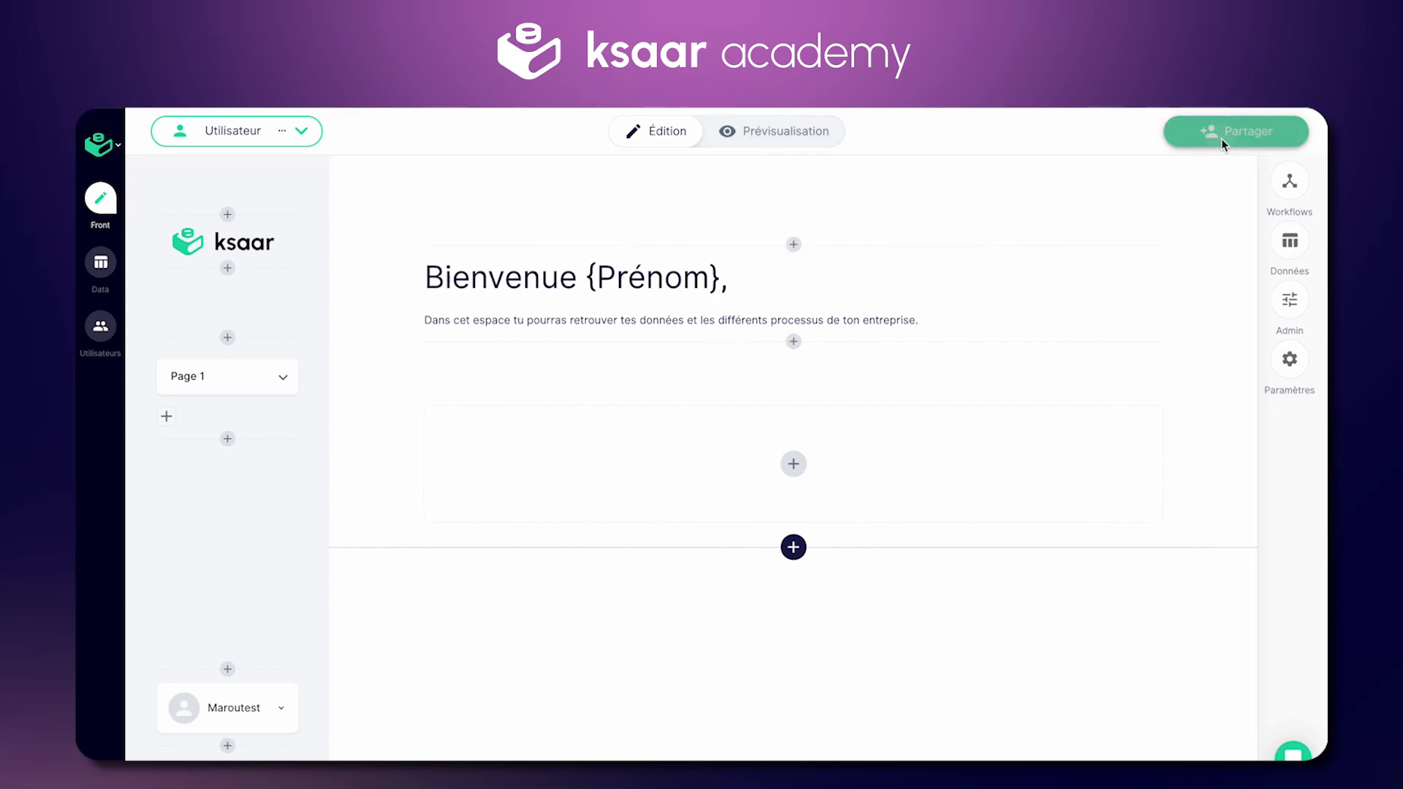
Step: Open the Utilisateur persona's sharing settings, check its invited user, and copy the registration link
left_click(1224, 143)
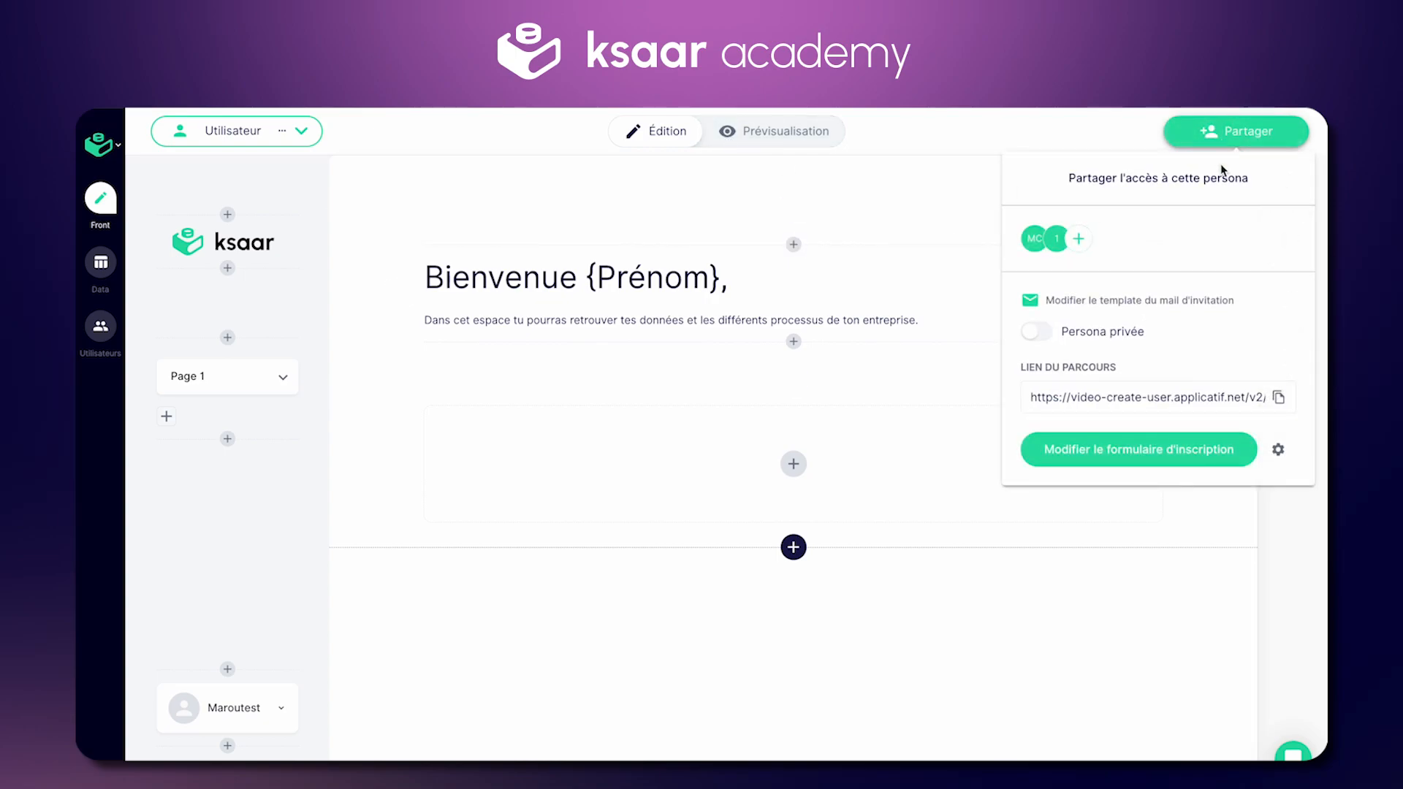
left_click(1057, 242)
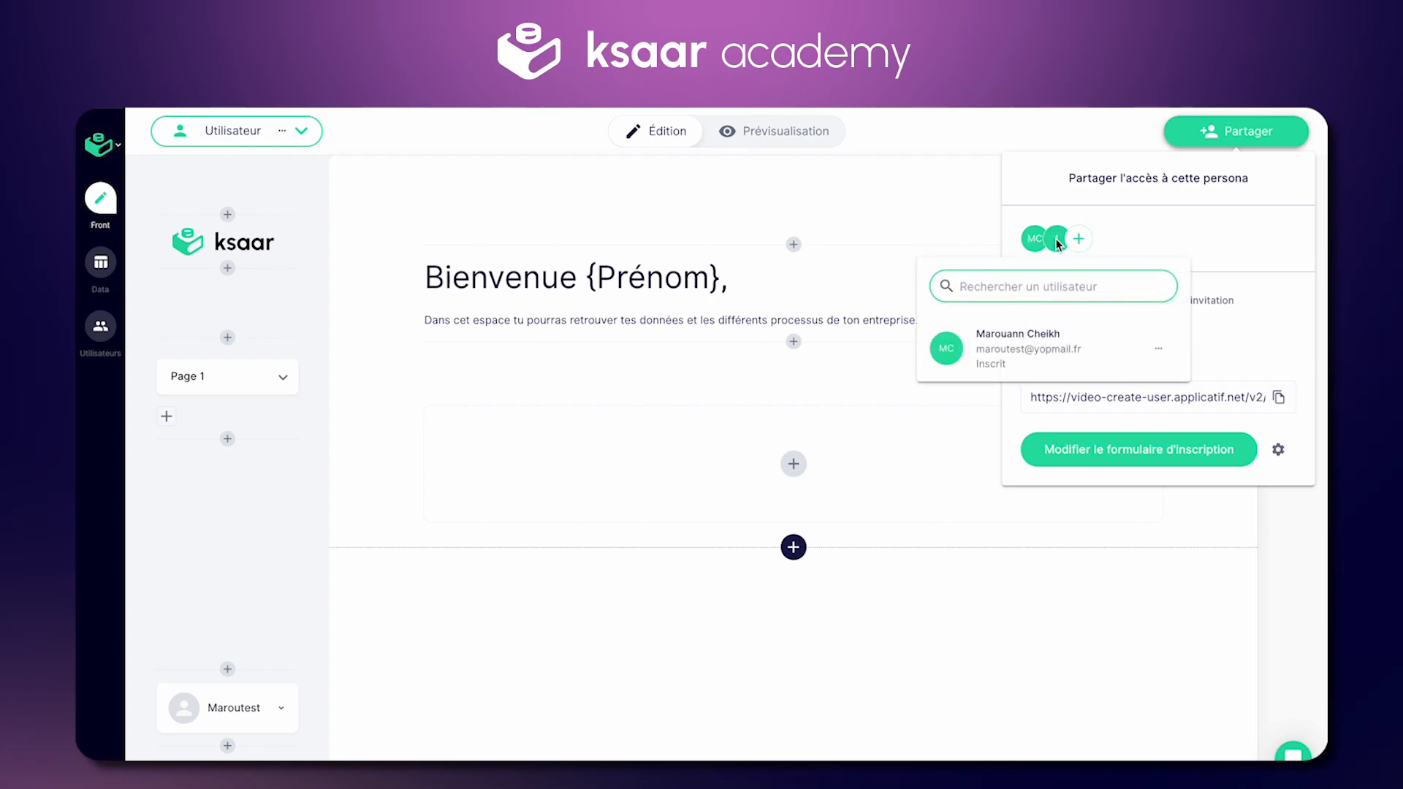
left_click(1161, 223)
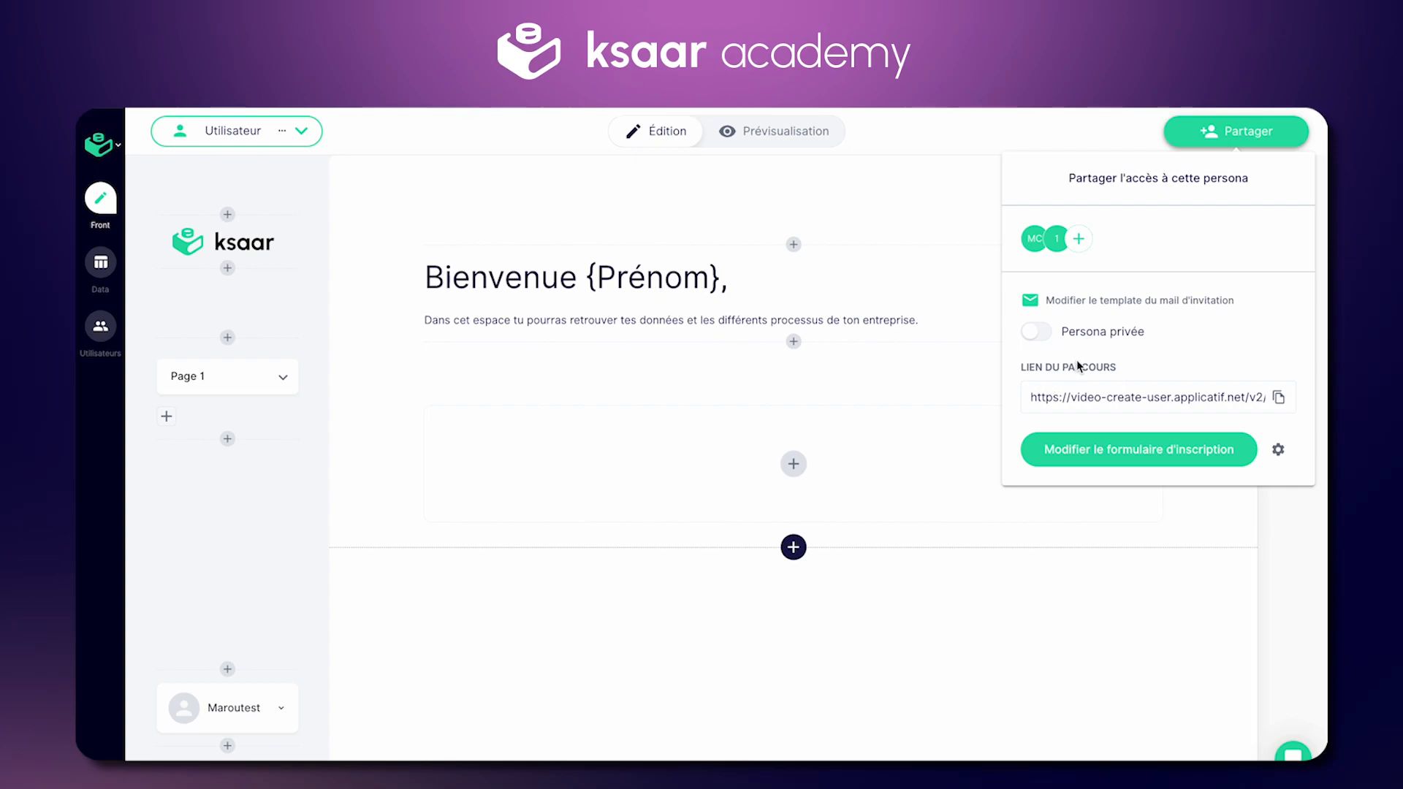
left_click(1279, 399)
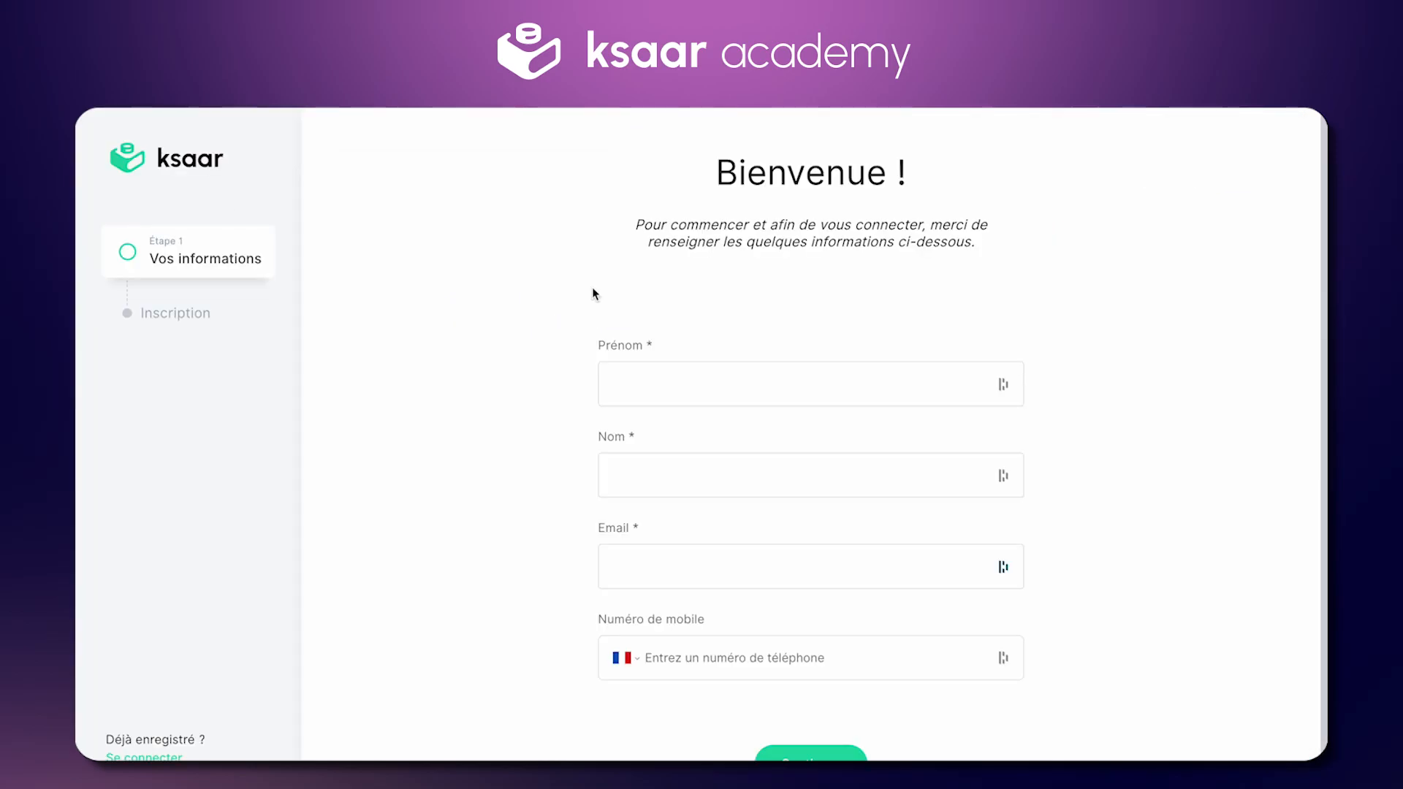
Step: Fill in the new user's first name, last name and YOPmail address, then continue
scroll(604, 313, "down", 1)
left_click(656, 374)
key("Tab")
key("Tab")
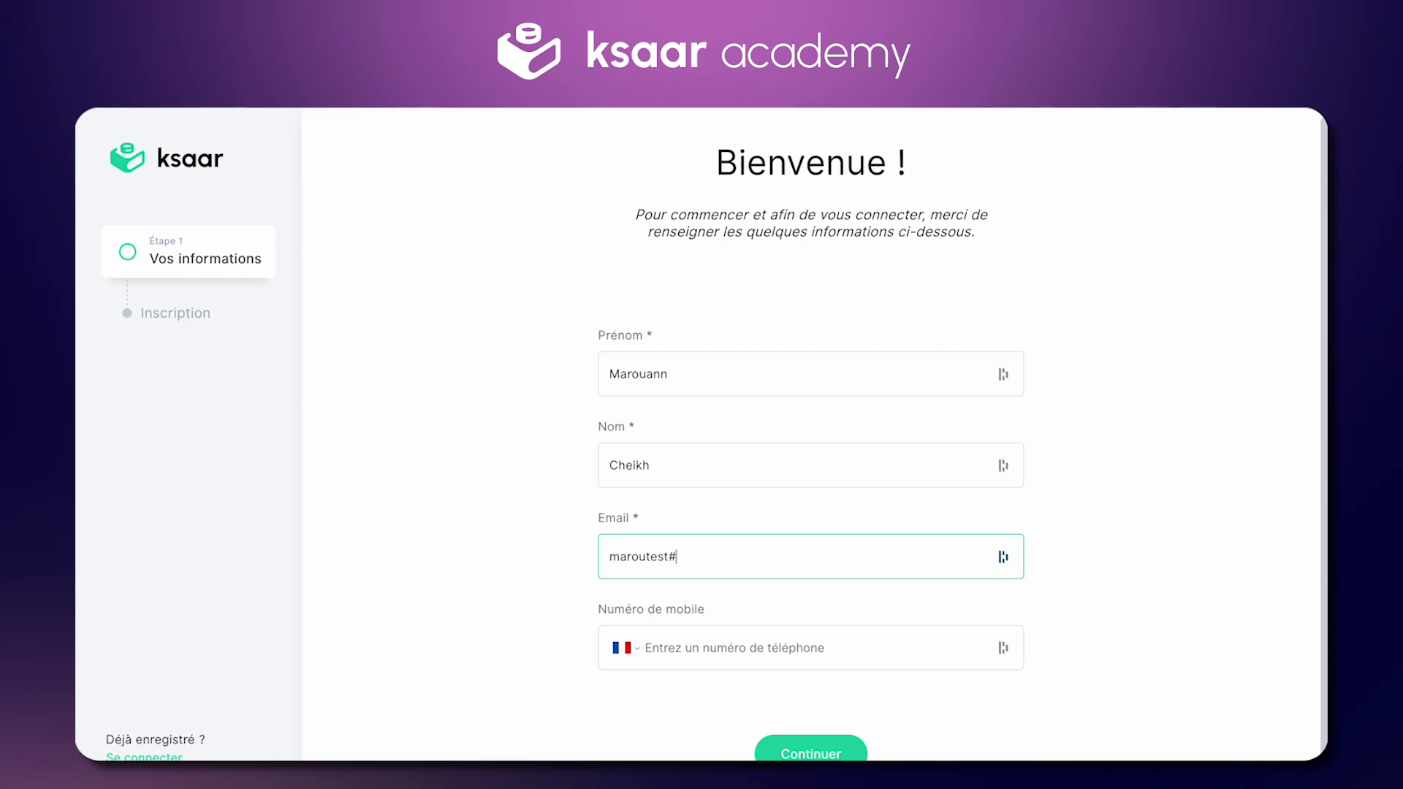
left_click(812, 752)
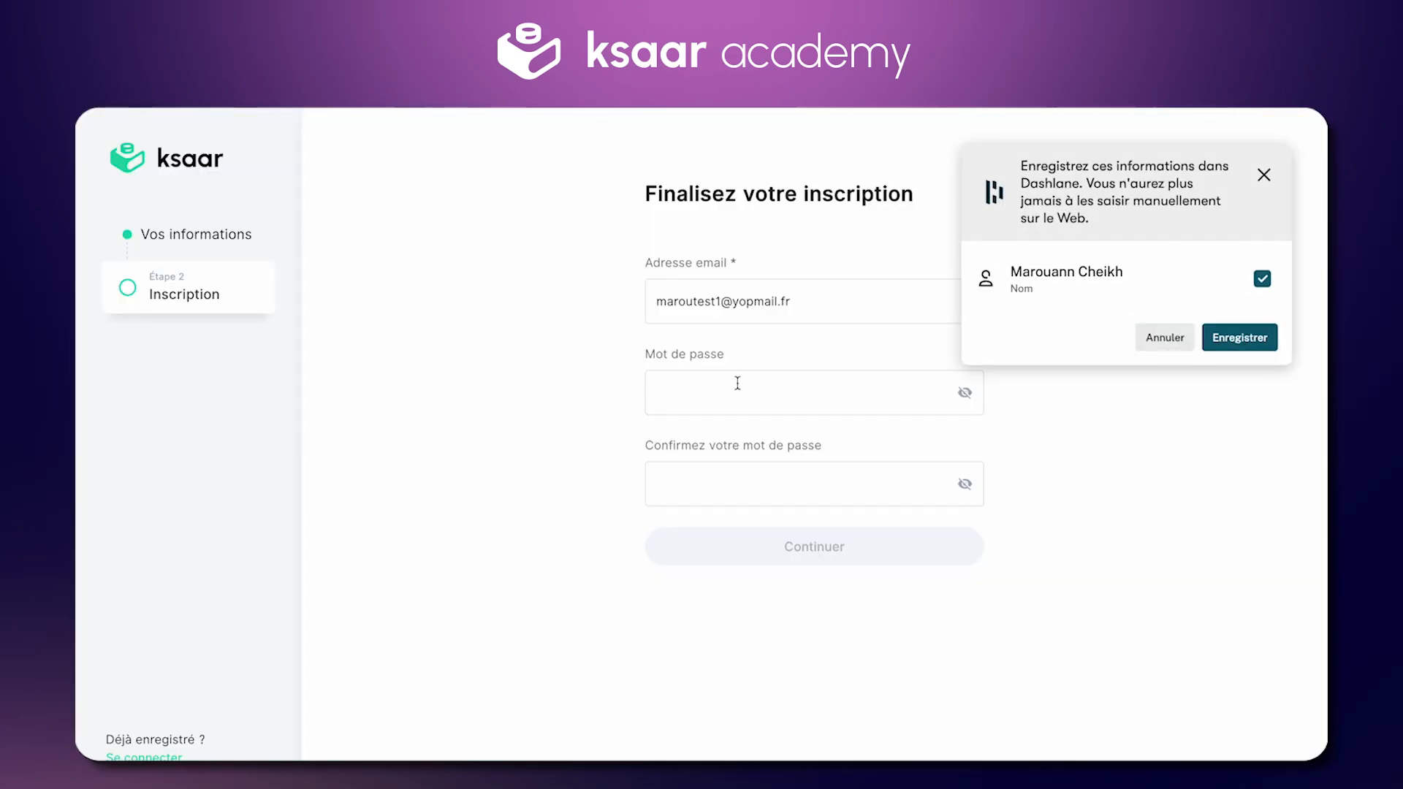
Step: Enter and confirm a password meeting the rules, then submit to reach code confirmation
left_click(737, 388)
type("••••••••")
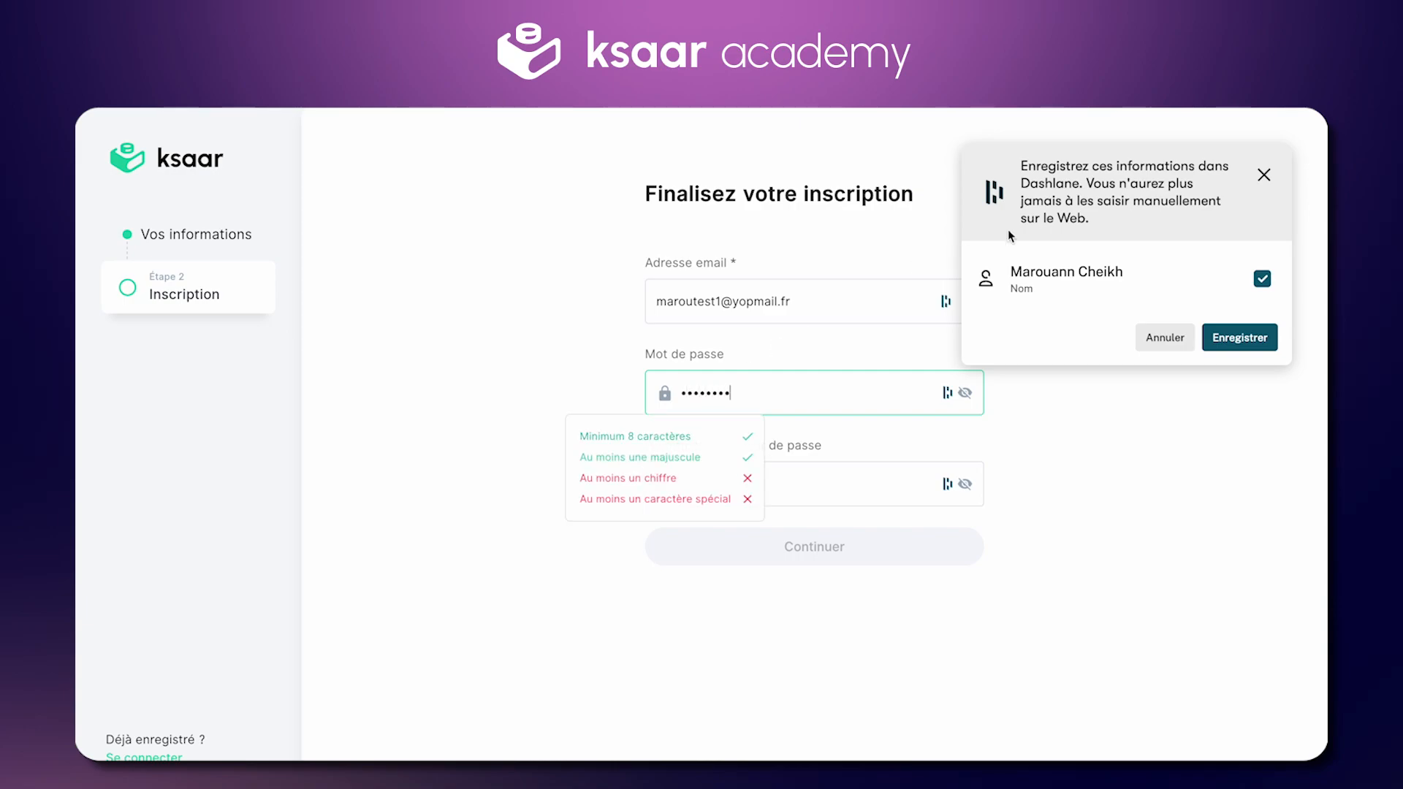
left_click(1263, 175)
left_click(788, 402)
type("1!")
key("Tab")
type("••••••••••")
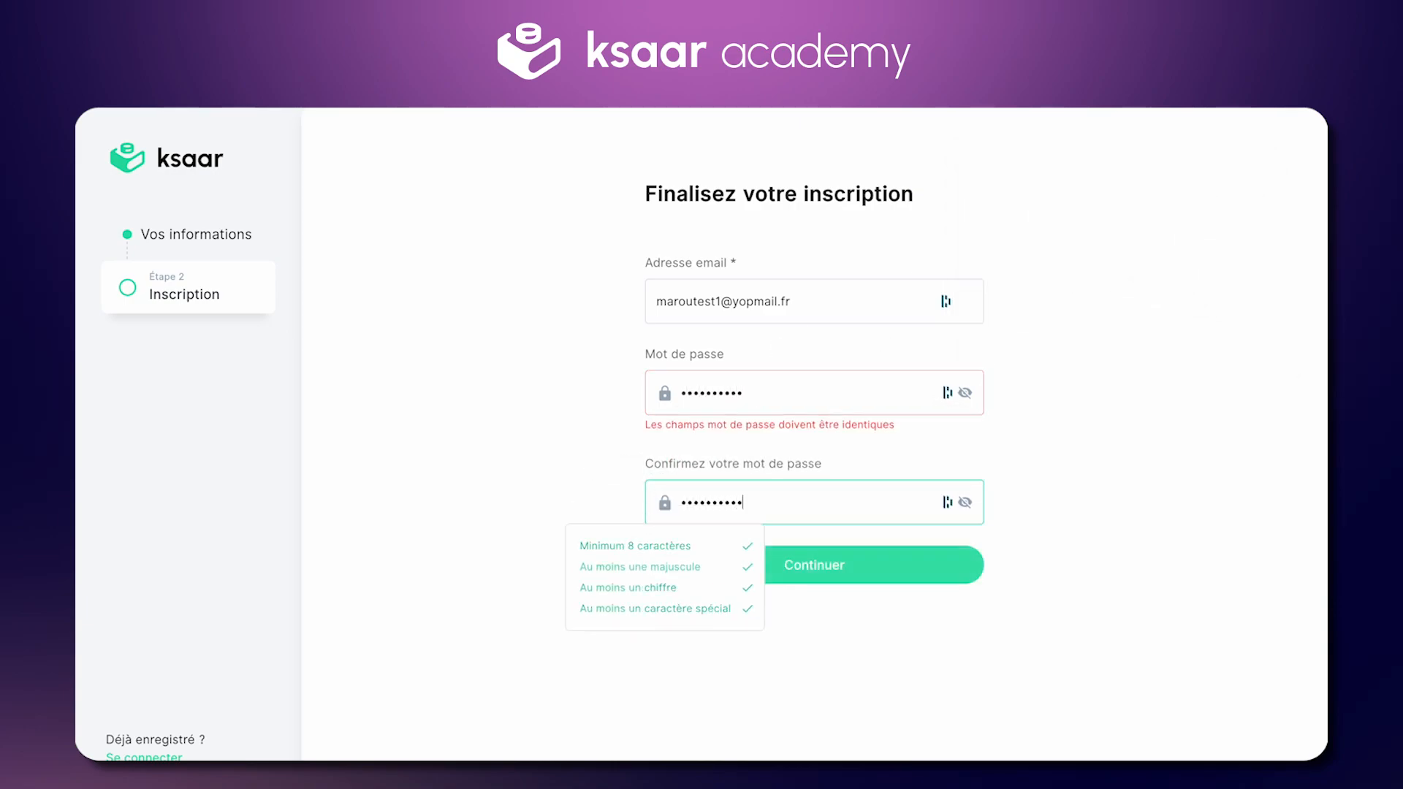
left_click(861, 549)
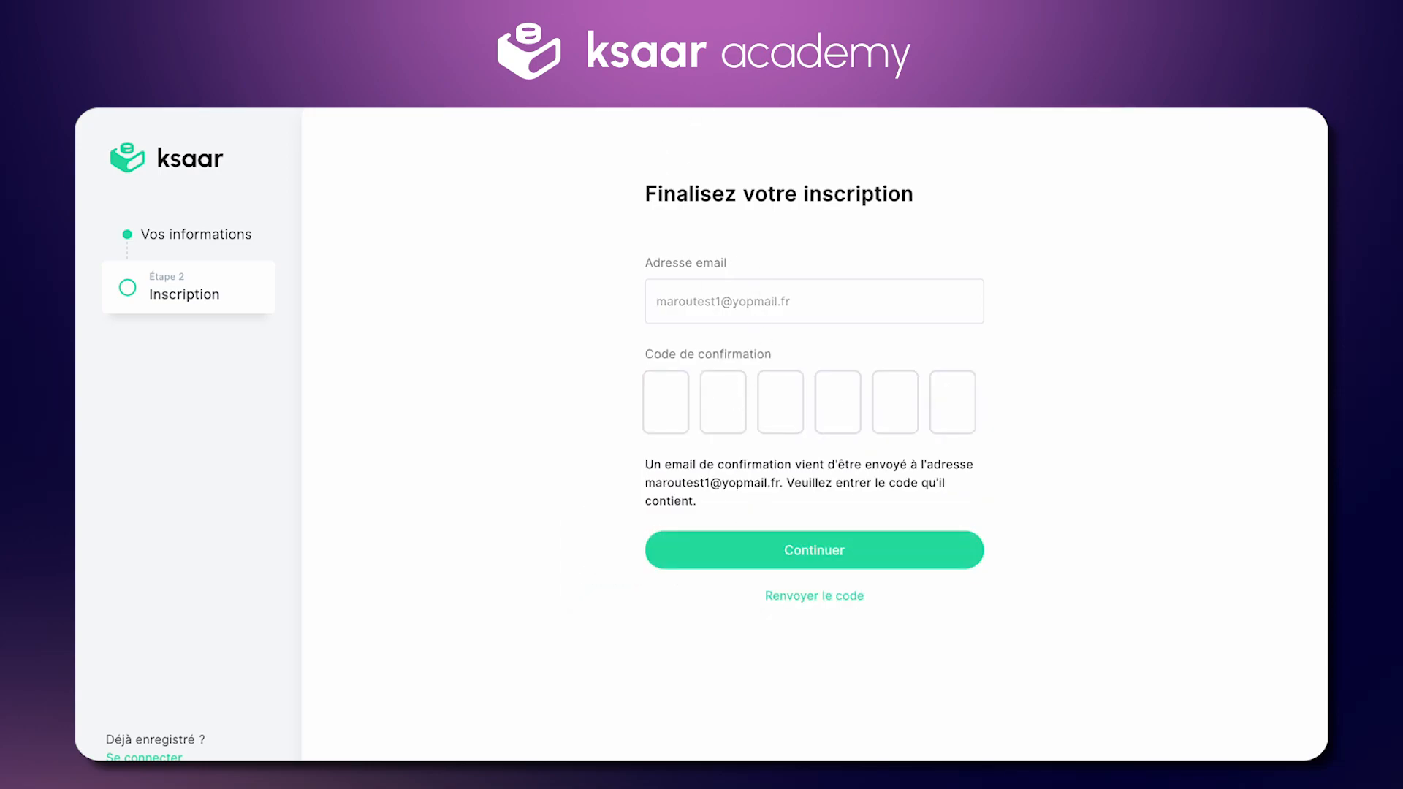
Step: Open the YOPmail inbox for the registration e-mail address
double_click(752, 296)
key("ctrl+a")
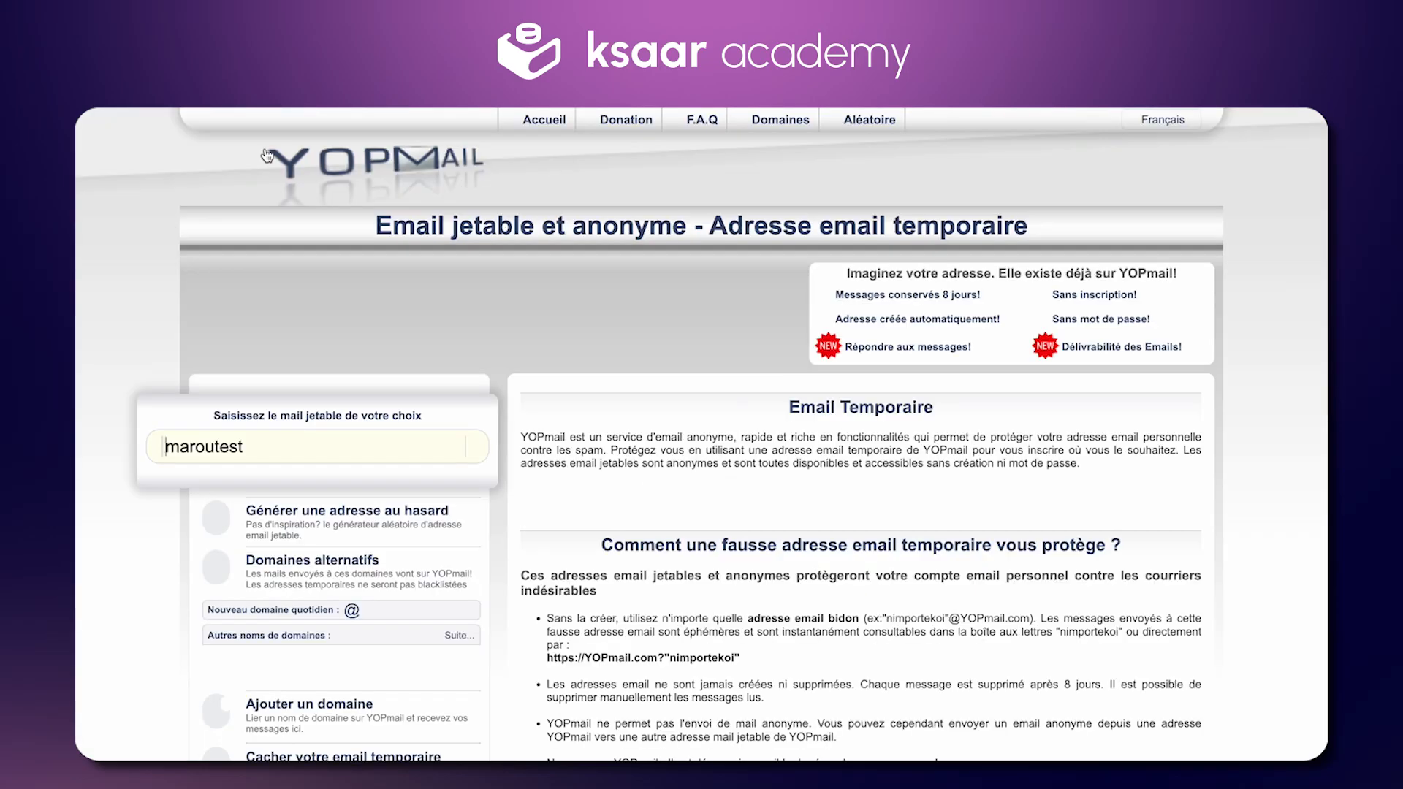
double_click(304, 441)
key("super+v")
key("Return")
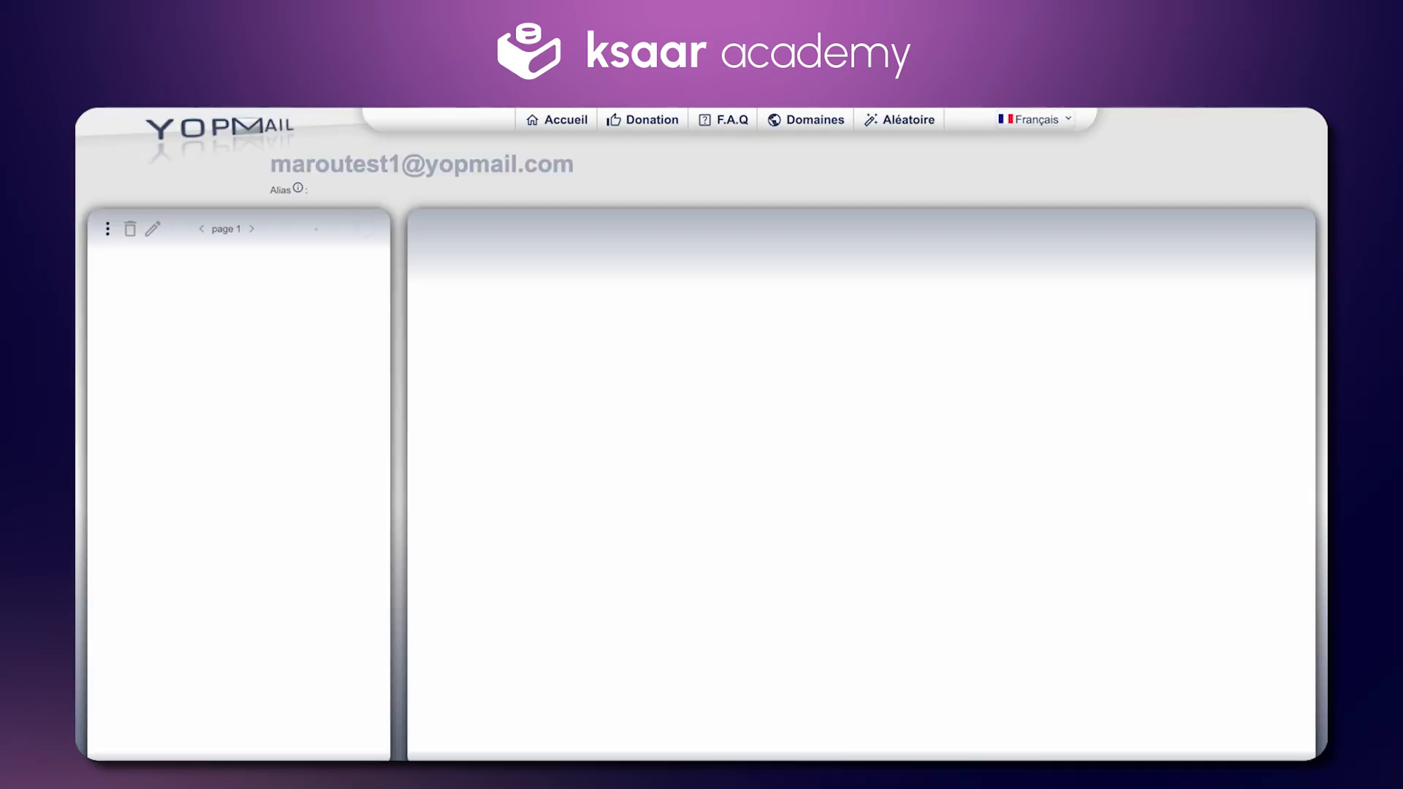
Step: Copy the access code from the e-mail into Ksaar's code boxes and confirm
double_click(807, 590)
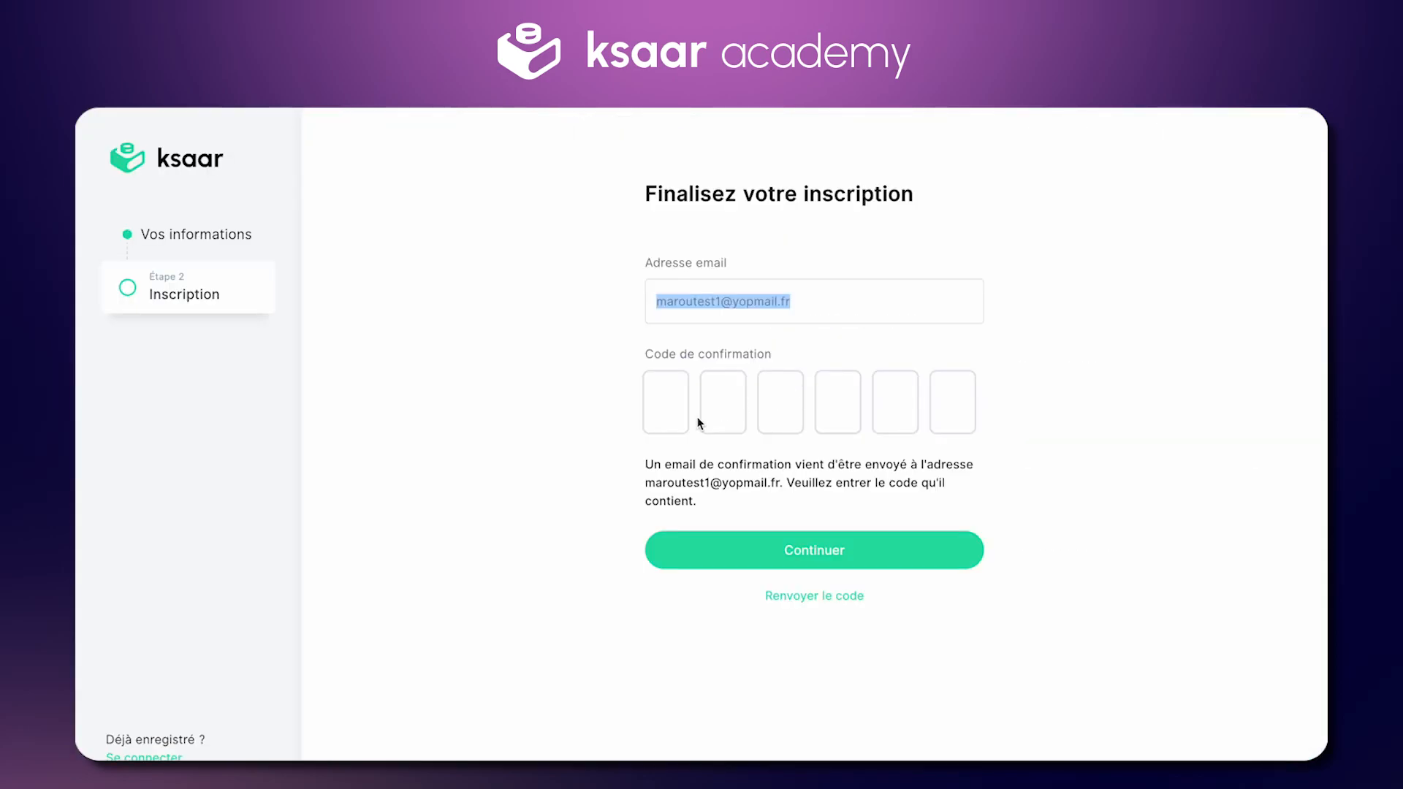
left_click(684, 413)
key("super+v")
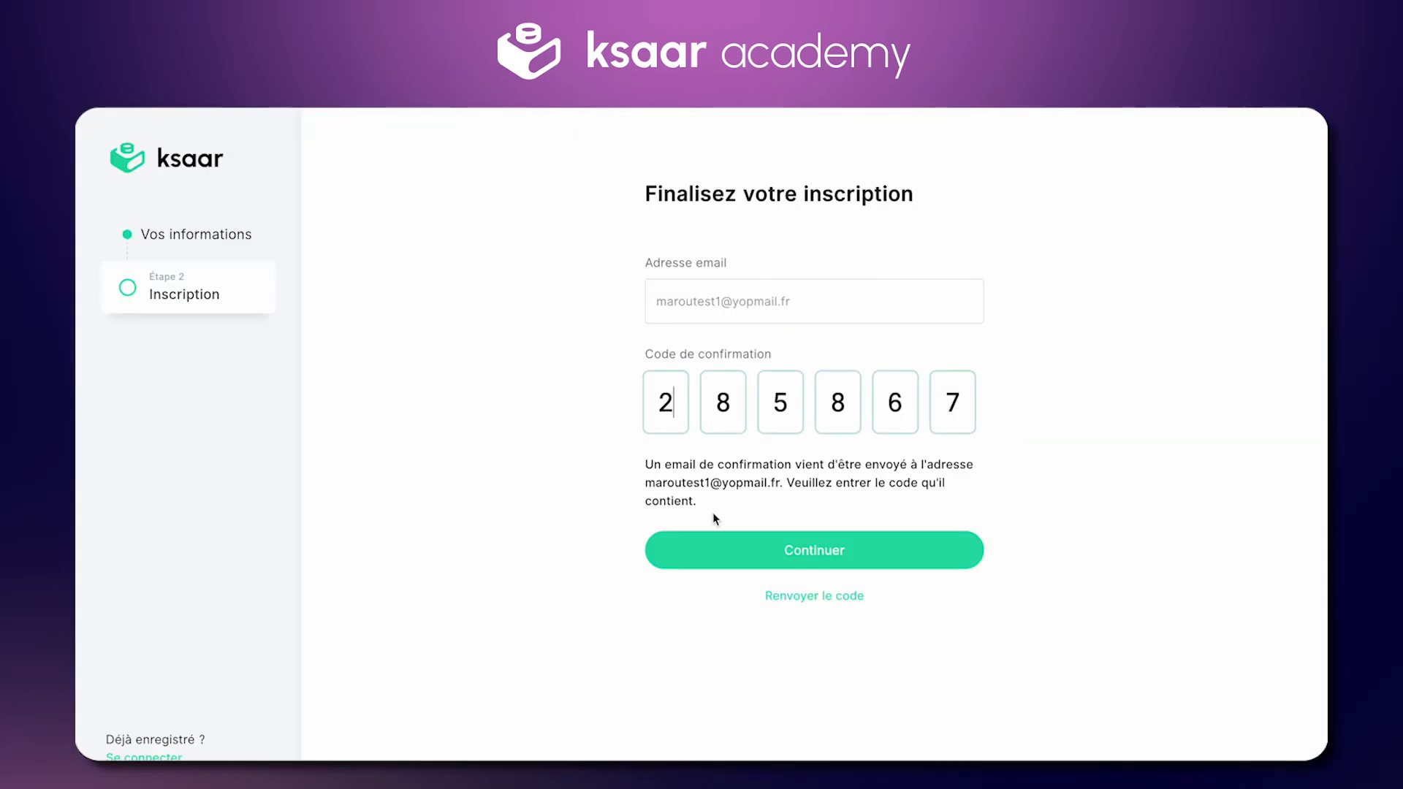
left_click(714, 550)
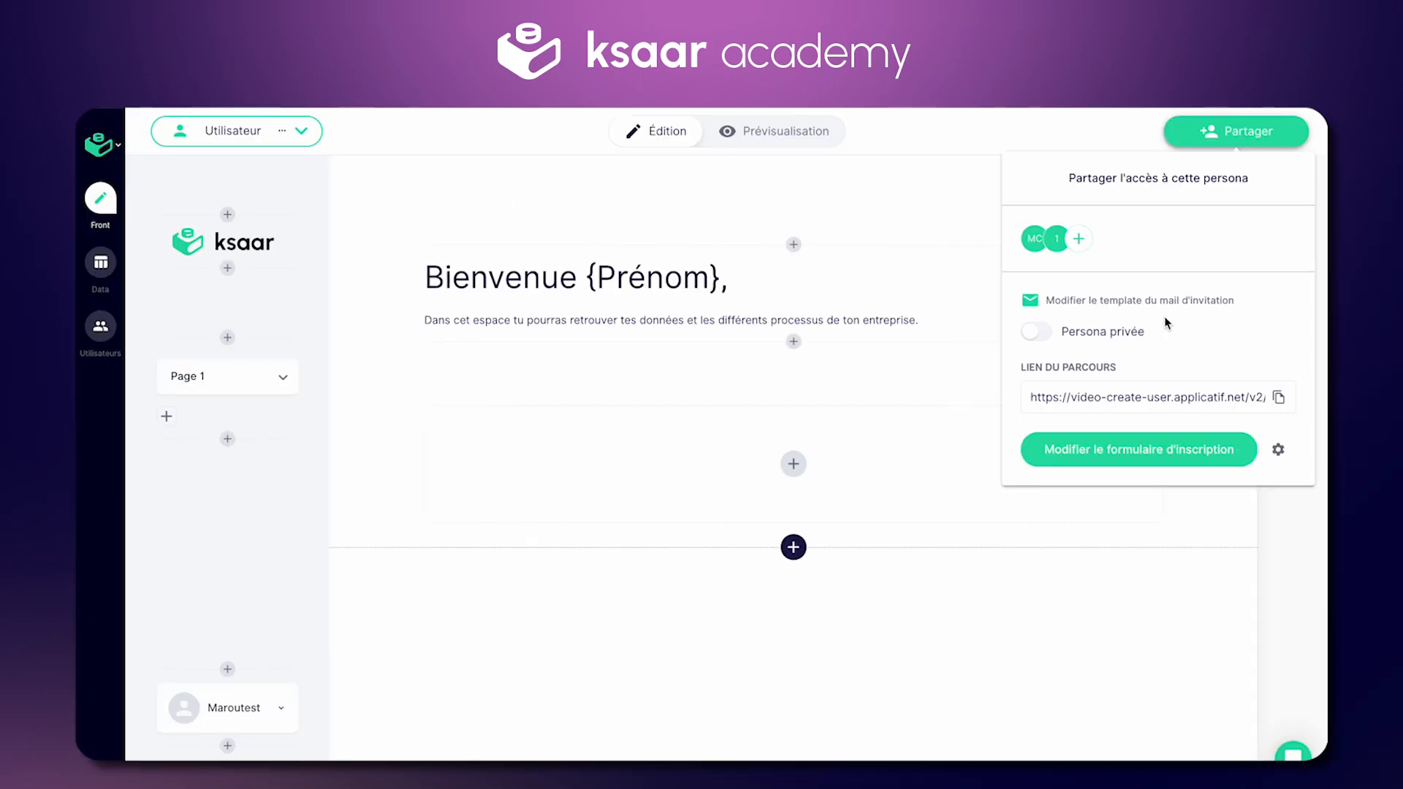
Step: Add a Date field to the registration form's first step
left_click(1132, 457)
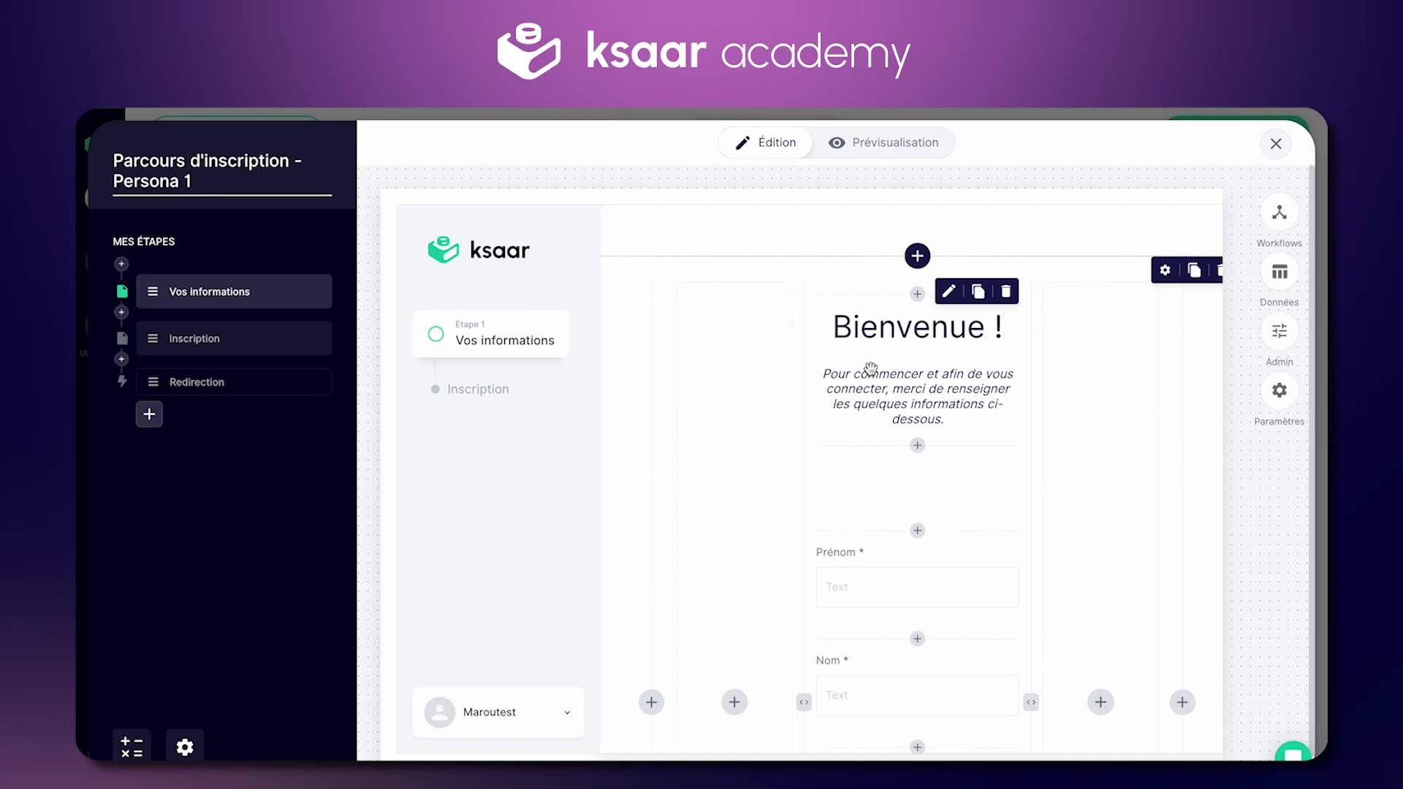
scroll(871, 367, "down", 5)
left_click(914, 449)
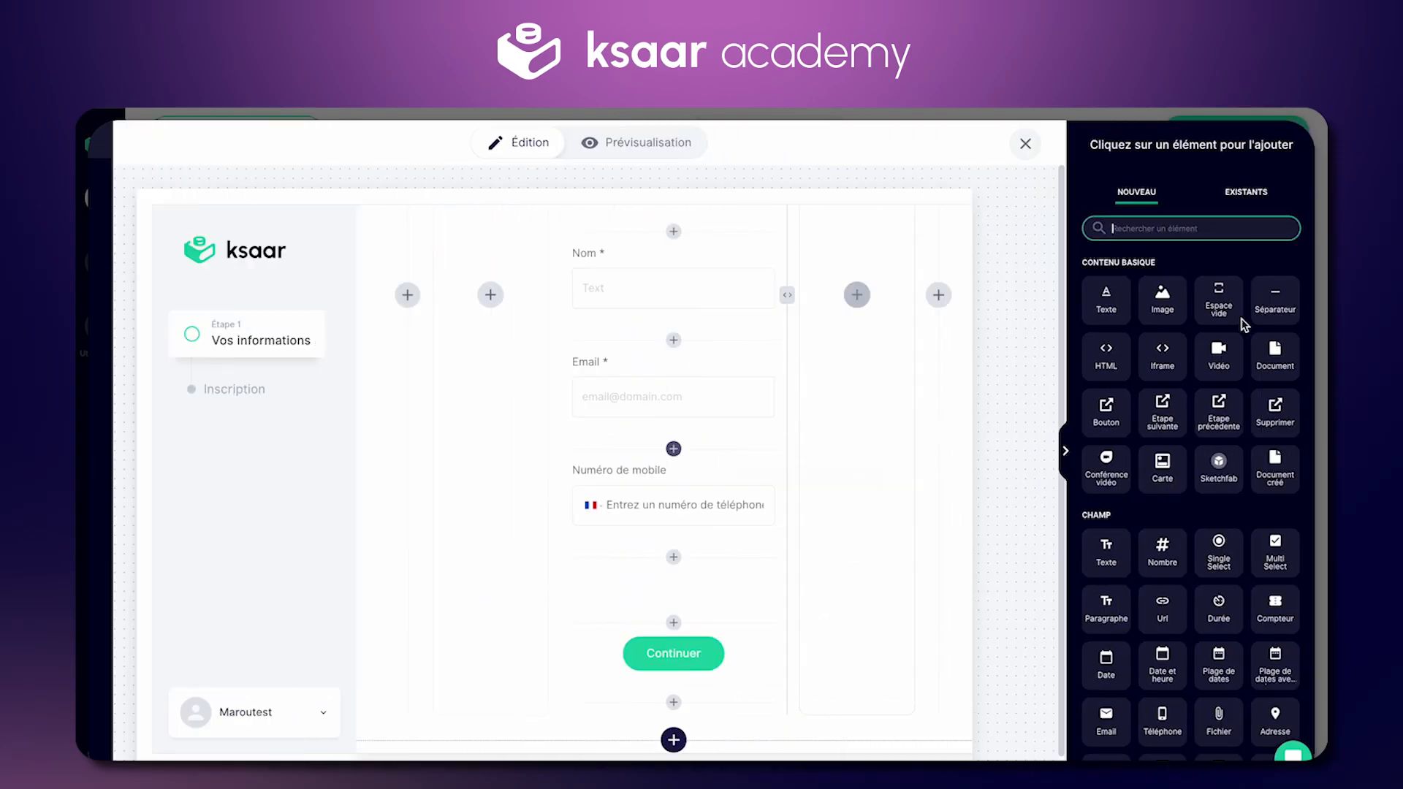
scroll(1107, 431, "down", 1)
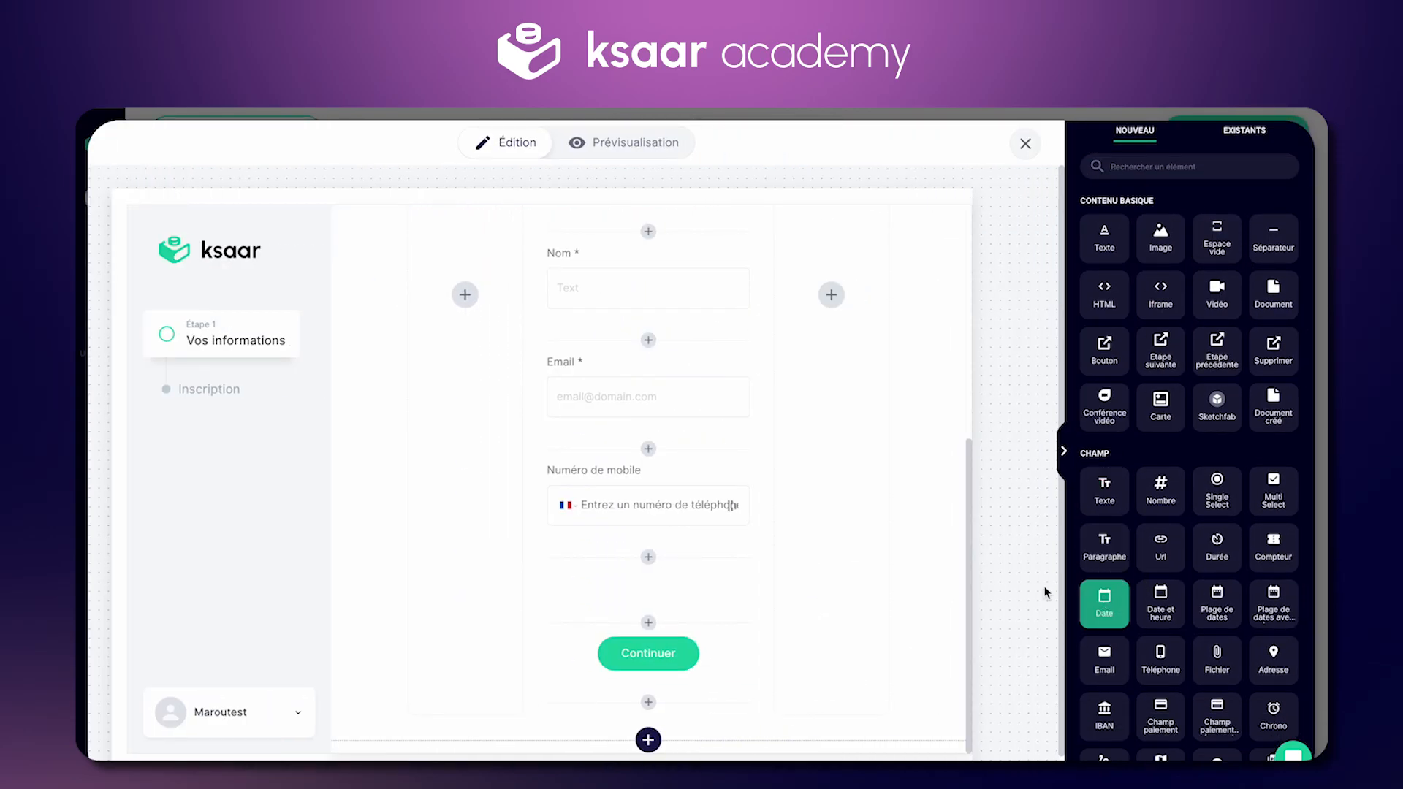
left_click(1101, 593)
Step: Set the date field's label and unique identifier to 'Date de naissance'
left_click(595, 432)
left_click(1146, 285)
type("de naissan")
key("ctrl+a")
key("ctrl+c")
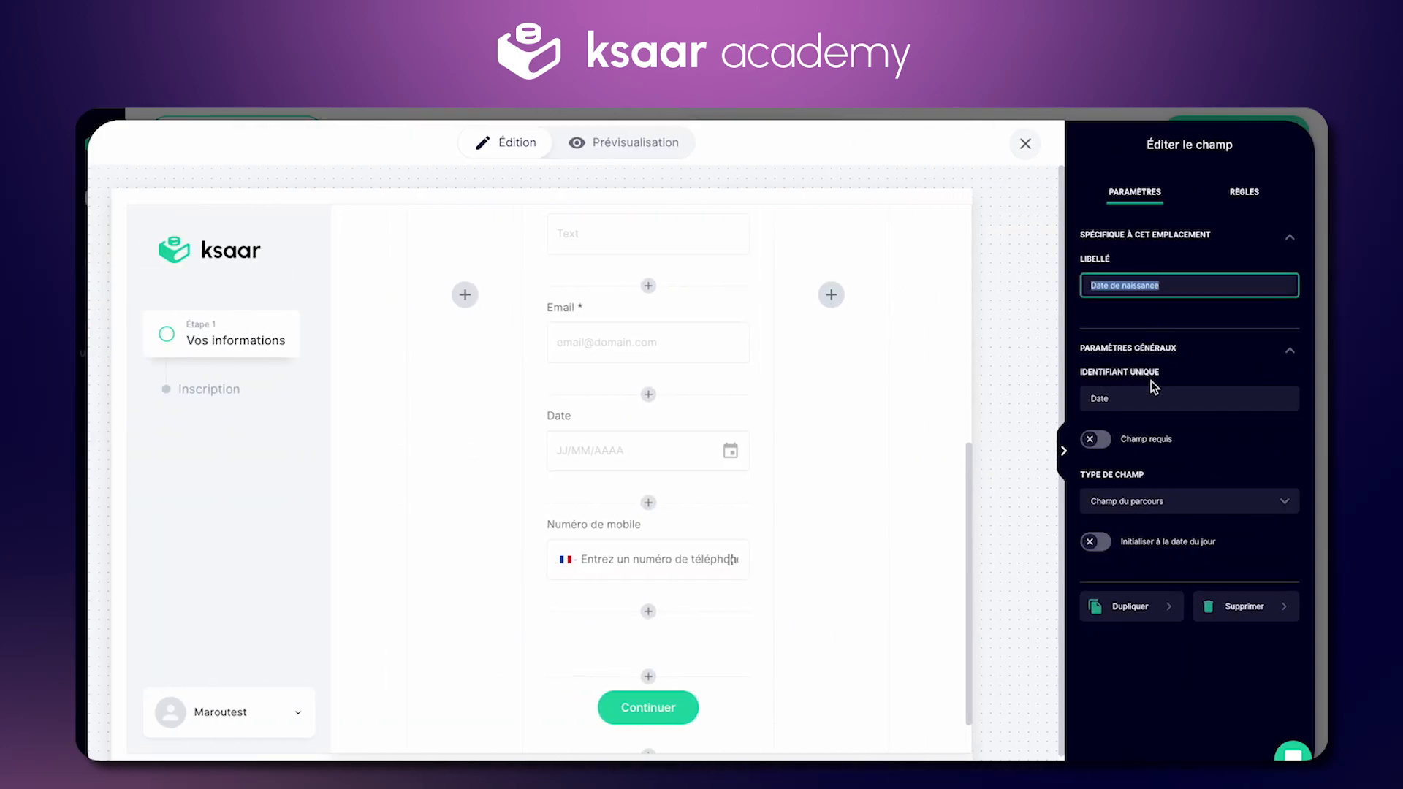
left_click(1146, 398)
key("ctrl+a")
key("ctrl+v")
mouse_move(689, 437)
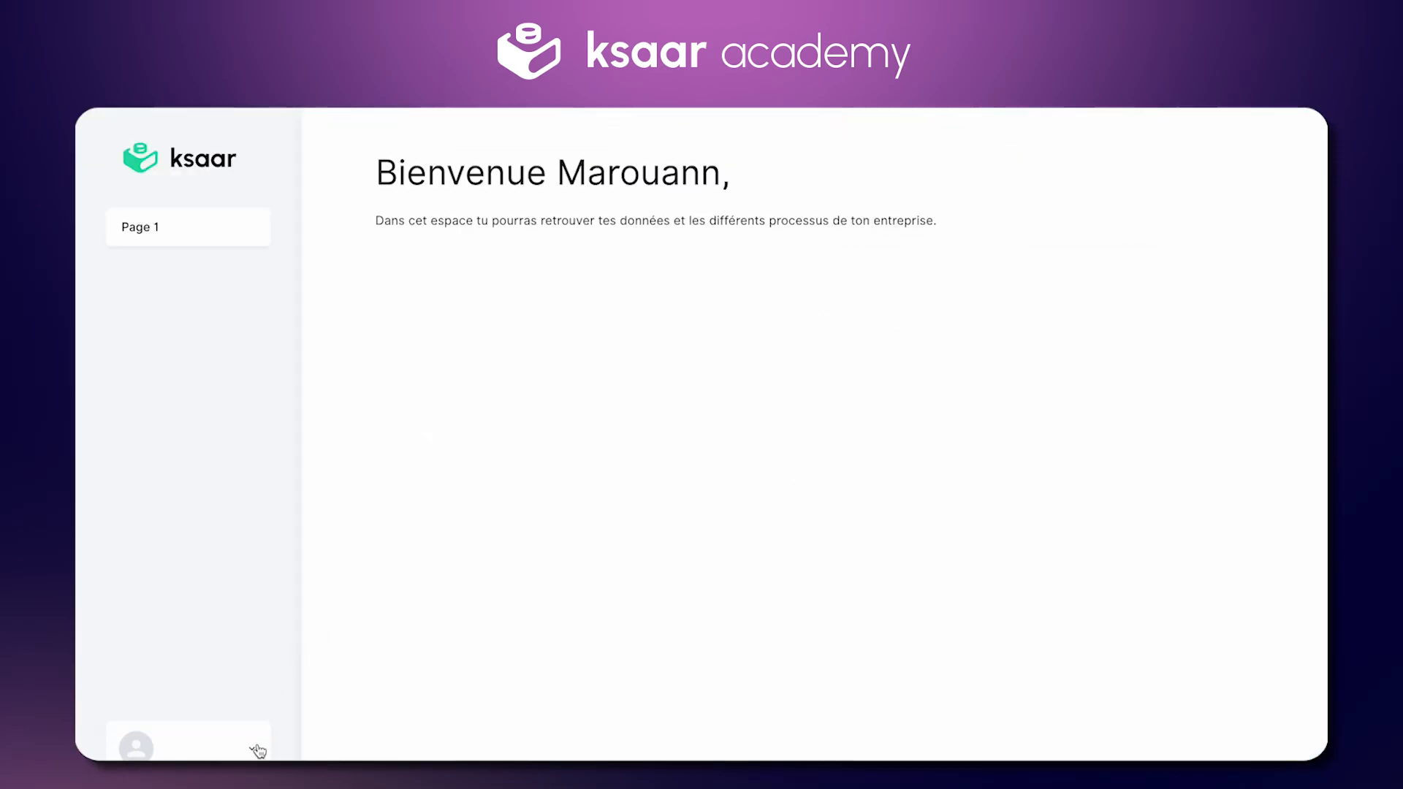
left_click(252, 756)
Step: Log out, copy the Utilisateur registration link, and check the form shows Date de naissance
left_click(233, 749)
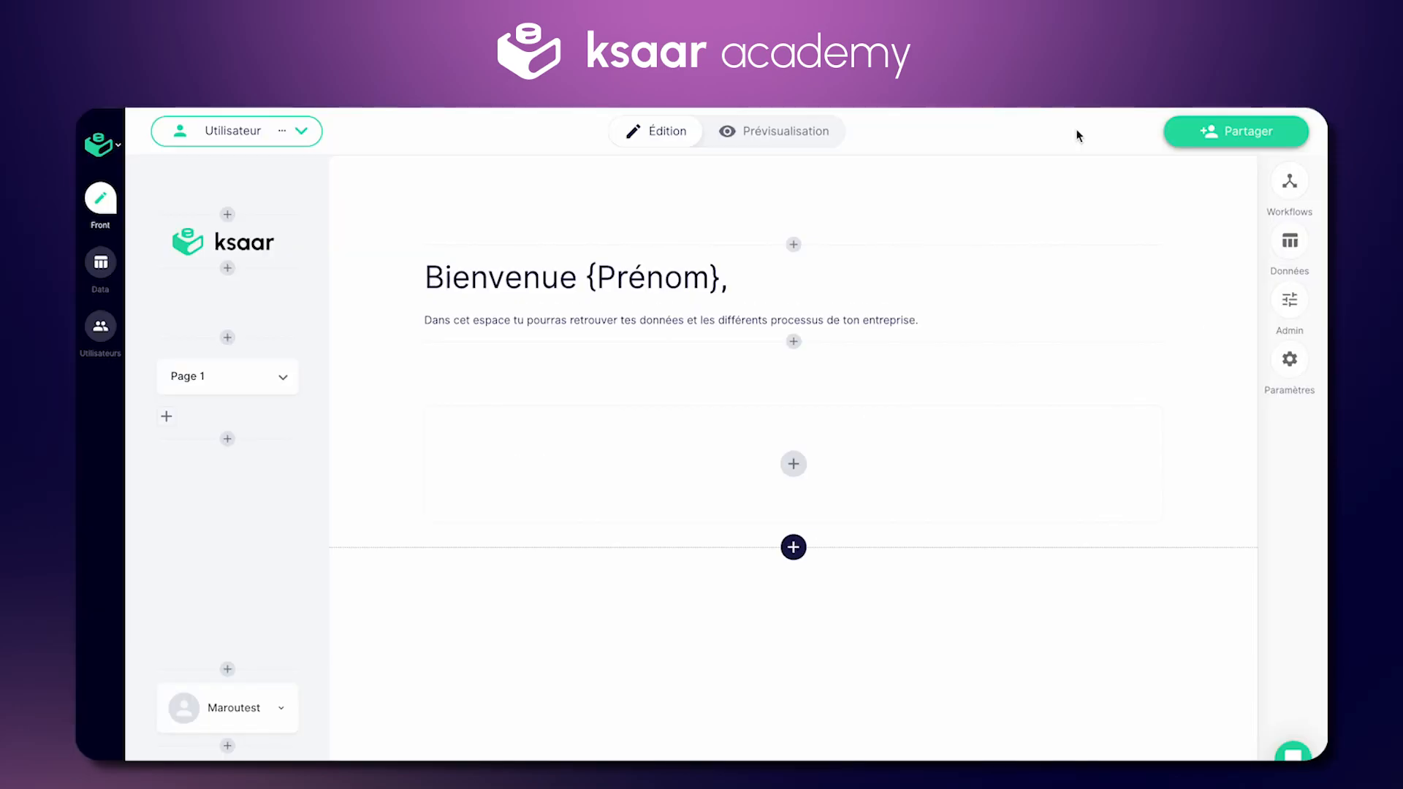
left_click(1235, 131)
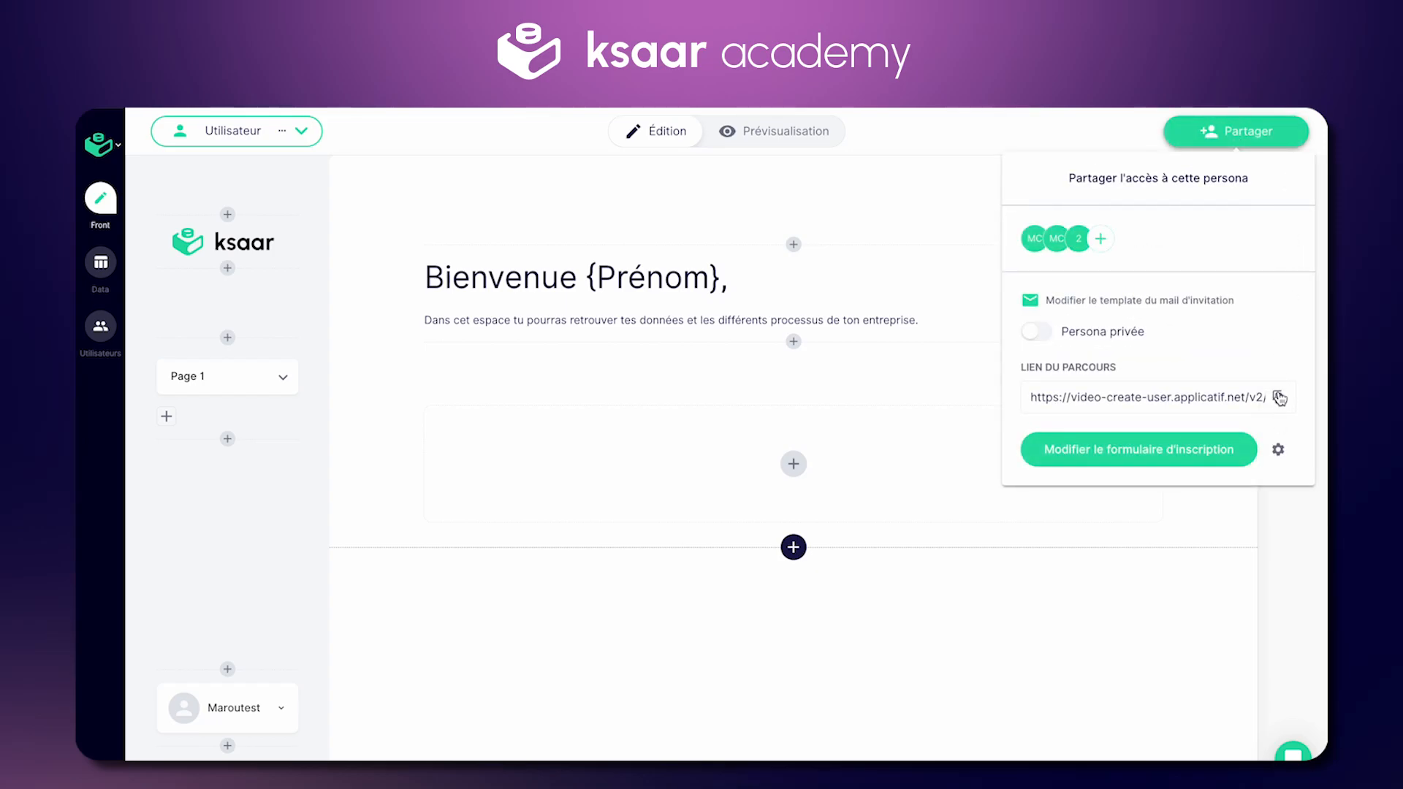
left_click(1279, 397)
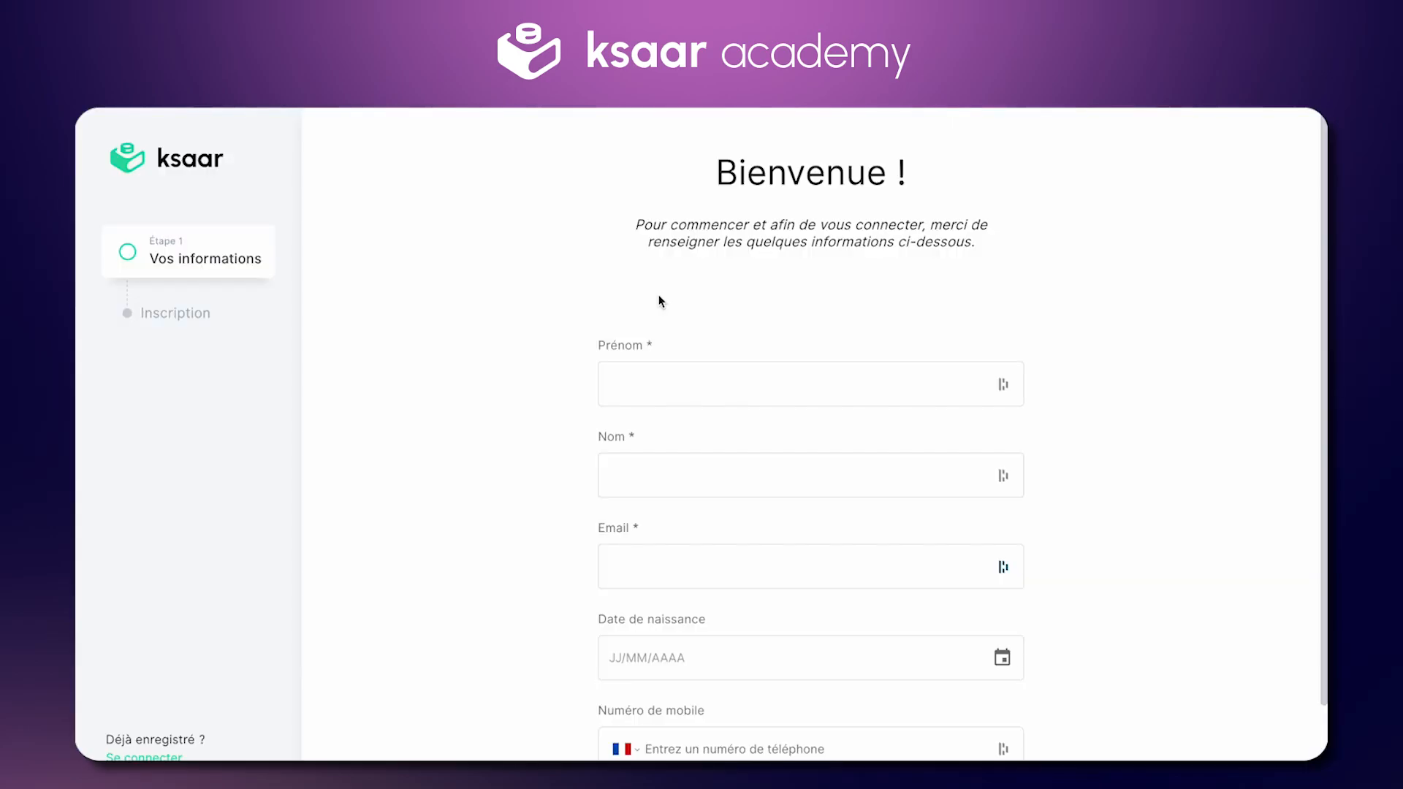
scroll(660, 297, "down", 2)
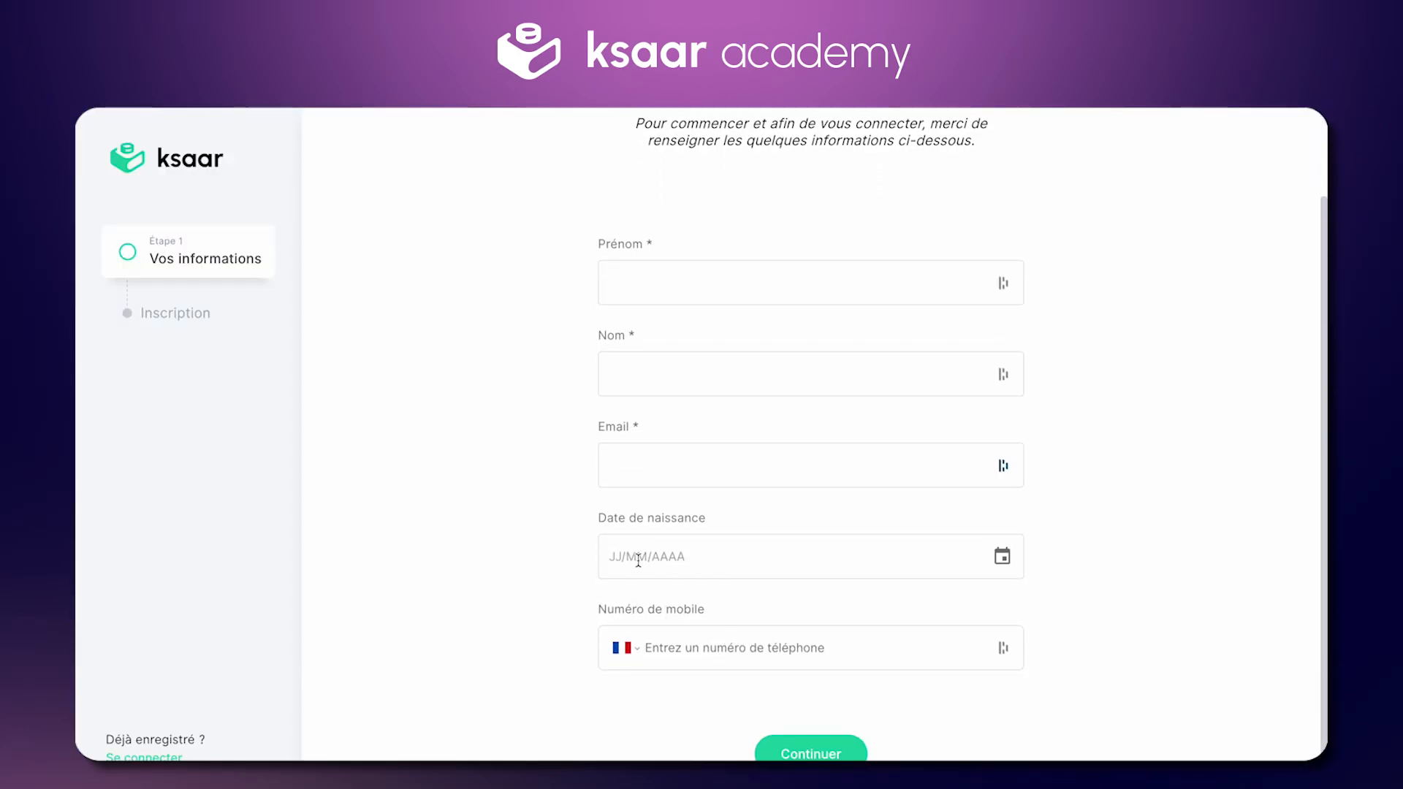
scroll(638, 560, "up", 2)
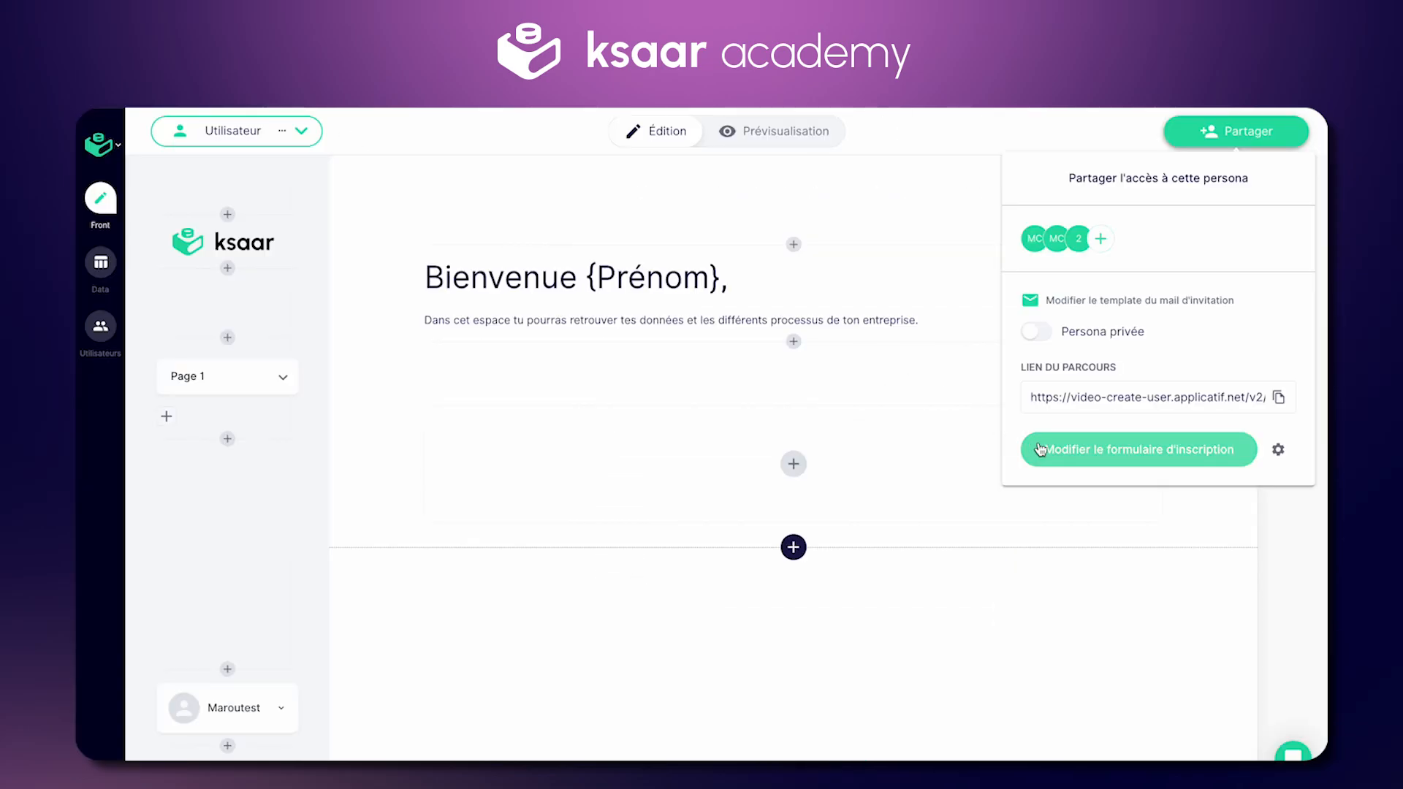
Step: Switch to the Admin persona and inspect its registration form in the editor
left_click(890, 225)
left_click(302, 131)
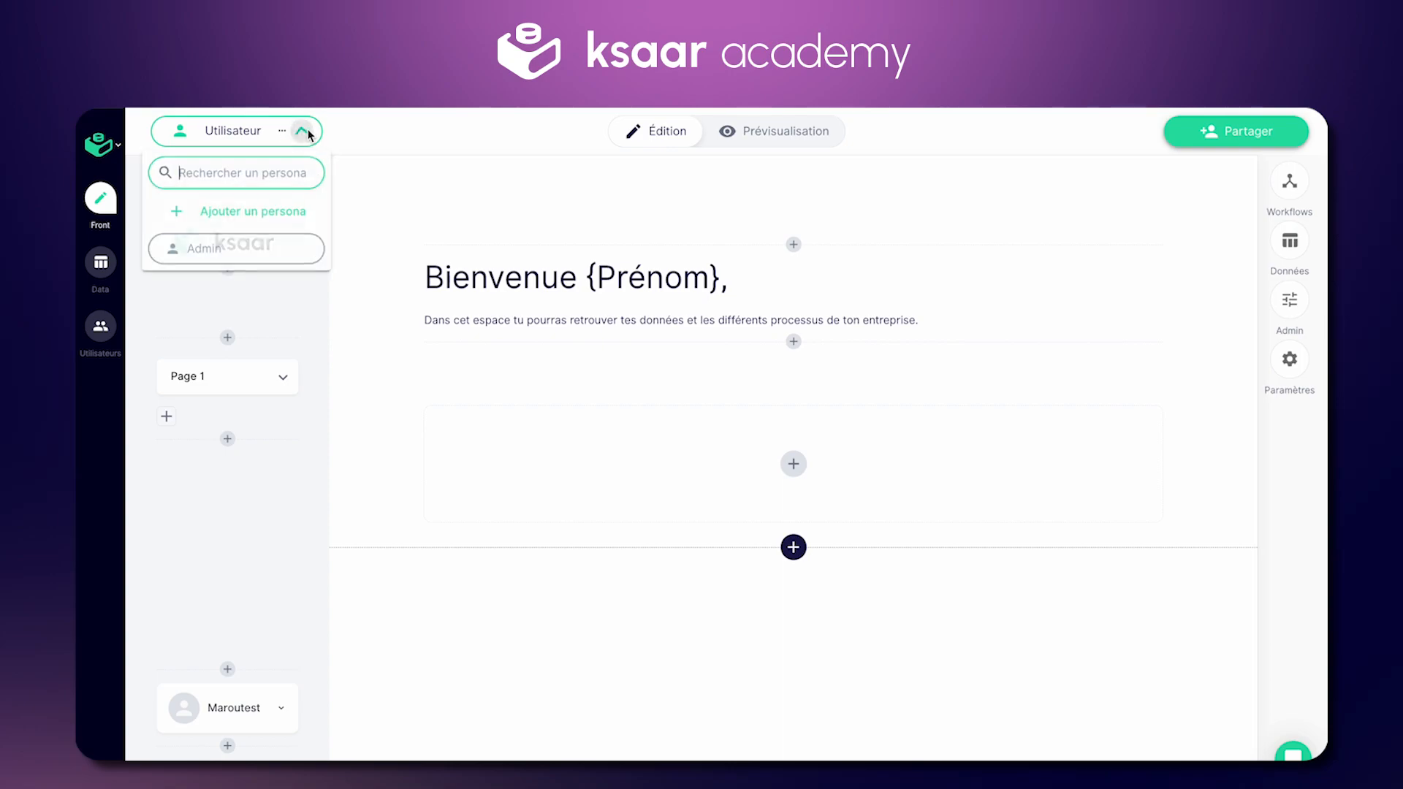
left_click(252, 254)
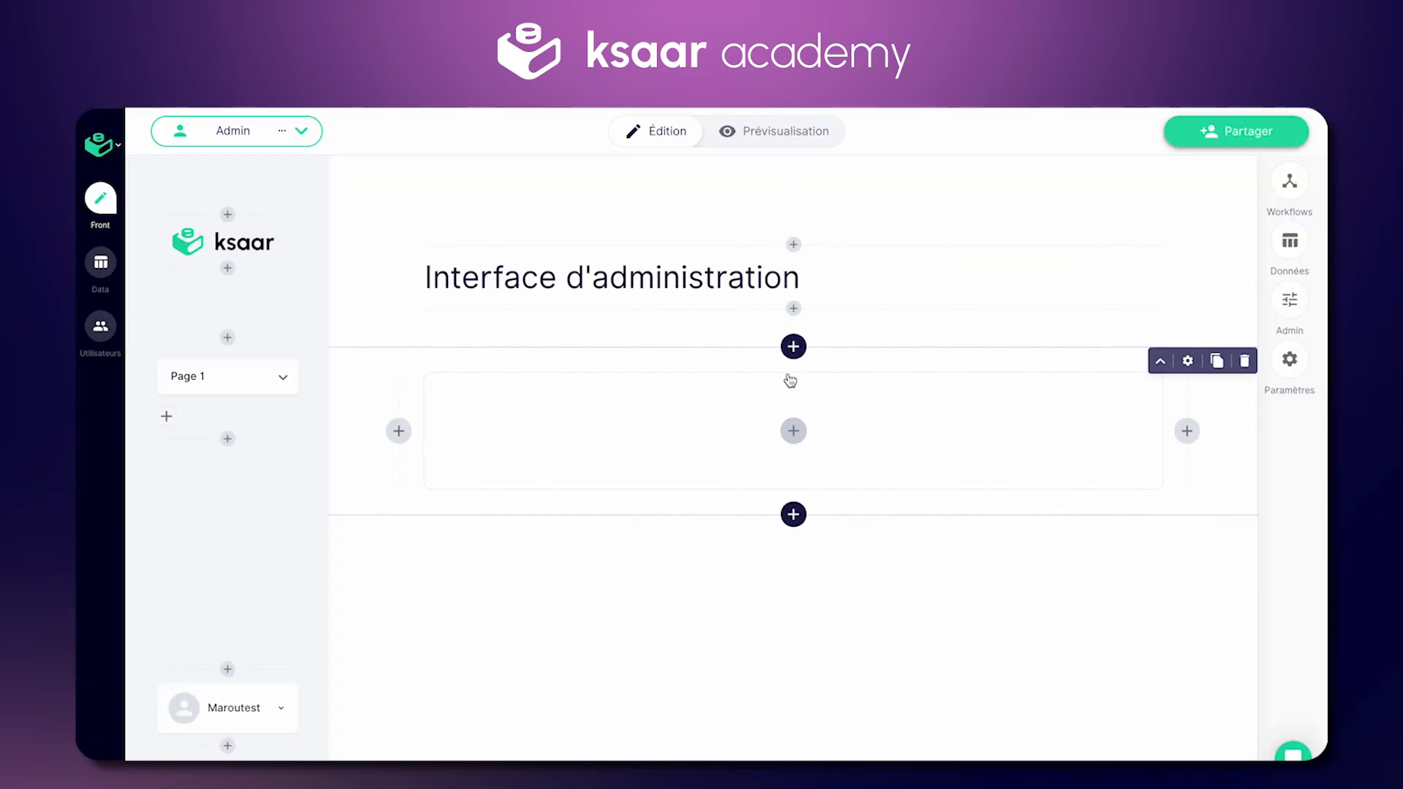
left_click(1241, 133)
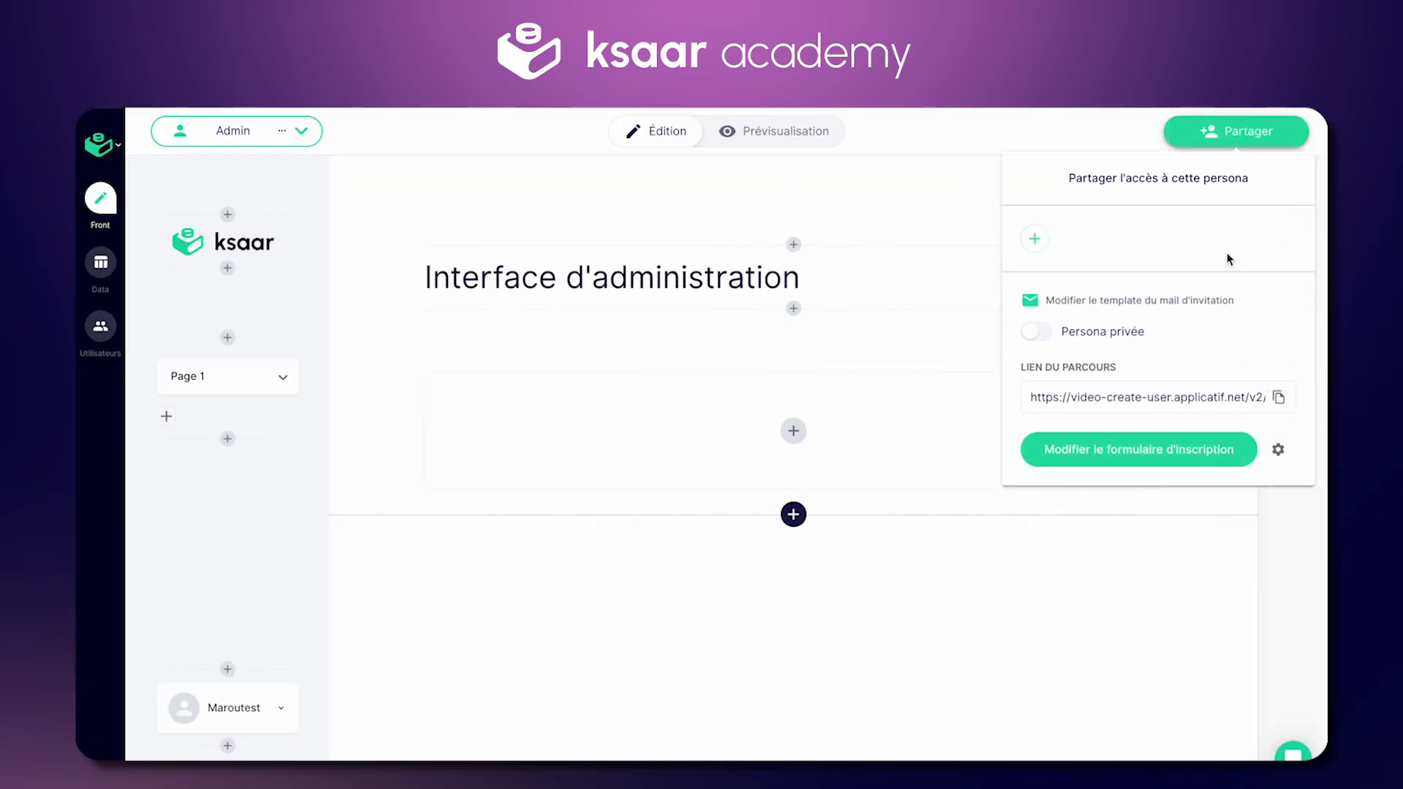
left_click(1166, 452)
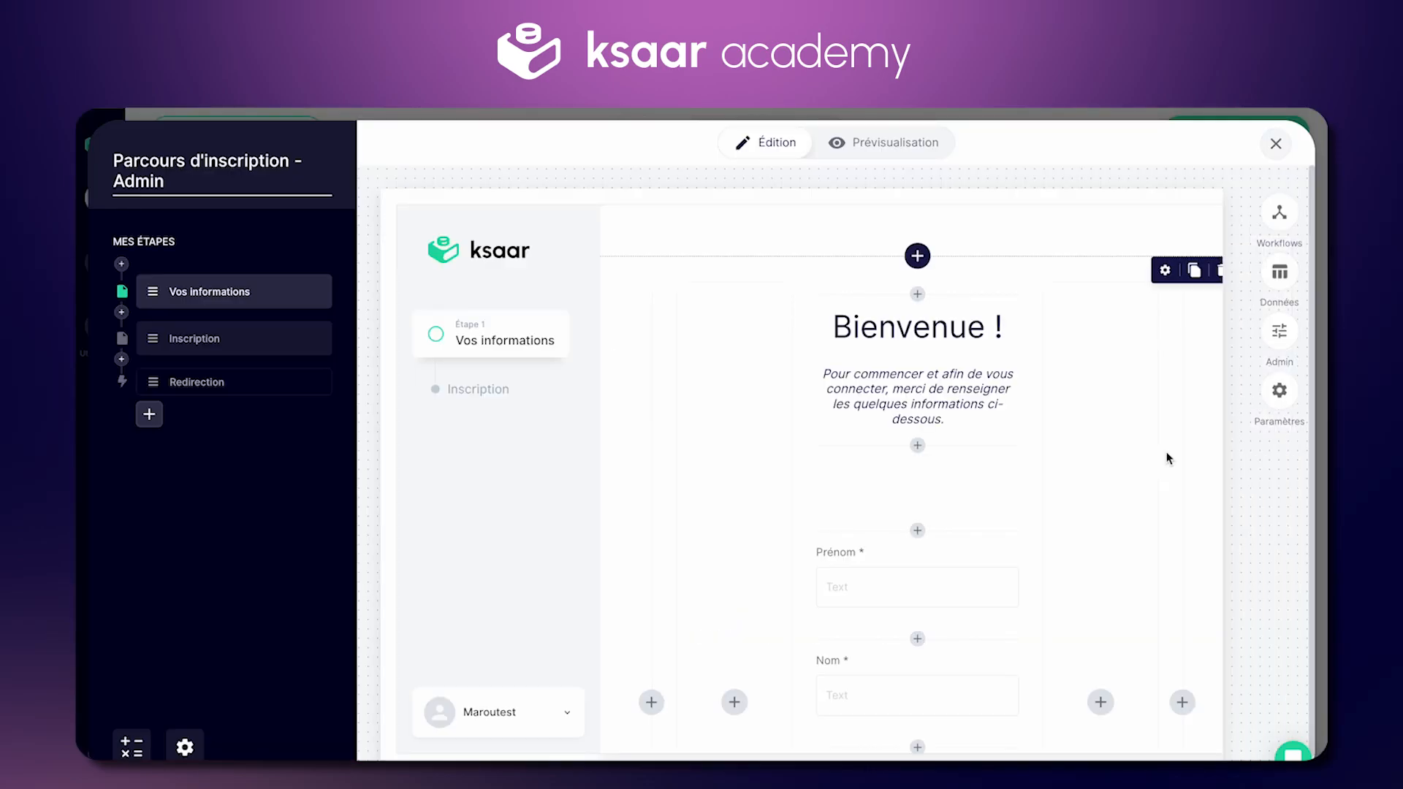
scroll(1167, 457, "down", 5)
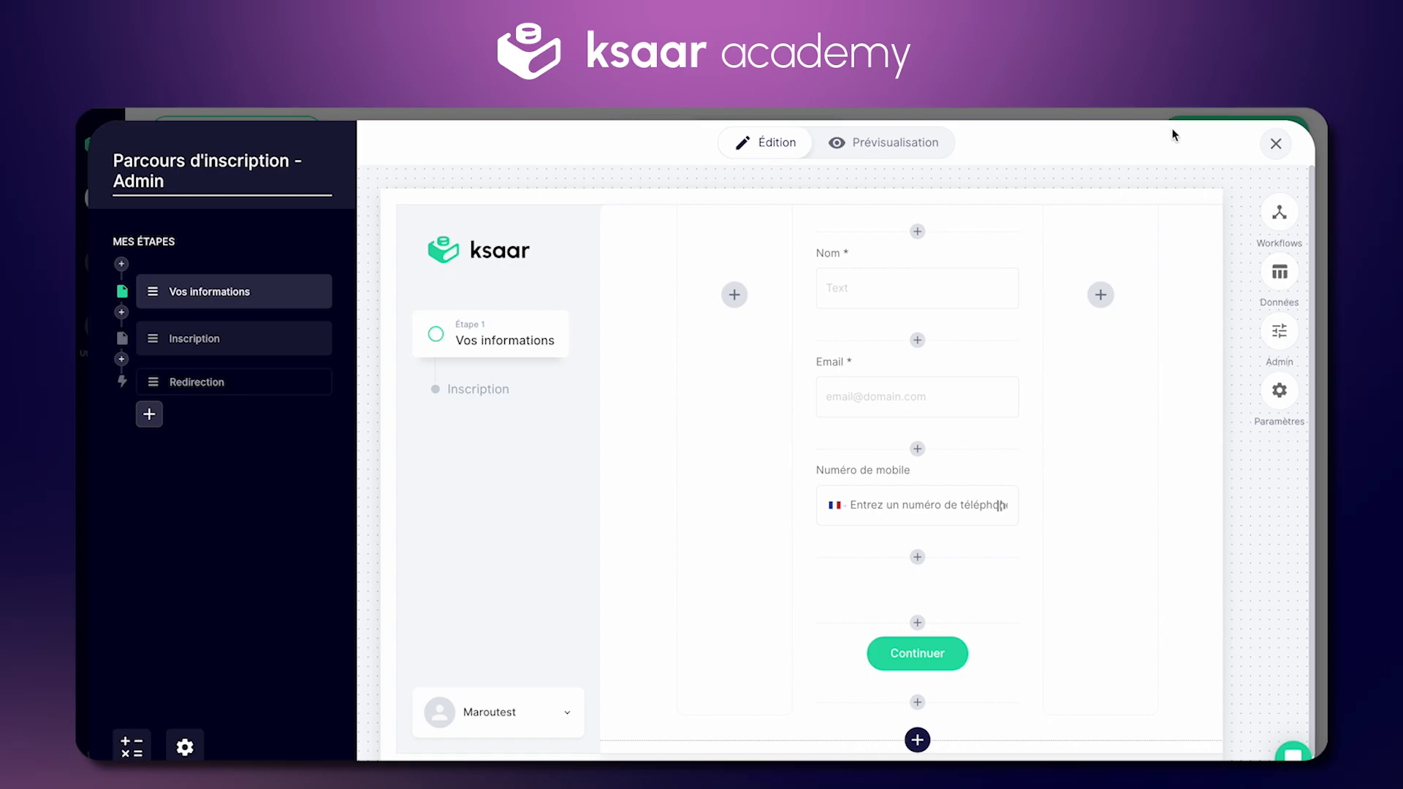
left_click(1276, 143)
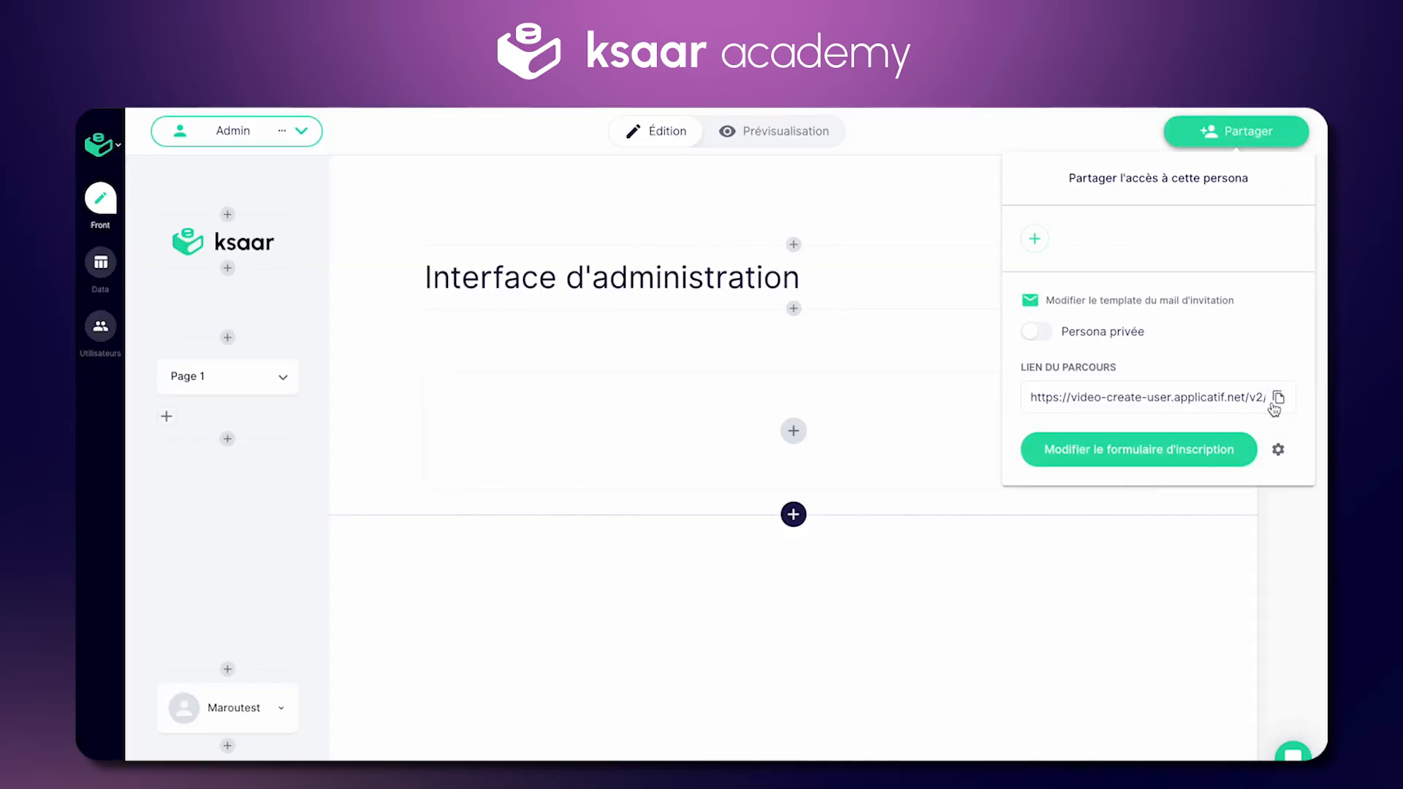
Step: Copy the Admin persona's sign-up link, load it in the browser, then close sharing
left_click(1275, 401)
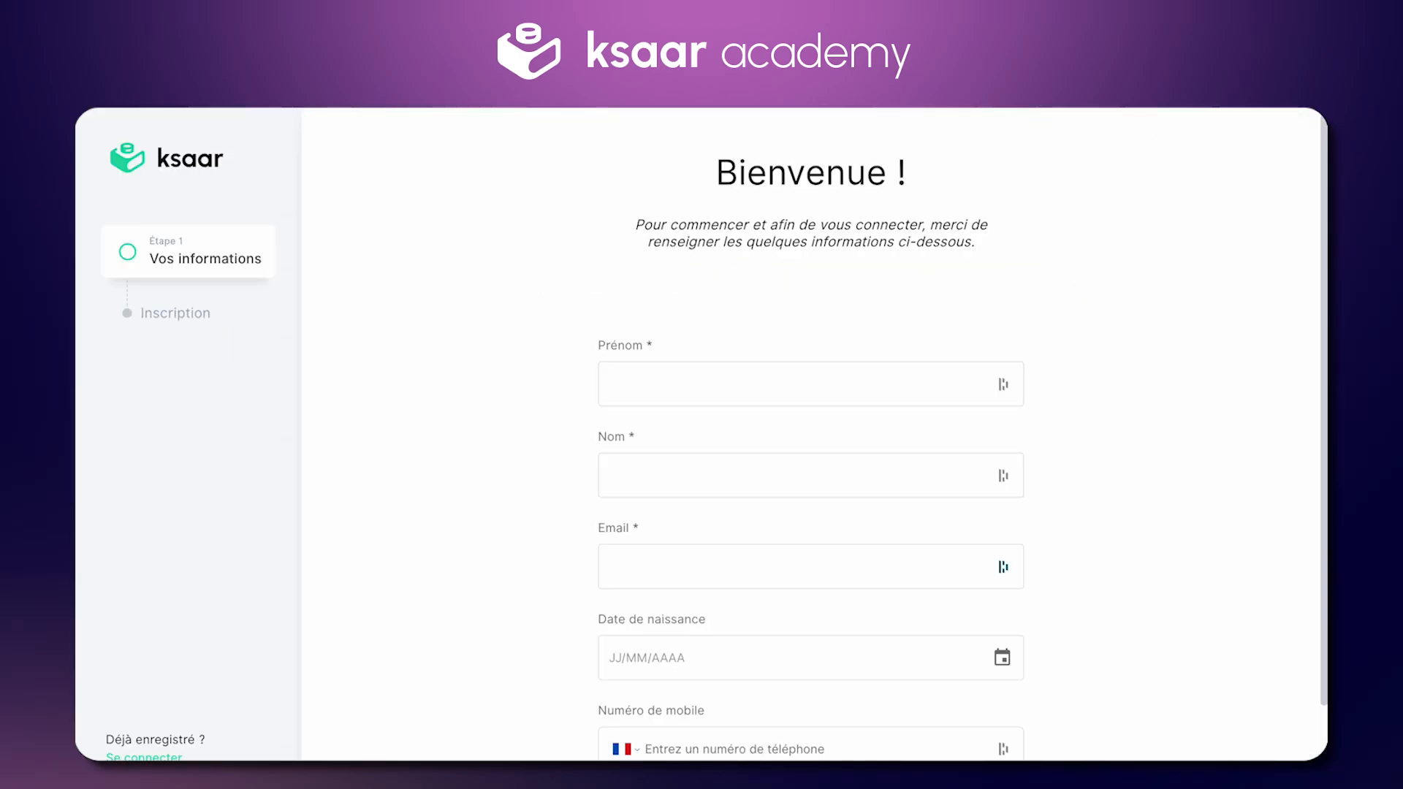
key("super+v")
key("Return")
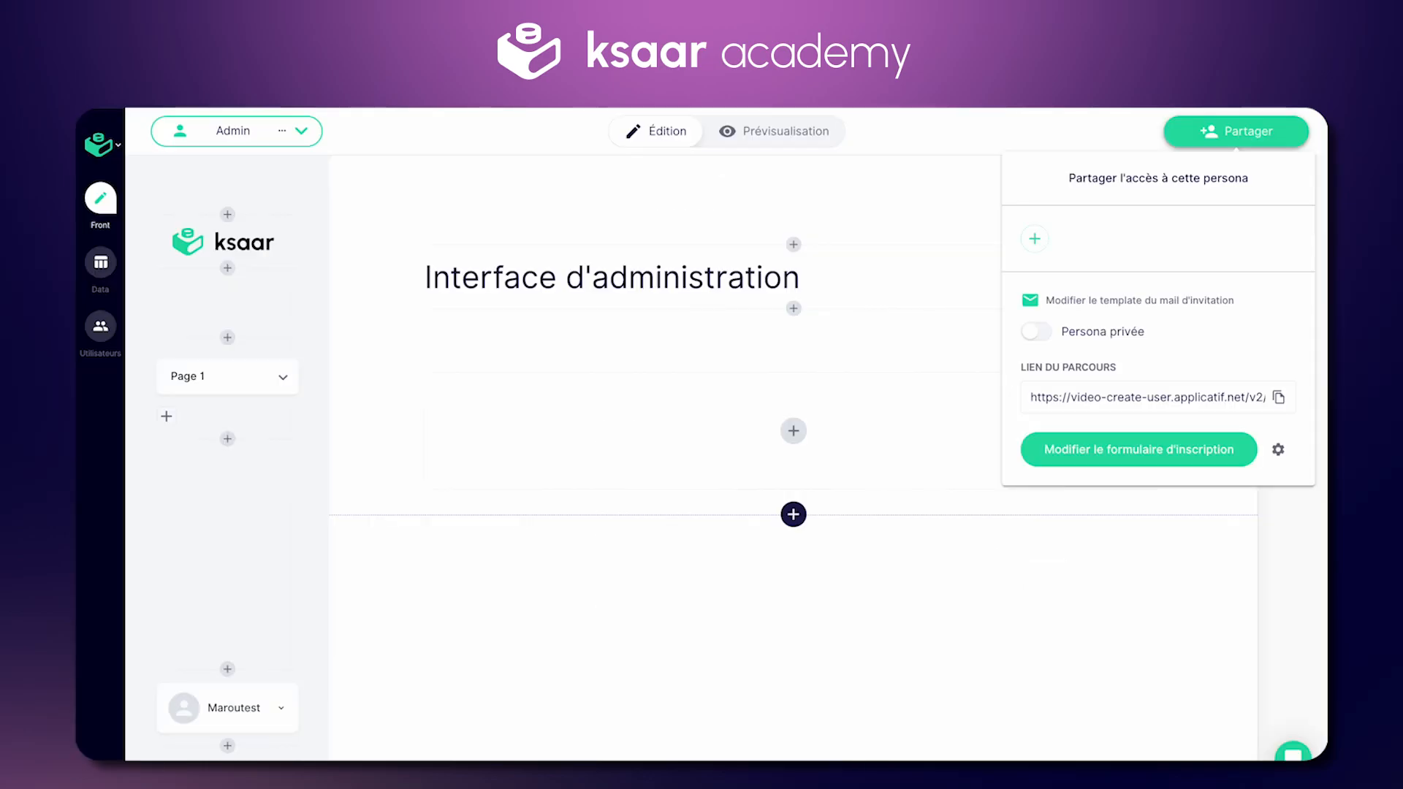
left_click(932, 235)
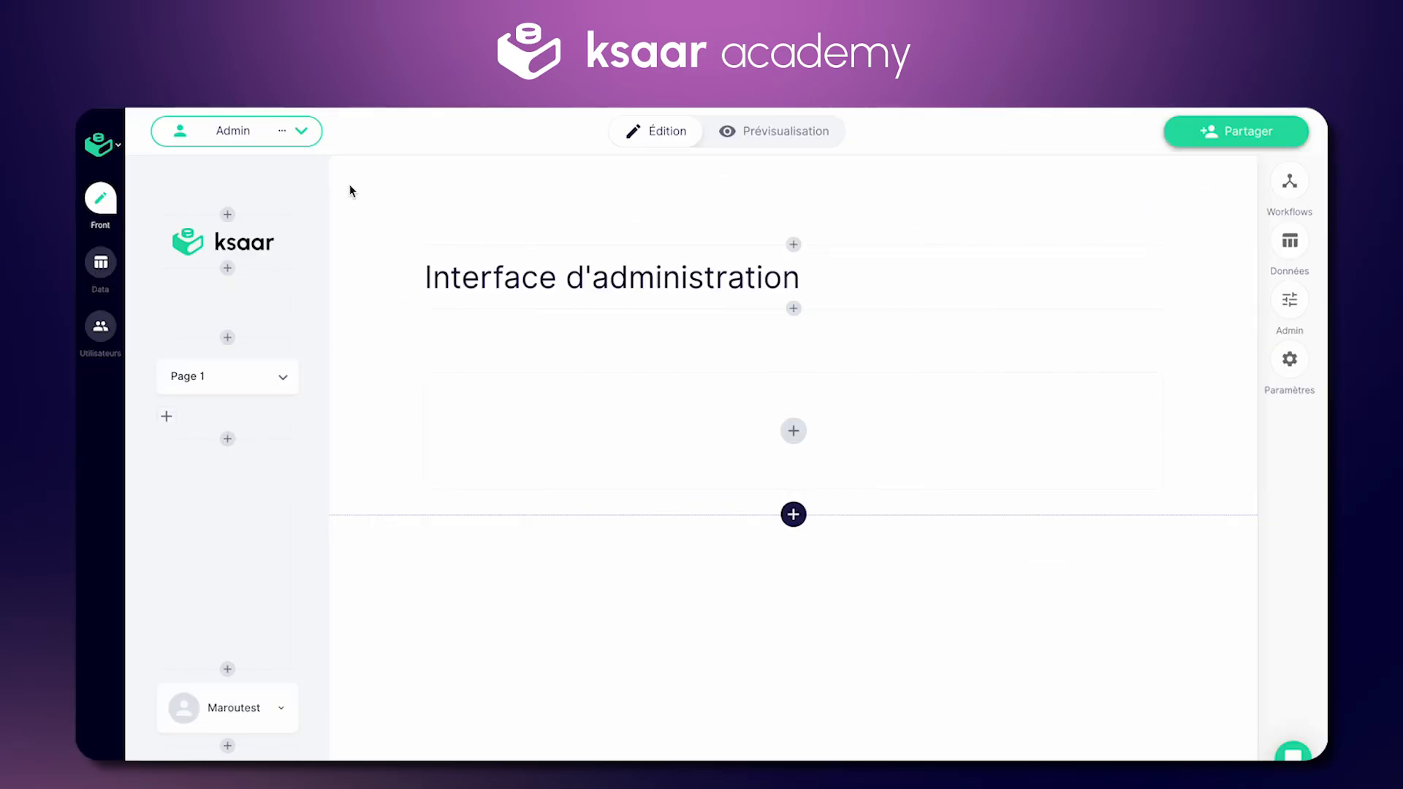
Step: Switch to the Utilisateur persona and check its sign-up and login pages
left_click(304, 133)
left_click(250, 245)
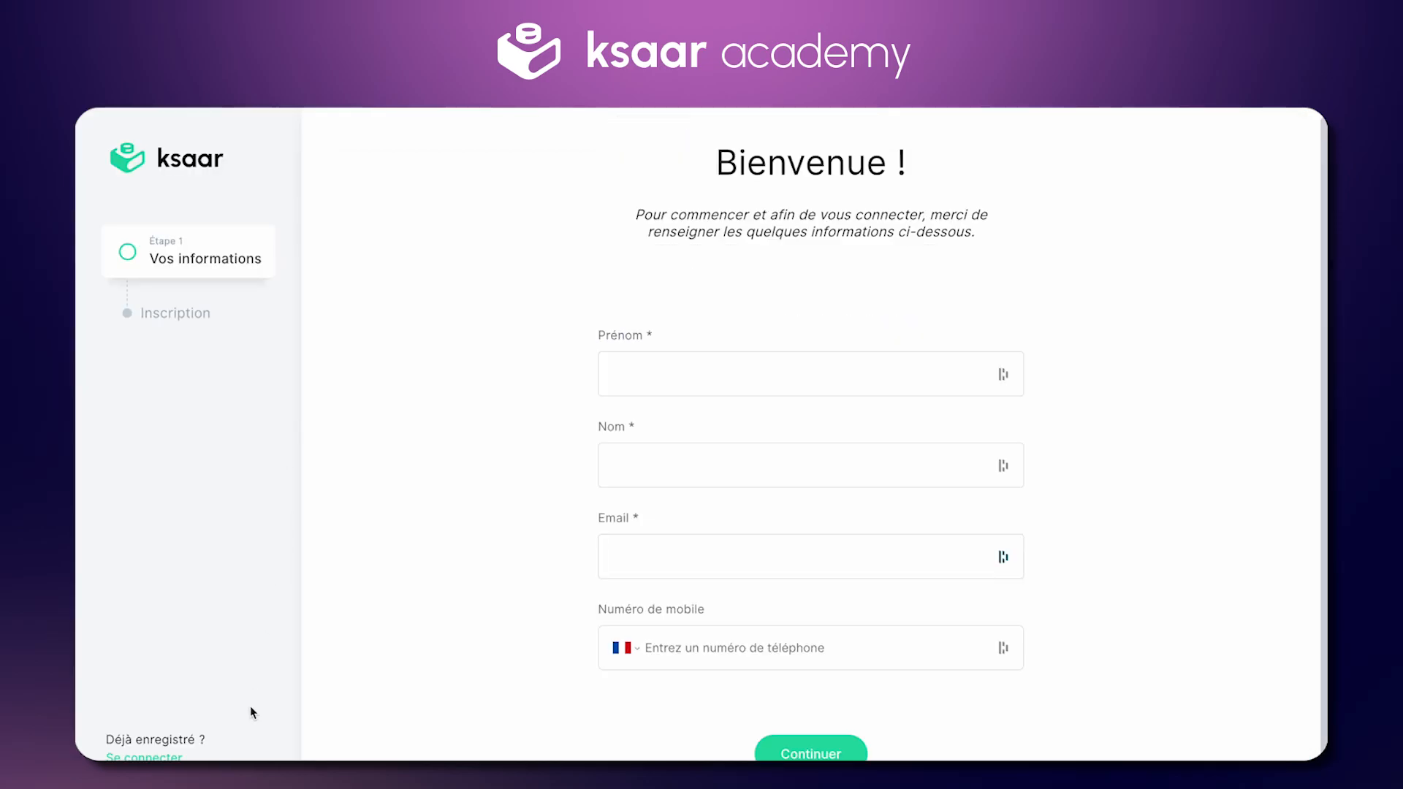
left_click(168, 753)
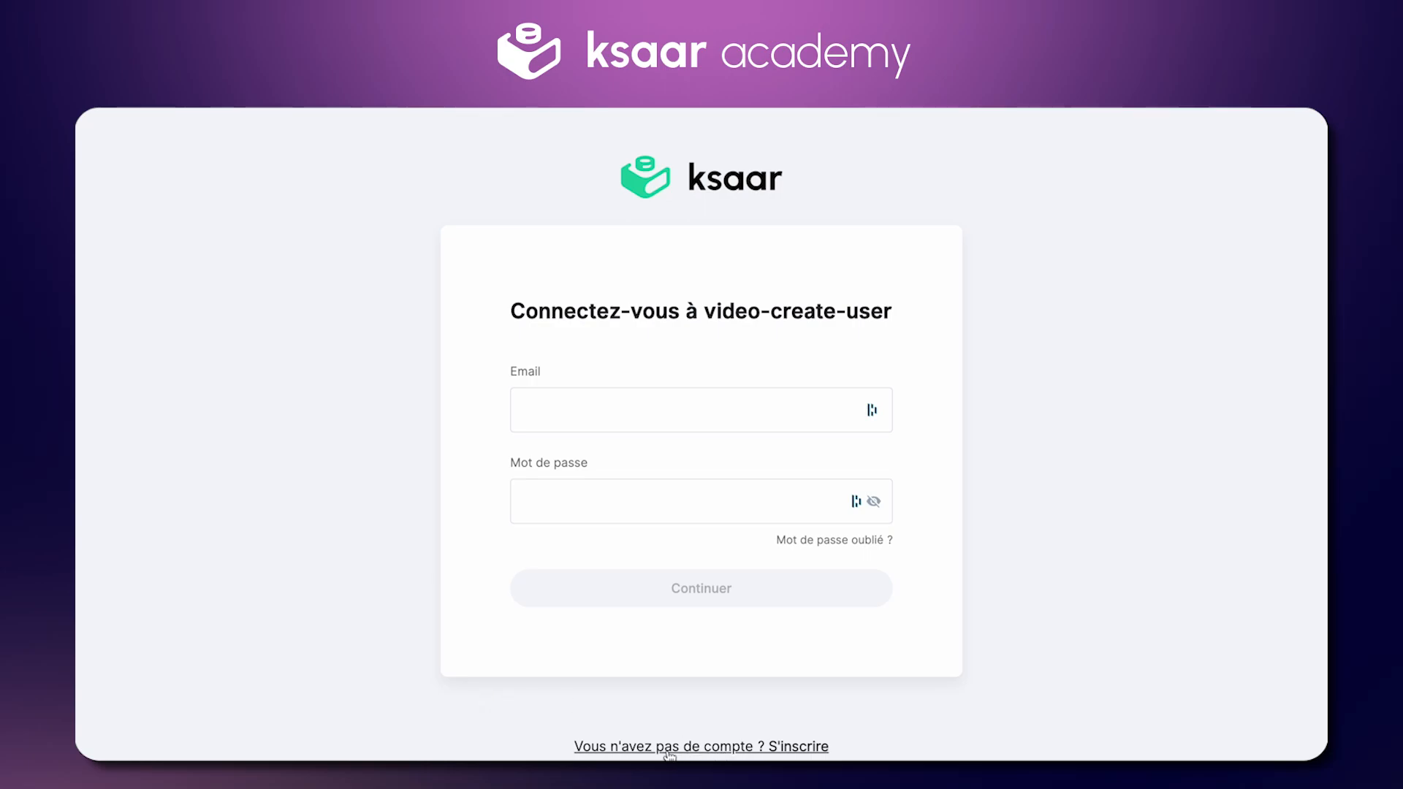
left_click(752, 748)
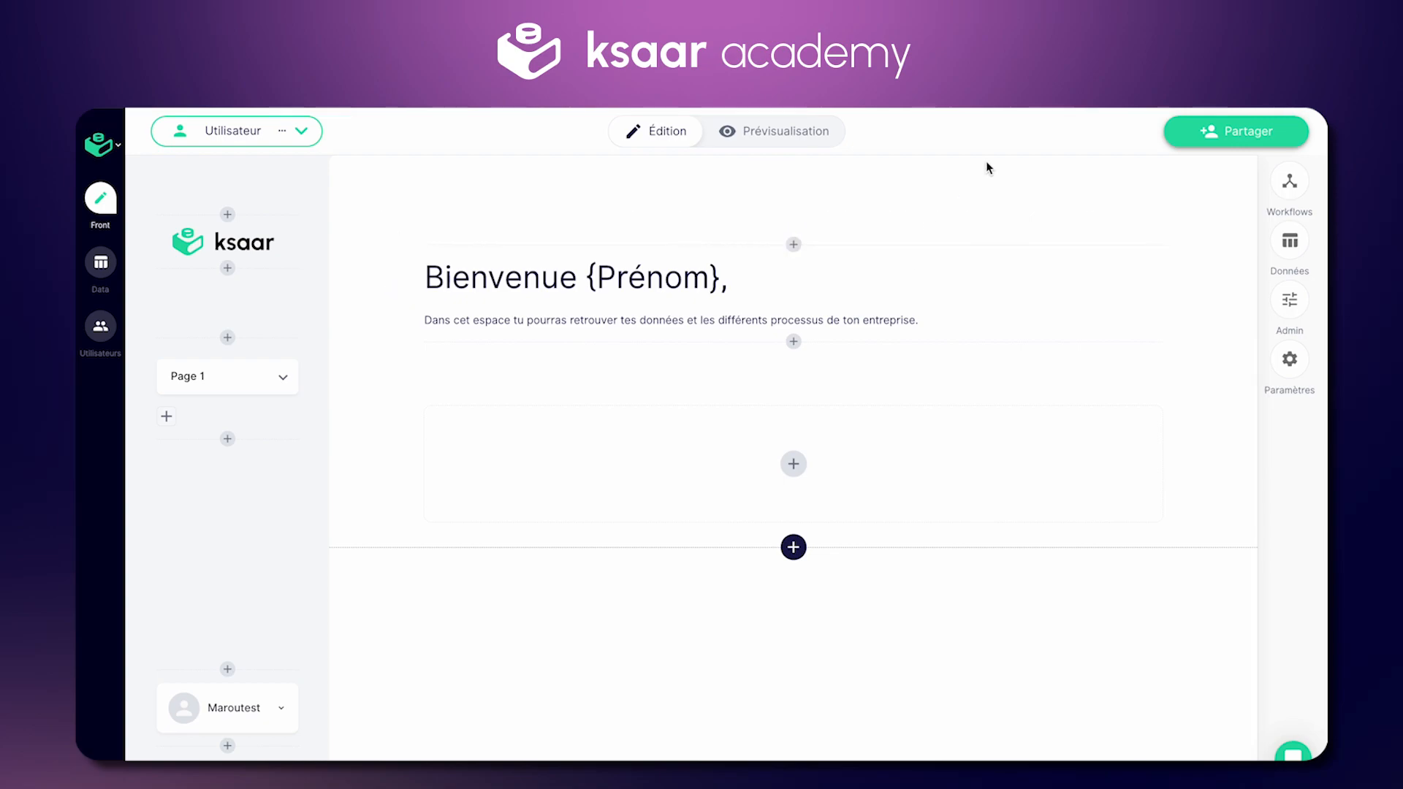
Step: Copy the Utilisateur link, set Persona privée on, and verify the login page in a new tab
left_click(1200, 136)
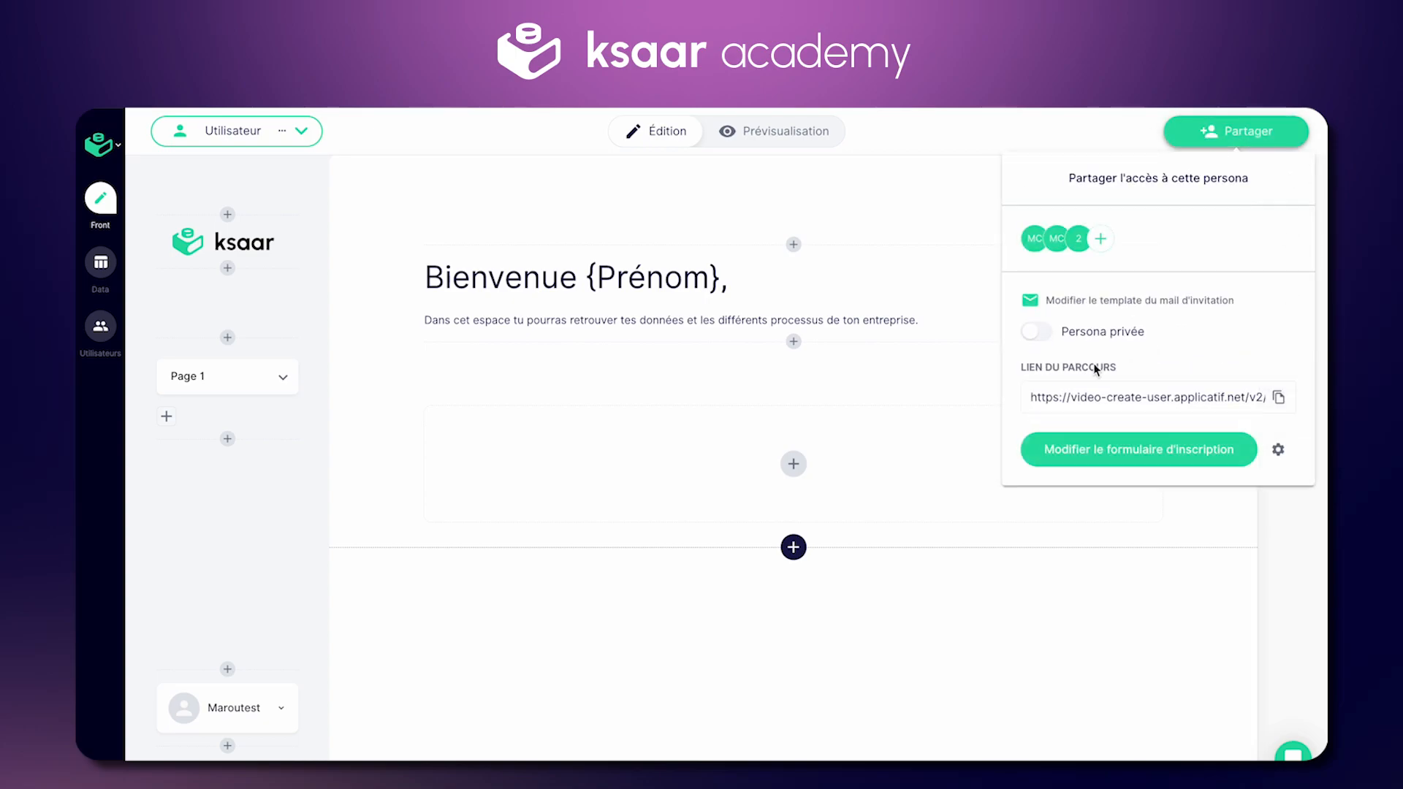
left_click(1279, 398)
left_click(1037, 334)
key("super+t")
key("super+v")
key("Return")
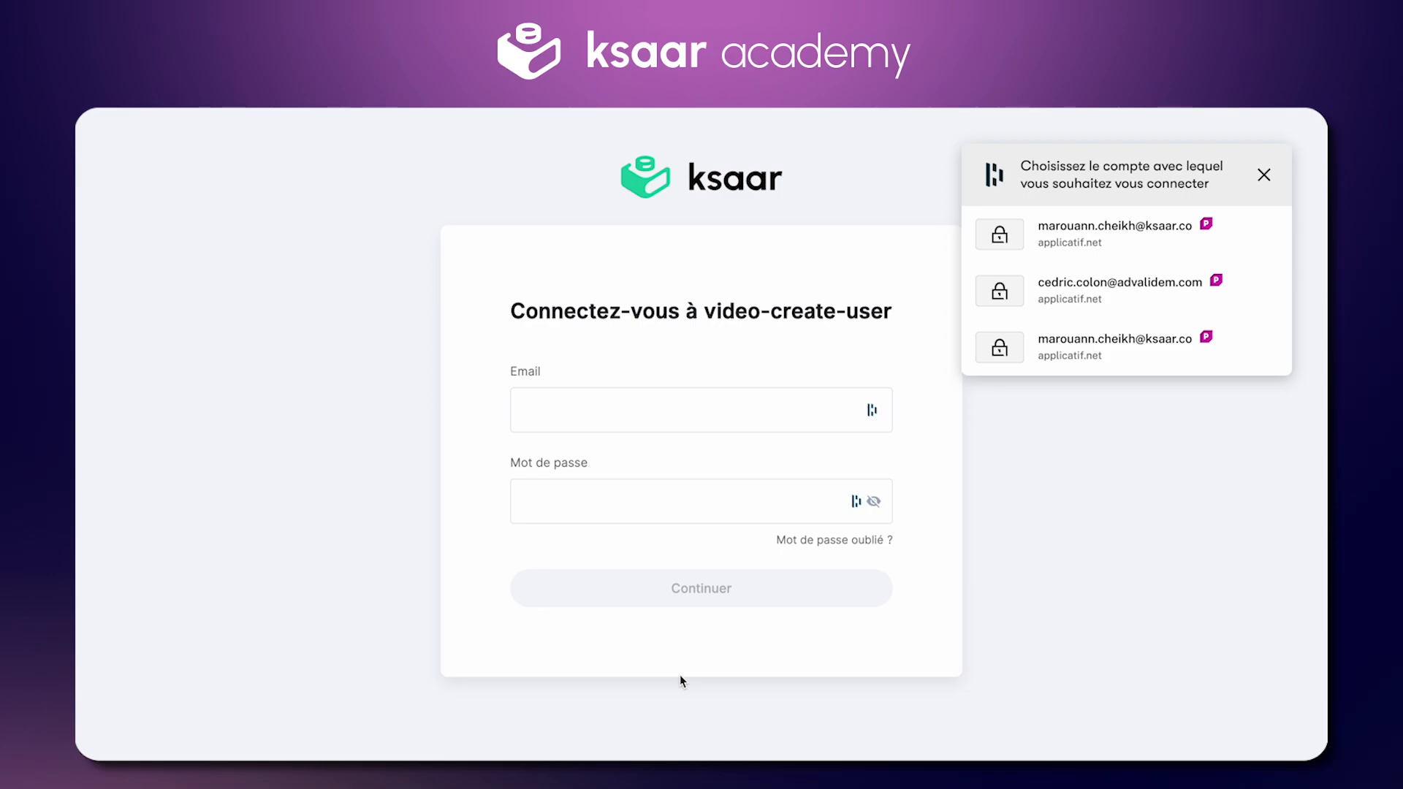
left_click(1264, 175)
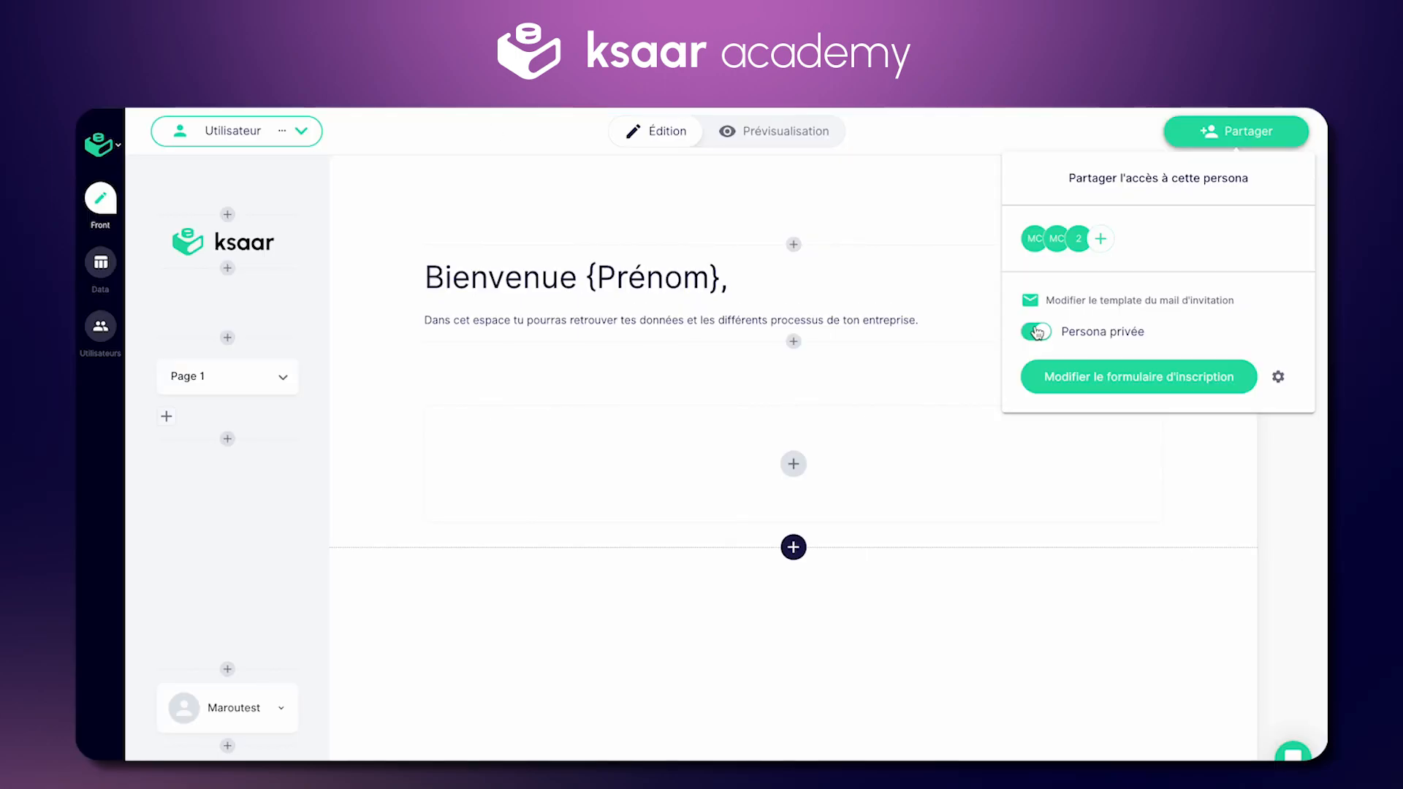
left_click(1037, 332)
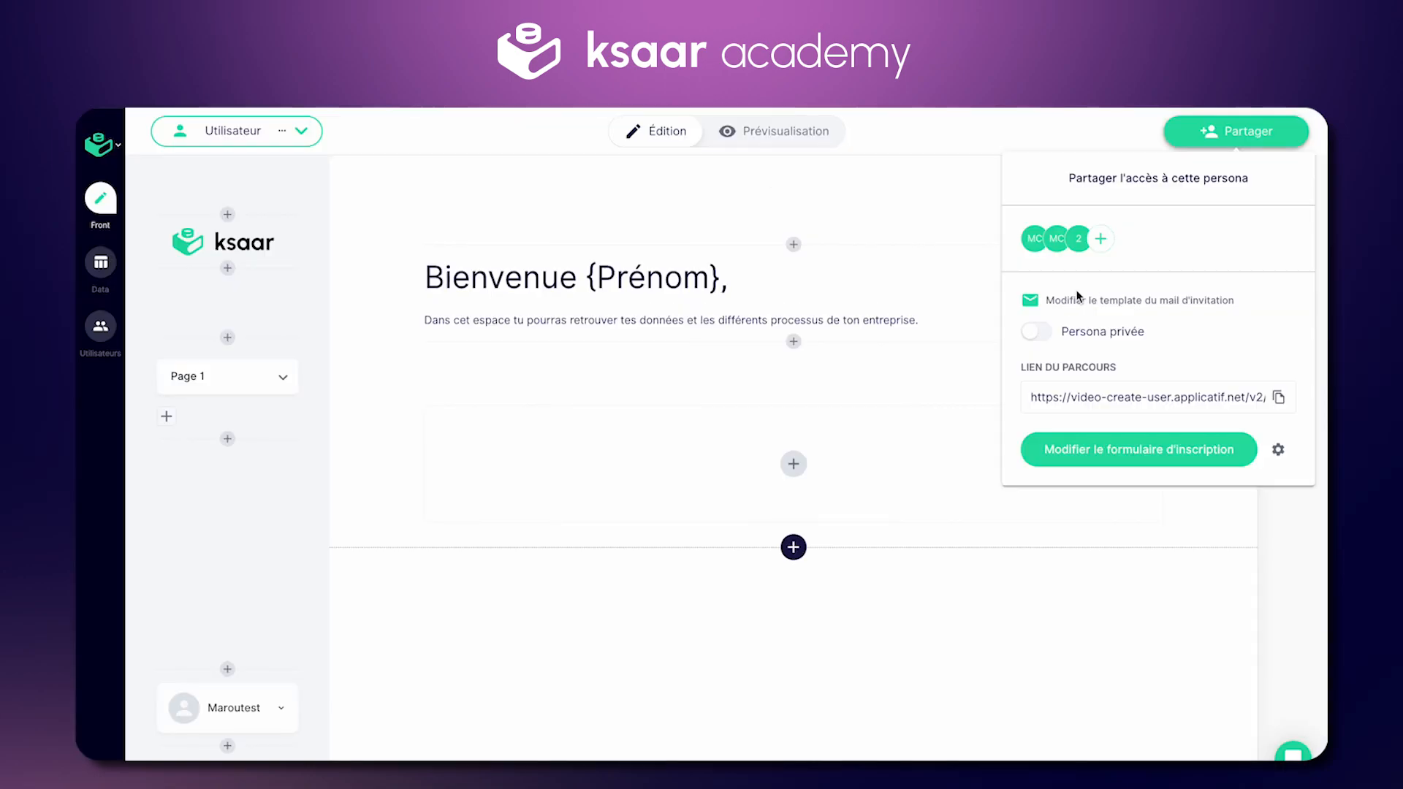
left_click(1037, 332)
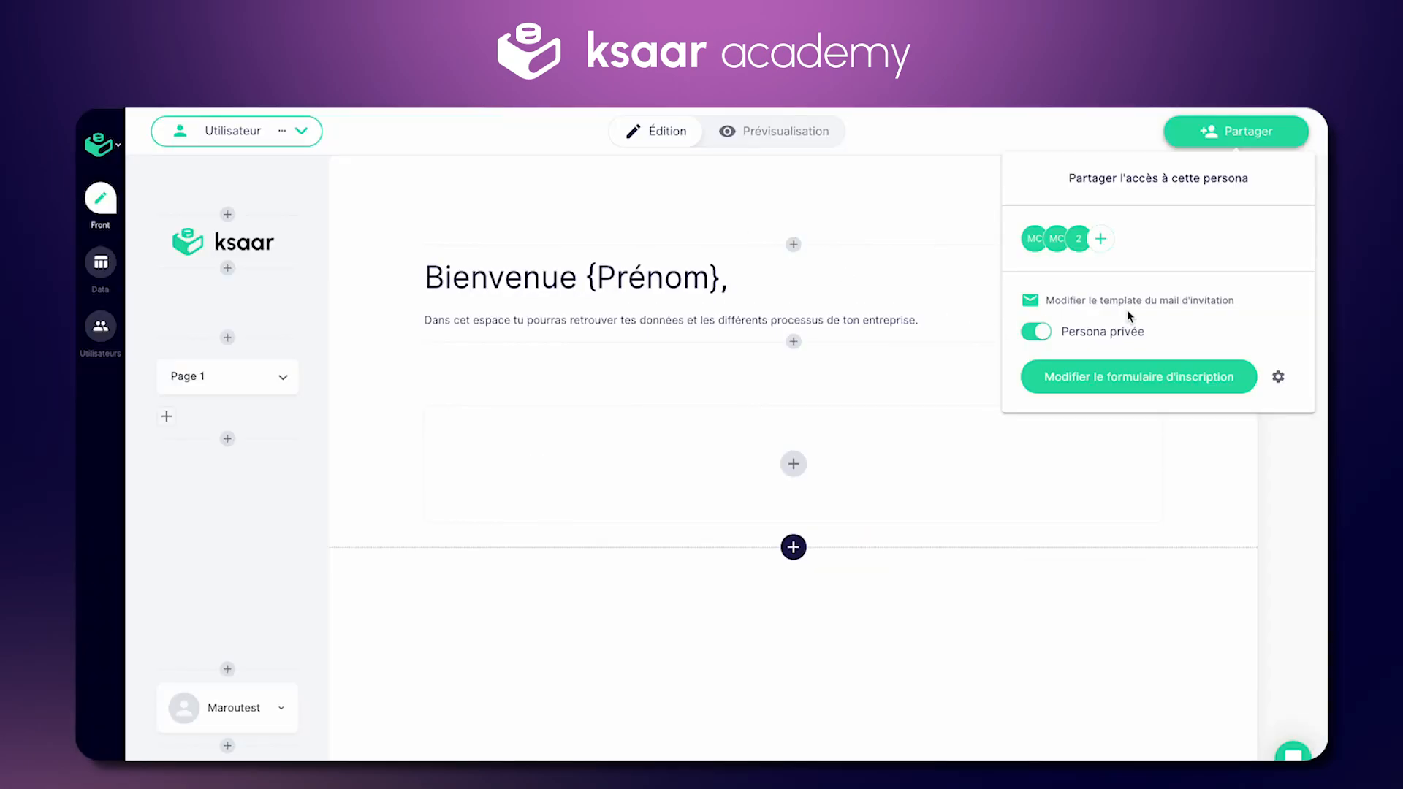
Step: Preview the invitation template, then enter a new user's YOPmail address, first and last name
left_click(1132, 302)
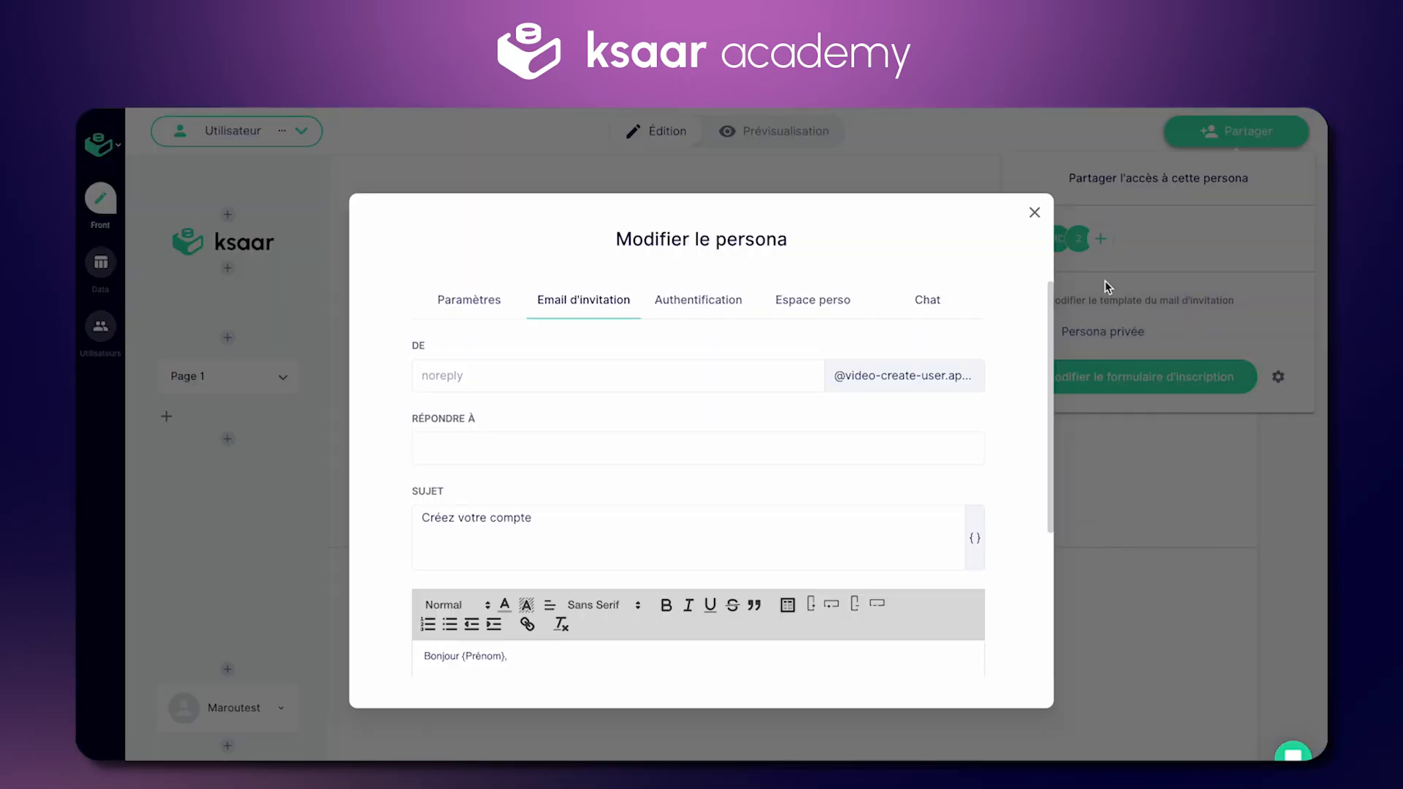
left_click(1033, 213)
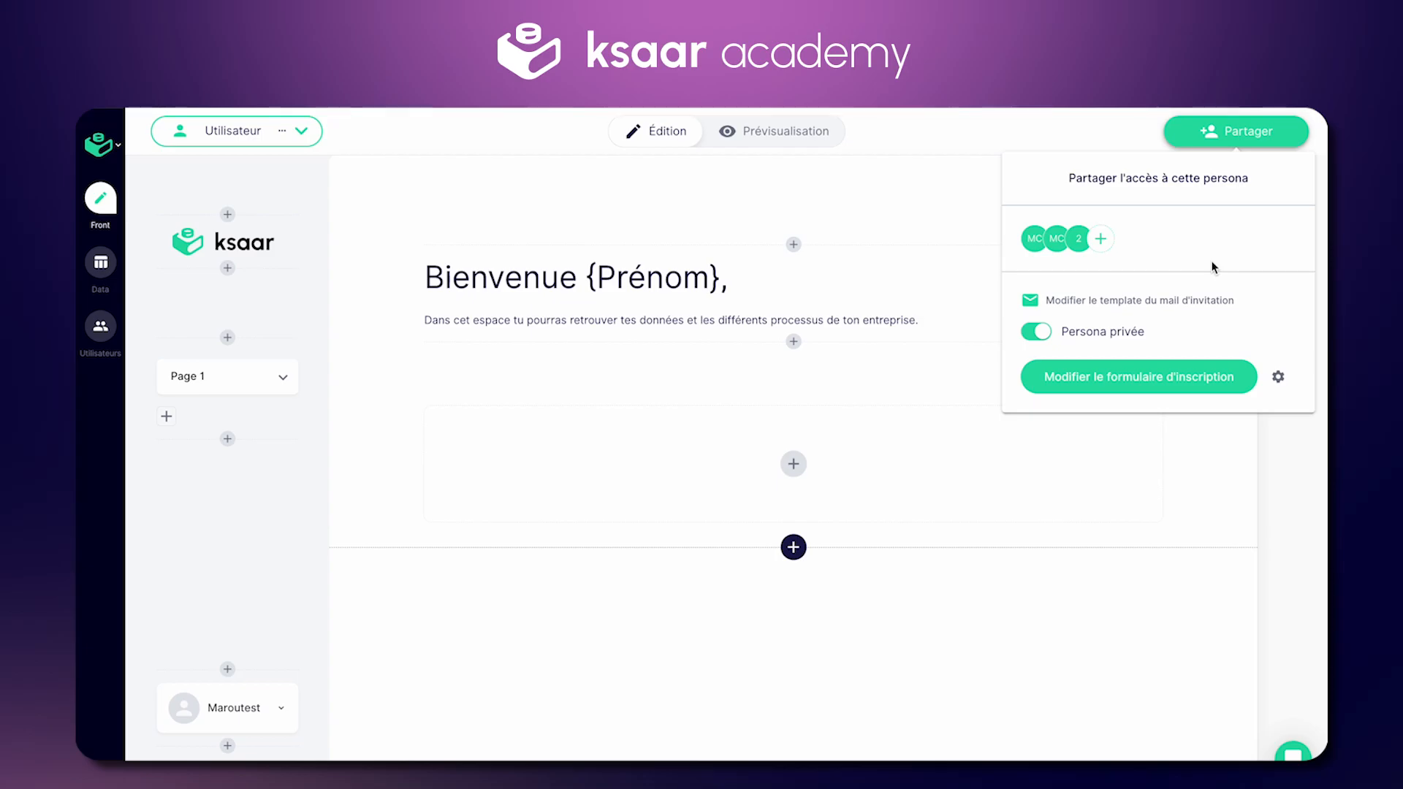
left_click(1101, 240)
left_click(629, 334)
key("Tab")
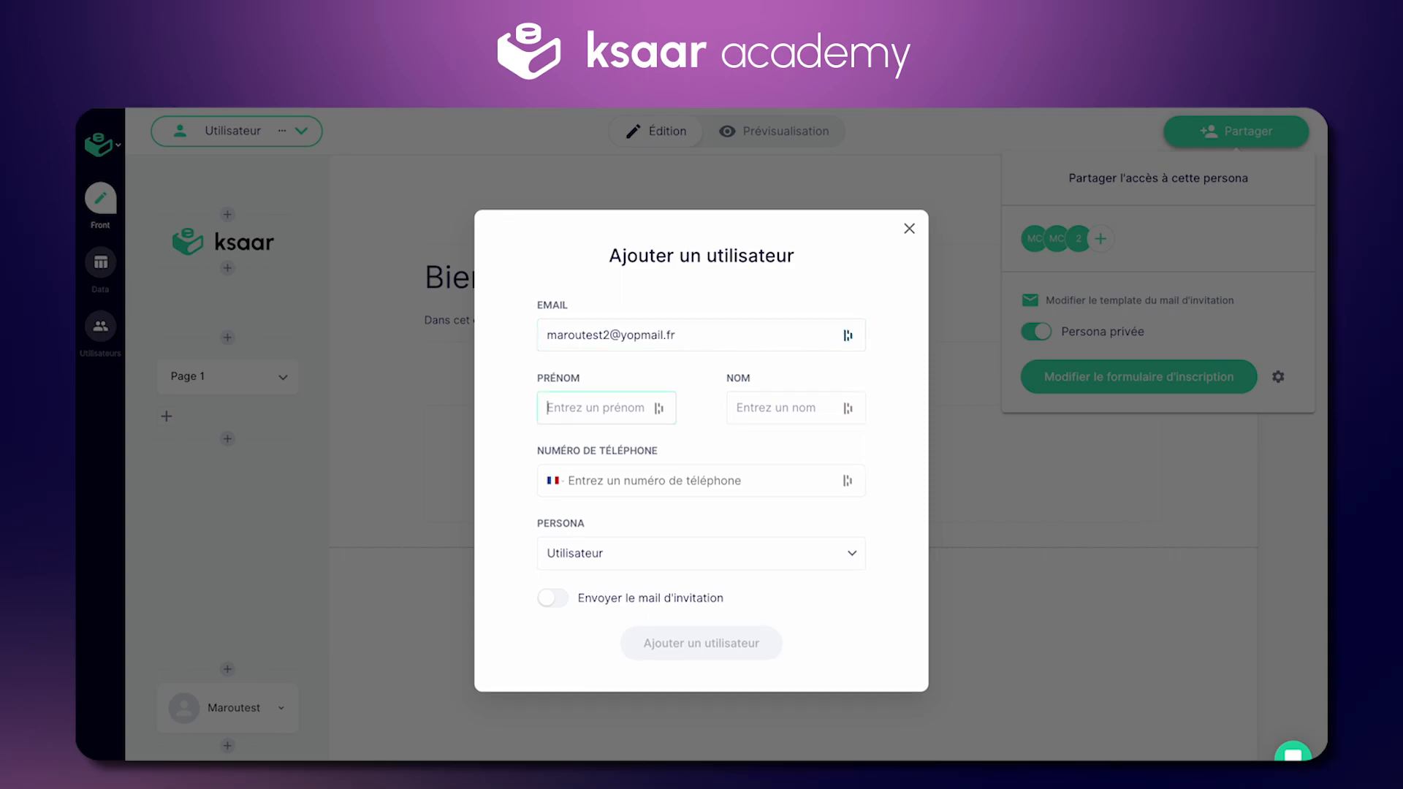
type("Maroutest")
key("Tab")
type("Due")
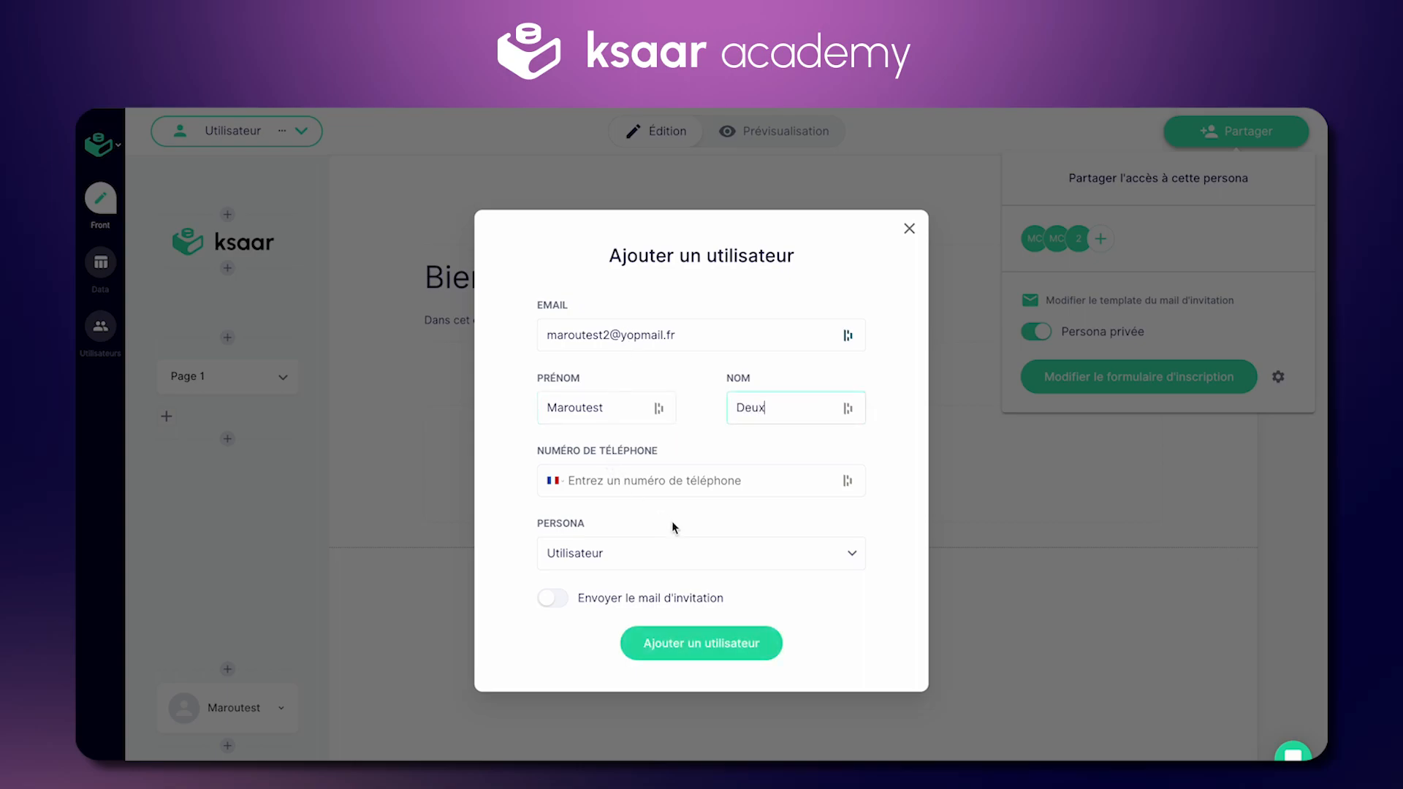
Step: Enable Envoyer le mail d'invitation, copy the address, and add the user
left_click(554, 601)
left_click(695, 340)
key("ctrl+a")
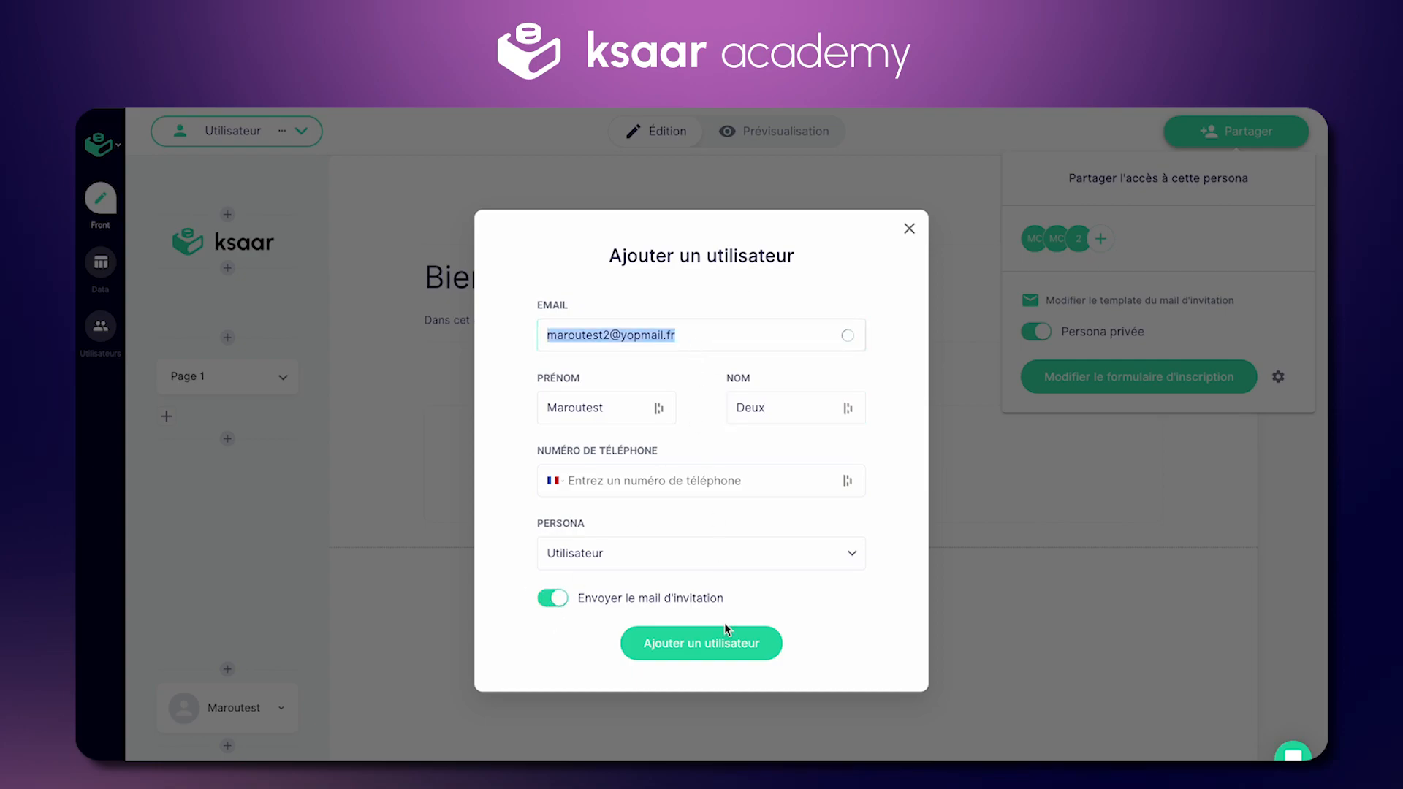
left_click(729, 649)
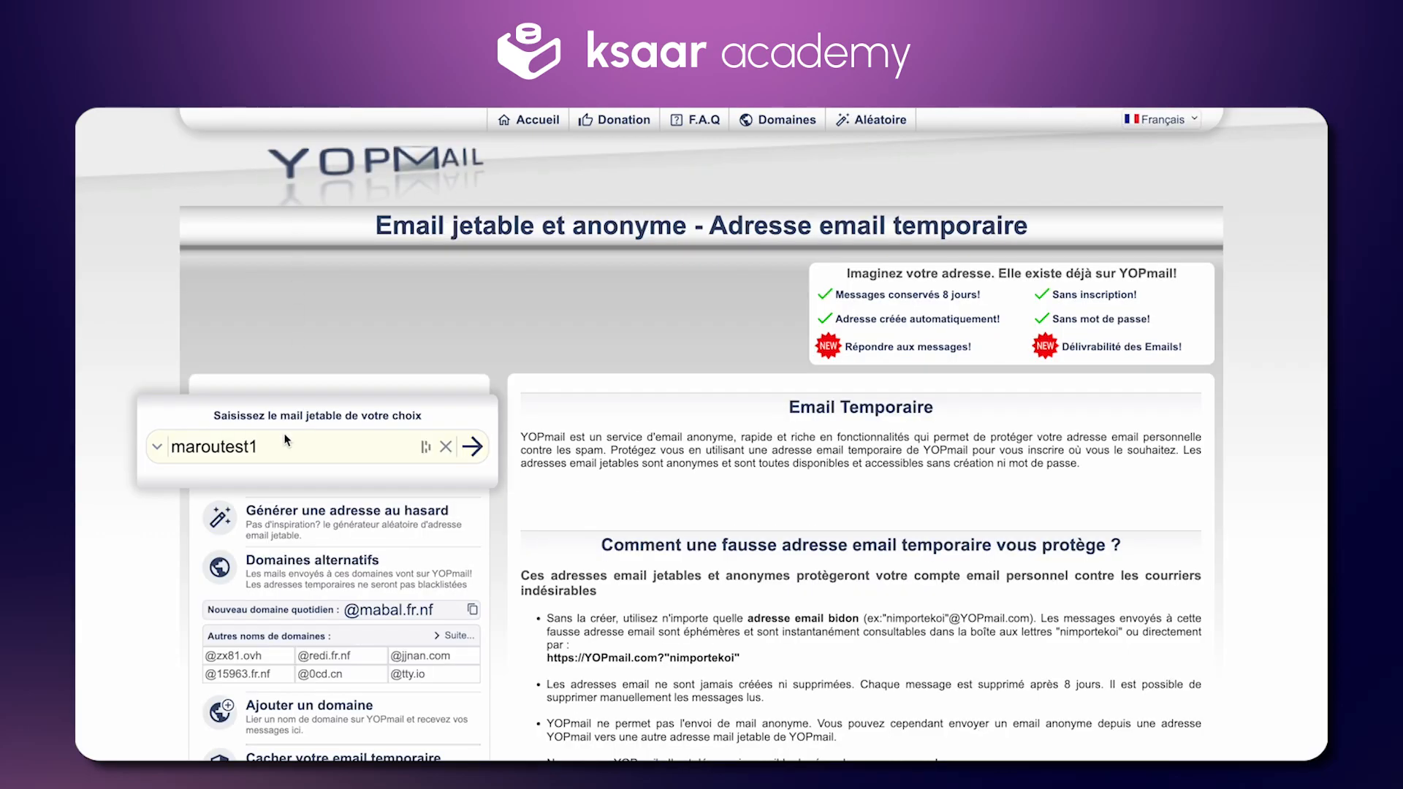
Step: Open the new user's YOPmail inbox and follow the Créez votre compte invitation link
double_click(278, 447)
key("super+v")
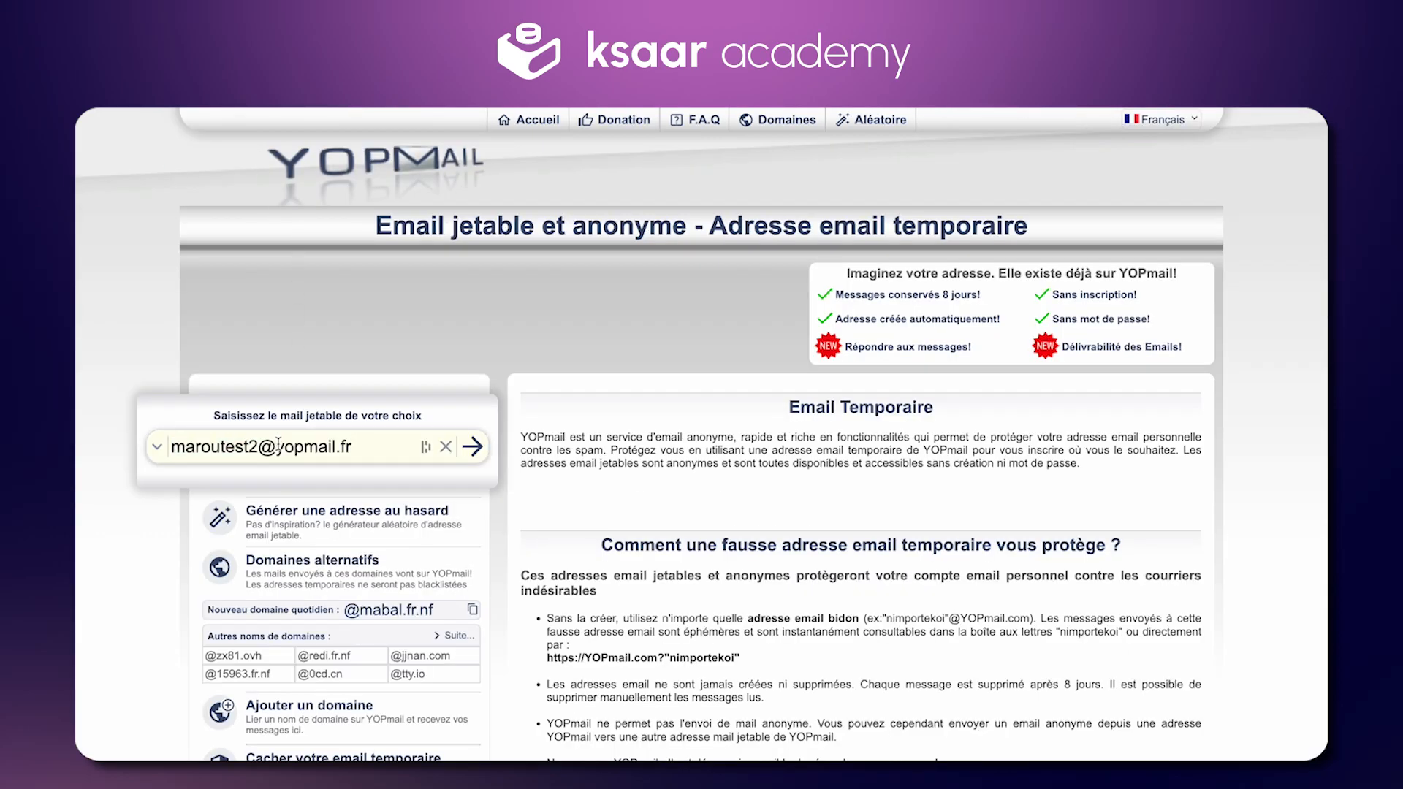
key("Return")
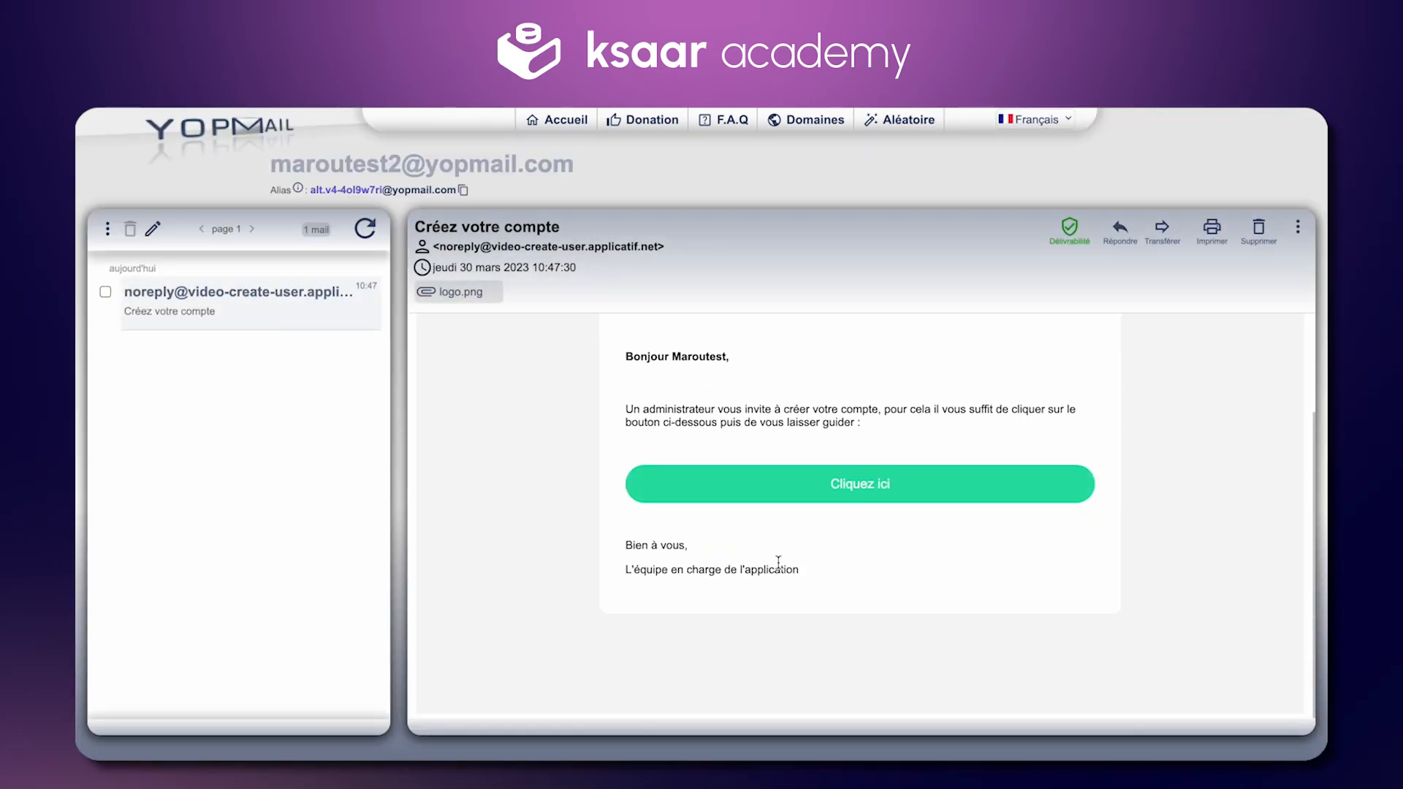
left_click(791, 488)
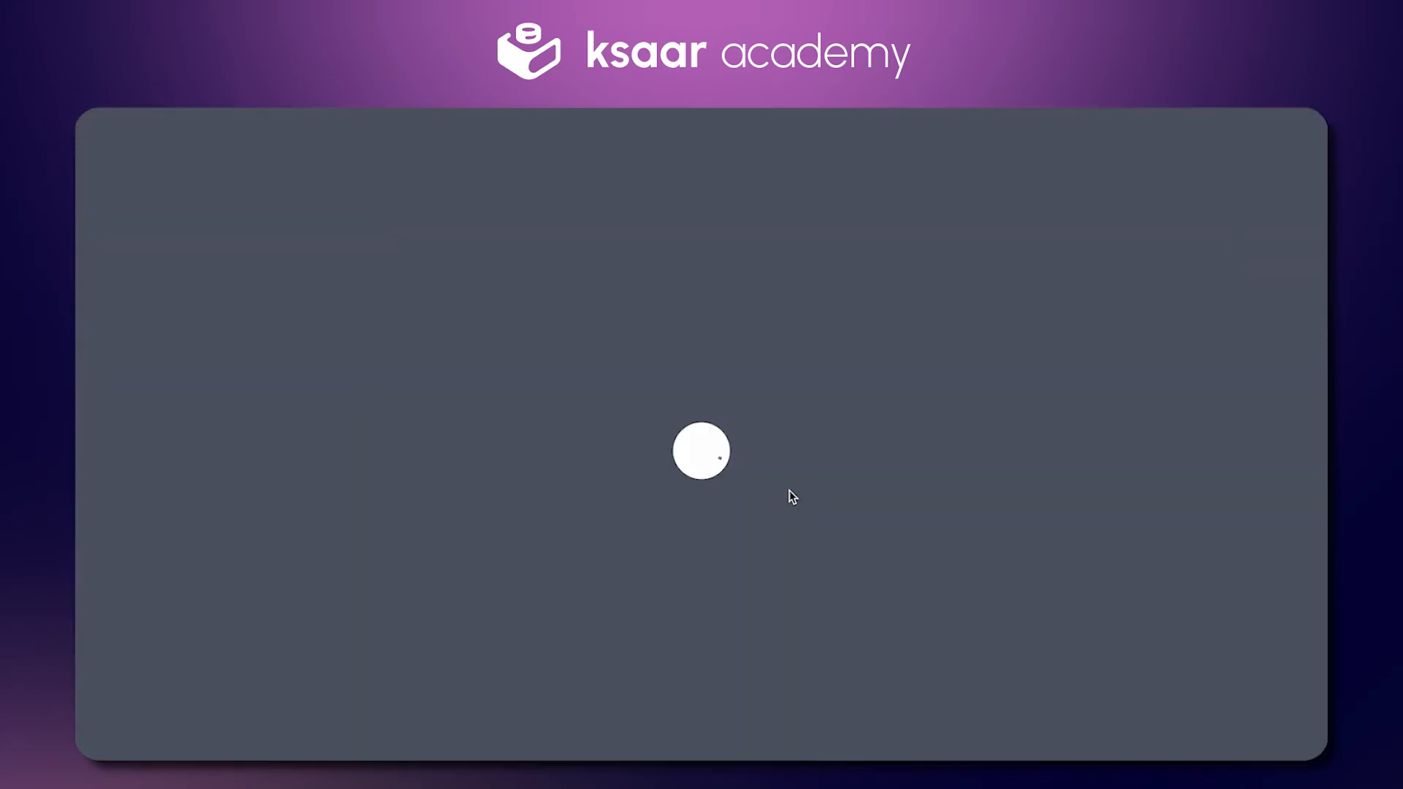
scroll(788, 390, "down", 2)
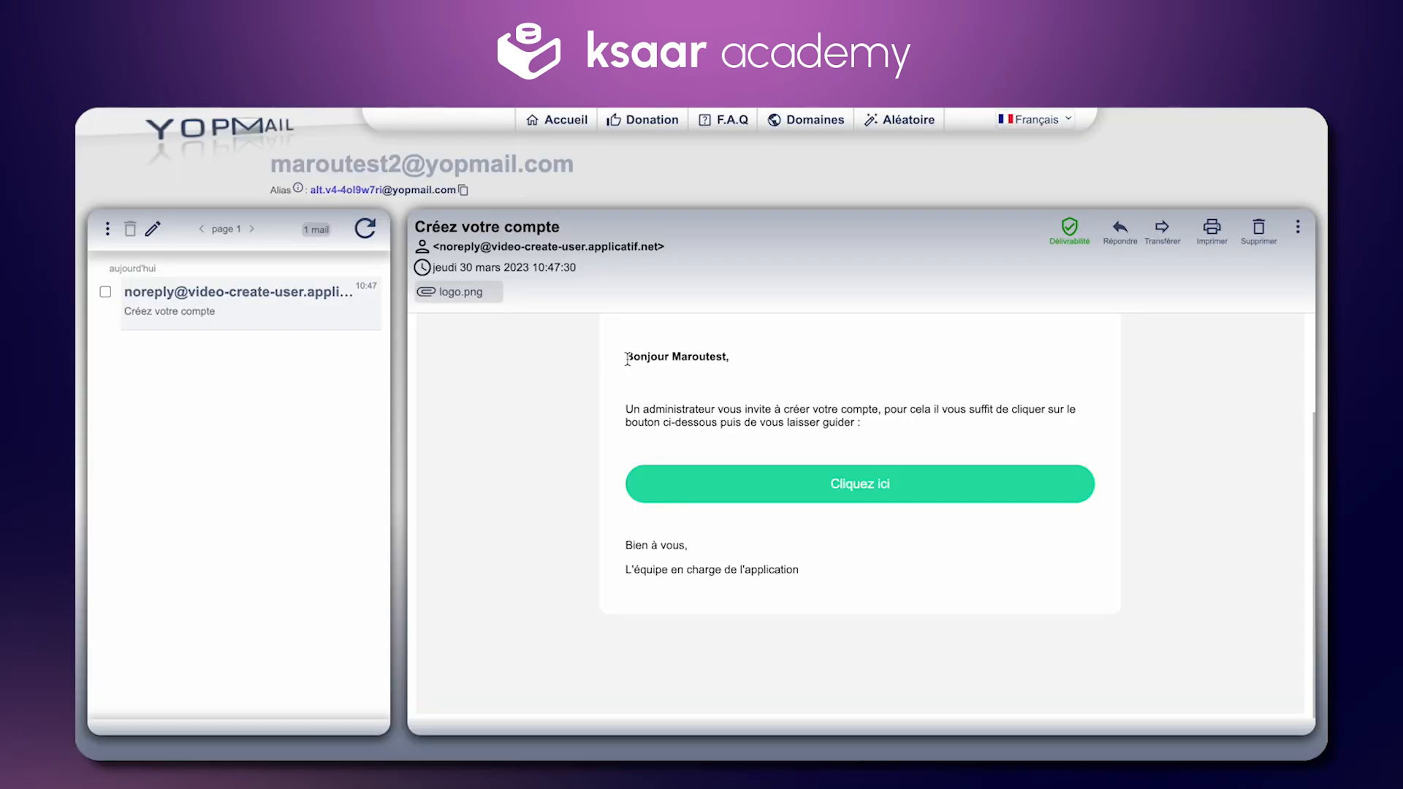
scroll(632, 506, "down", 1)
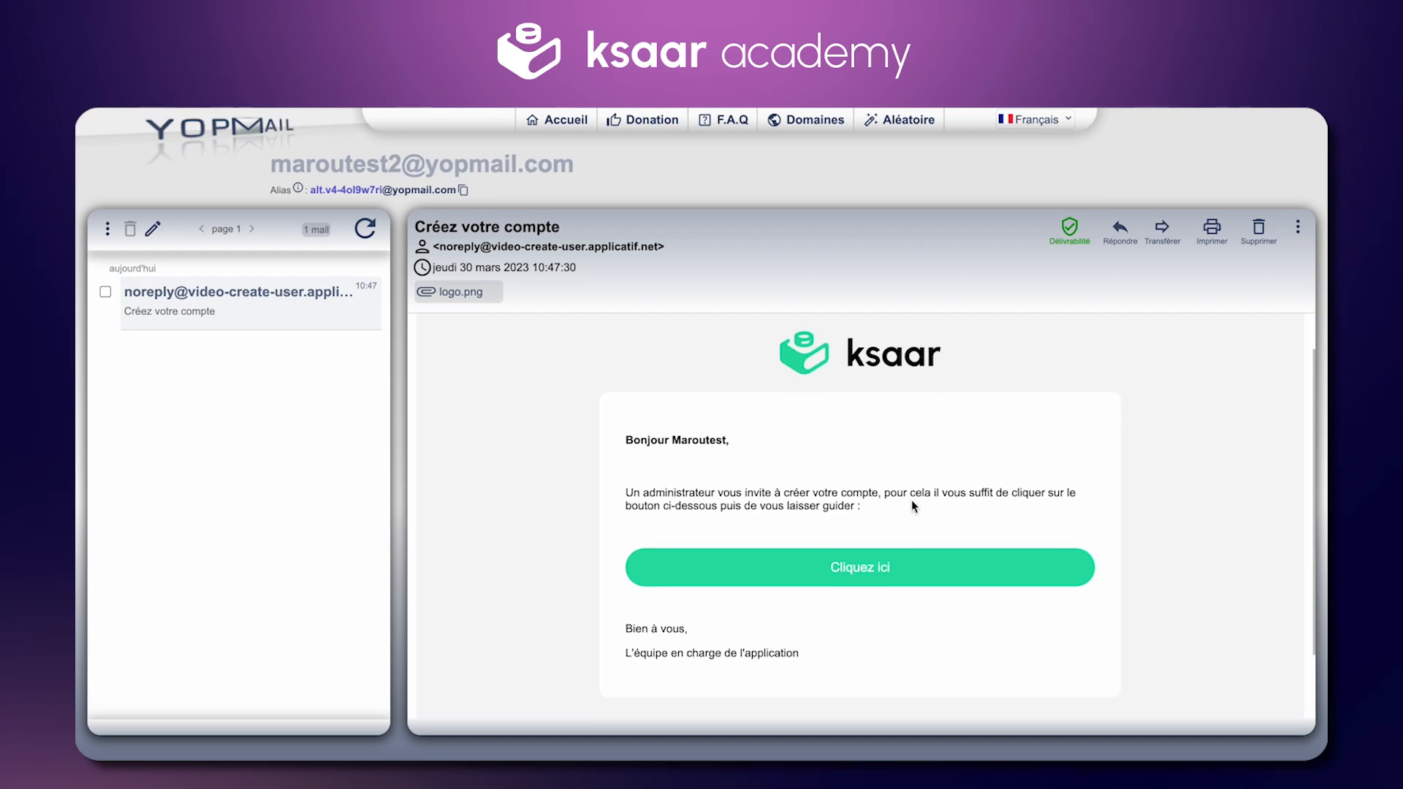
left_click_drag(836, 648, 733, 426)
left_click(695, 486)
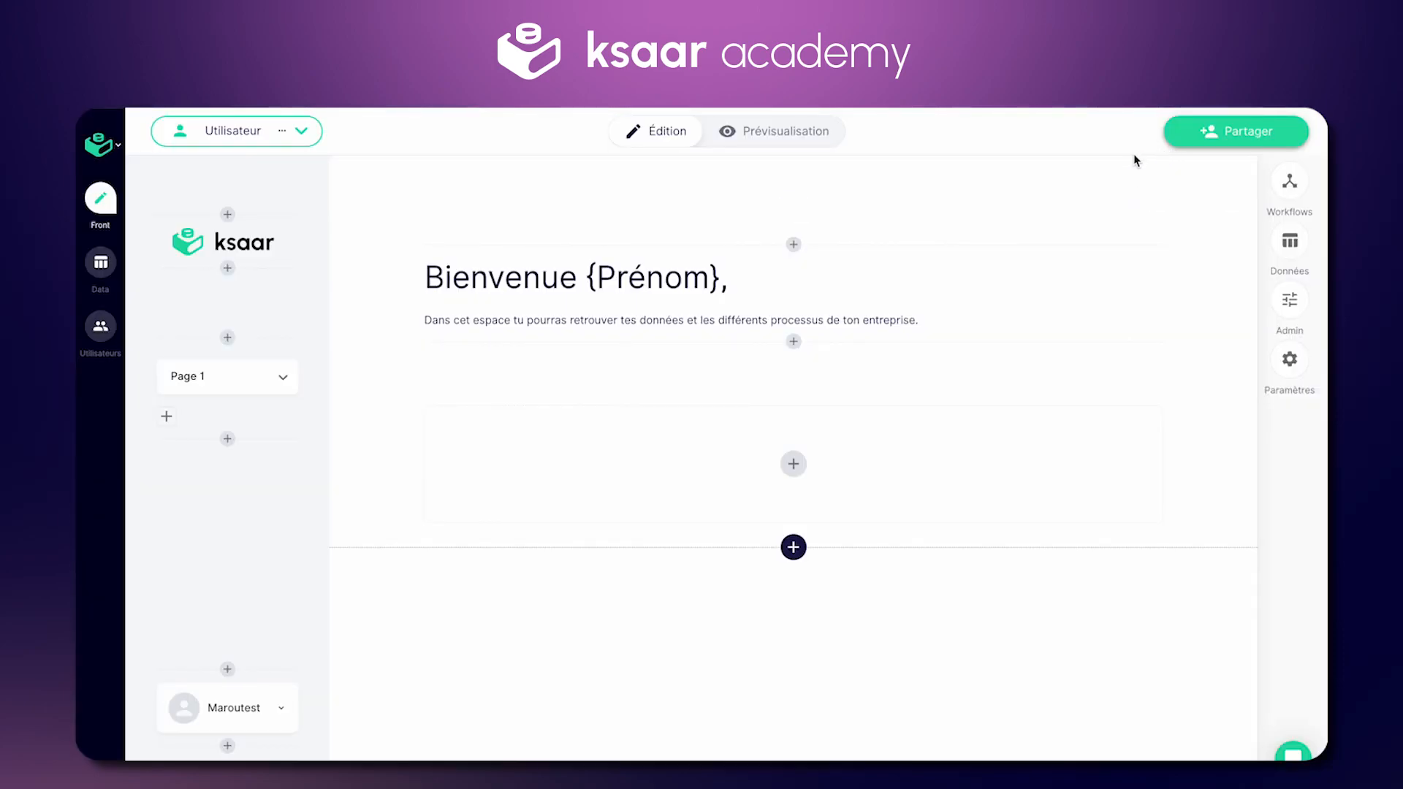
Step: In the invitation email template, insert the Nom variable after {Prénom} in the greeting
left_click(1209, 138)
left_click(1144, 300)
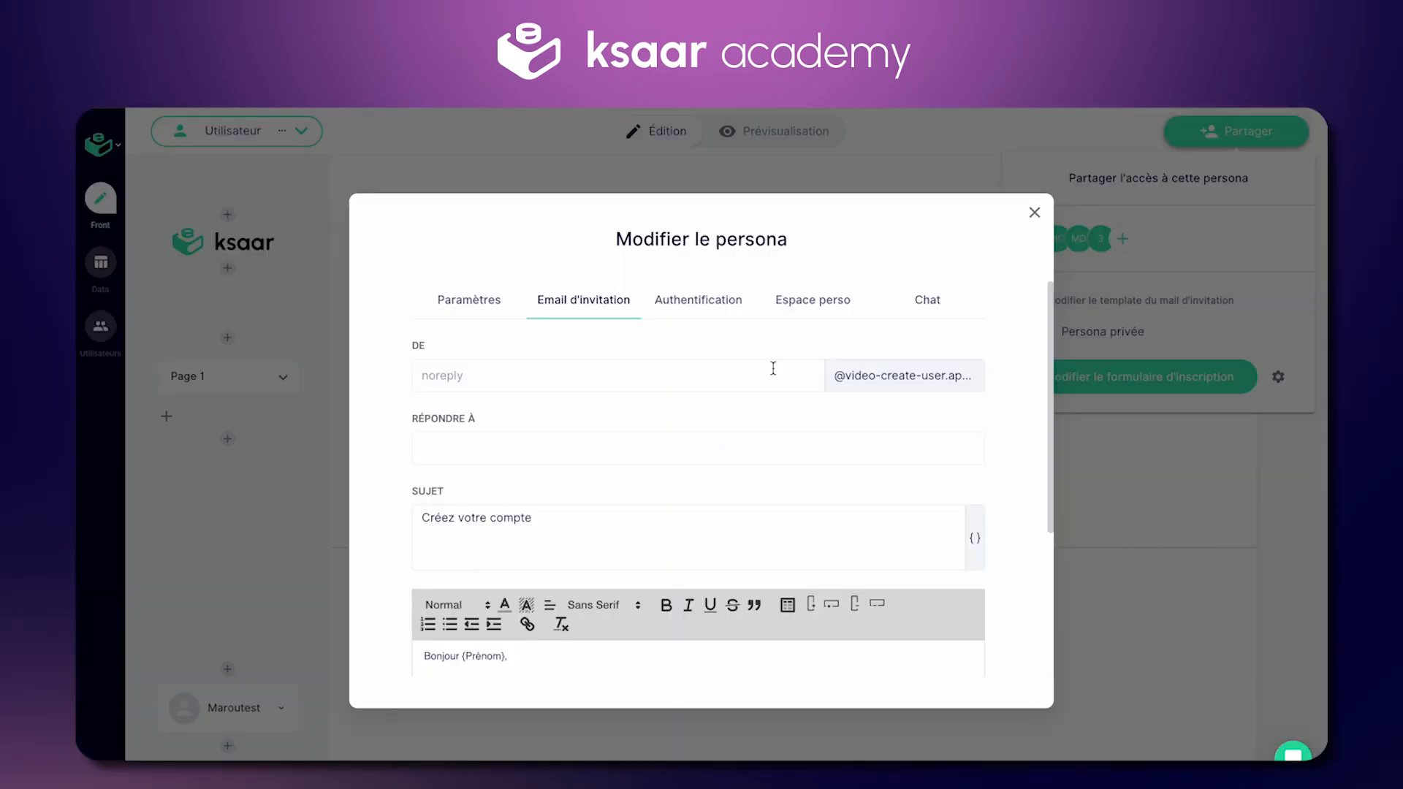
scroll(540, 433, "down", 3)
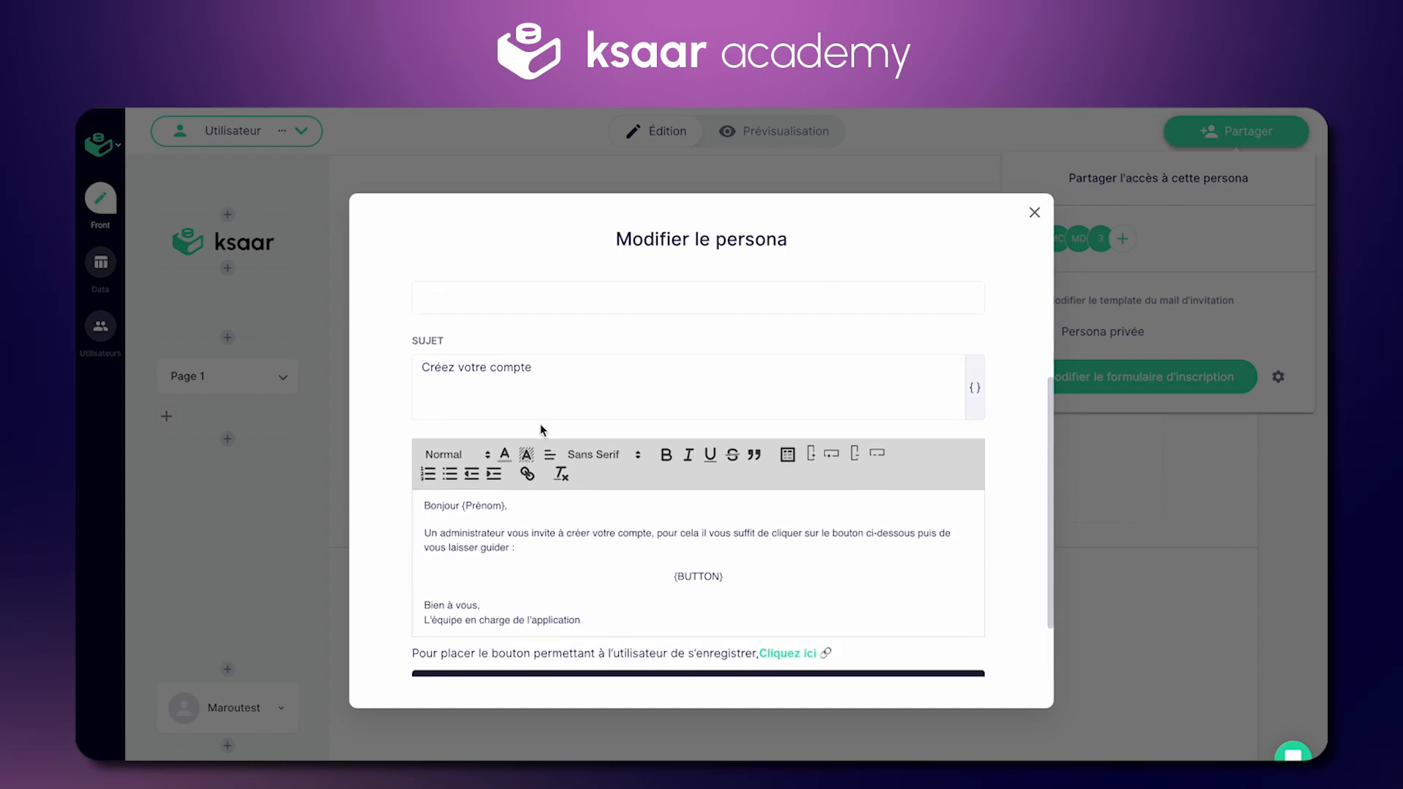
left_click(596, 517)
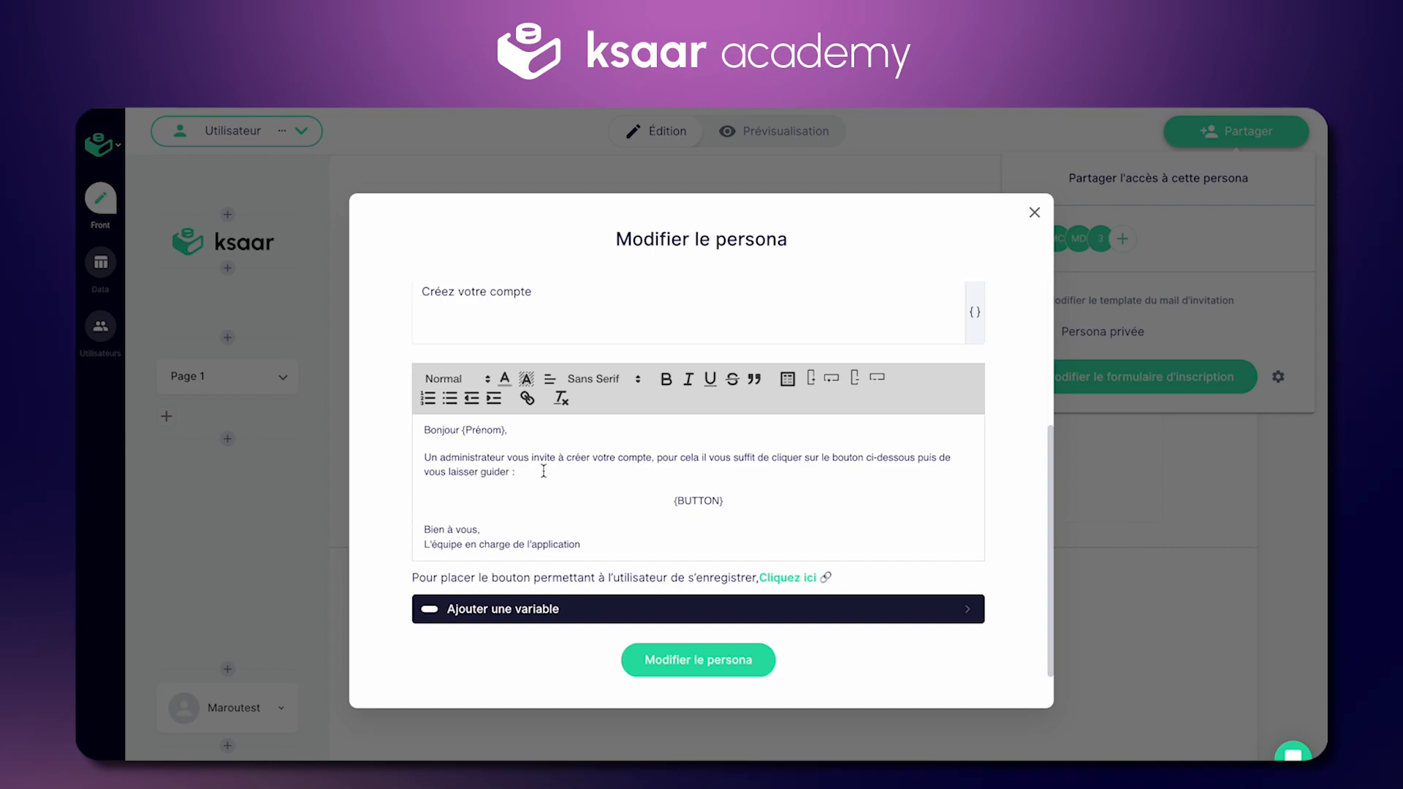
left_click(501, 432)
left_click(570, 609)
left_click(631, 491)
Step: Add a second {BUTTON} placeholder on a new line after the first
left_click(573, 504)
left_click_drag(671, 502, 726, 501)
left_click(743, 498)
key("Return")
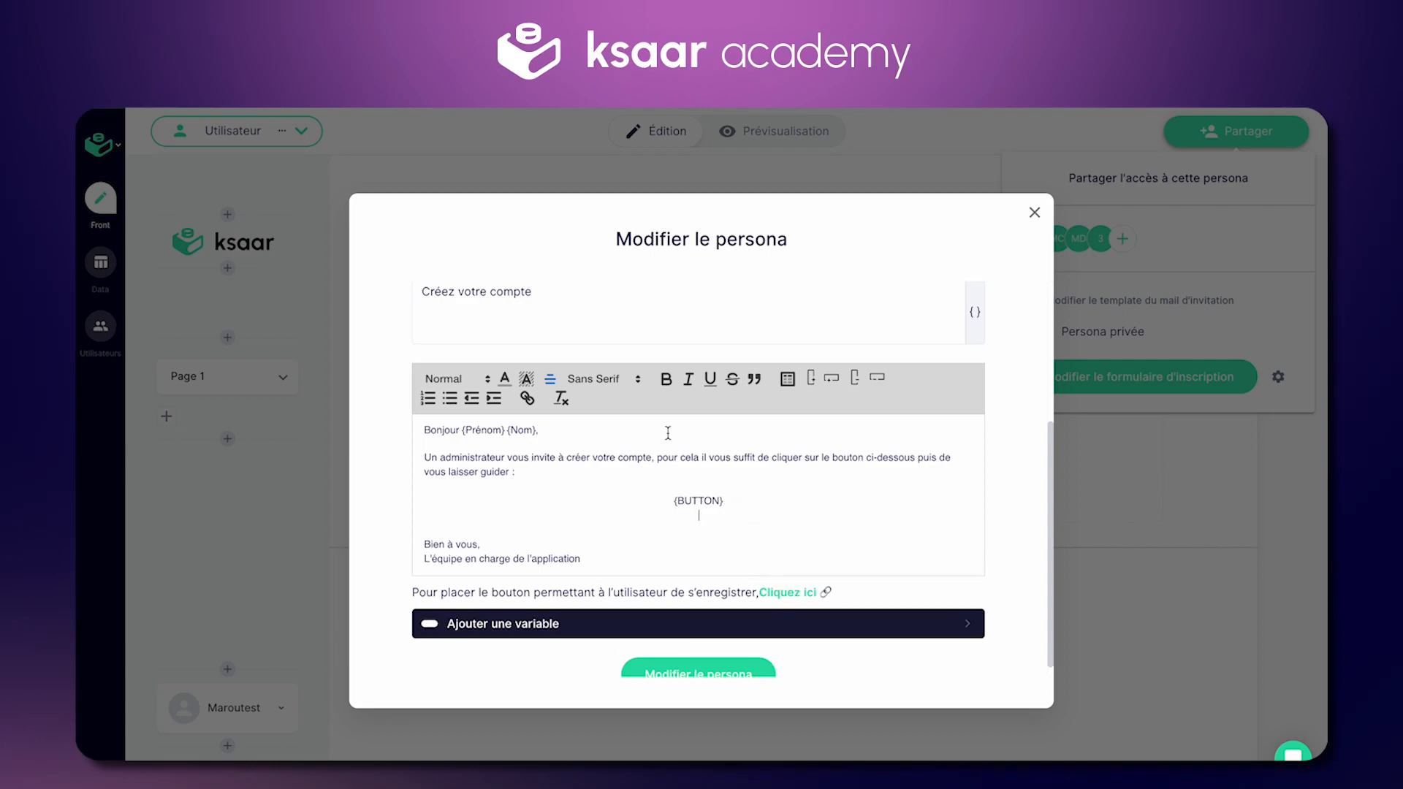
left_click(773, 594)
left_click_drag(752, 513, 749, 495)
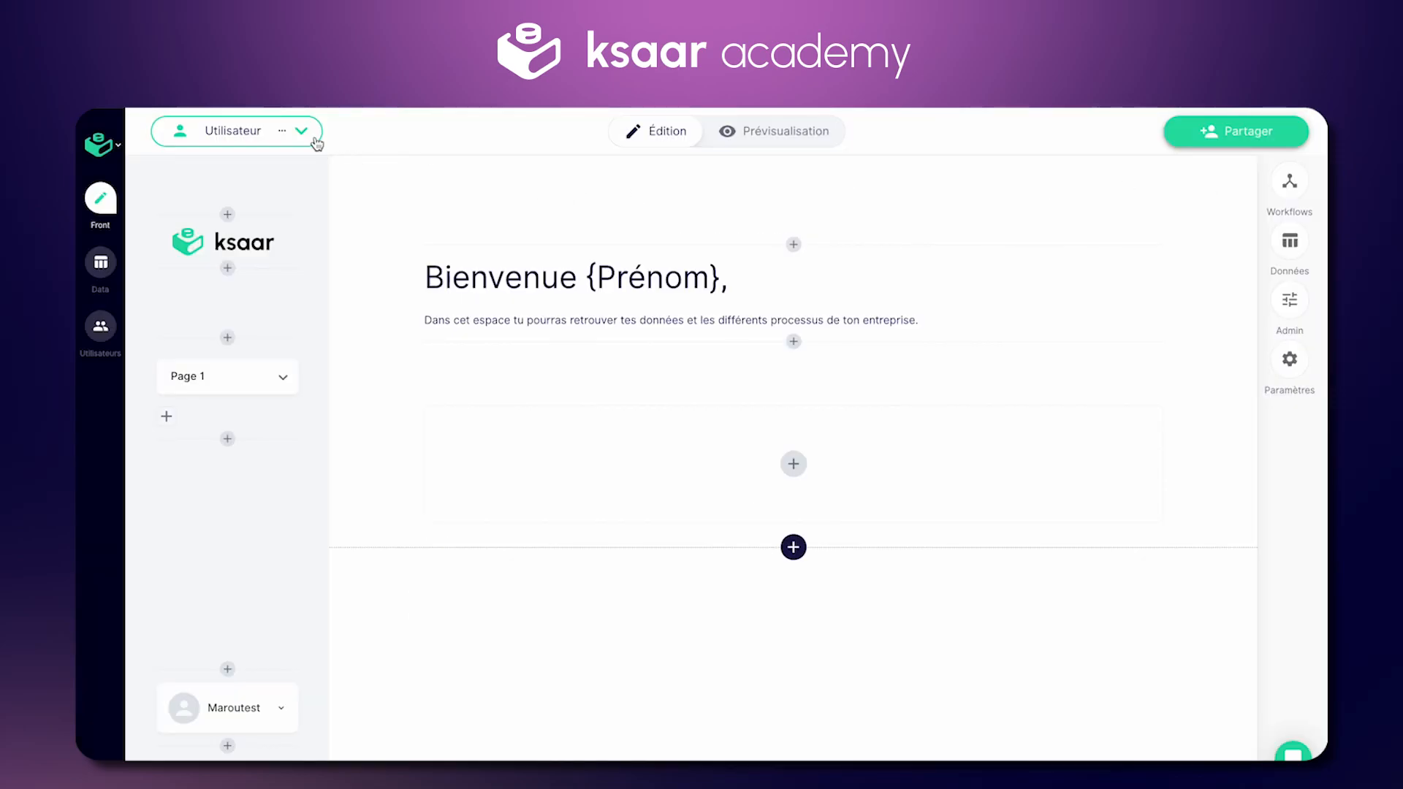
Step: Edit the Utilisateur persona, review its Email d'invitation, and save with Modifier le persona
left_click(301, 132)
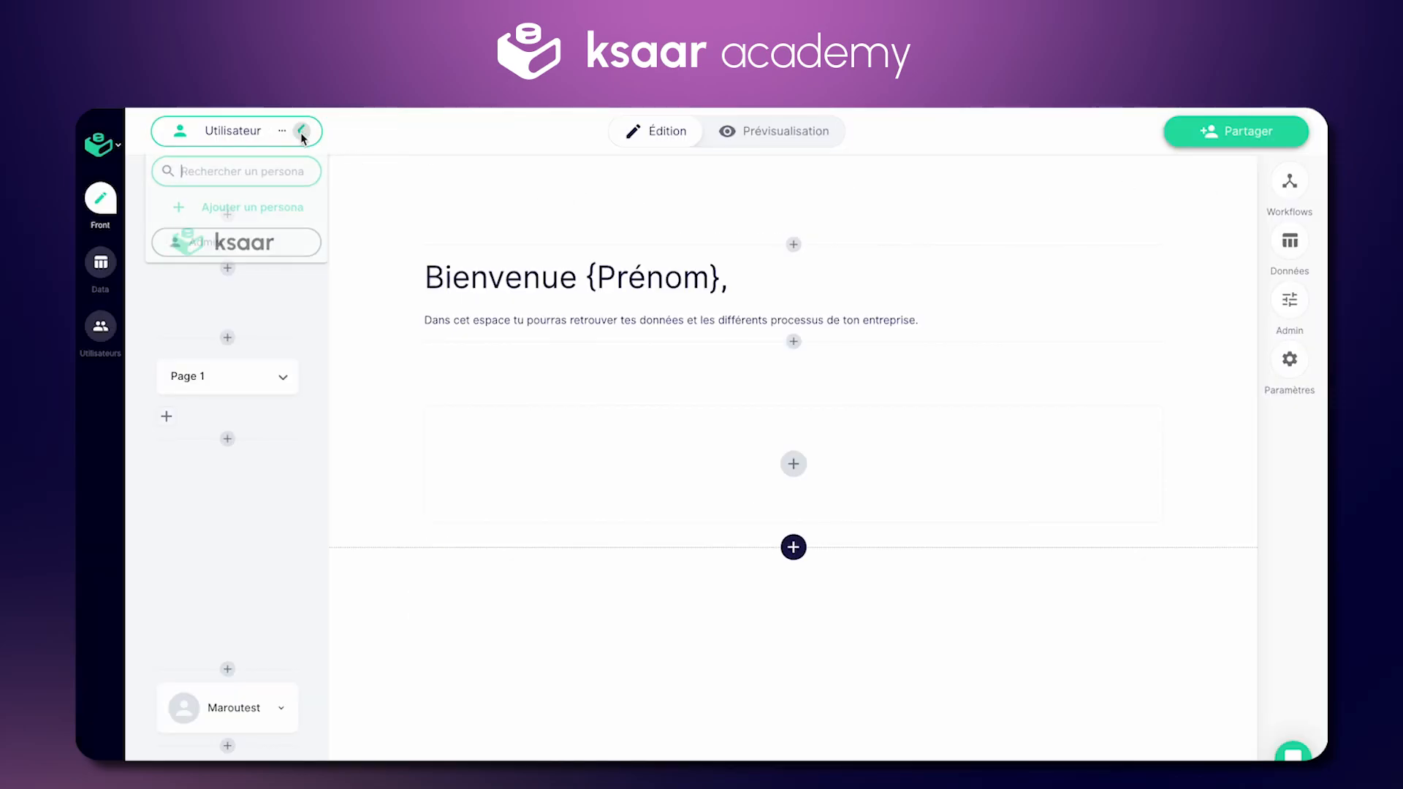
left_click(301, 132)
left_click(283, 134)
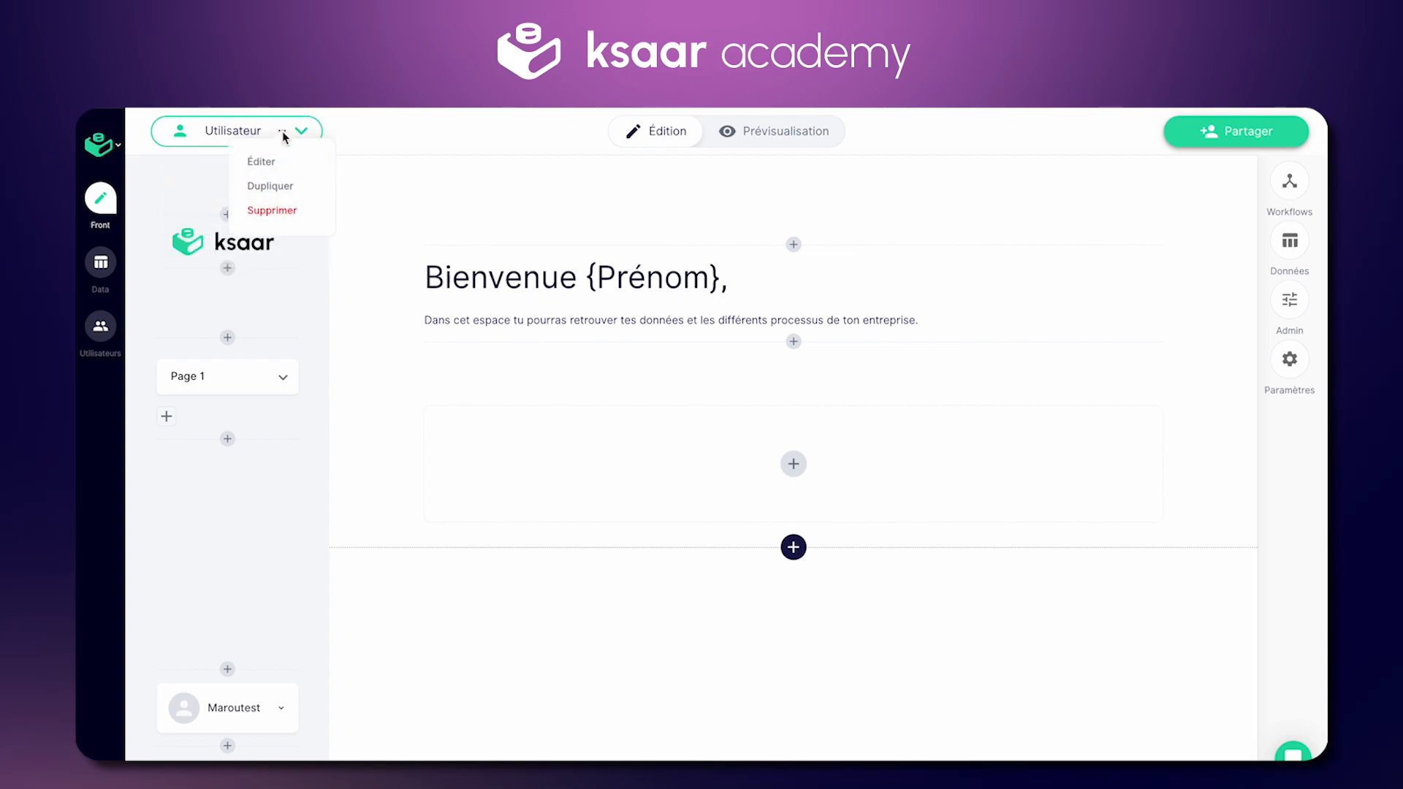
left_click(259, 161)
left_click(567, 343)
scroll(652, 390, "down", 5)
scroll(651, 362, "up", 5)
scroll(792, 382, "down", 3)
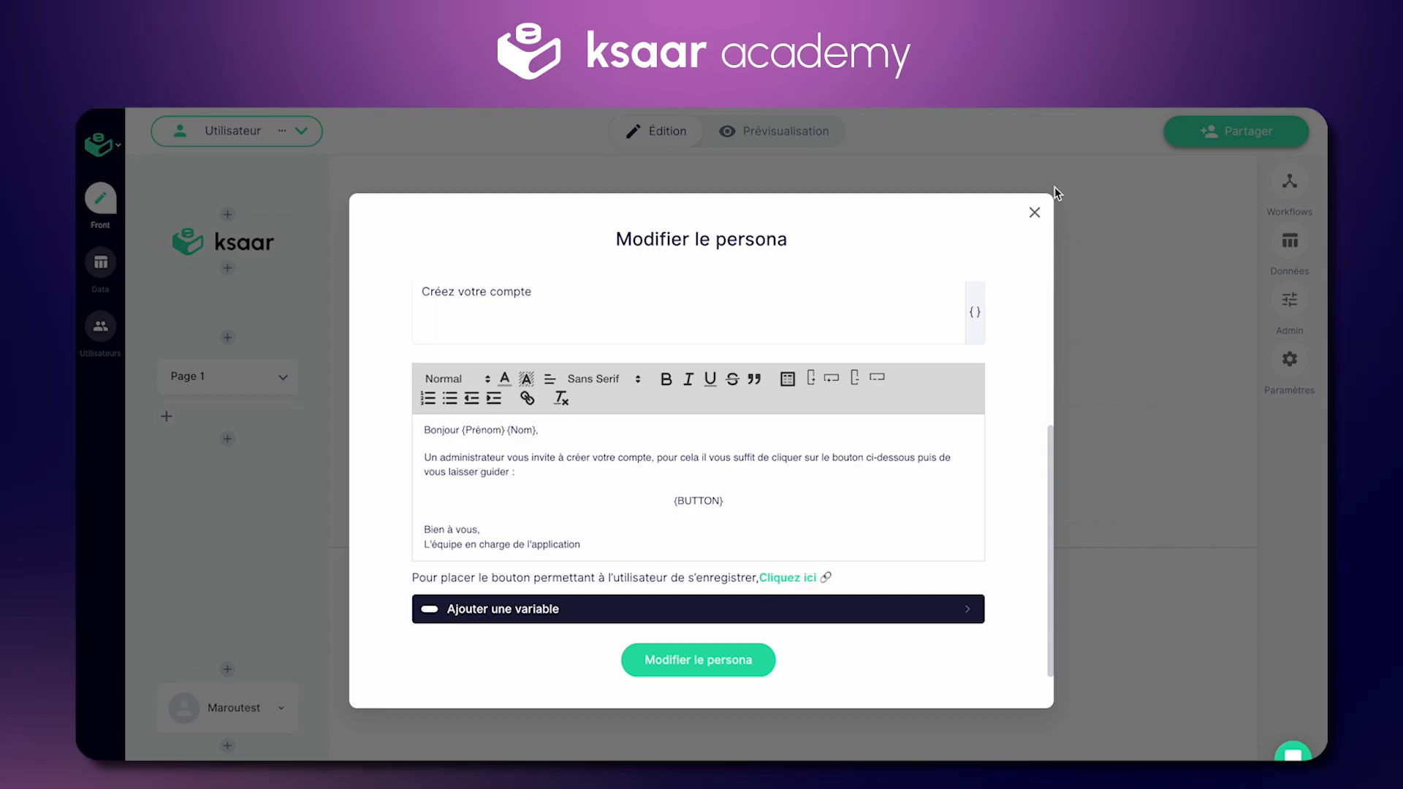
left_click(797, 656)
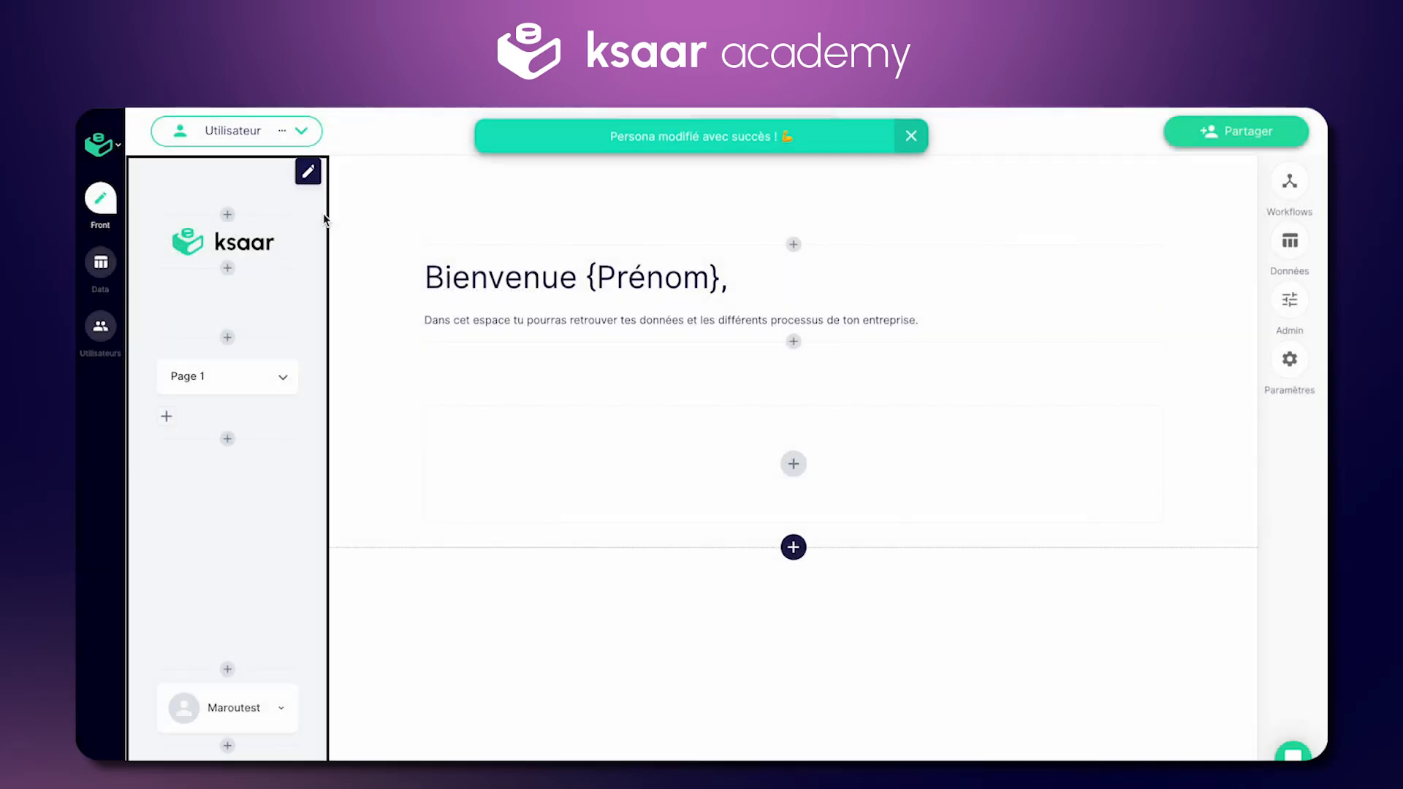
Step: Switch the persona selector to Admin and open its Éditer settings
left_click(301, 131)
left_click(243, 256)
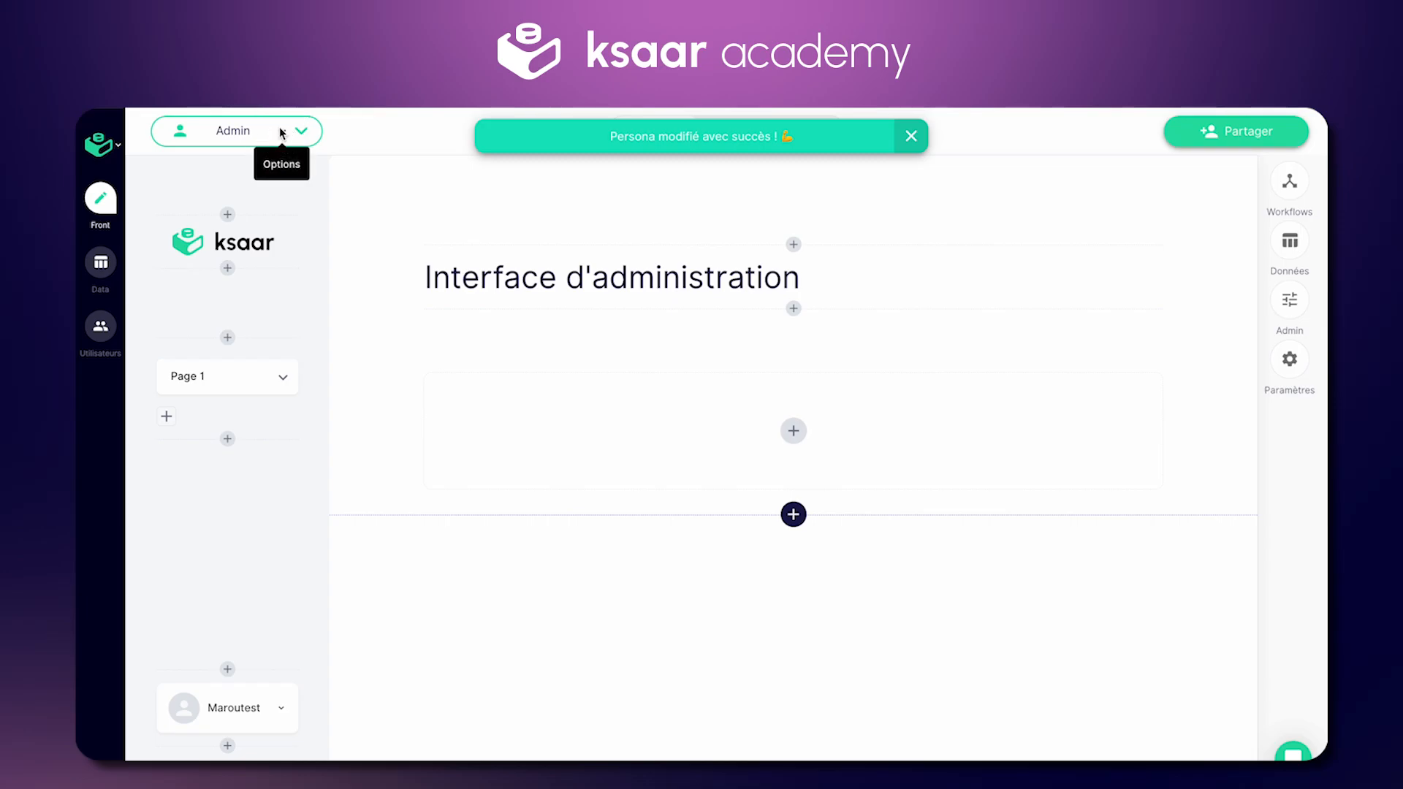
left_click(283, 131)
left_click(265, 166)
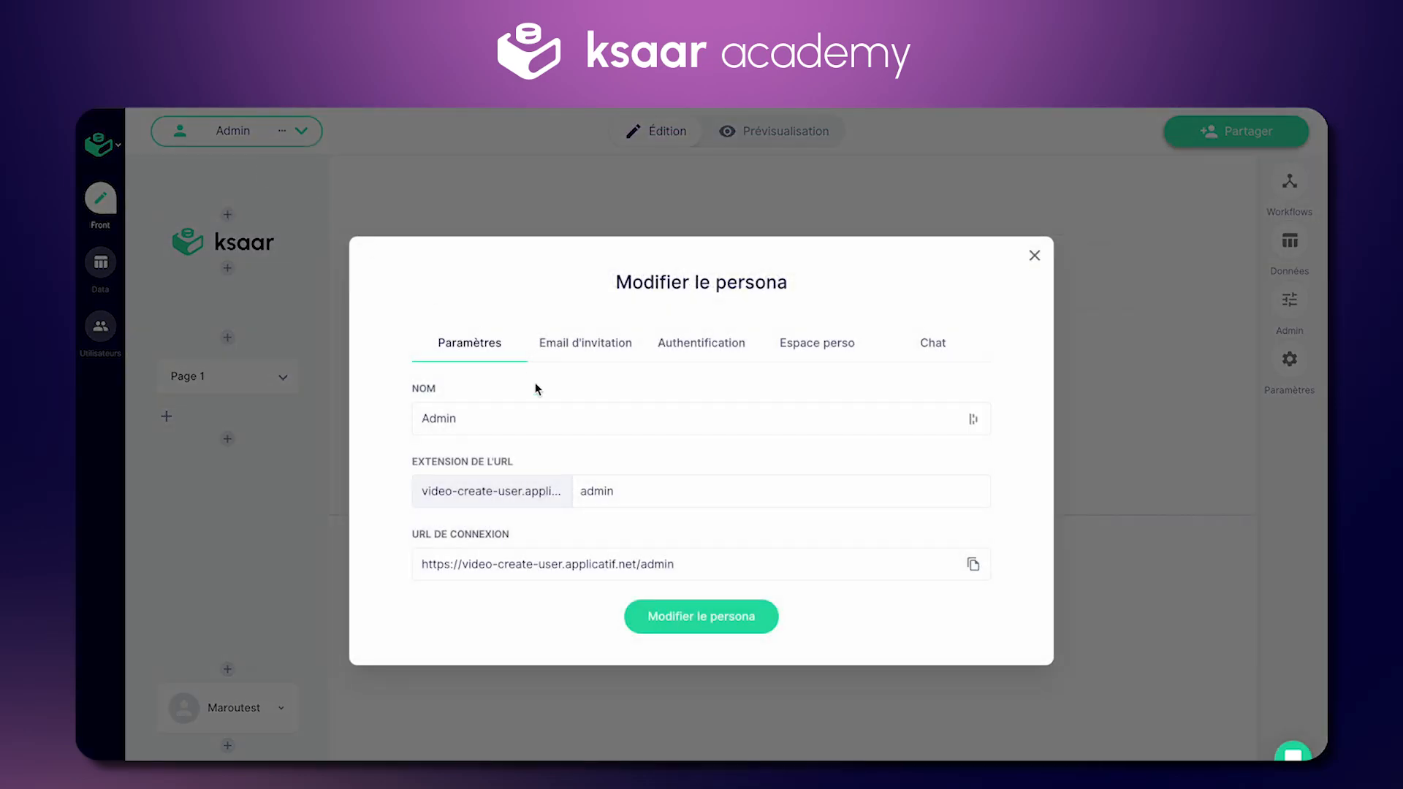
Step: Review the Admin Email d'invitation and its greeting, then return to the Admin persona's page
left_click(609, 340)
scroll(642, 418, "down", 3)
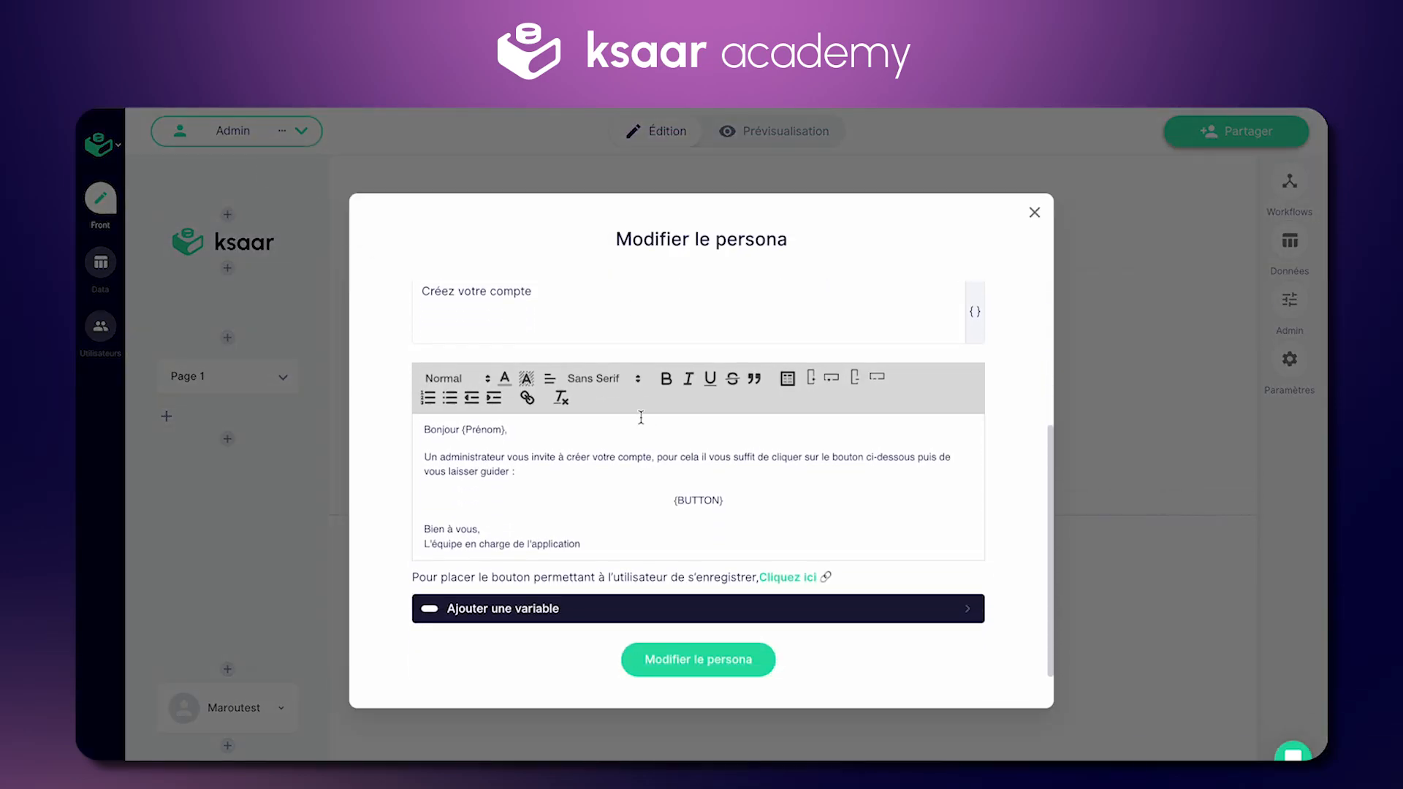
left_click(526, 430)
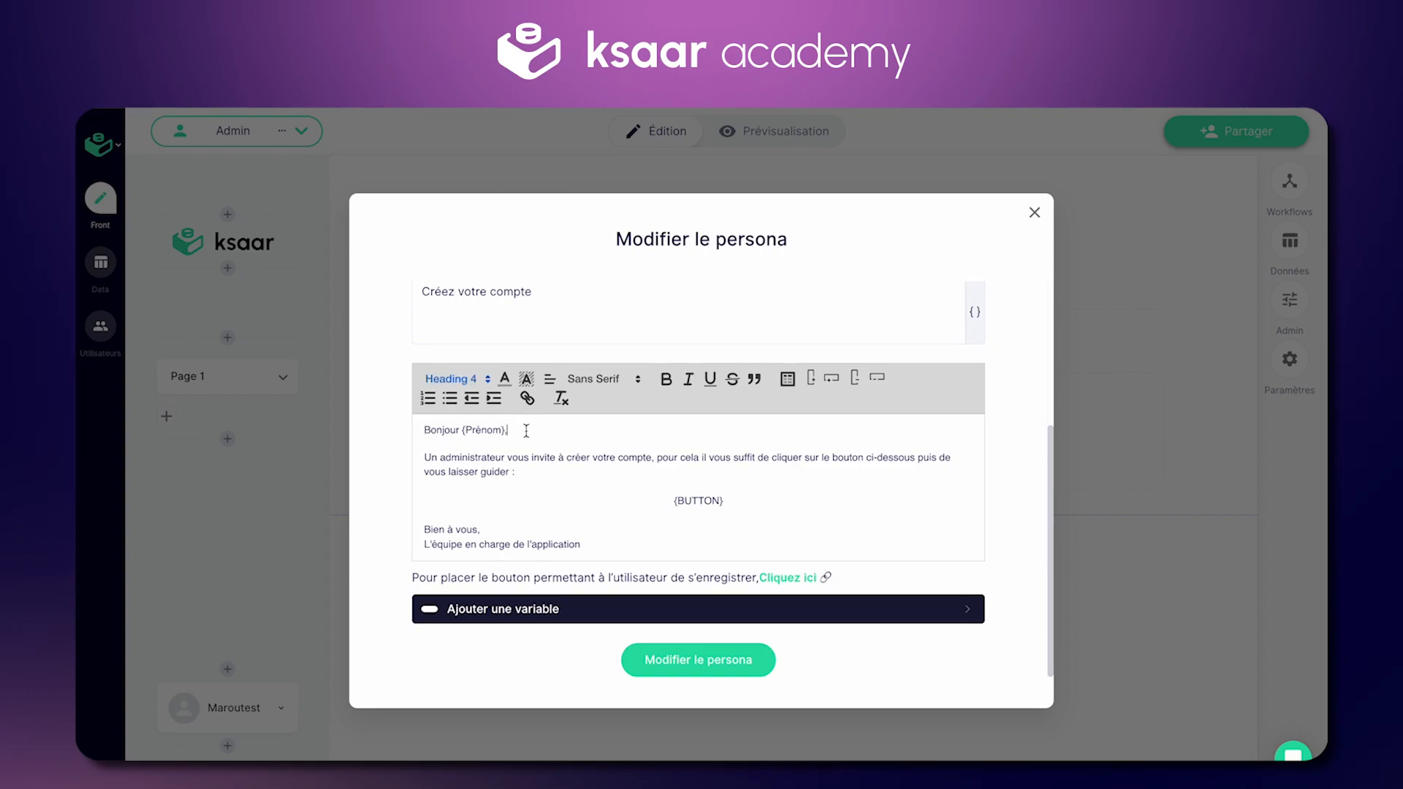
scroll(526, 432, "up", 3)
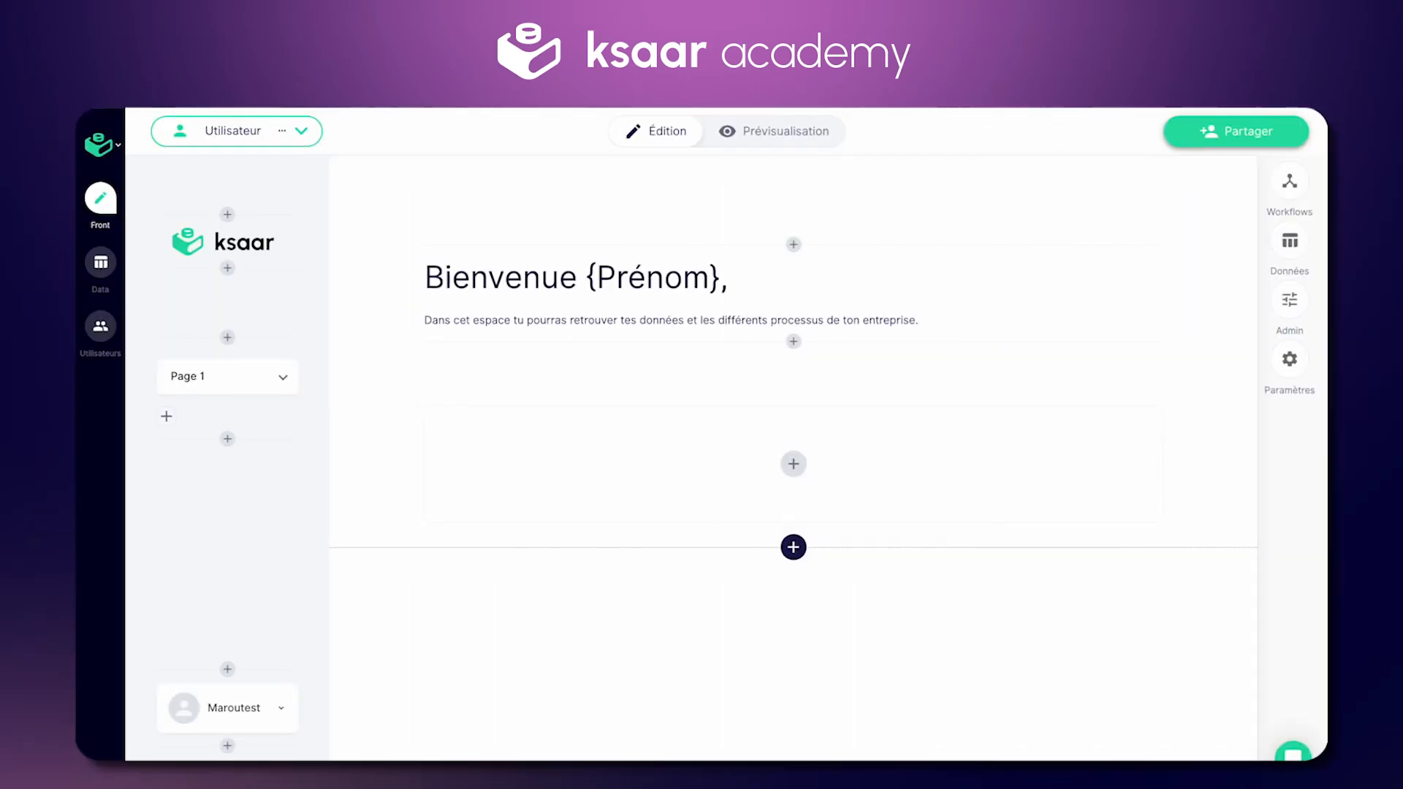
left_click(312, 131)
left_click(277, 250)
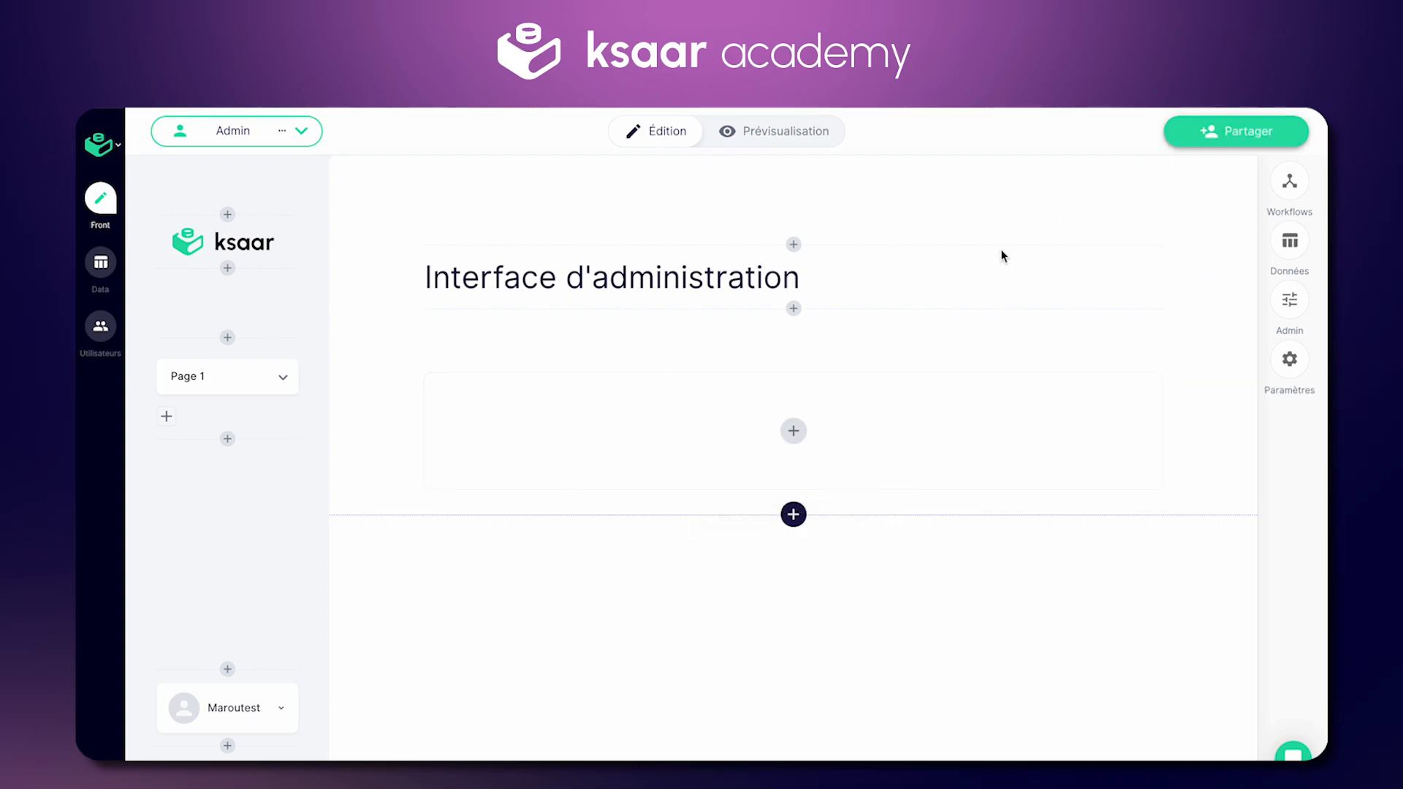
Step: Add a Tableau utilisateurs for the Utilisateur and Admin personas, with Autoriser la création d'utilisateur on
left_click(803, 427)
scroll(1169, 405, "down", 3)
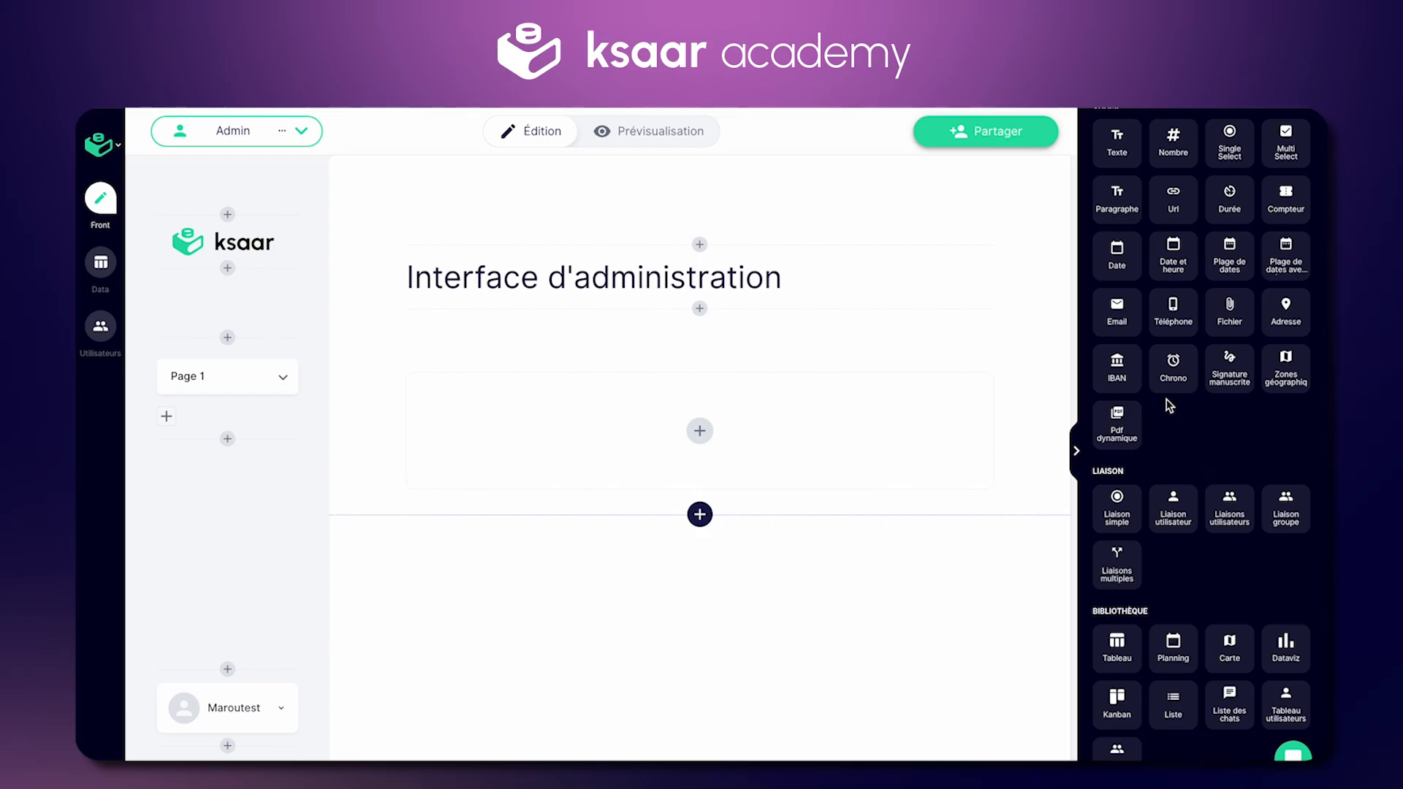
left_click(1286, 713)
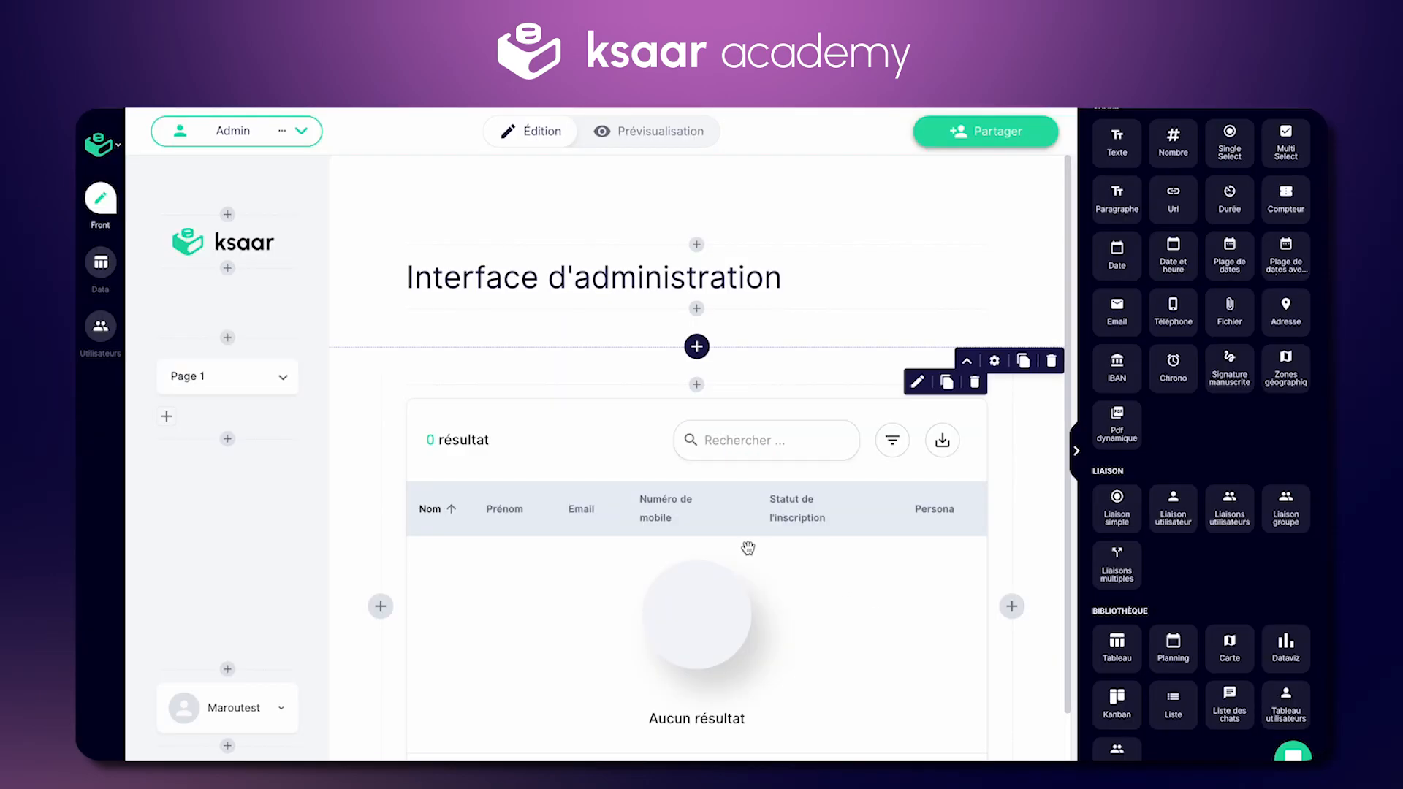
left_click(812, 542)
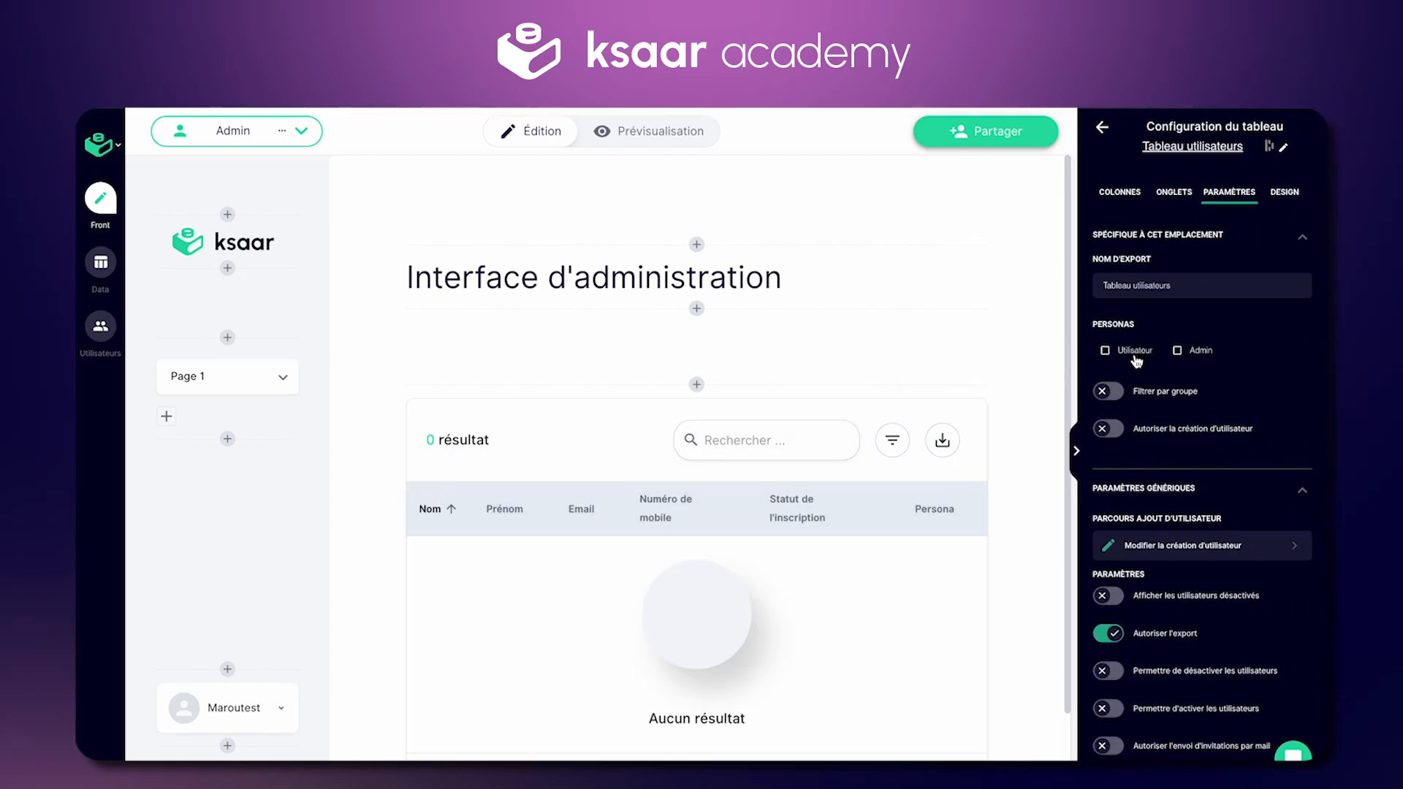
left_click(1106, 352)
left_click(1178, 352)
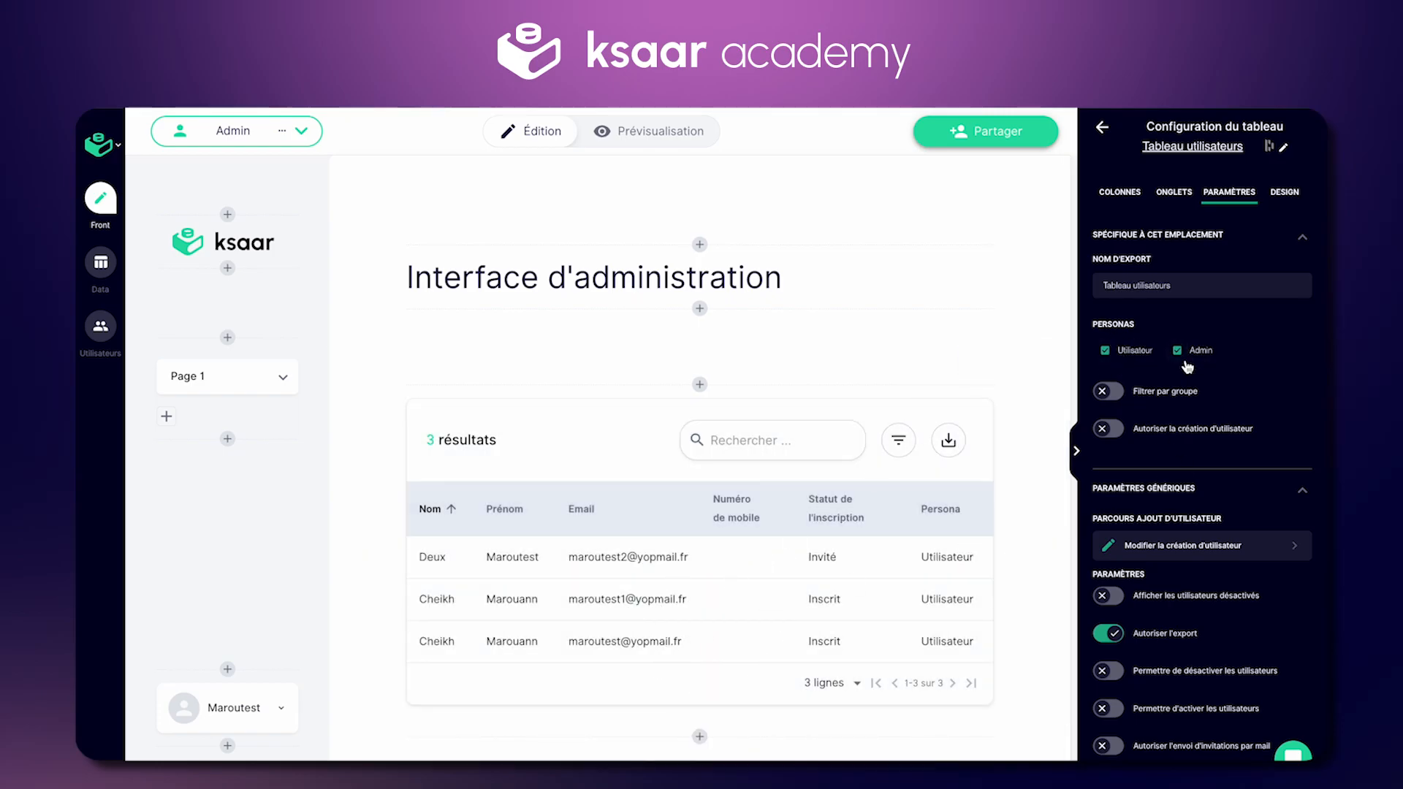
left_click(1107, 429)
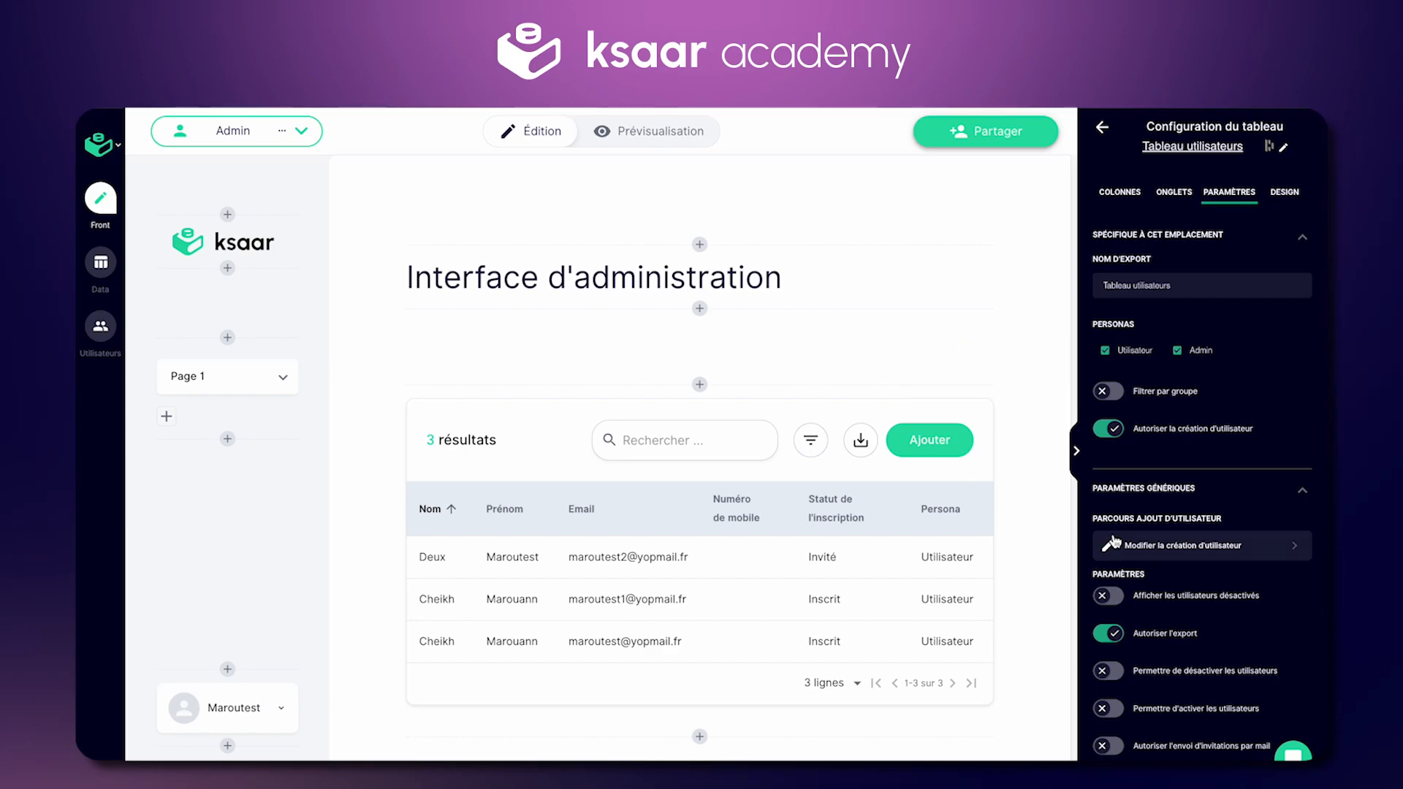
Step: Edit the user-creation form and browse Existants fields to insert between Prénom and Nom
left_click(1182, 550)
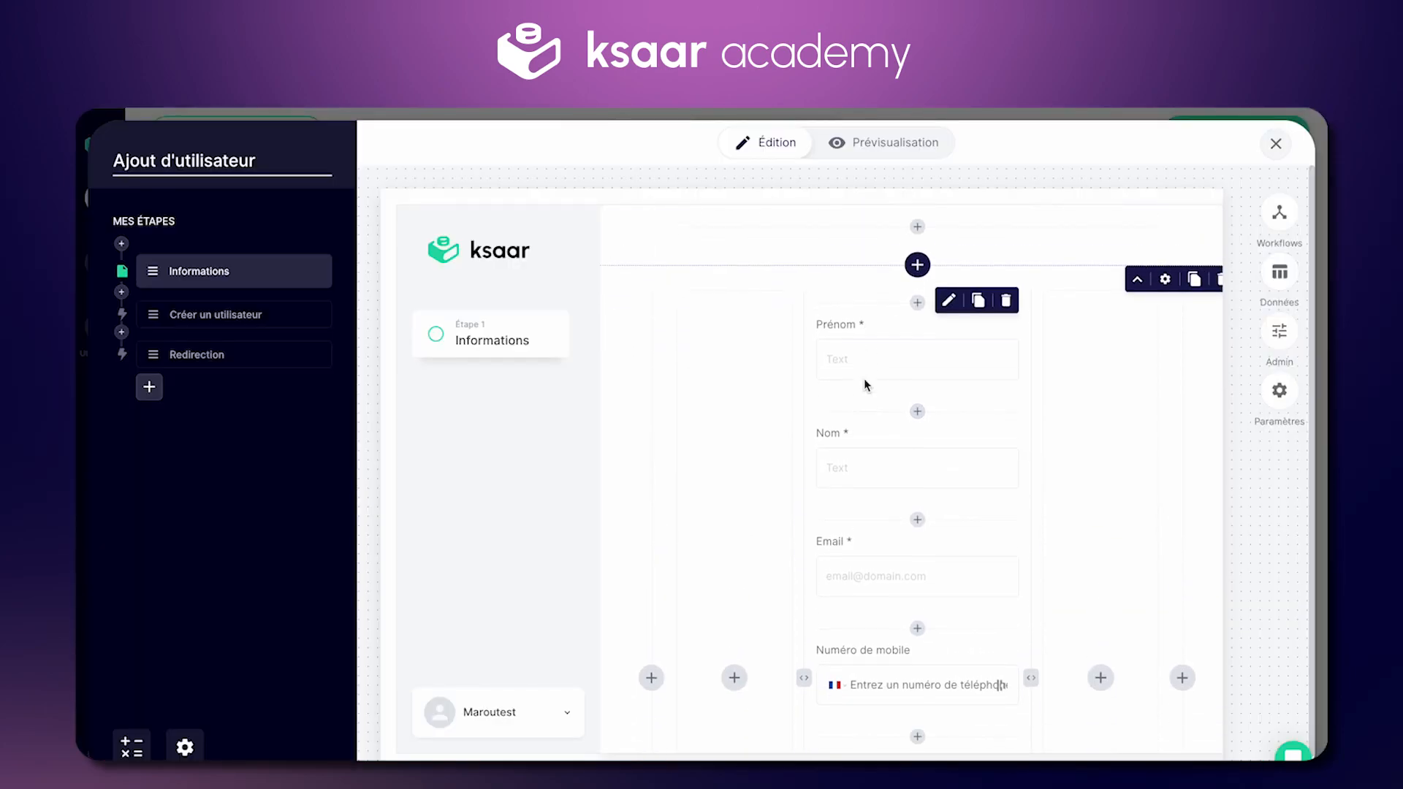
scroll(864, 379, "down", 5)
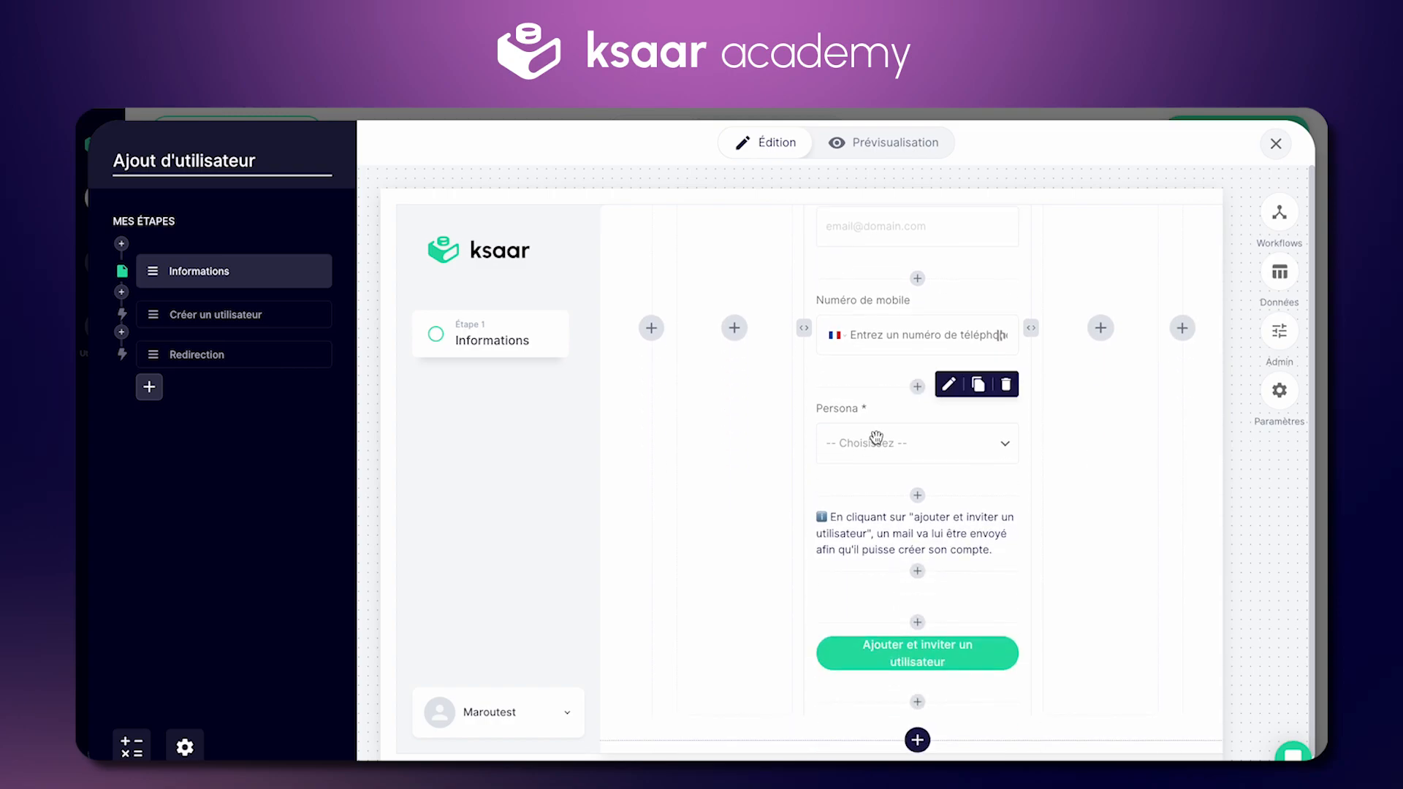
scroll(876, 438, "up", 5)
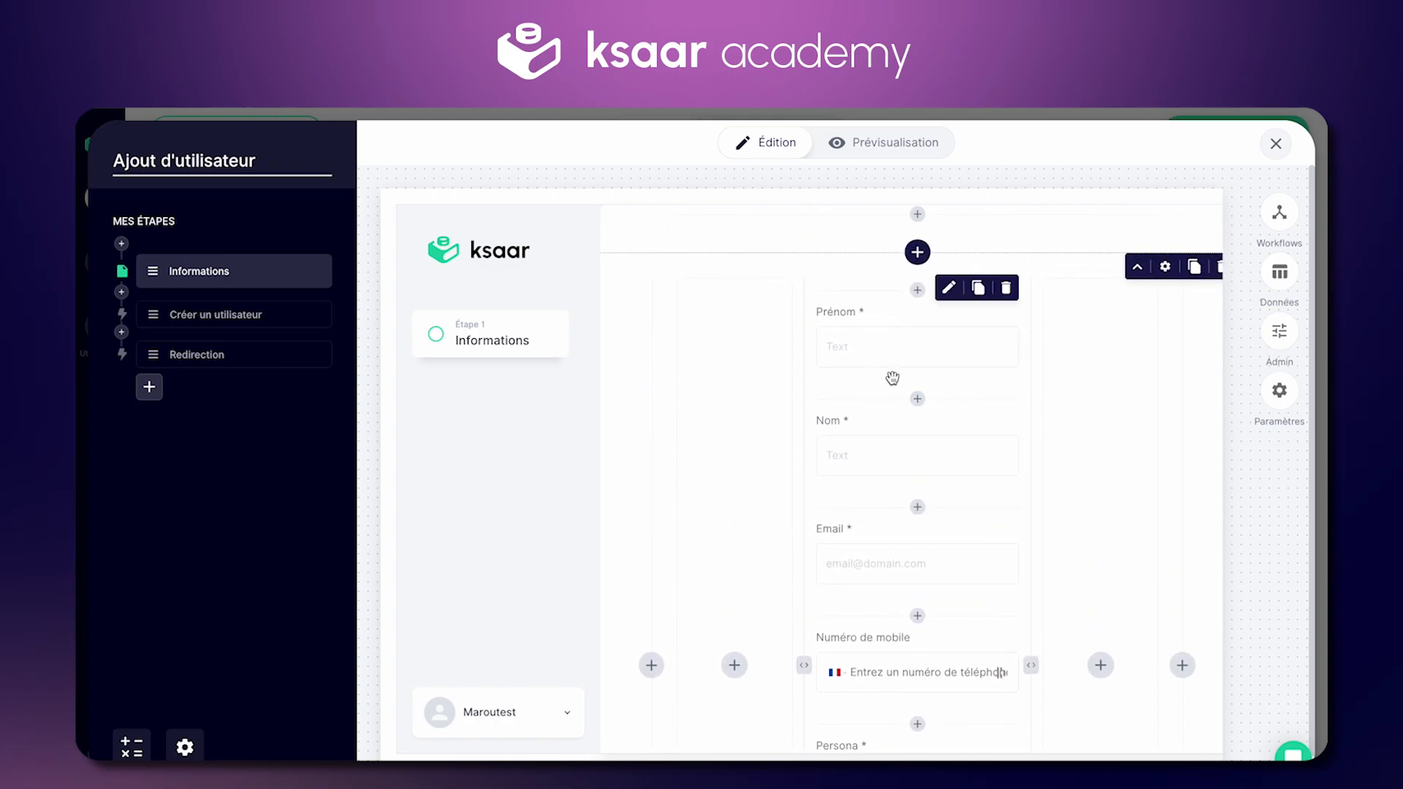
scroll(884, 512, "down", 5)
scroll(893, 348, "up", 5)
left_click(918, 425)
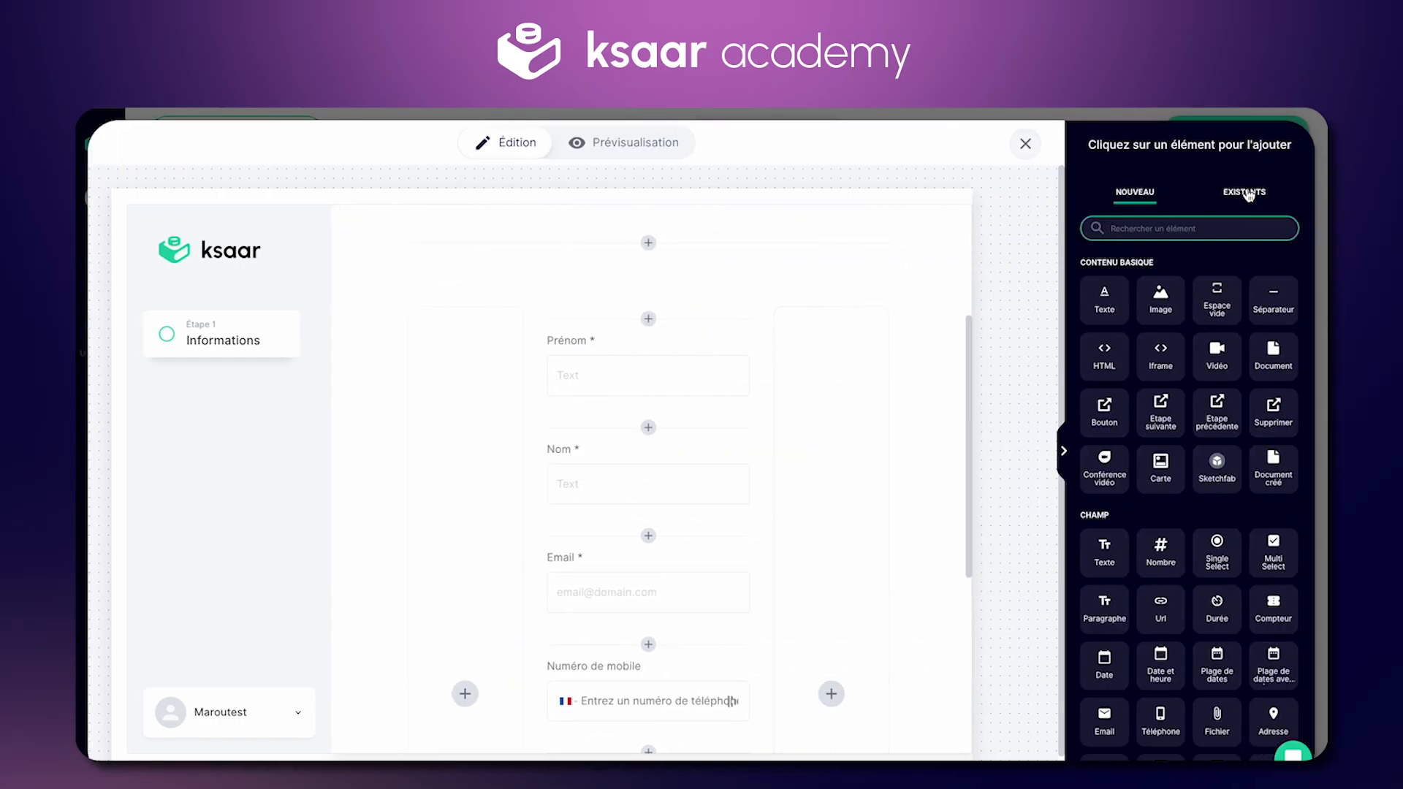
left_click(1245, 192)
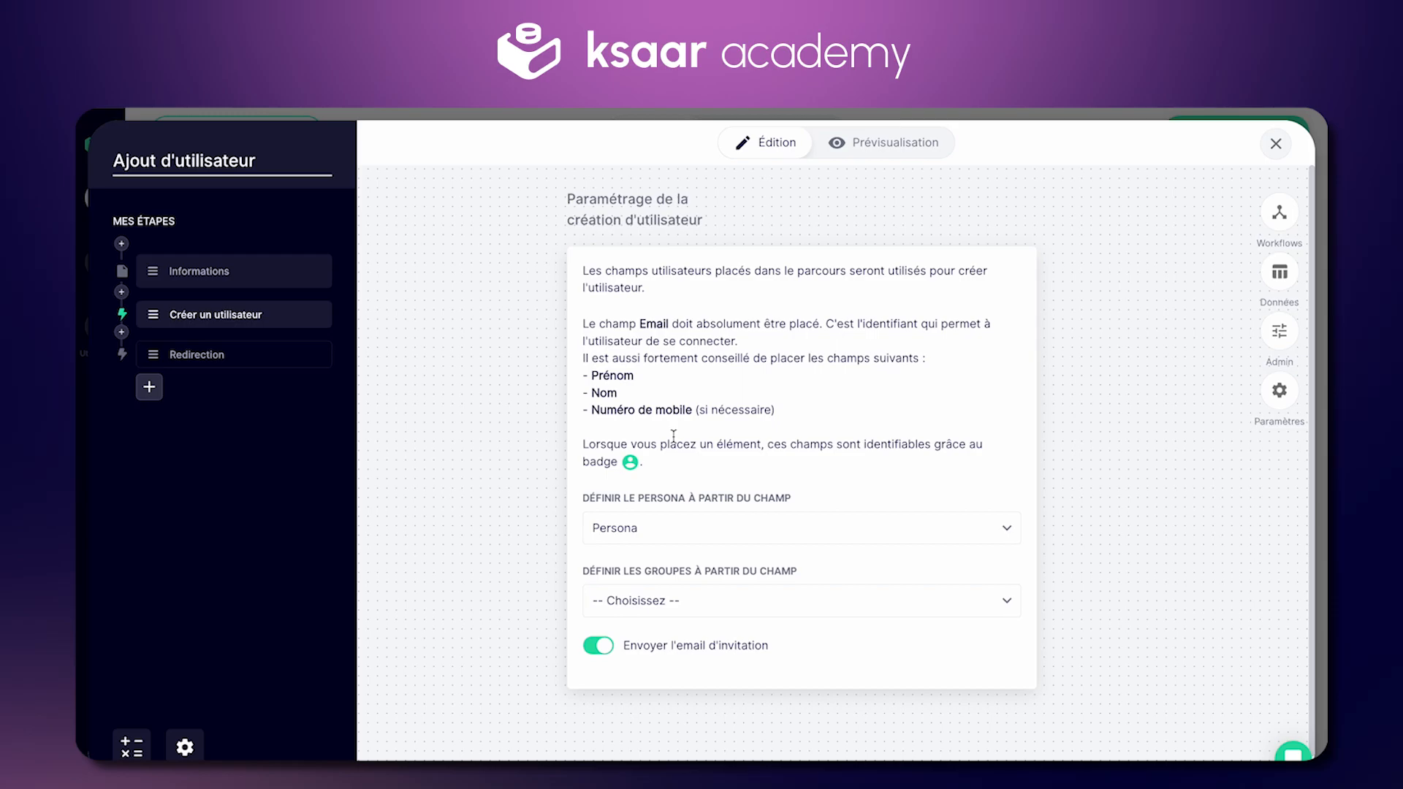
Step: In the Créer un utilisateur step, keep Persona as the persona source field
double_click(656, 324)
left_click(673, 369)
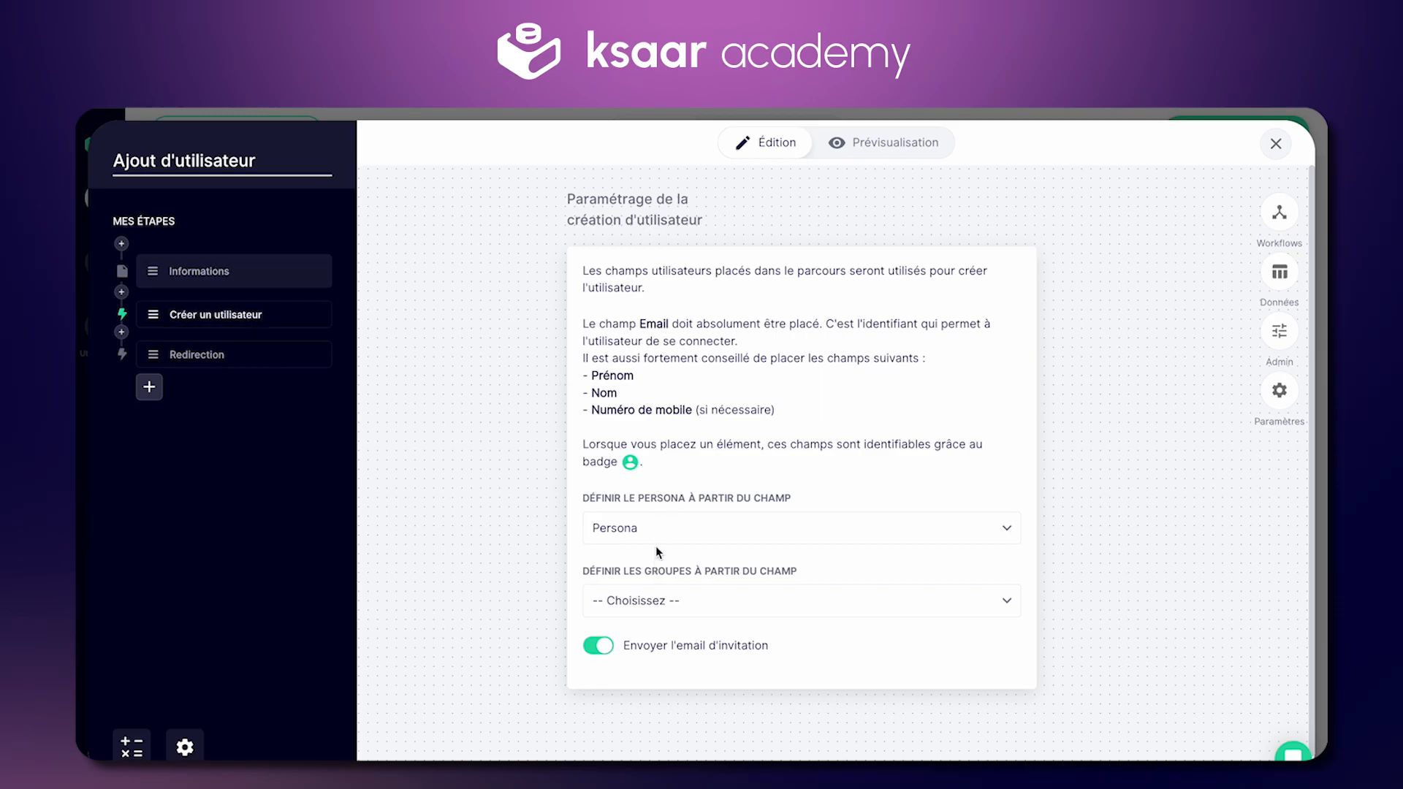
left_click(702, 527)
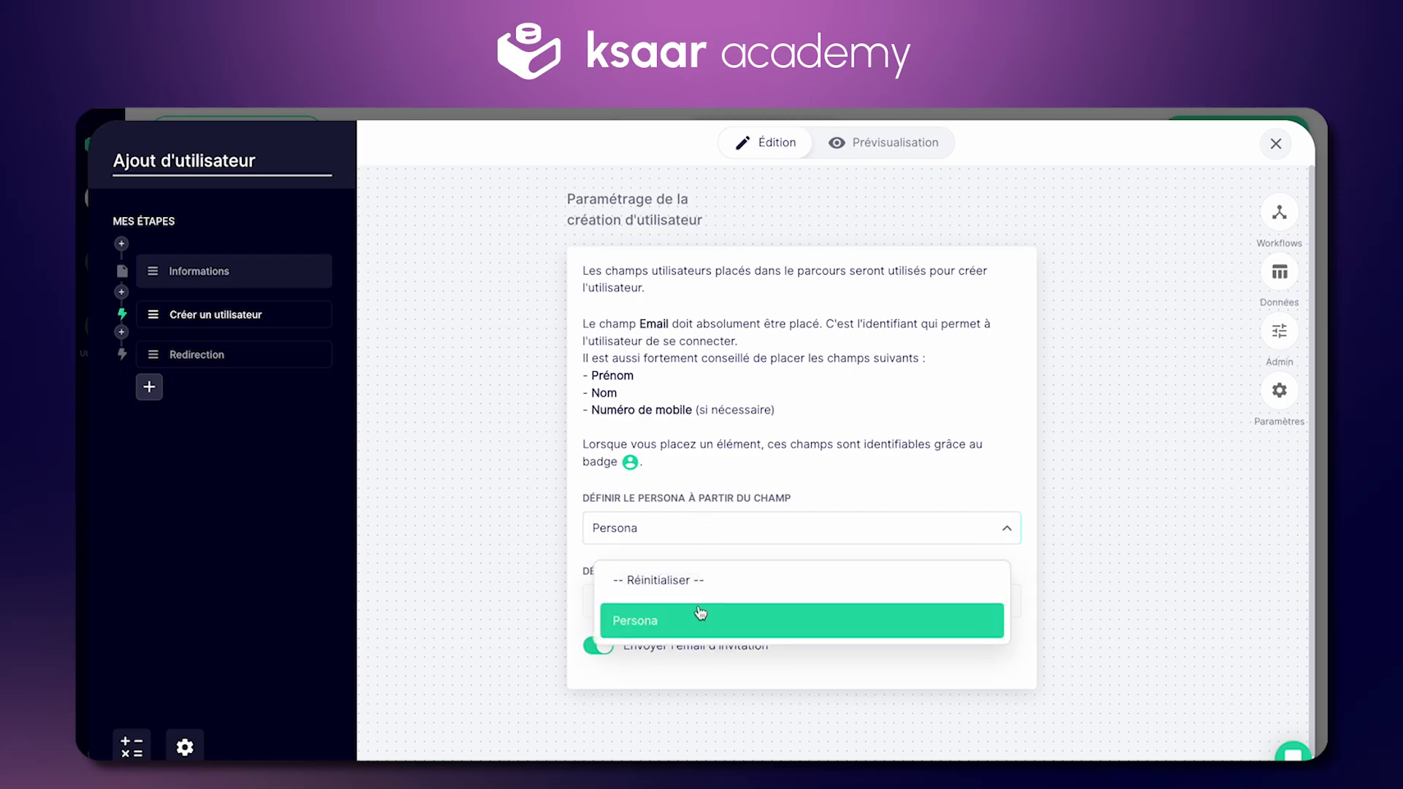
left_click(724, 442)
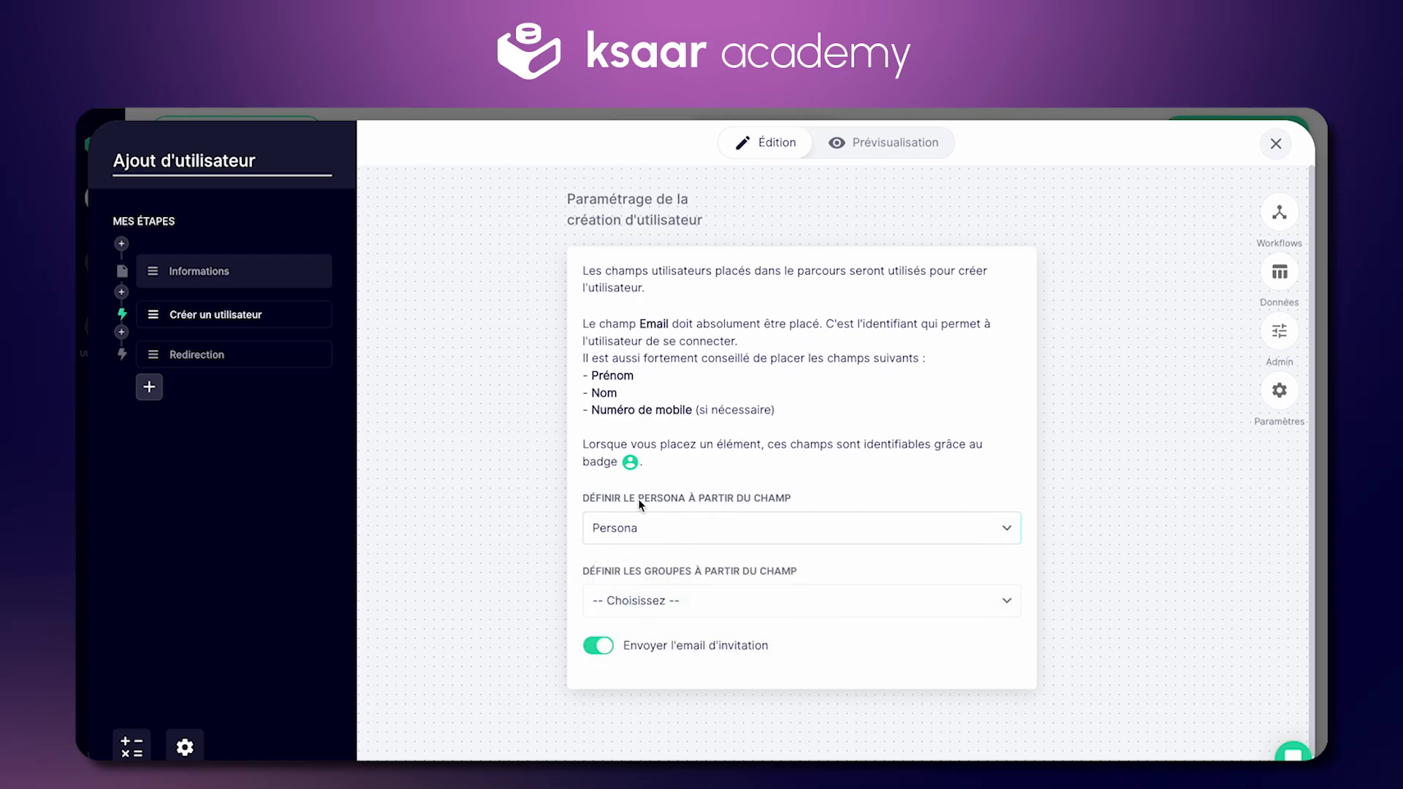
Step: Add a Groupes field below Persona in the Informations step's form
left_click(247, 276)
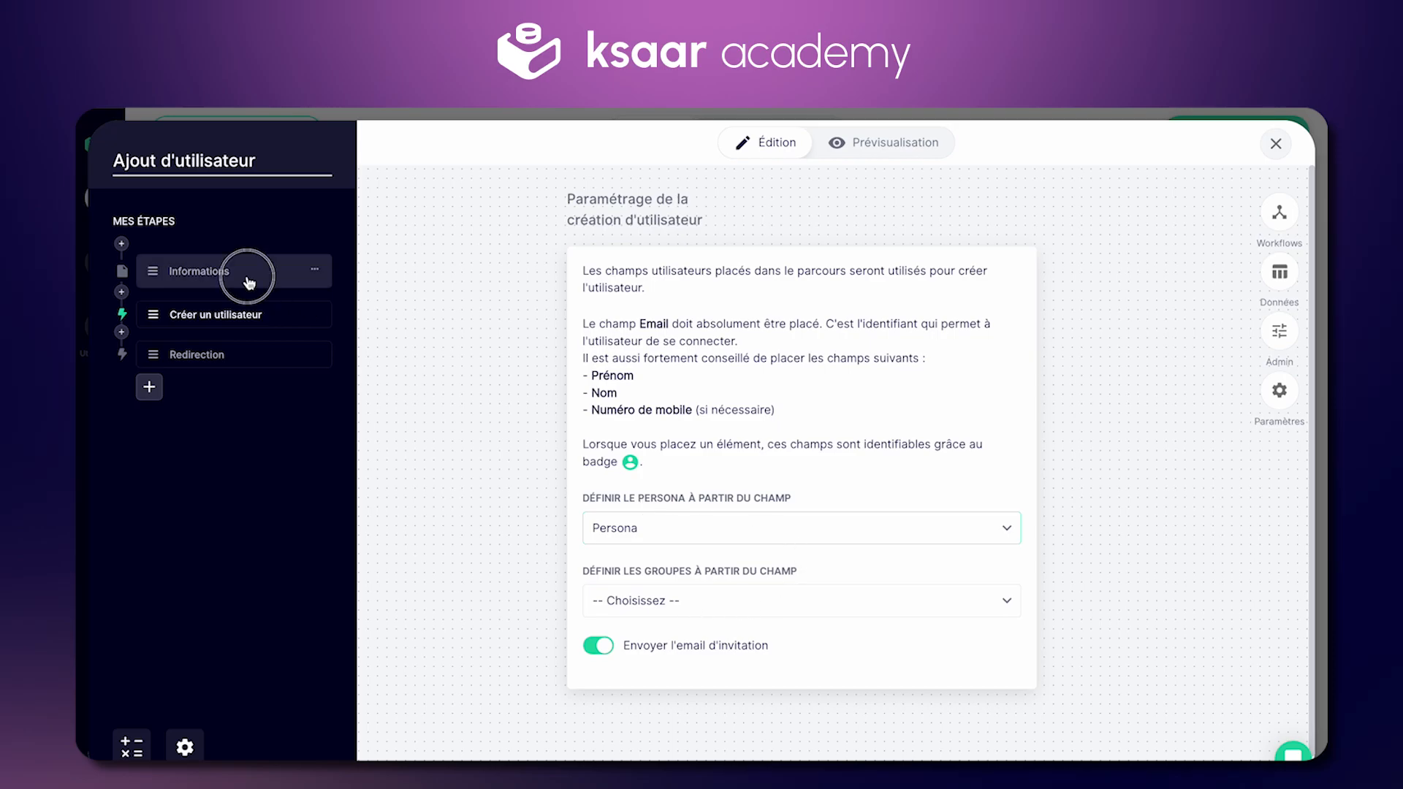
left_click(918, 470)
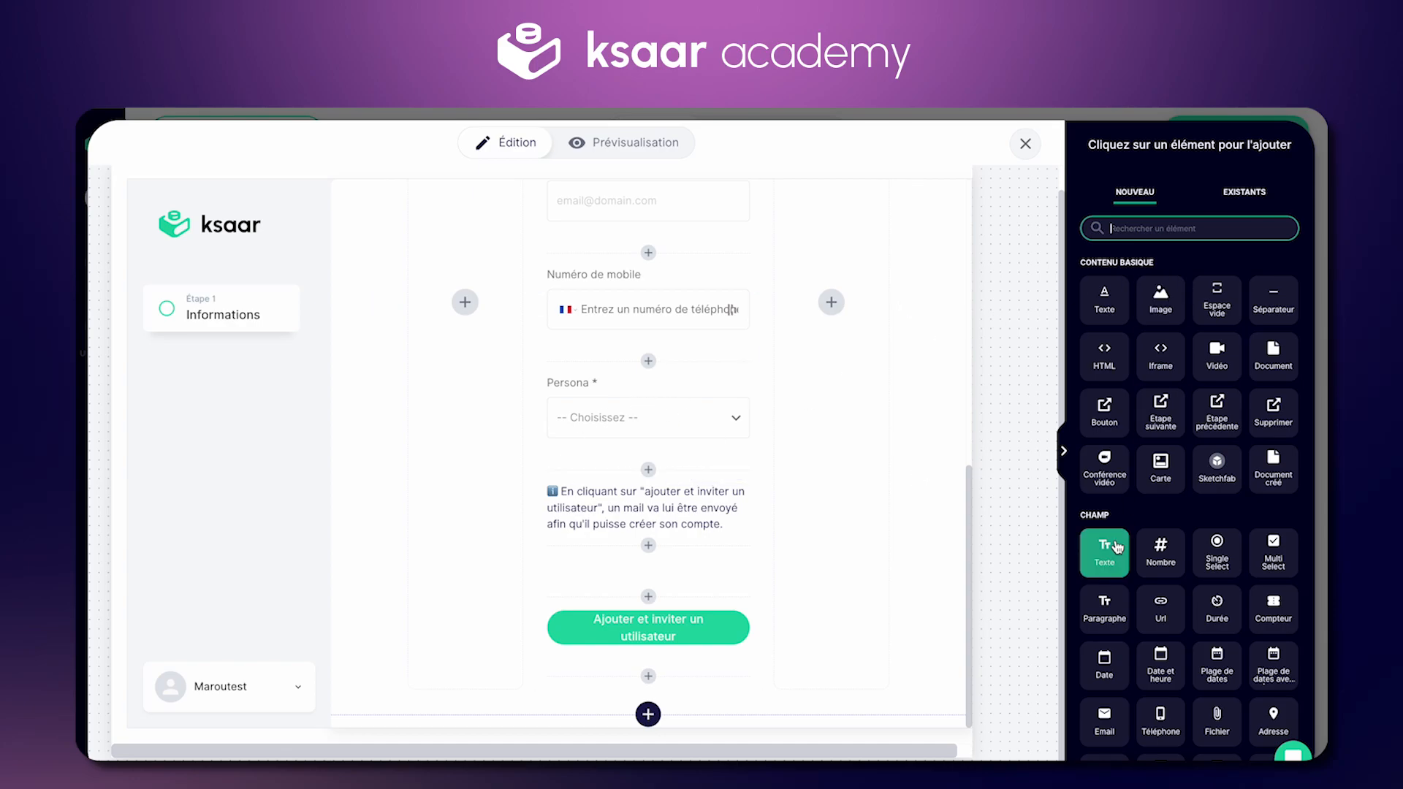
scroll(1242, 636, "down", 3)
left_click(1273, 639)
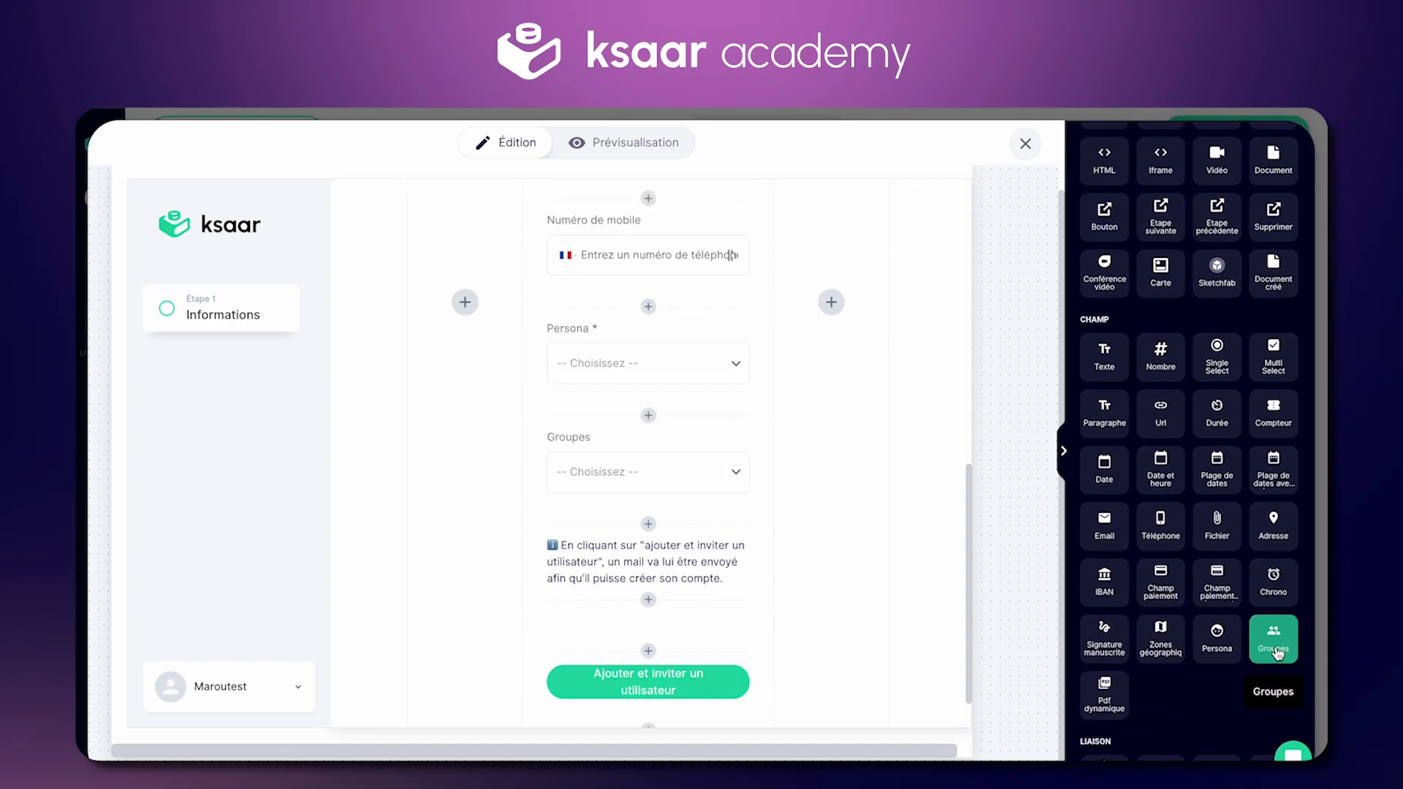
left_click(622, 457)
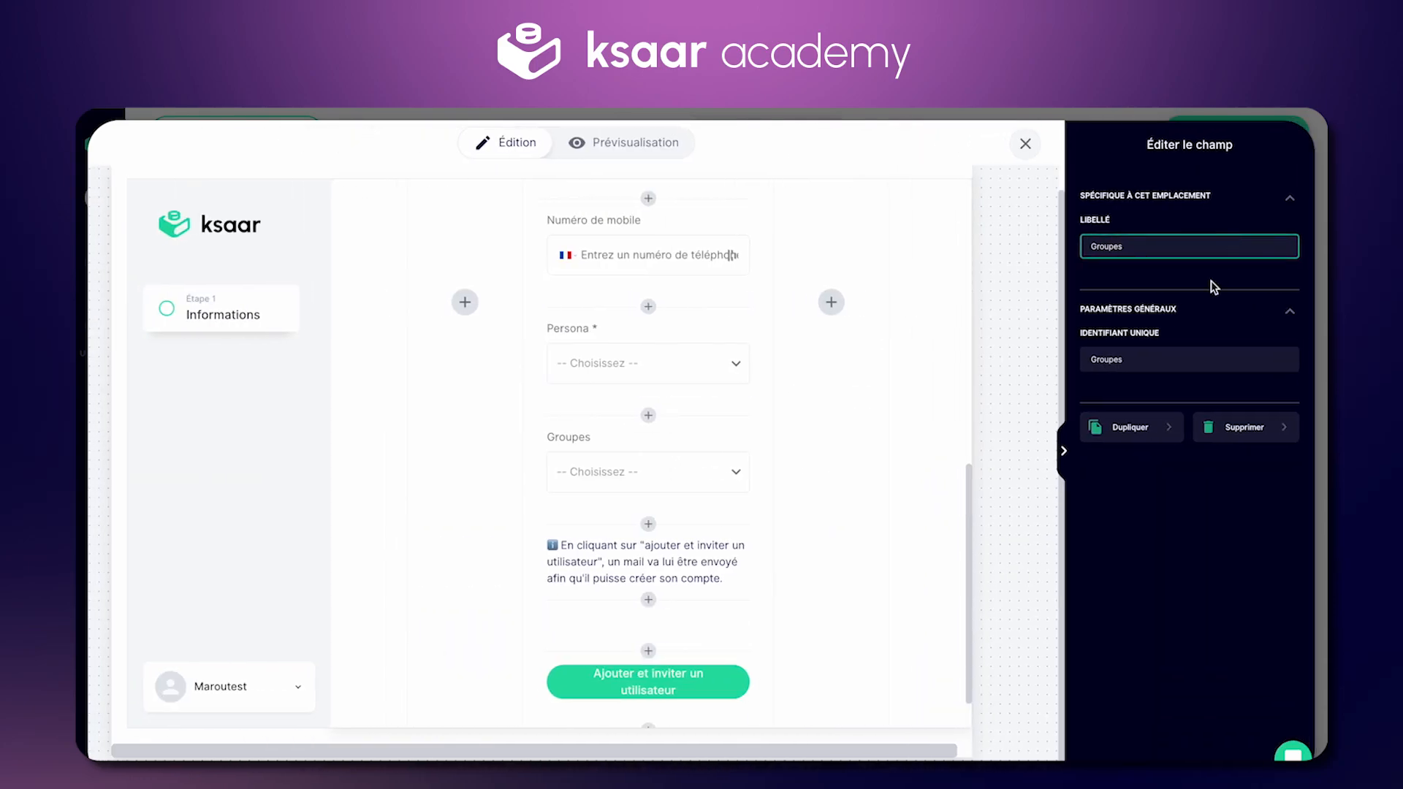
left_click(1064, 450)
Step: Make Créer un utilisateur take groups from the Groupes field, review it and close the editor
left_click(221, 319)
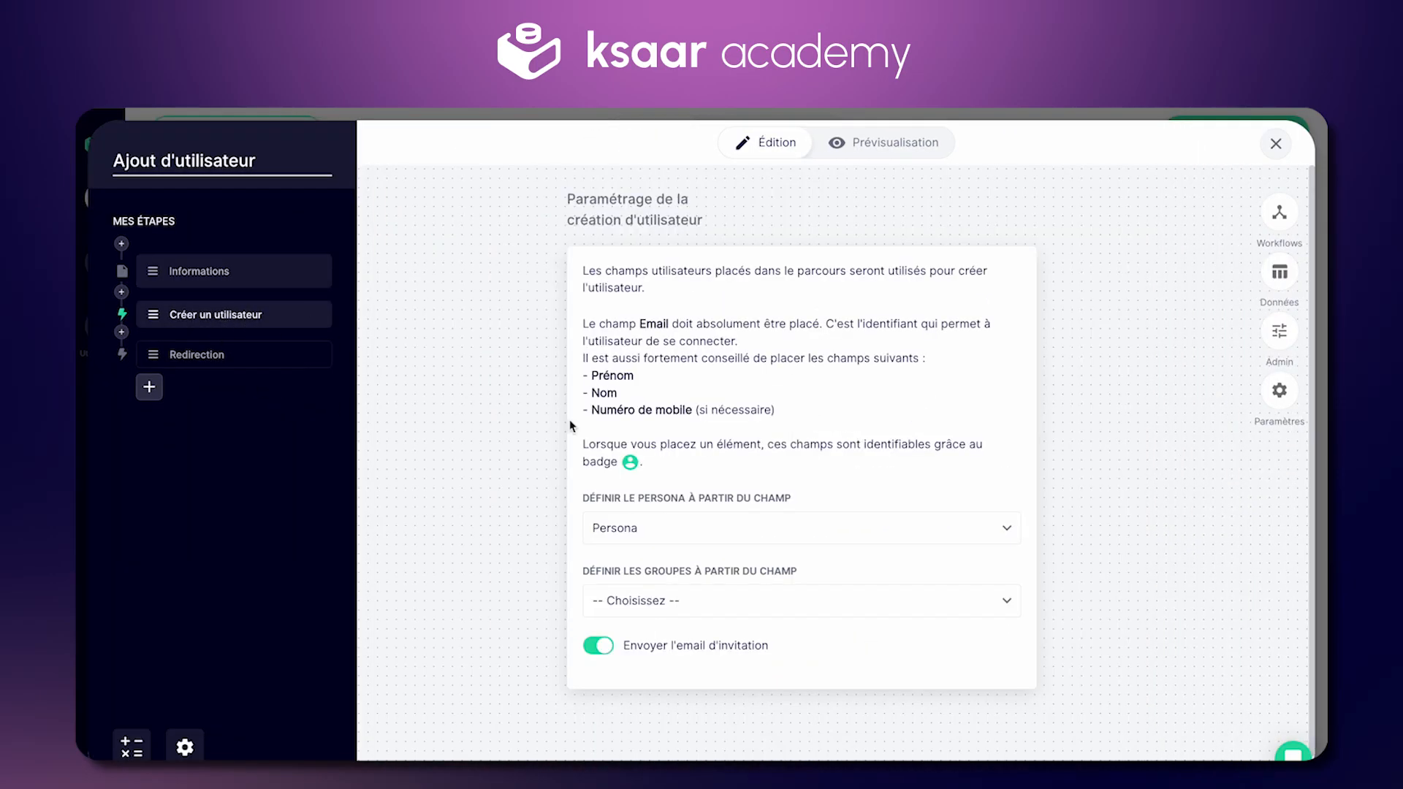
left_click(697, 599)
left_click(689, 666)
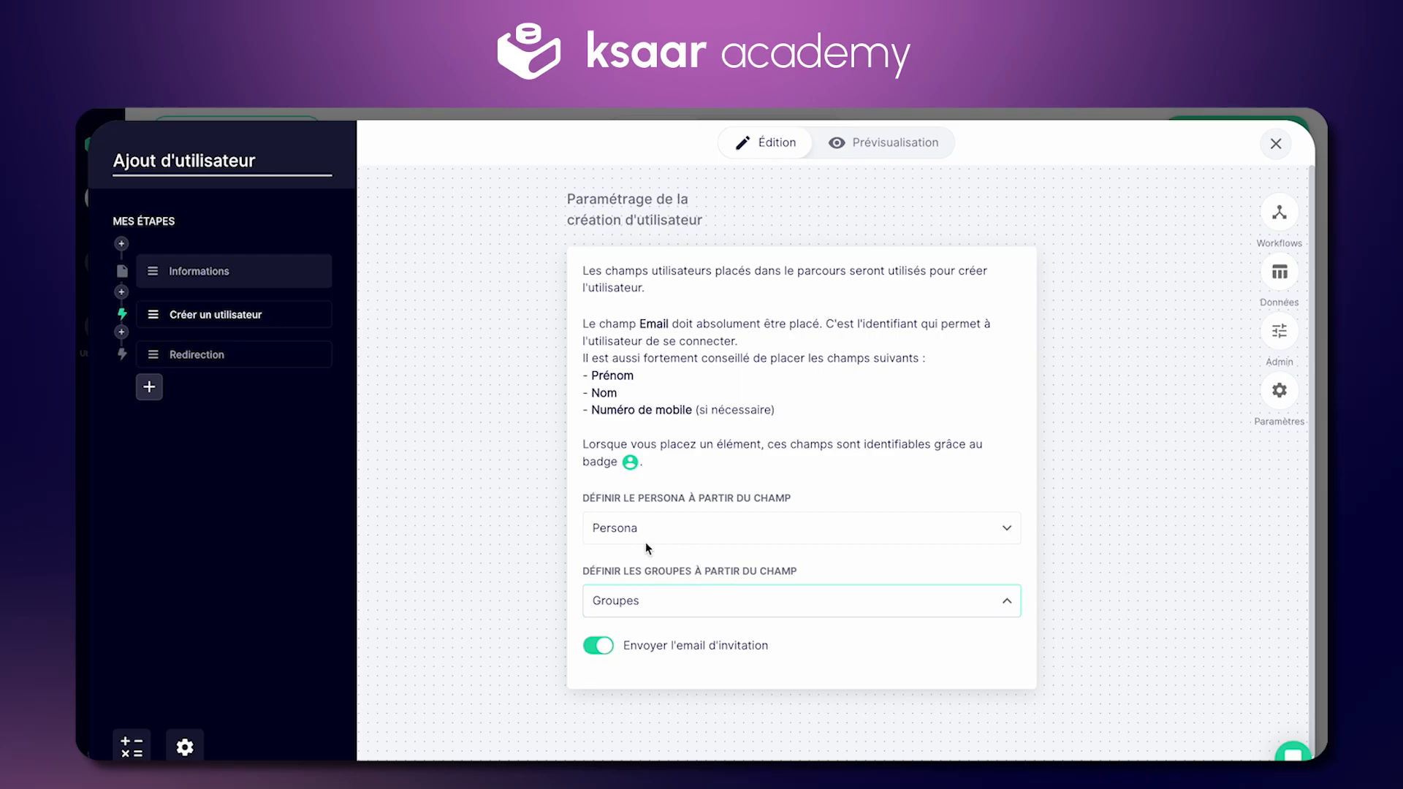
left_click(202, 271)
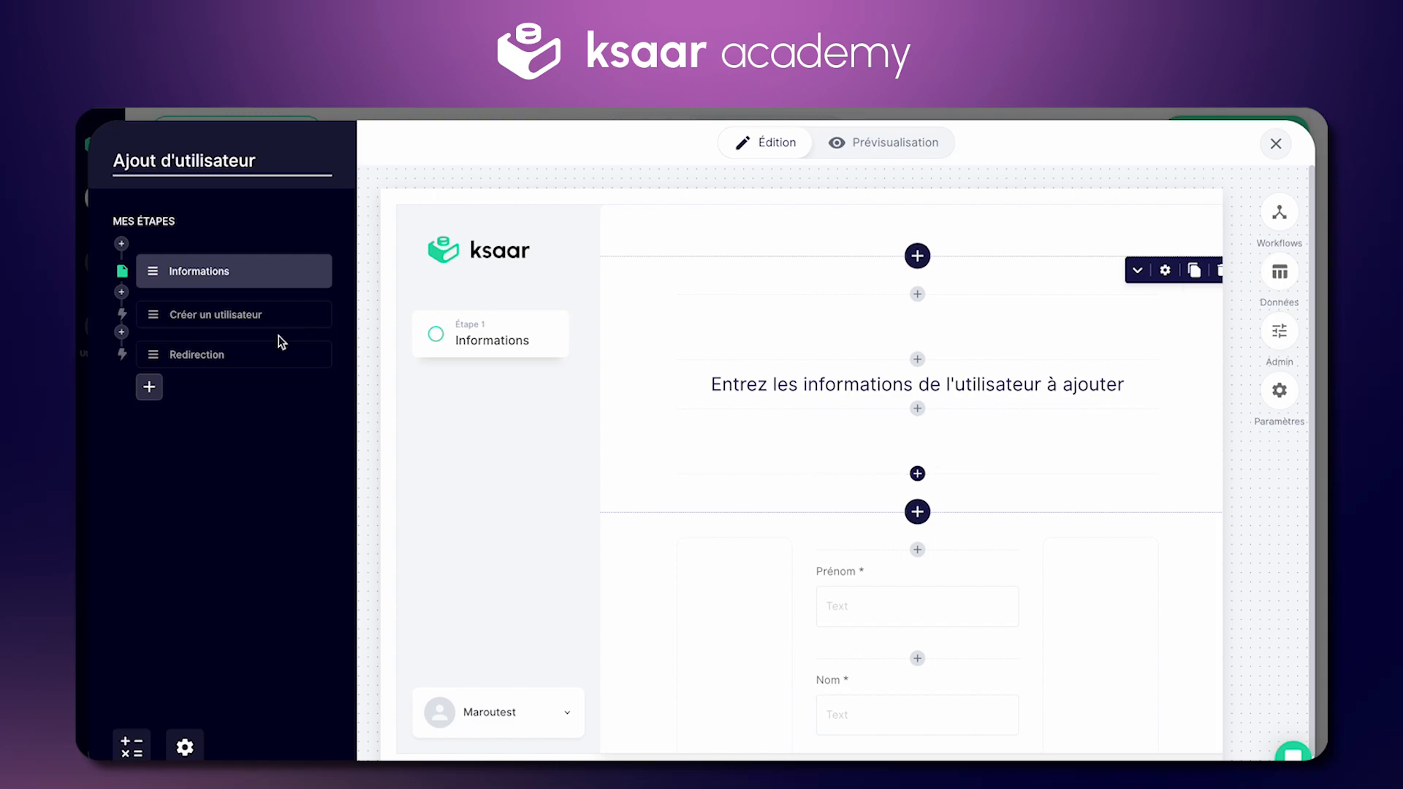
left_click(234, 315)
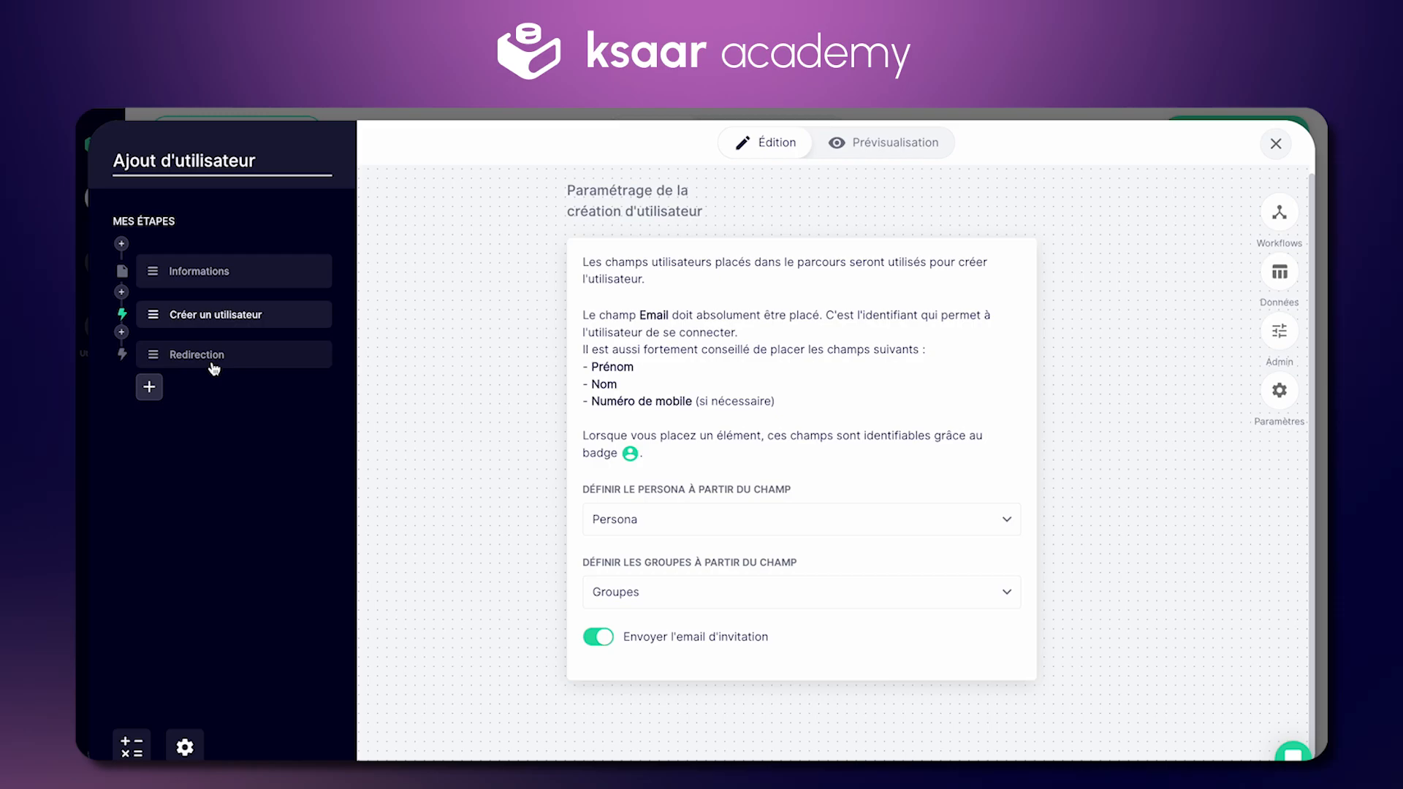
scroll(959, 243, "up", 1)
left_click(1259, 146)
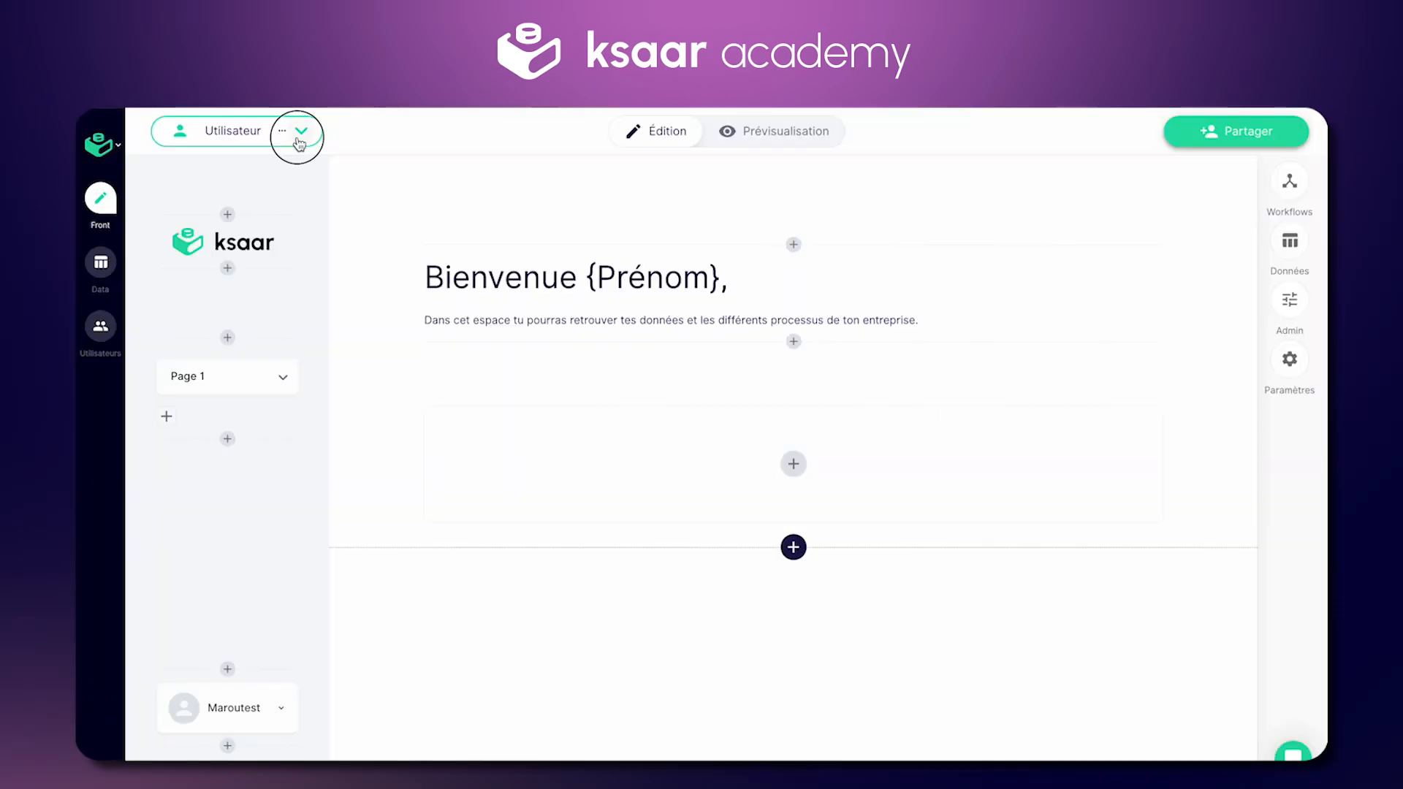
Step: Switch back to the Admin persona and set its sharing to Persona privée
left_click(299, 135)
left_click(251, 248)
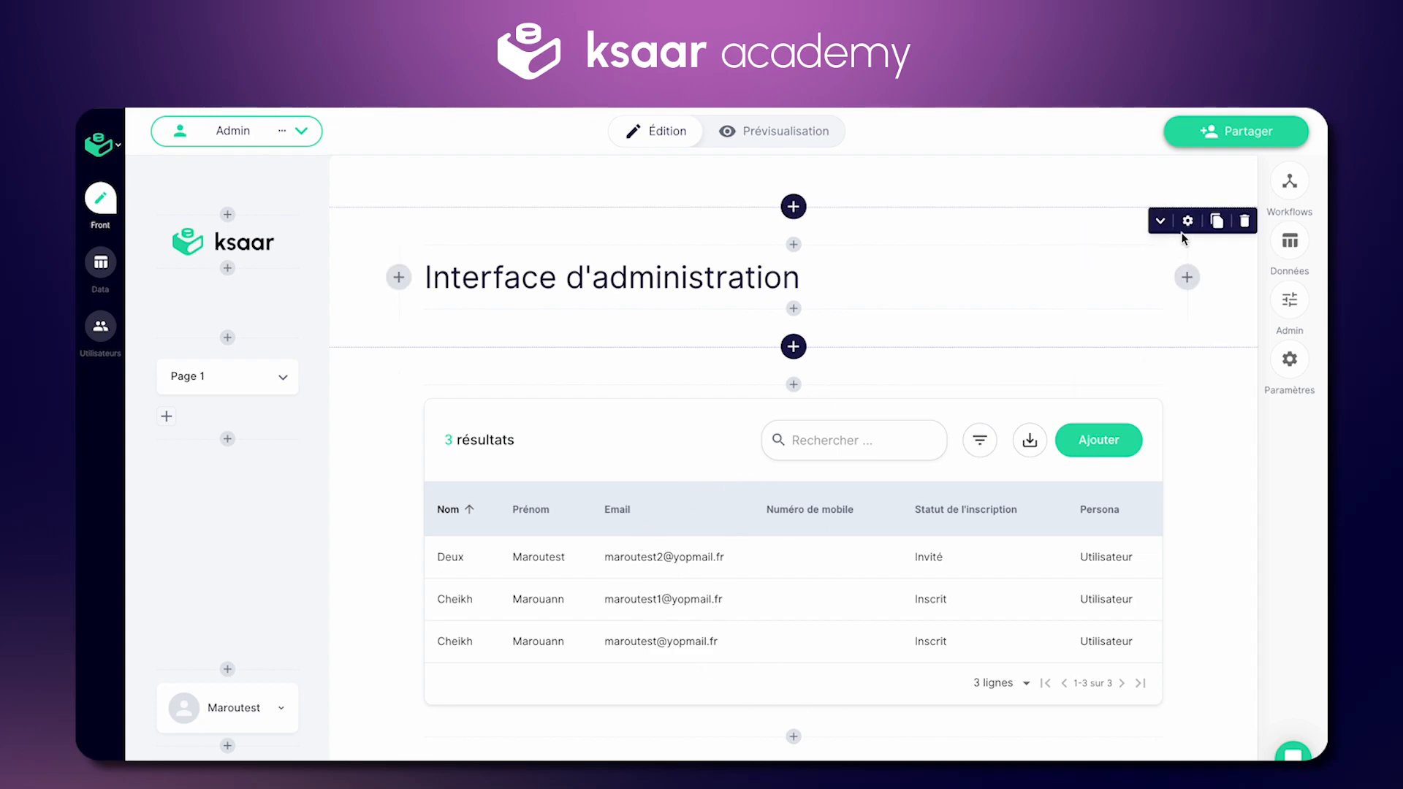
left_click(1184, 143)
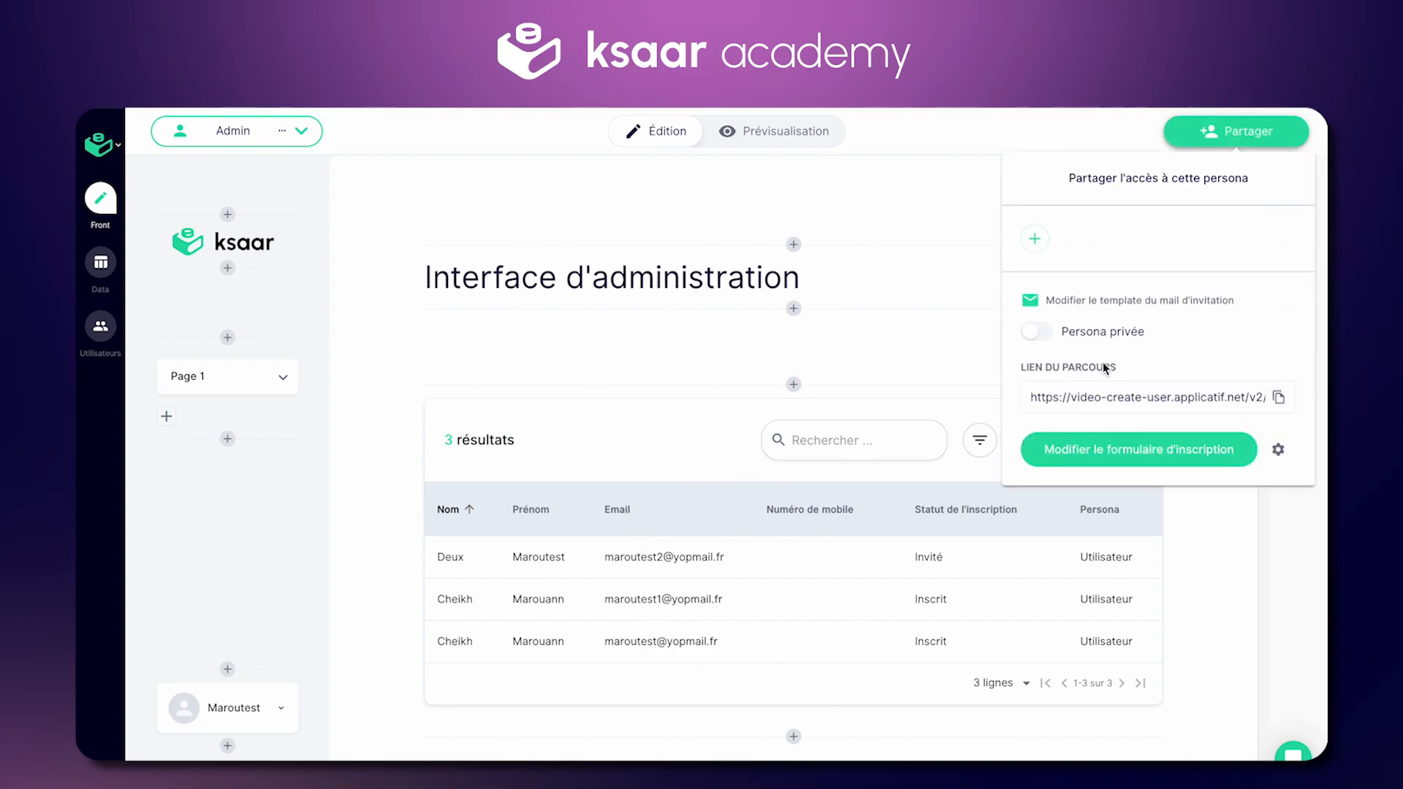
left_click(515, 193)
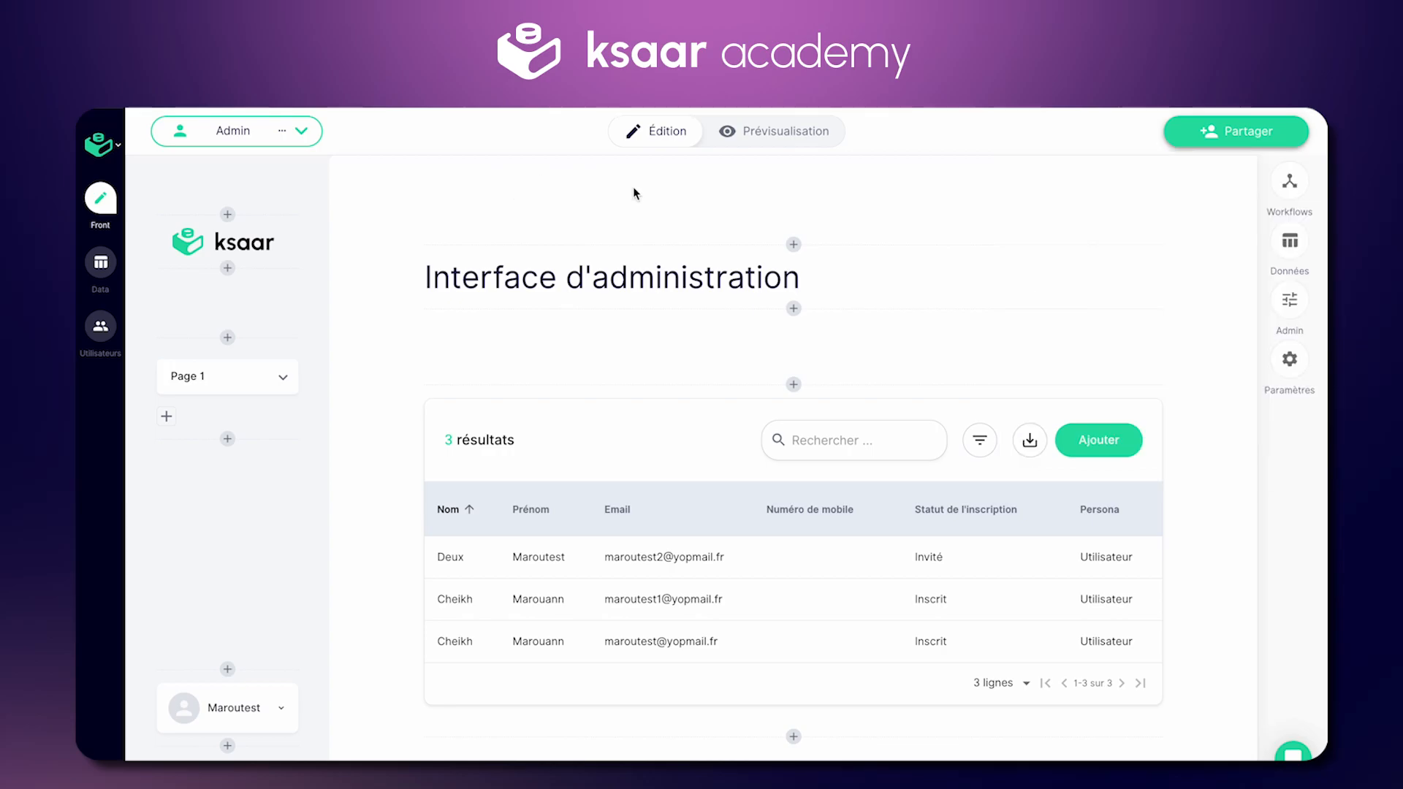
left_click(1184, 132)
left_click(1038, 332)
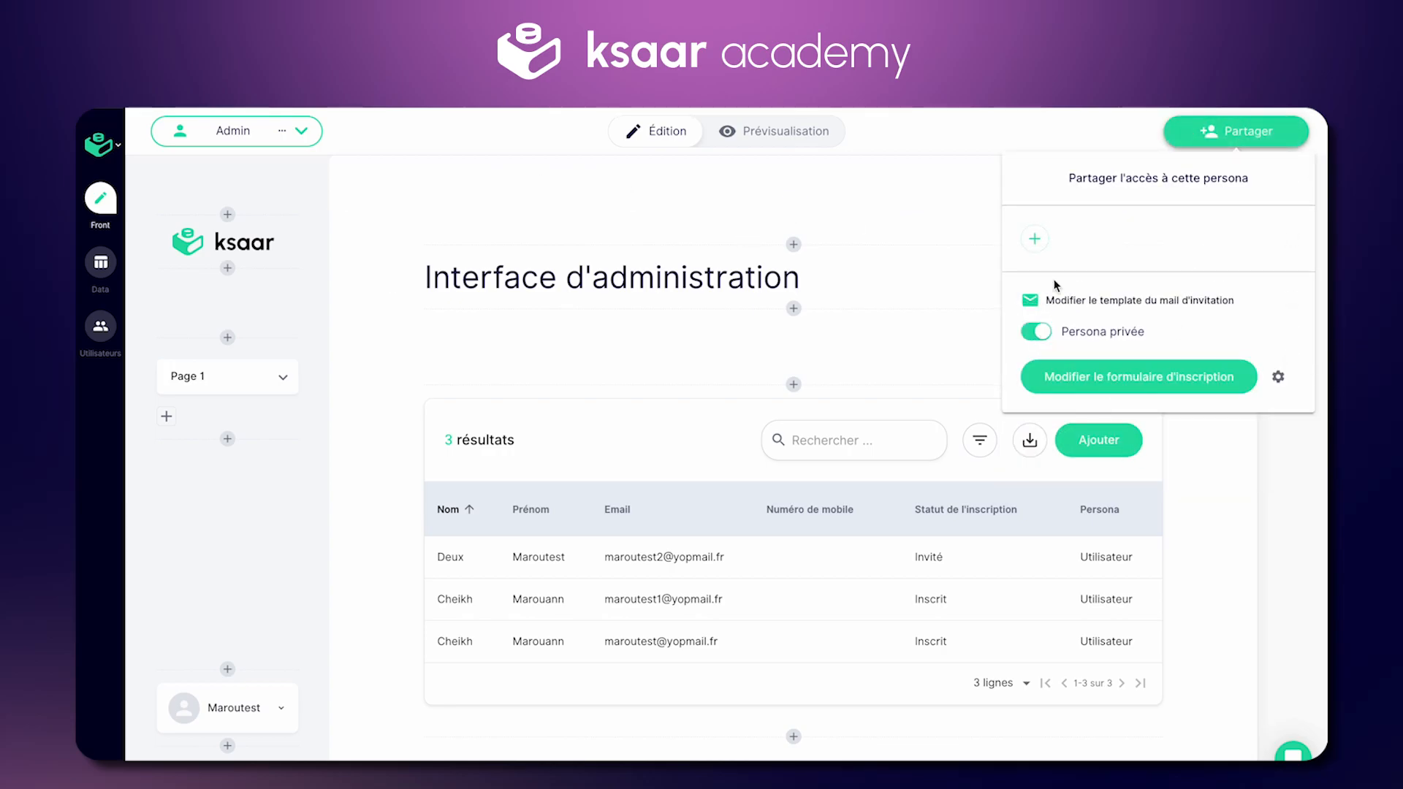
left_click(1035, 238)
Step: Add a new Admin user with their email and last name, sending the invitation email
left_click(668, 334)
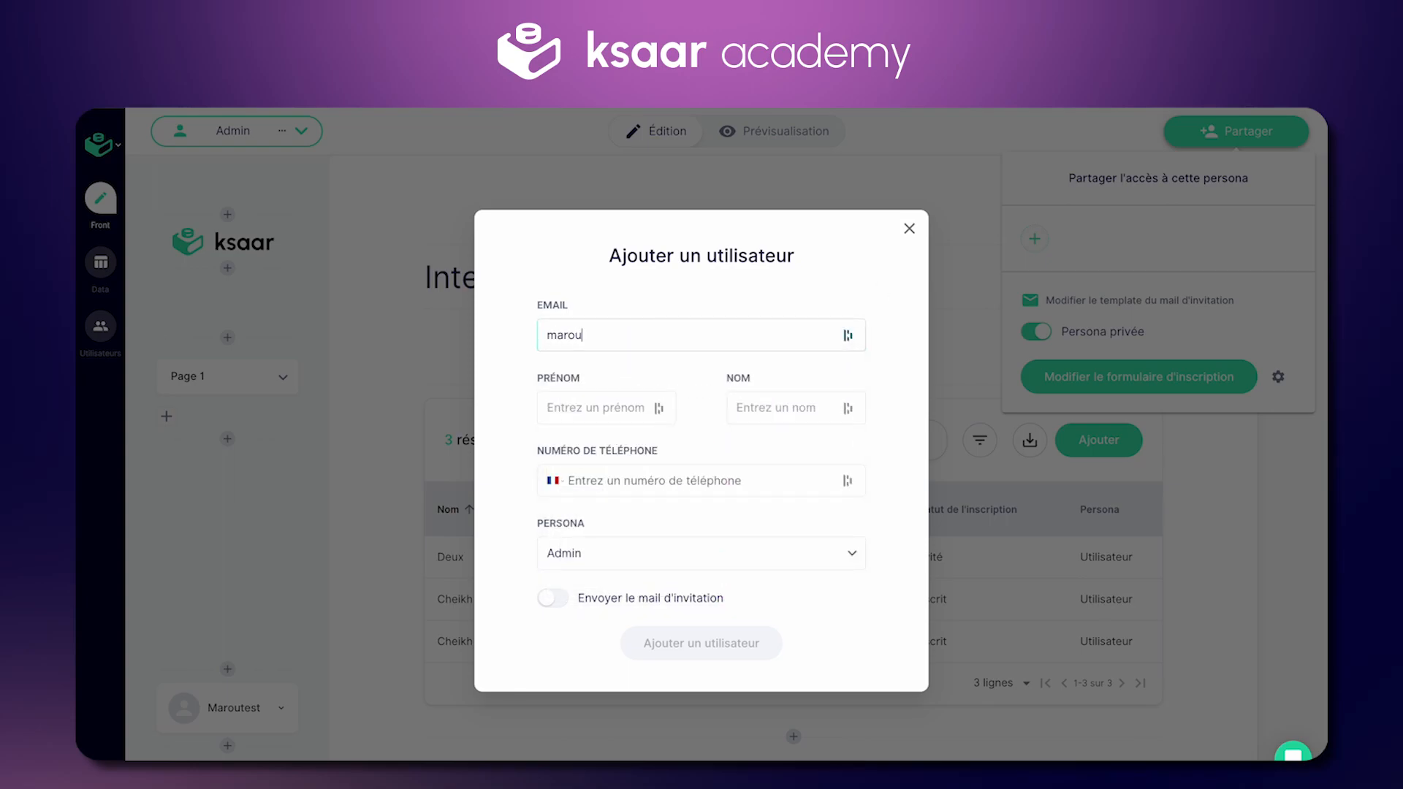
type("Marouann")
key("Tab")
type("Admi")
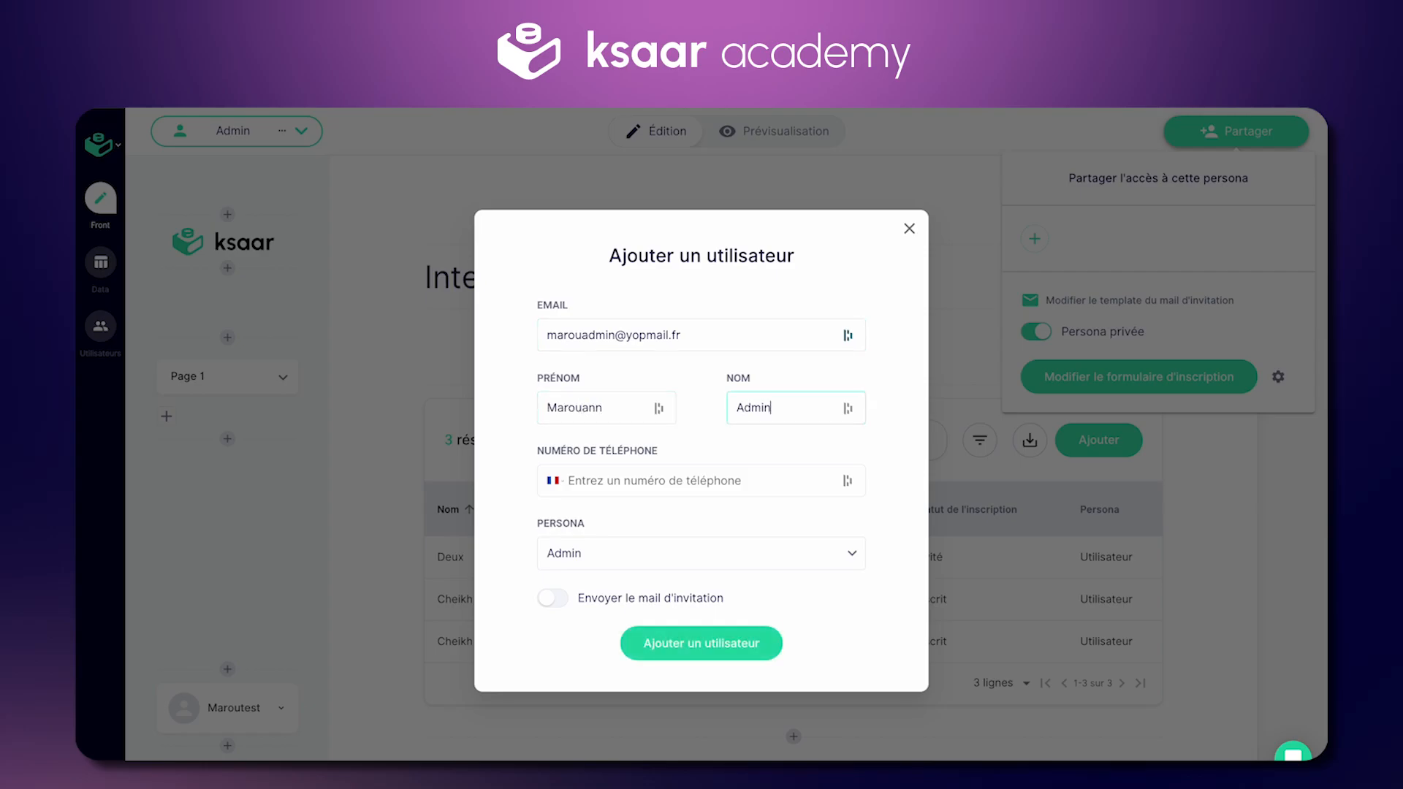
left_click(551, 599)
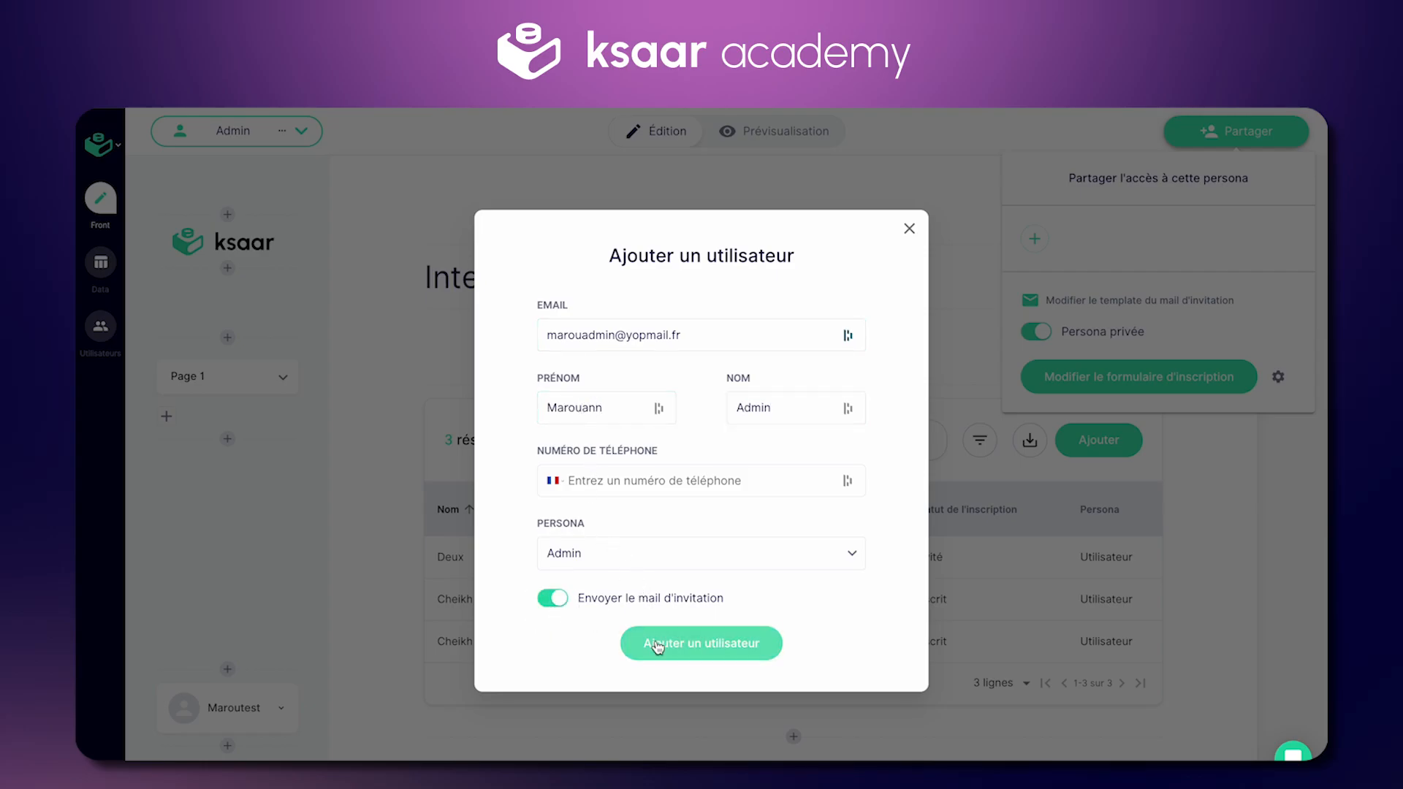
left_click(678, 658)
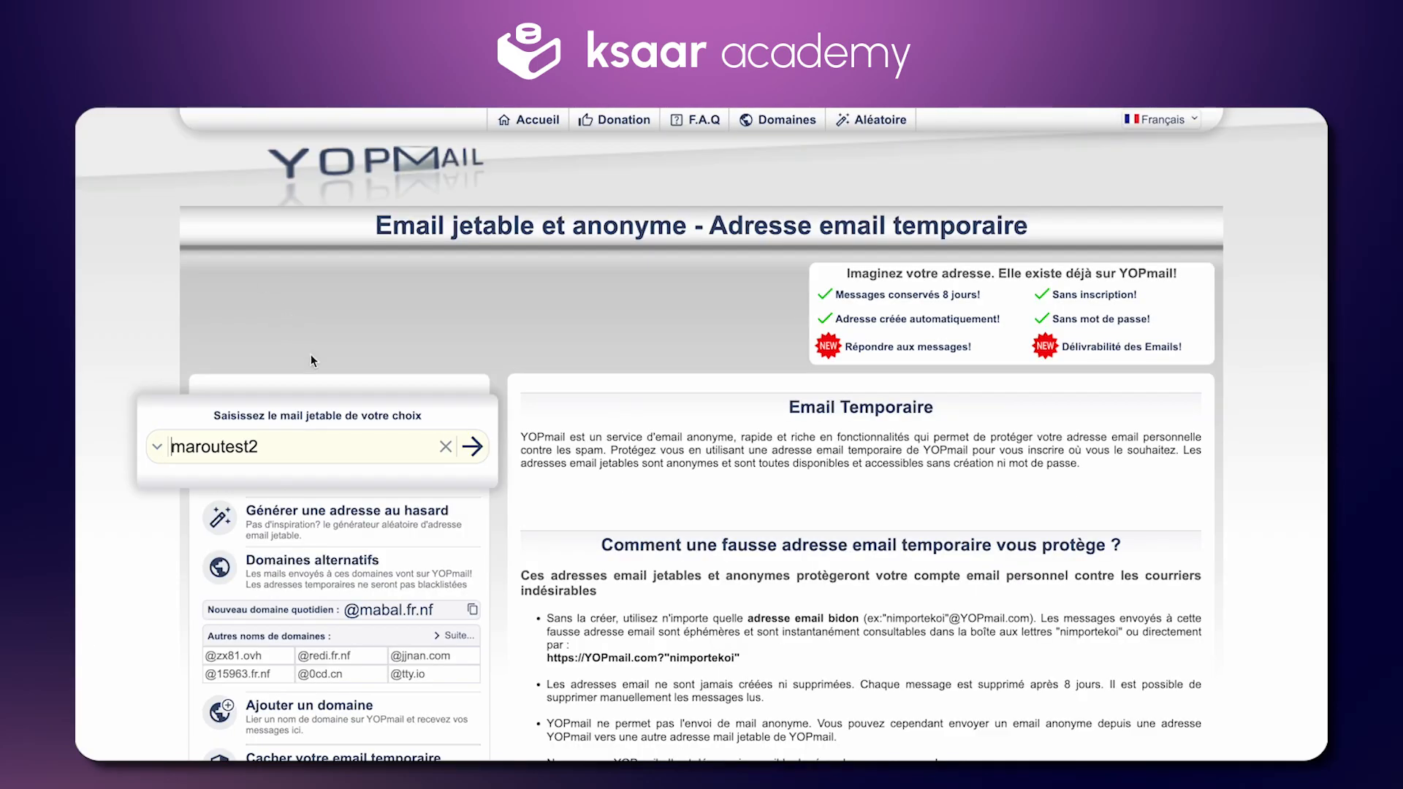
Step: Open the new admin's YOPmail inbox and follow the invitation link to the sign-up page
triple_click(301, 448)
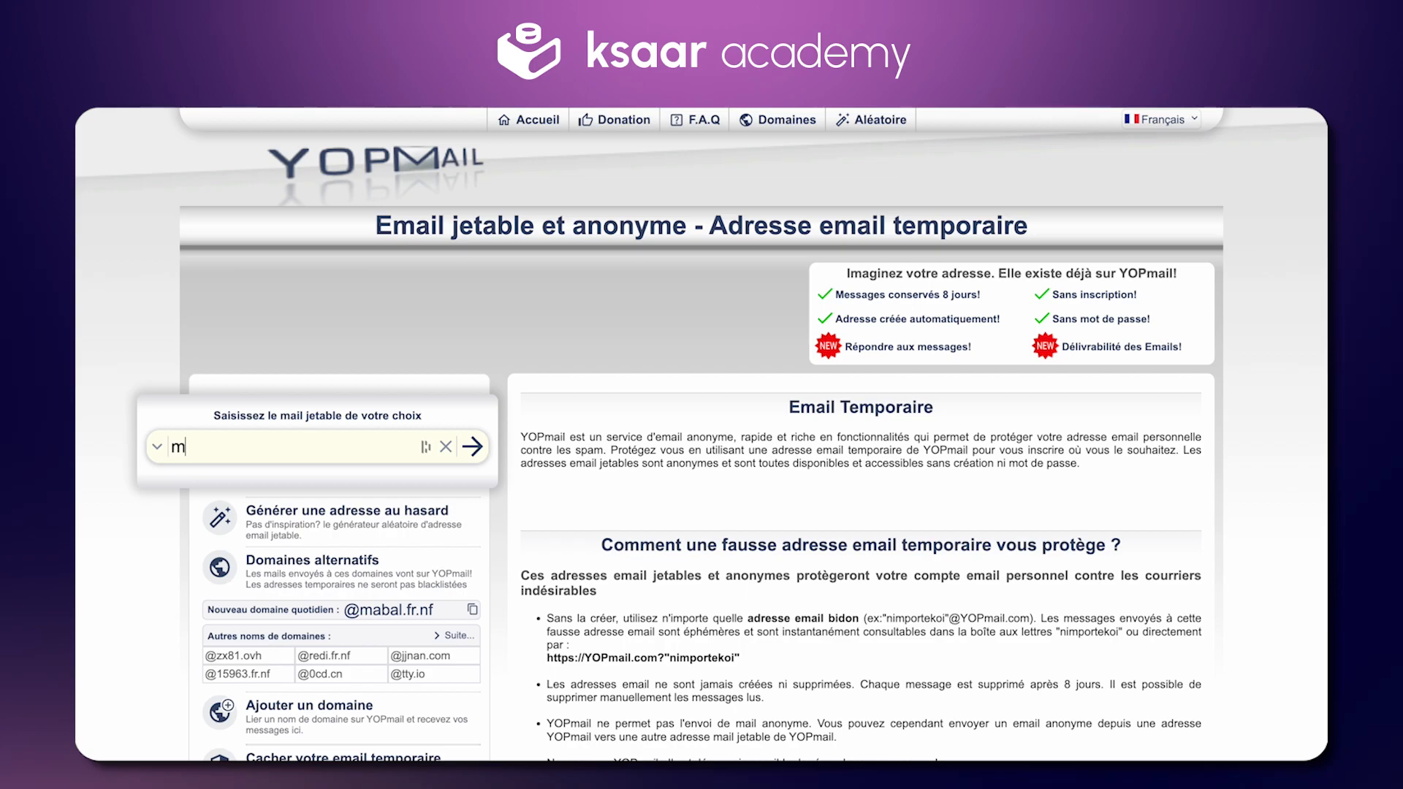
key("Return")
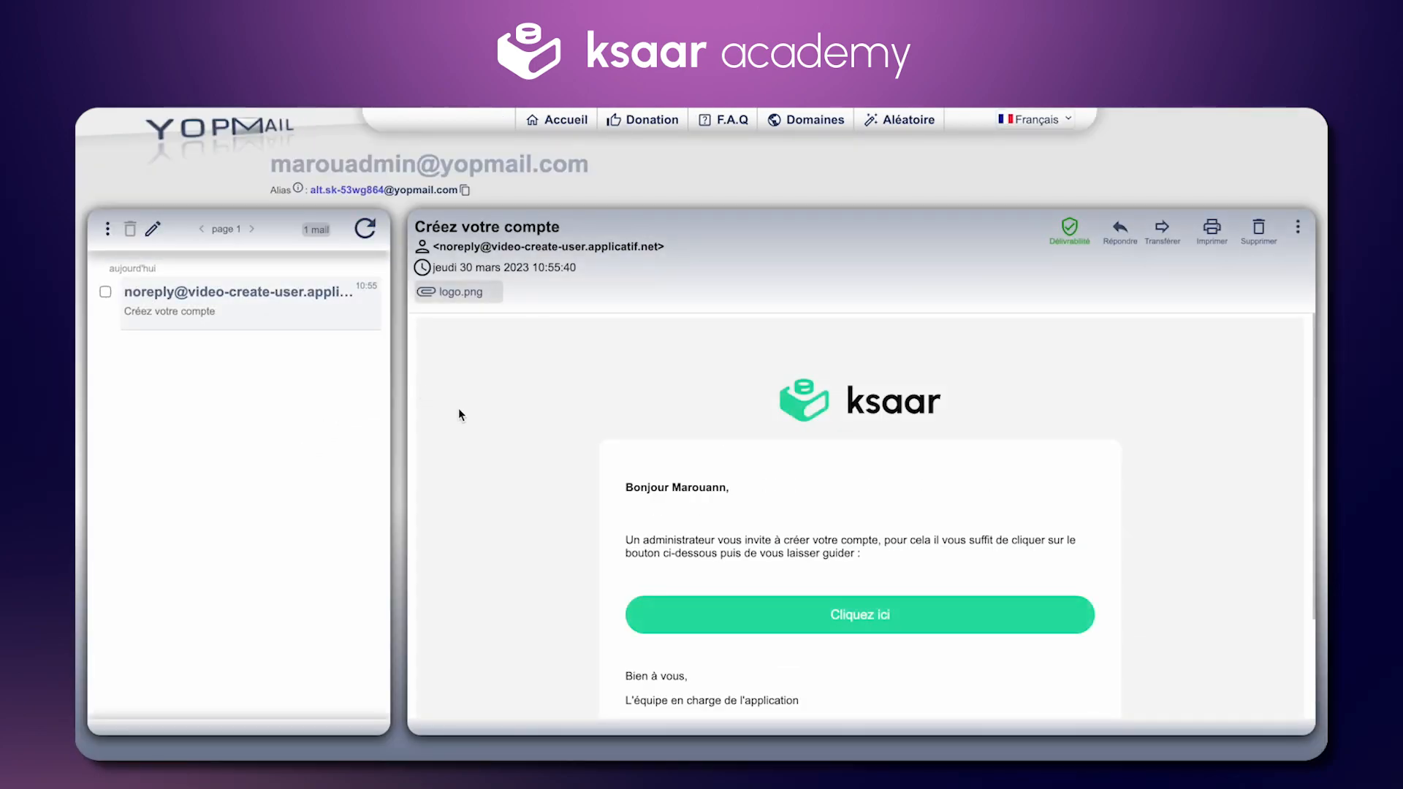
left_click(855, 616)
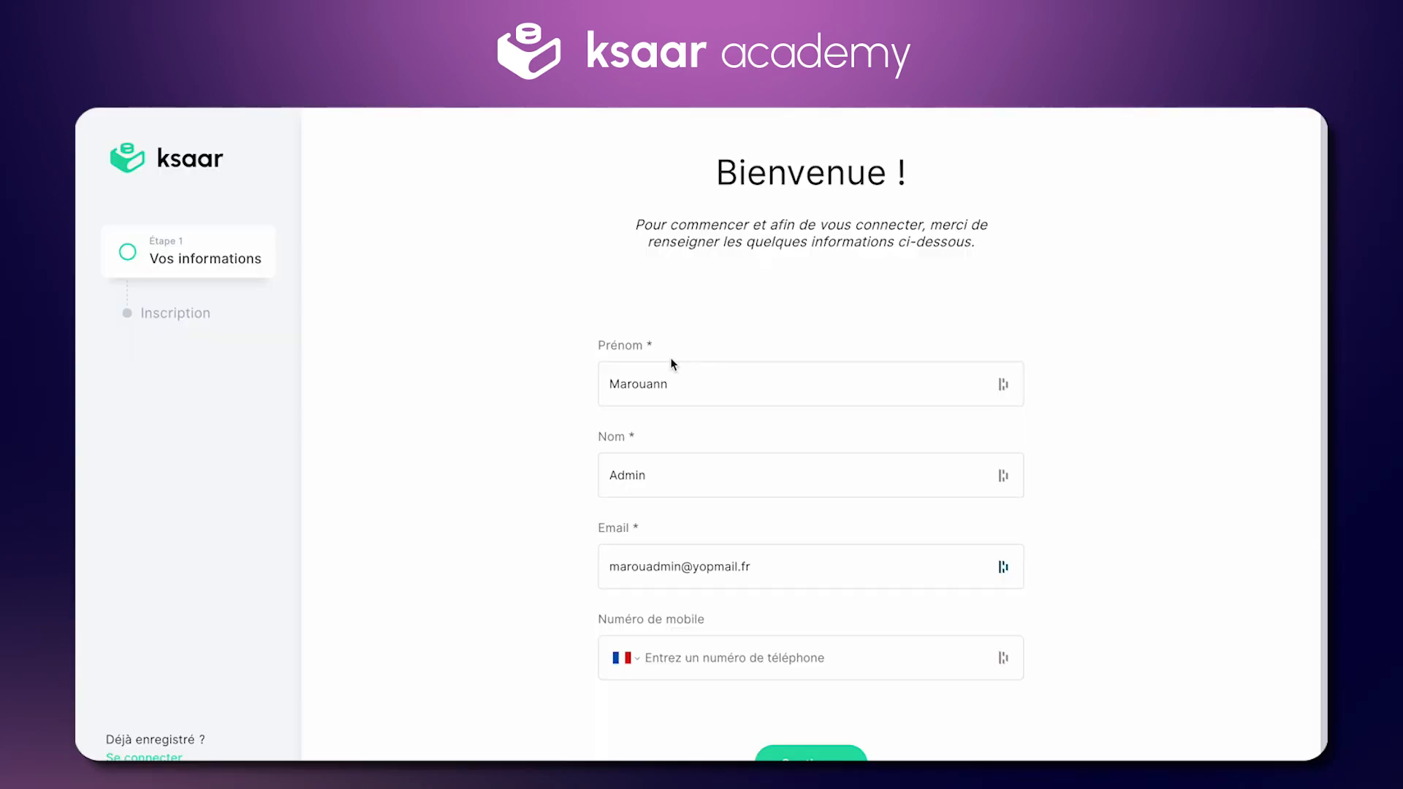
Step: Continue past the personal information and set the account password, entered twice
scroll(677, 509, "down", 1)
left_click(815, 753)
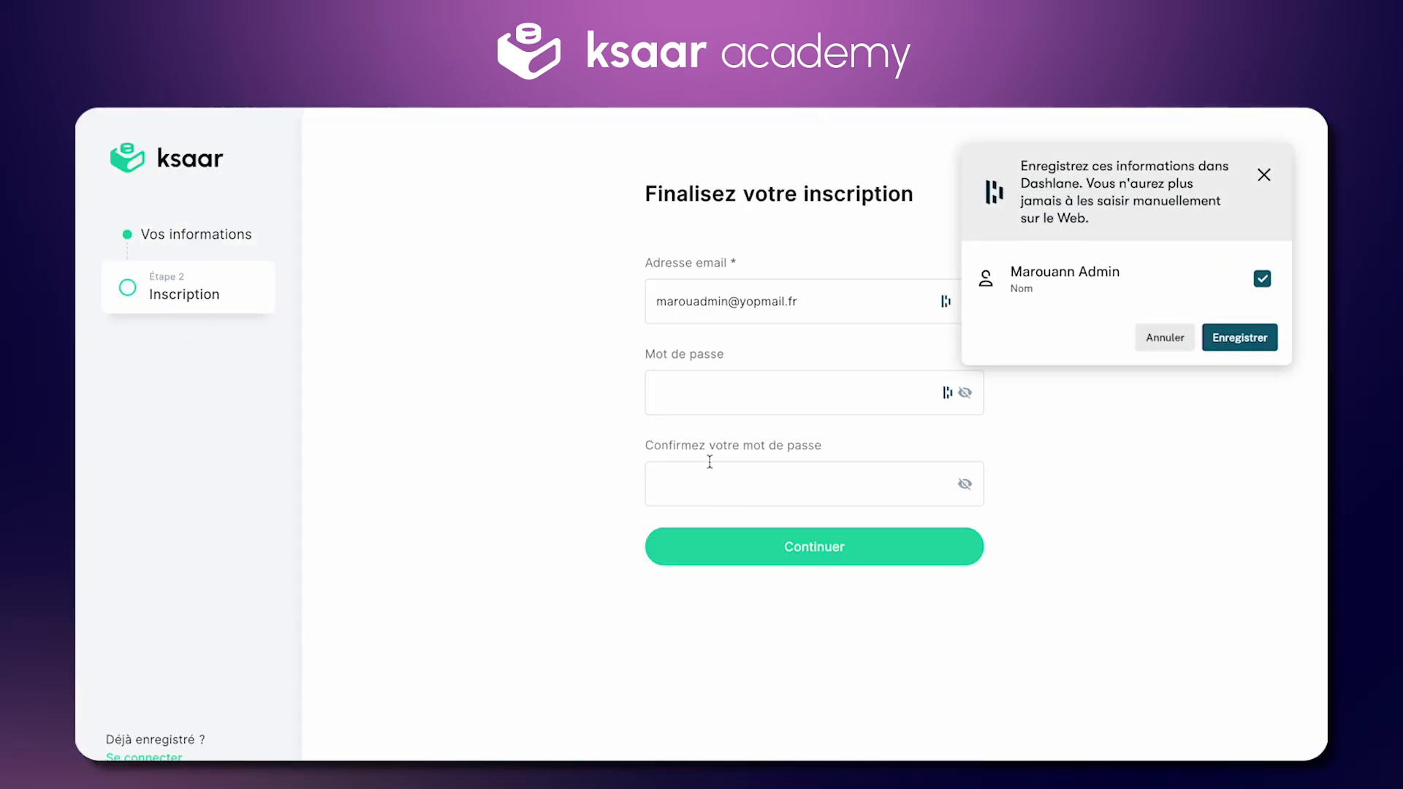
left_click(728, 374)
type("Password1!")
key("Tab")
type("Password1!")
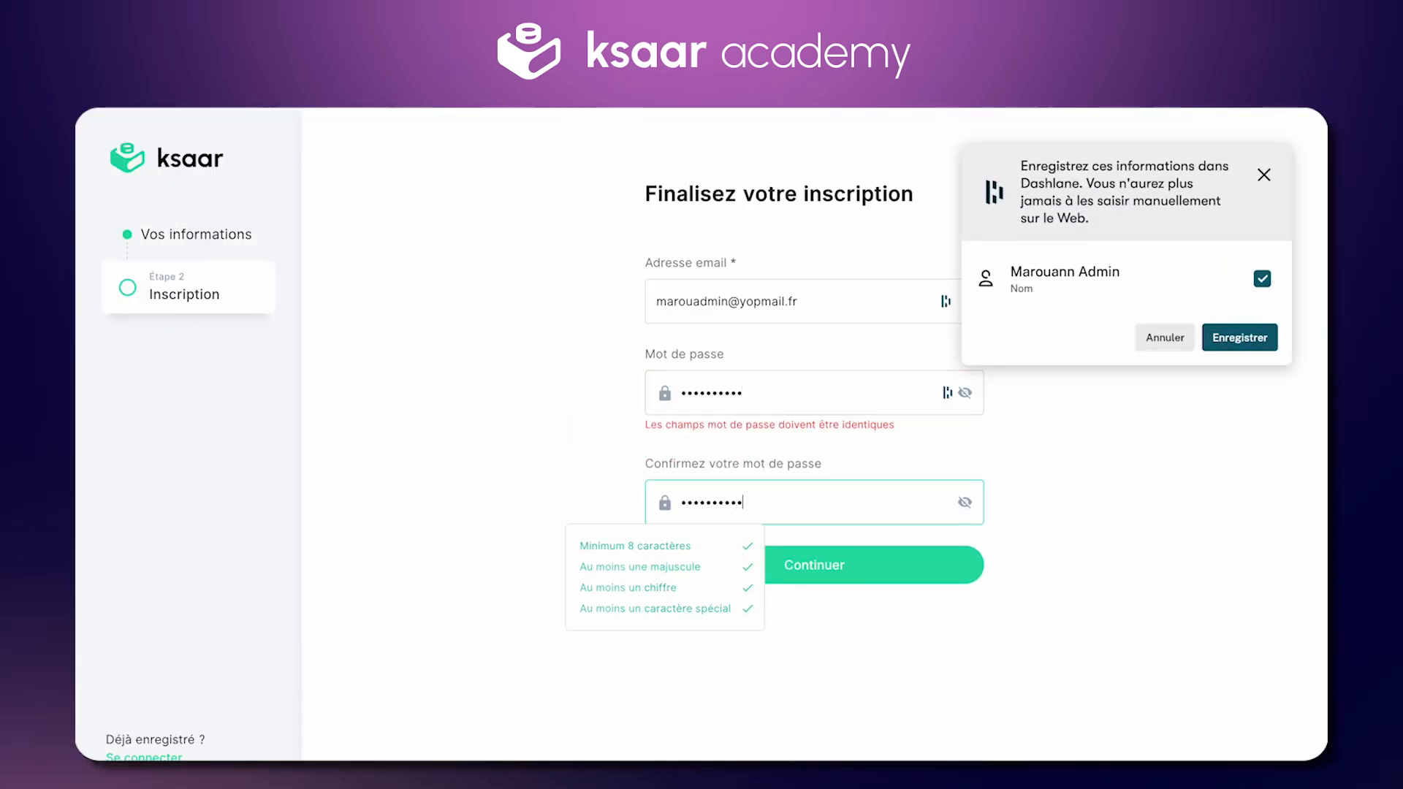
left_click(886, 546)
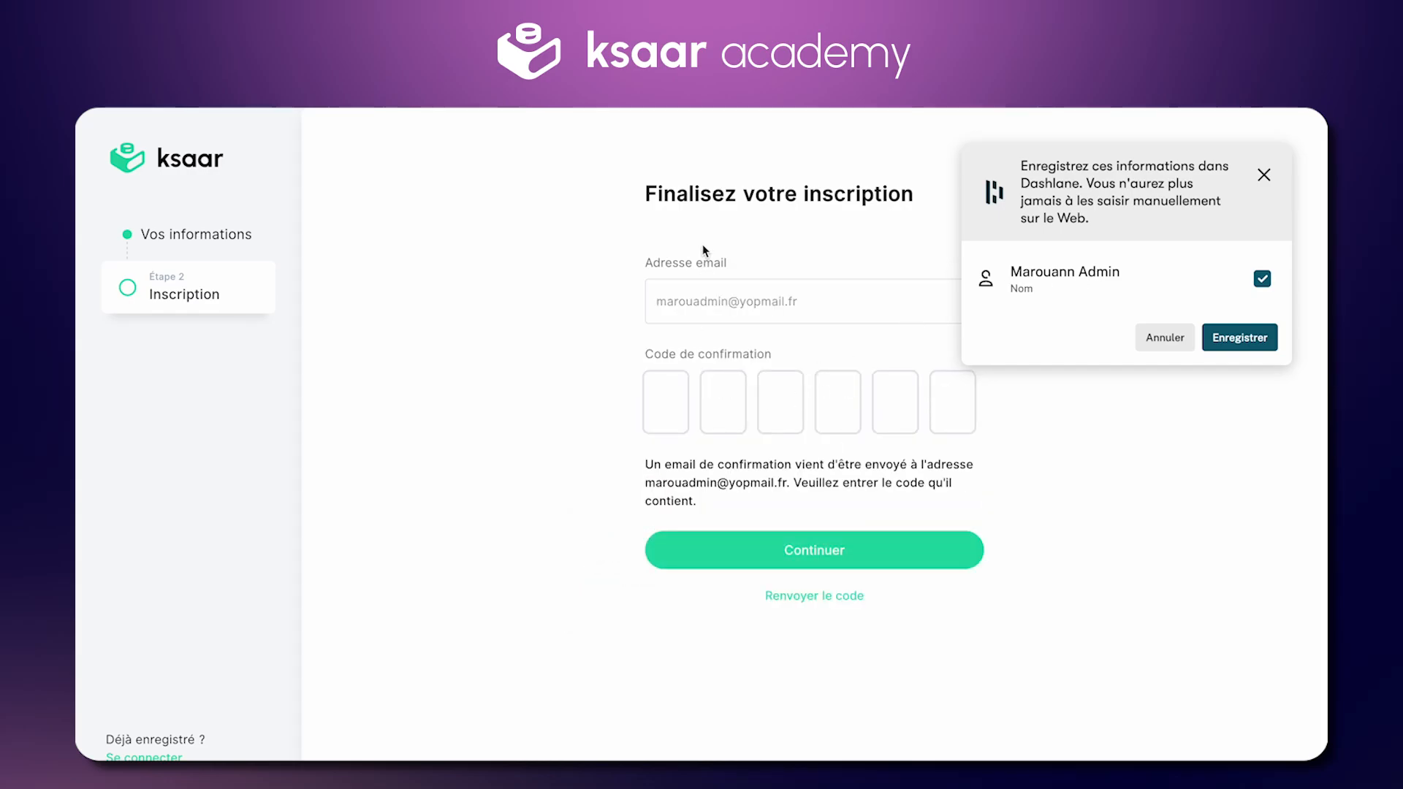
Step: Copy the access code from the YOPmail email and submit it on the confirmation page
key("ctrl+shift+Tab")
left_click(365, 228)
double_click(849, 605)
mouse_move(848, 109)
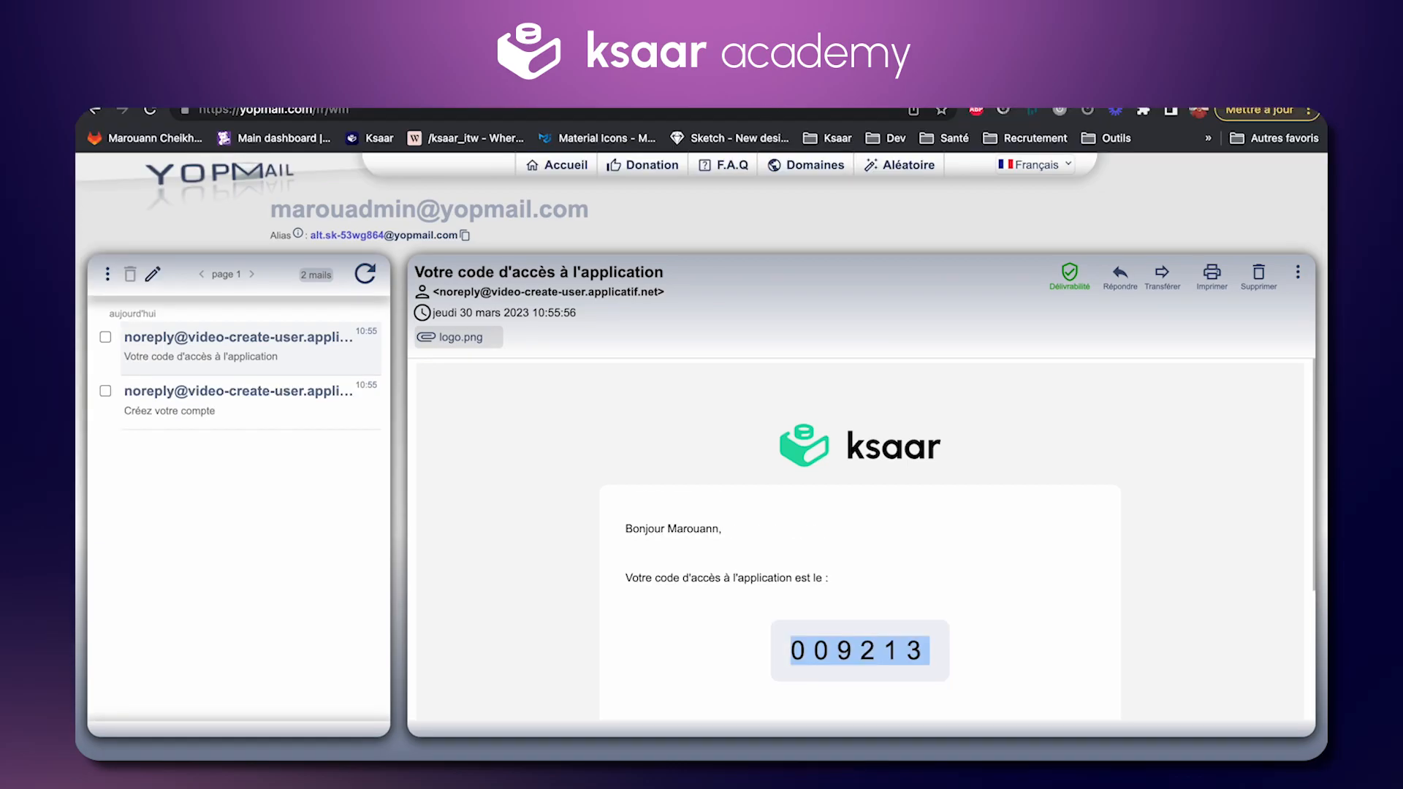
key("ctrl+c")
key("ctrl+Tab")
key("ctrl+v")
left_click(814, 551)
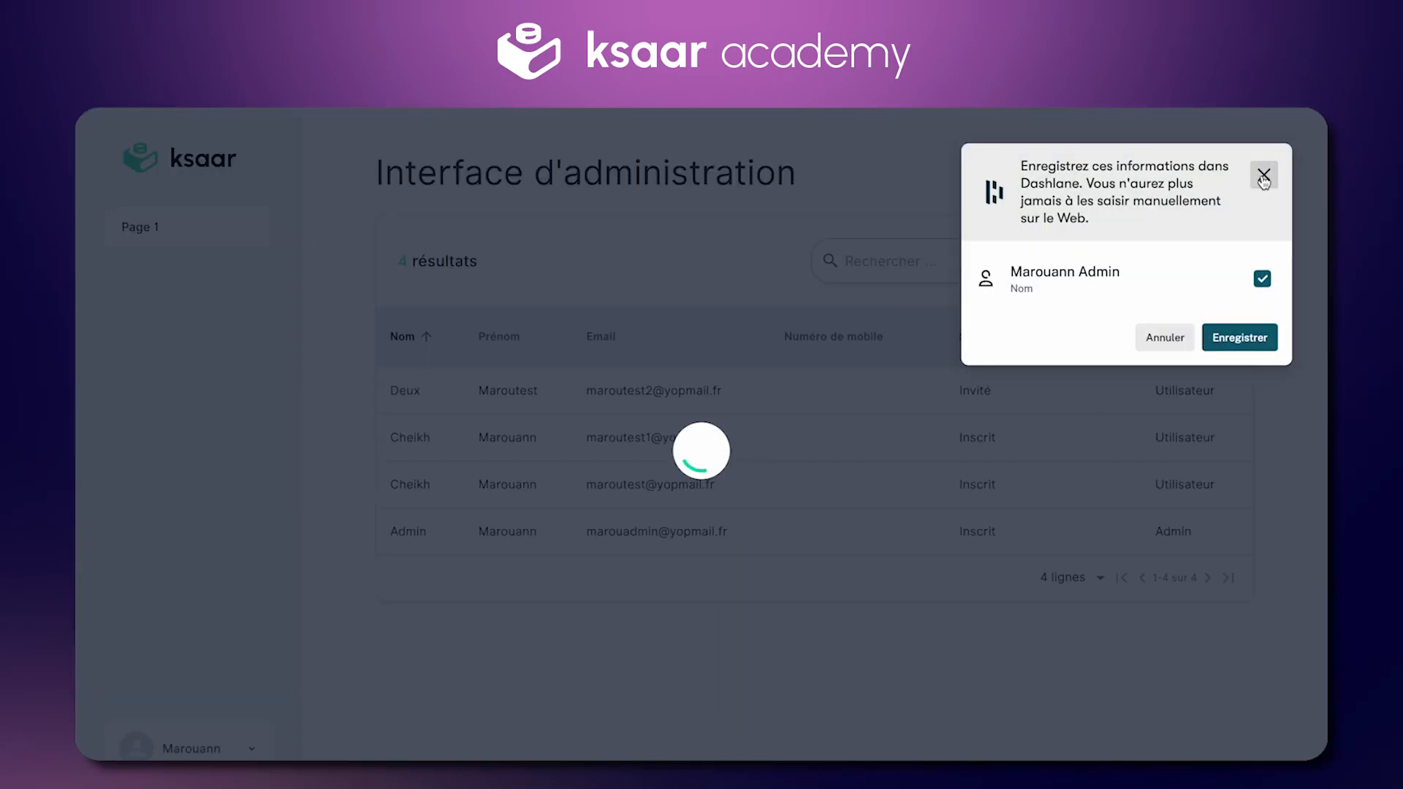
Step: Dismiss the save-password prompt and start a new user with first name, last name and email
left_click(1263, 181)
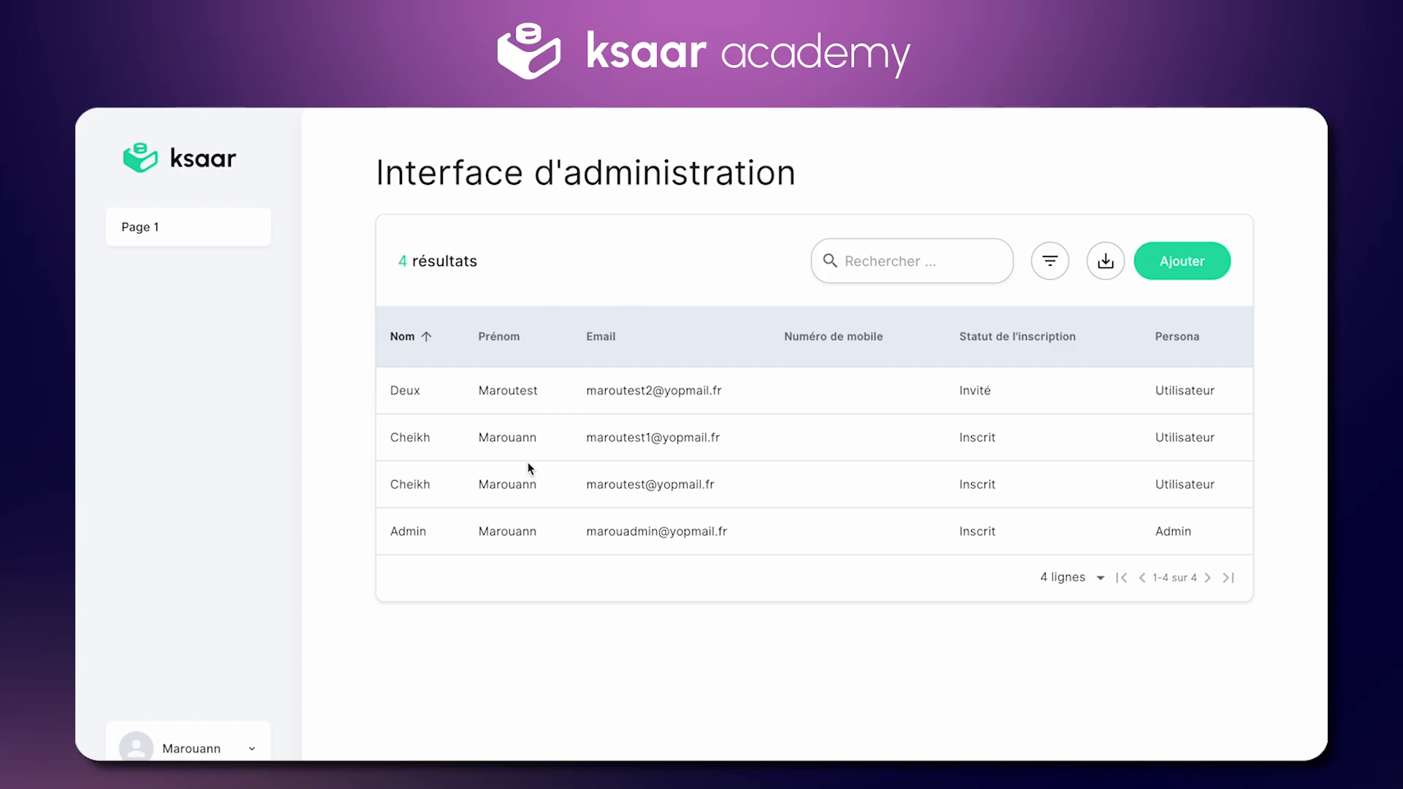
left_click(1175, 264)
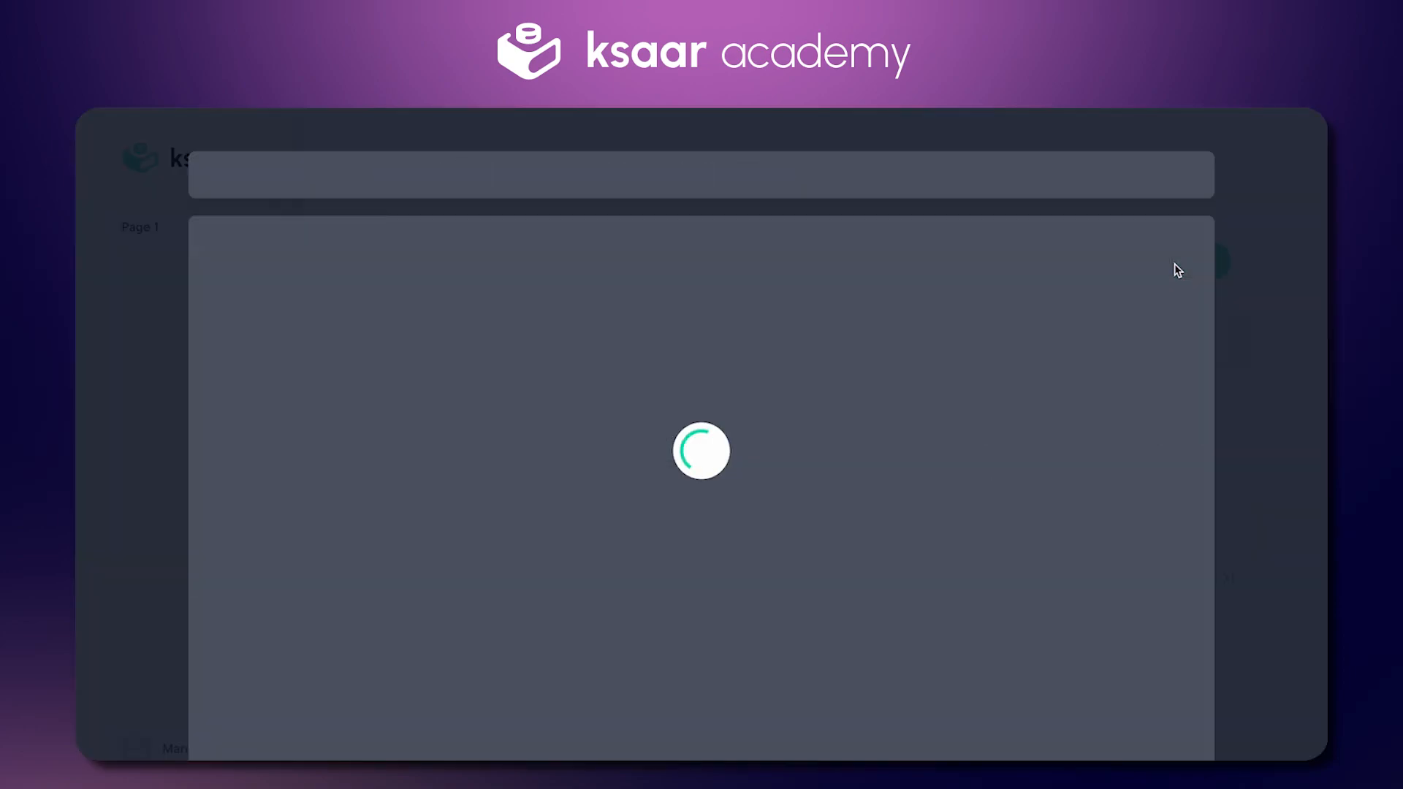
scroll(696, 276, "down", 4)
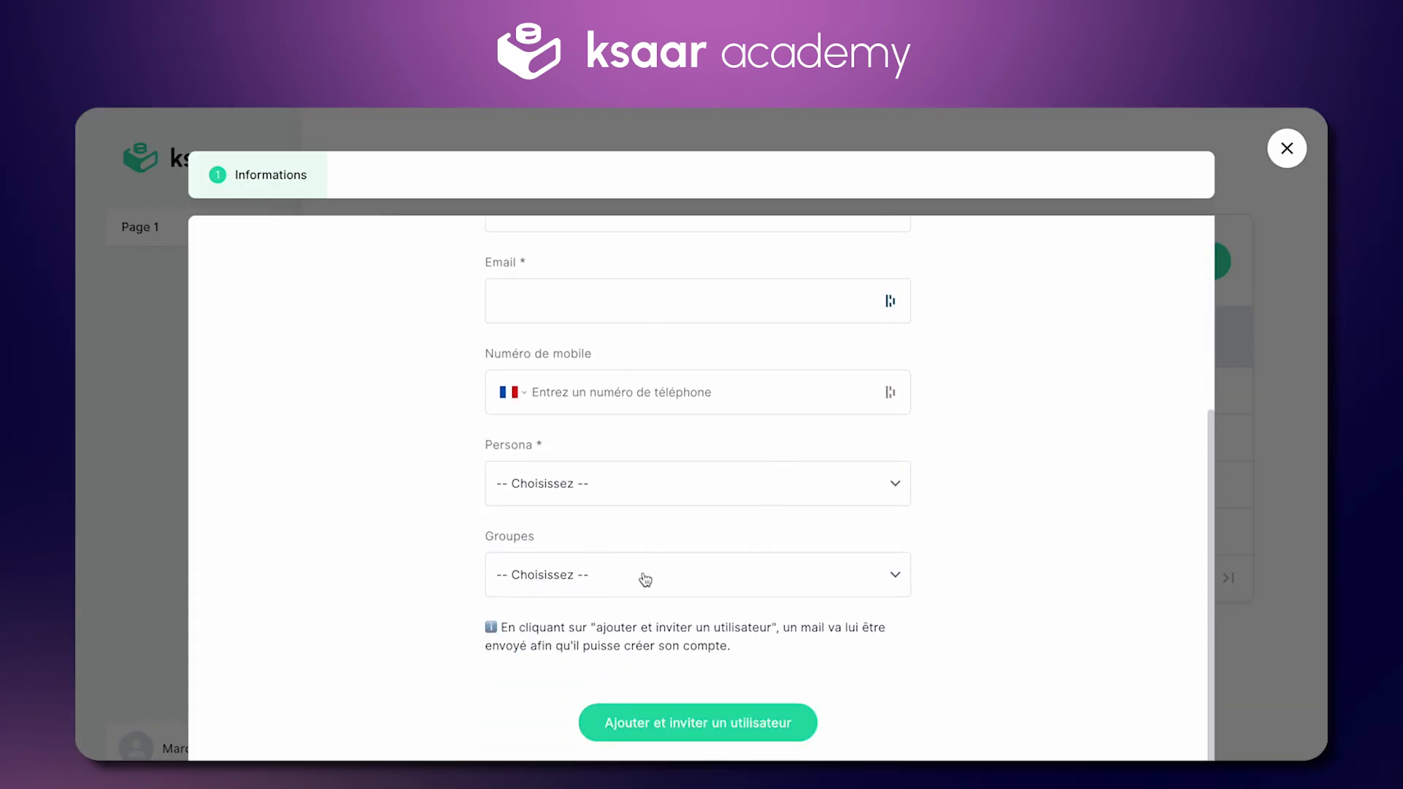
scroll(643, 580, "up", 4)
scroll(642, 573, "down", 4)
scroll(548, 570, "up", 4)
left_click(585, 427)
type("M")
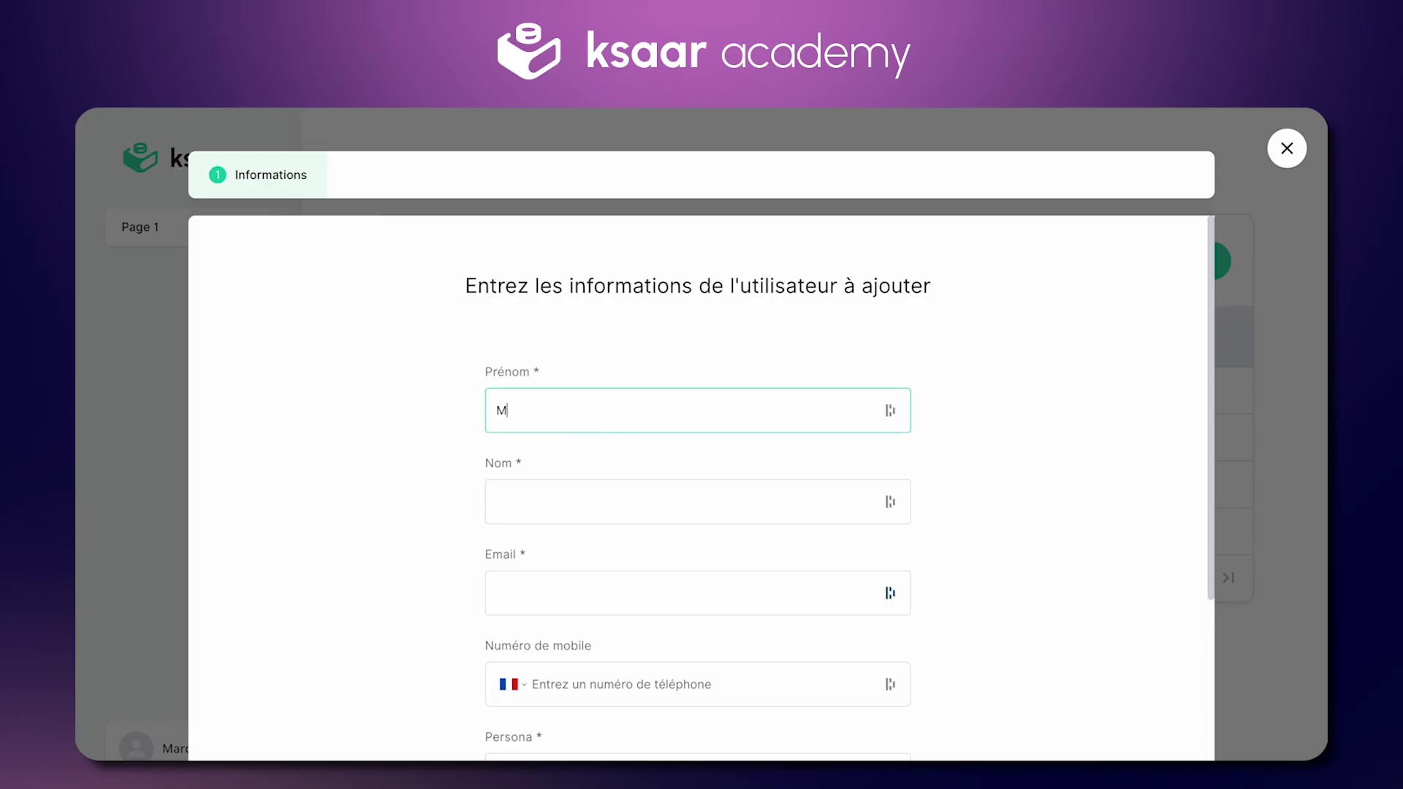
type("ean")
key("Tab")
type("Dupont")
key("Tab")
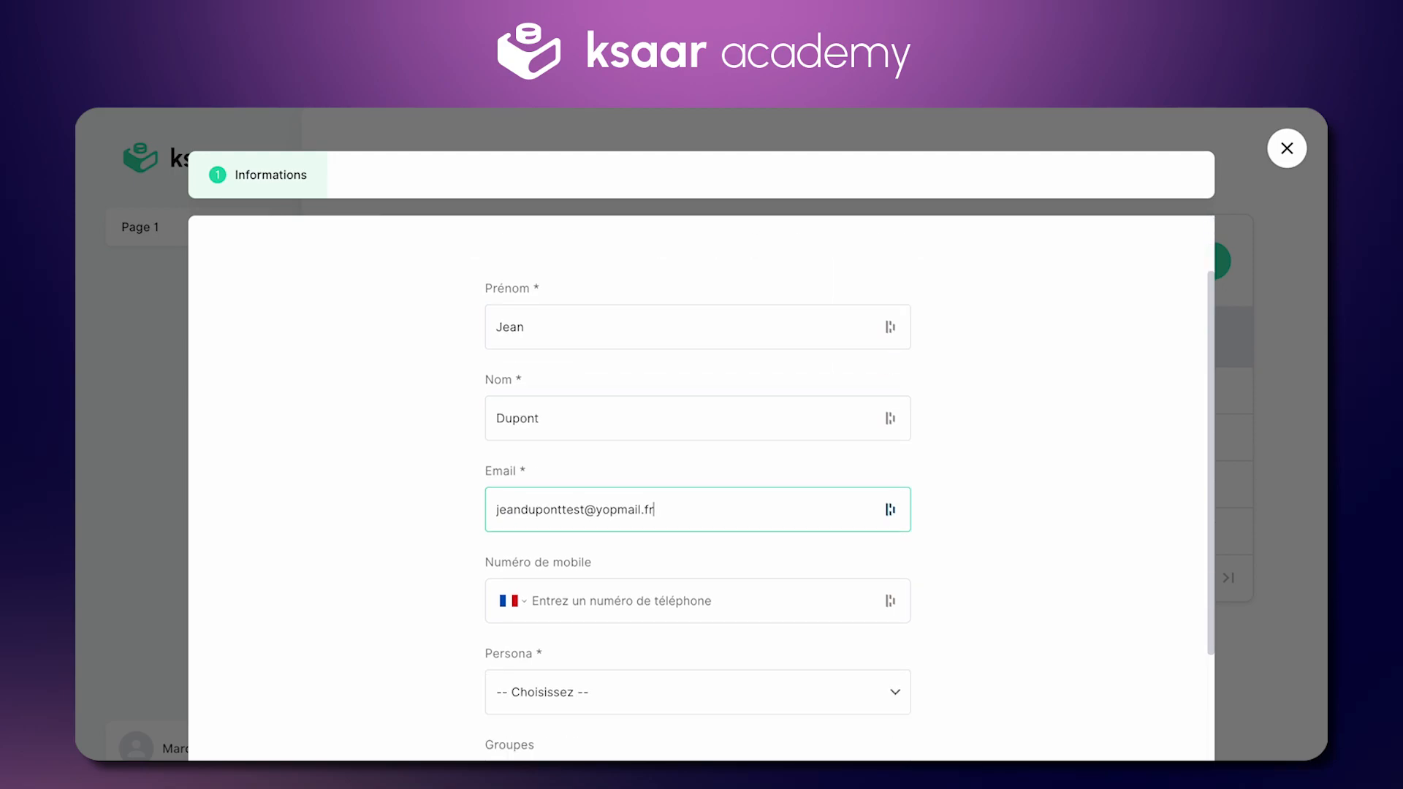
Step: Give the new user the Utilisateur persona and Groupe 1, then add and invite them
scroll(573, 511, "down", 3)
left_click(573, 527)
left_click(582, 660)
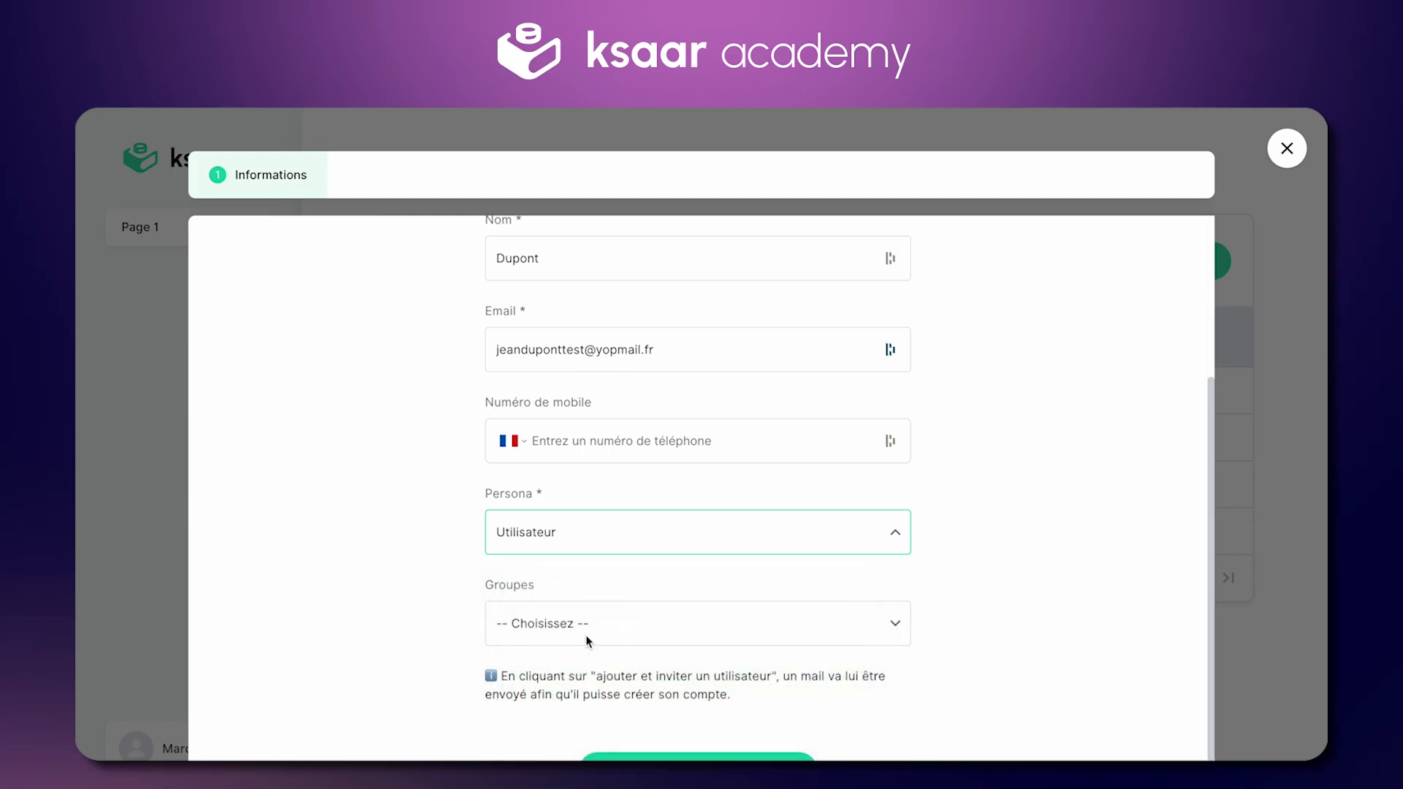
scroll(449, 570, "down", 1)
left_click(589, 581)
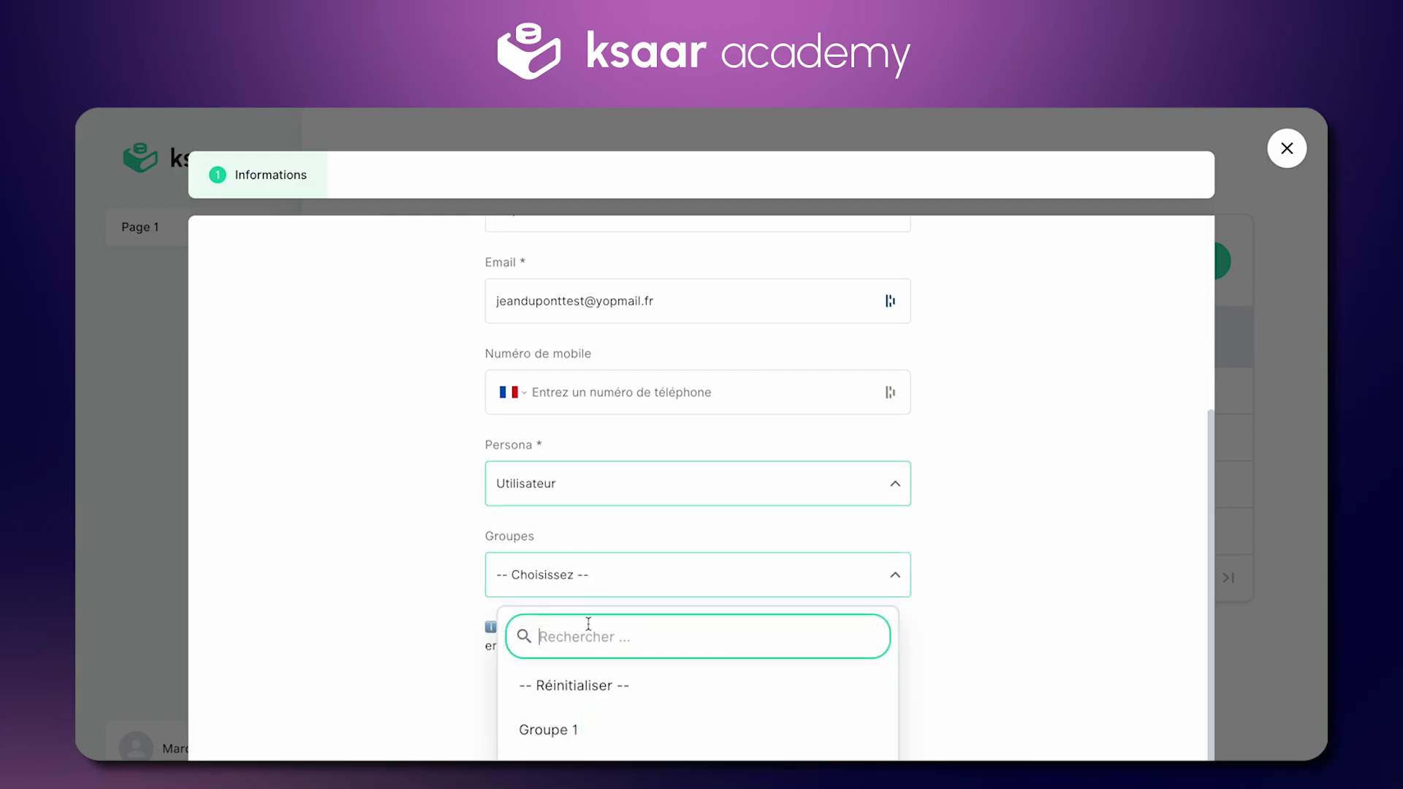
left_click(578, 731)
left_click(958, 600)
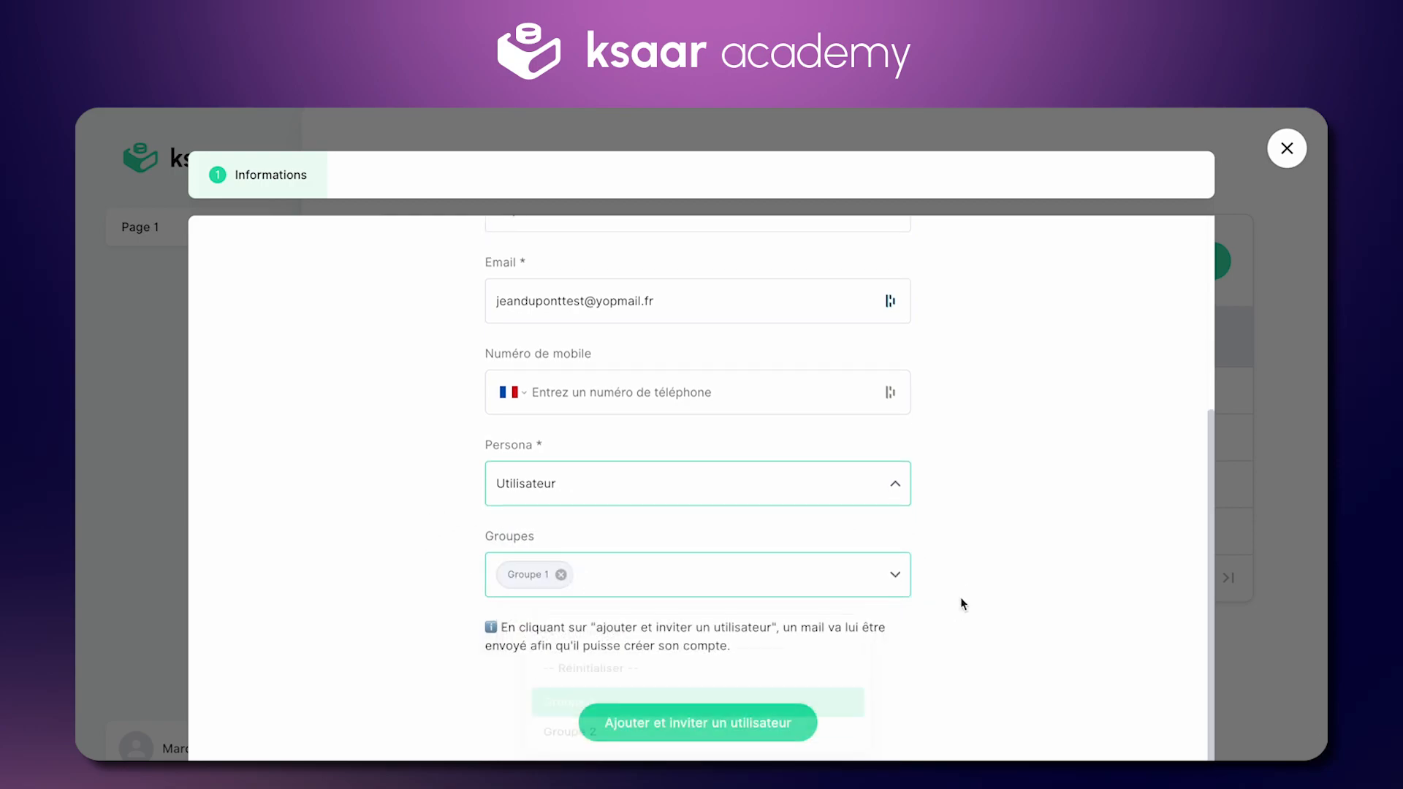
scroll(692, 287, "up", 2)
triple_click(638, 386)
key("super+c")
scroll(638, 386, "down", 2)
left_click(723, 737)
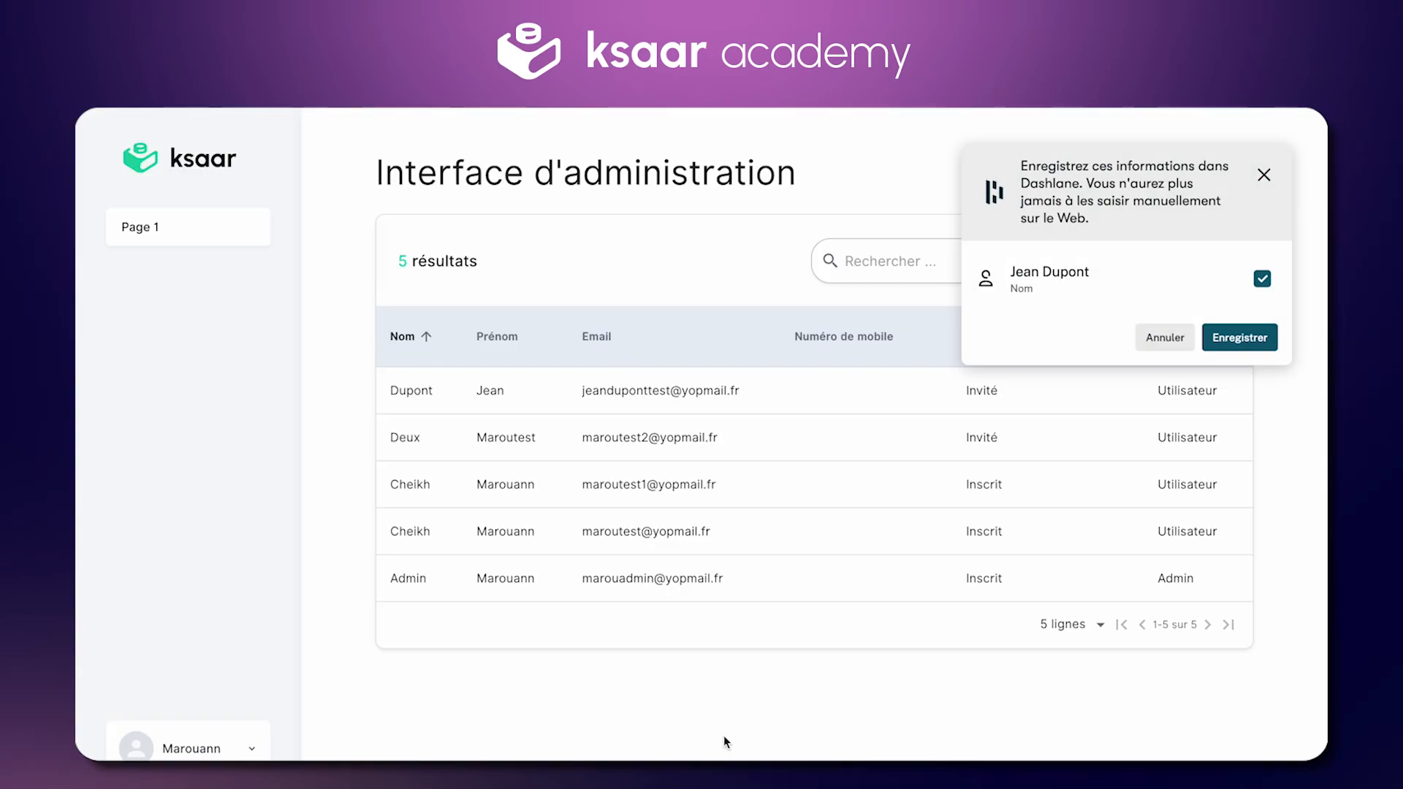
Step: Log out of the admin account and open the new user's YOPmail inbox
left_click(252, 747)
left_click(244, 745)
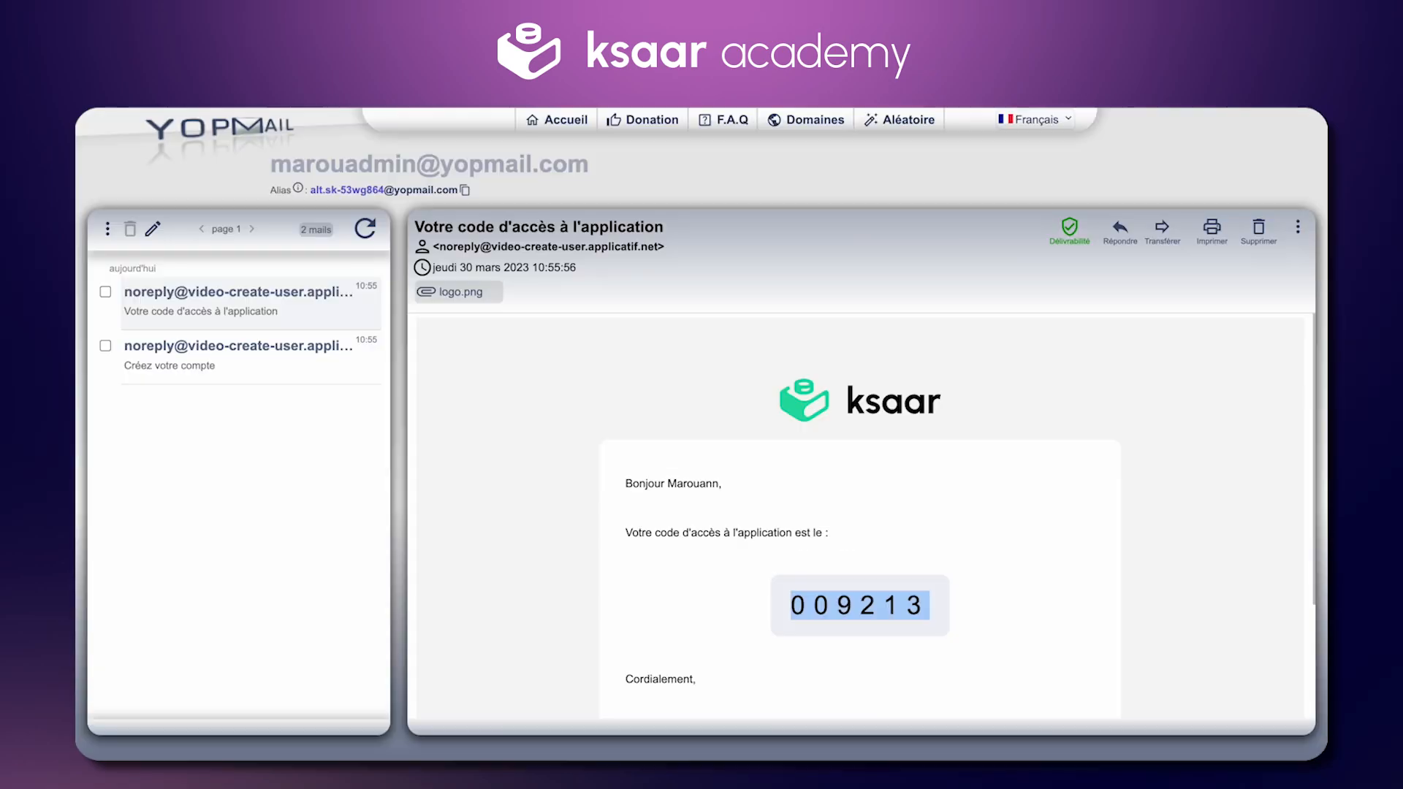
left_click(244, 133)
left_click(349, 445)
key("super+a")
key("super+v")
key("Return")
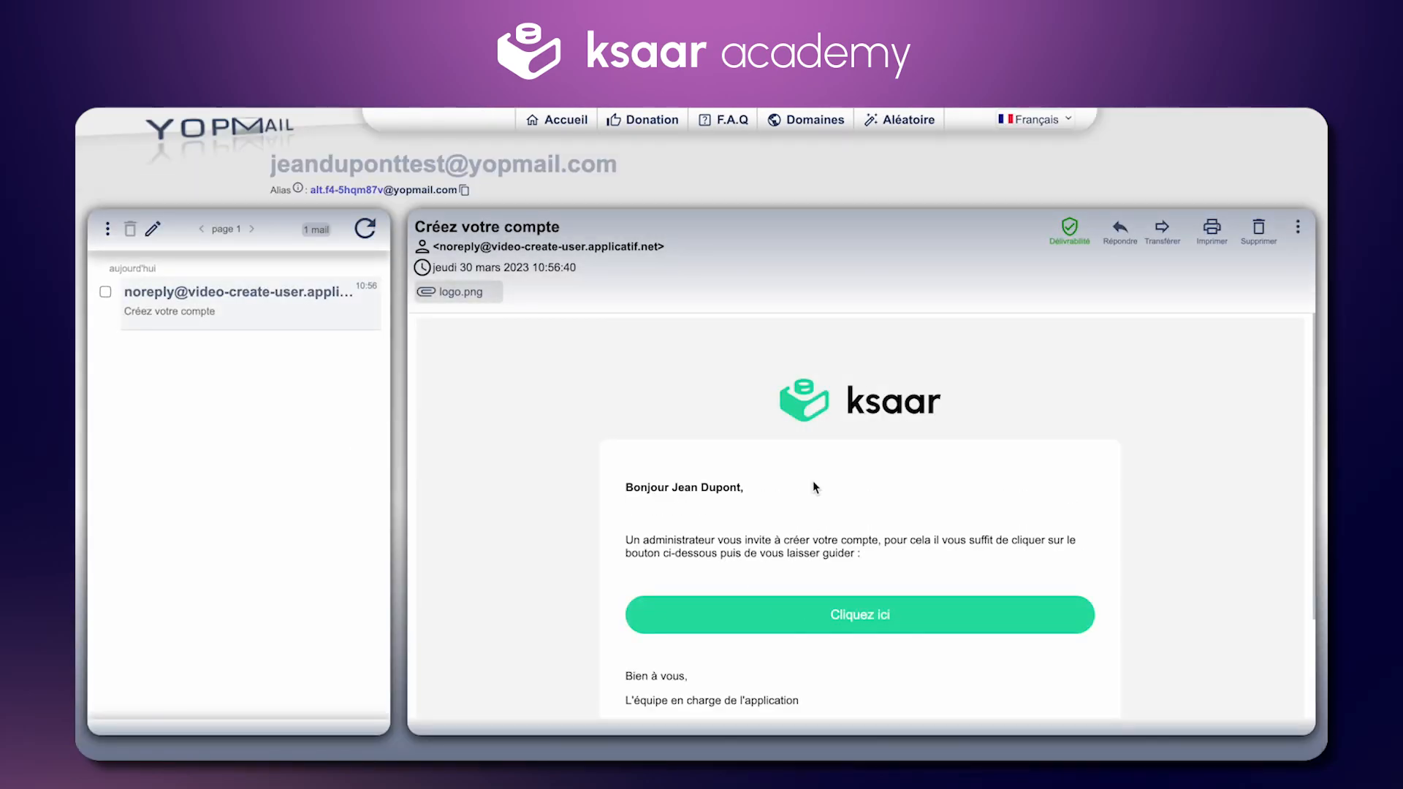
Step: Follow the 'Cliquez ici' link in the 'Créez votre compte' email to the sign-up form
scroll(814, 483, "down", 2)
scroll(731, 467, "up", 1)
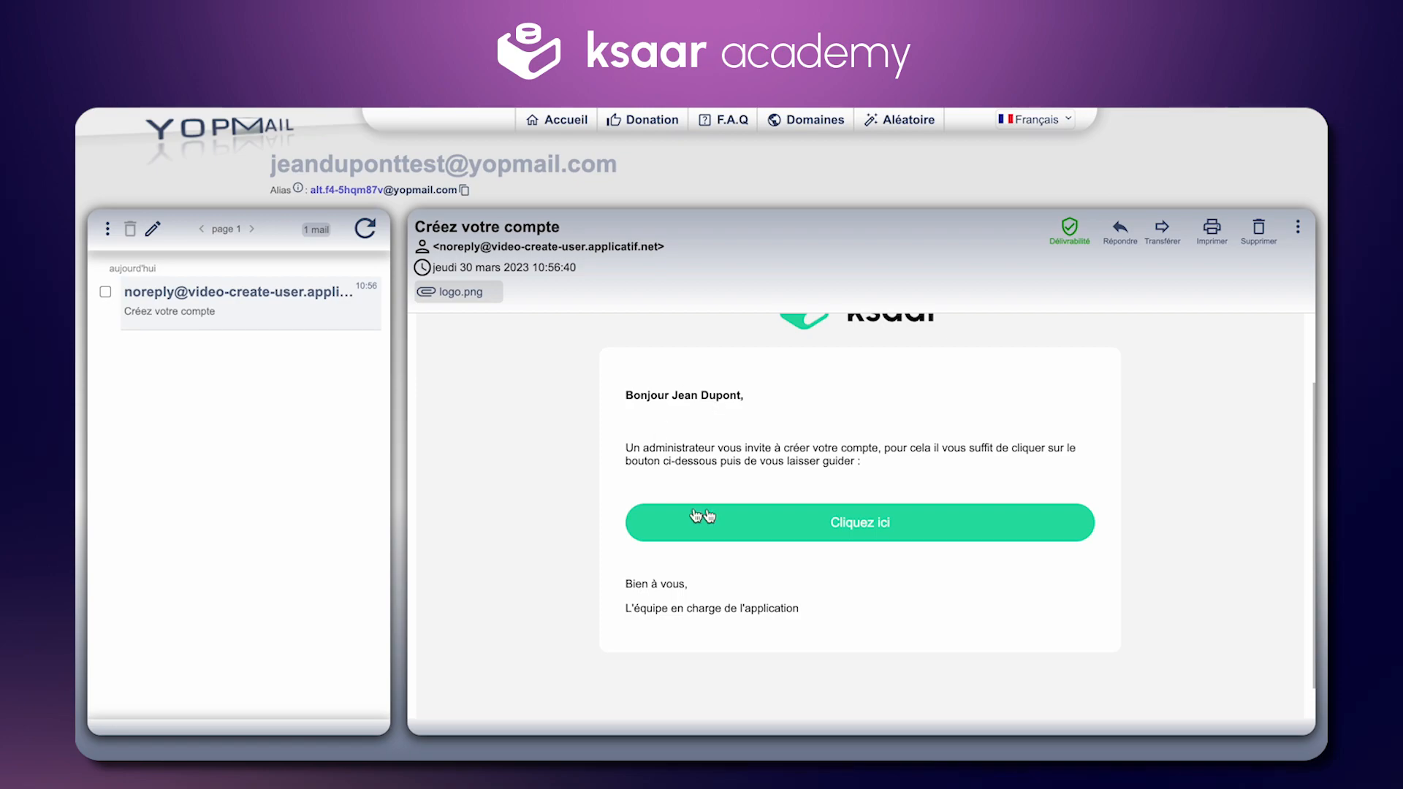
scroll(728, 504, "up", 1)
left_click_drag(703, 433, 743, 431)
left_click(771, 444)
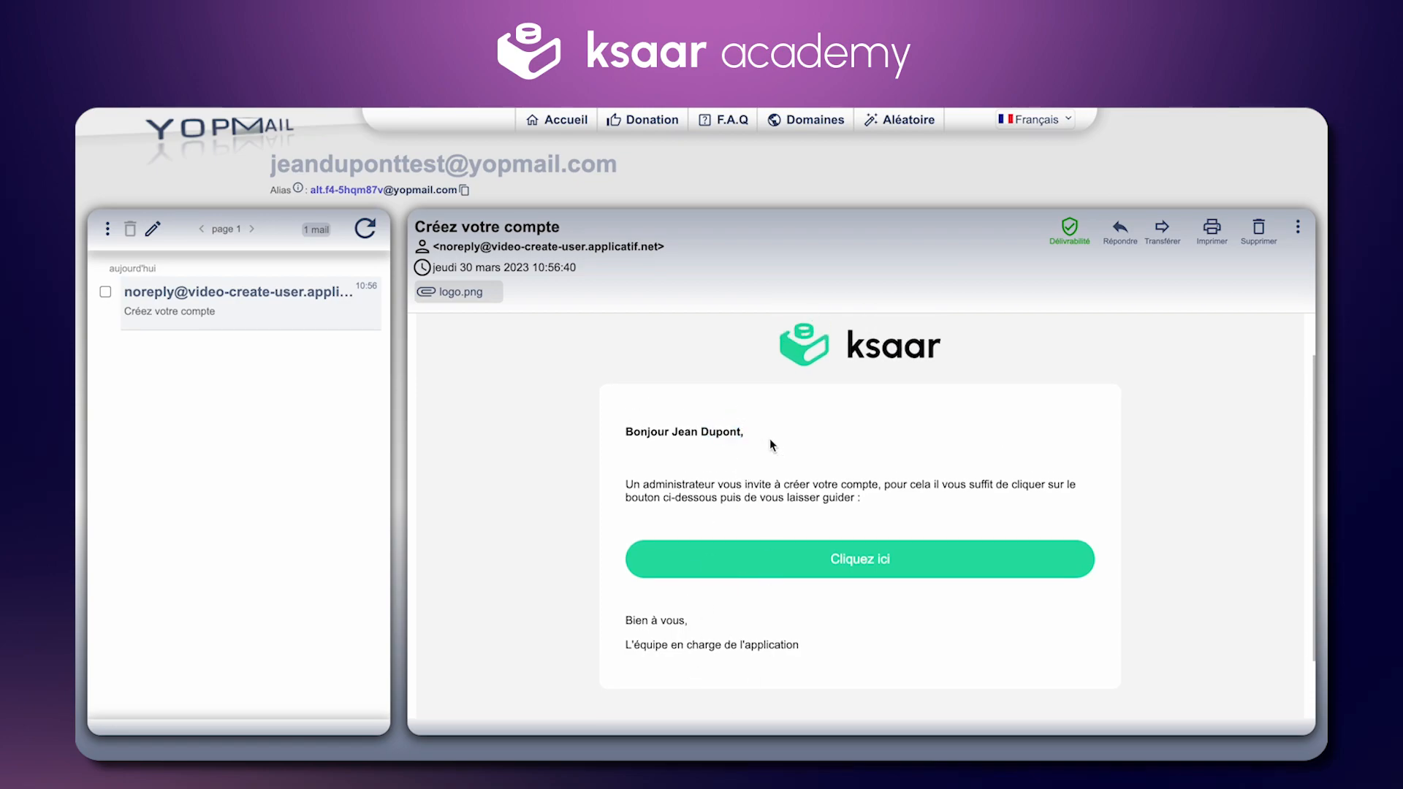
left_click(782, 576)
scroll(752, 341, "down", 1)
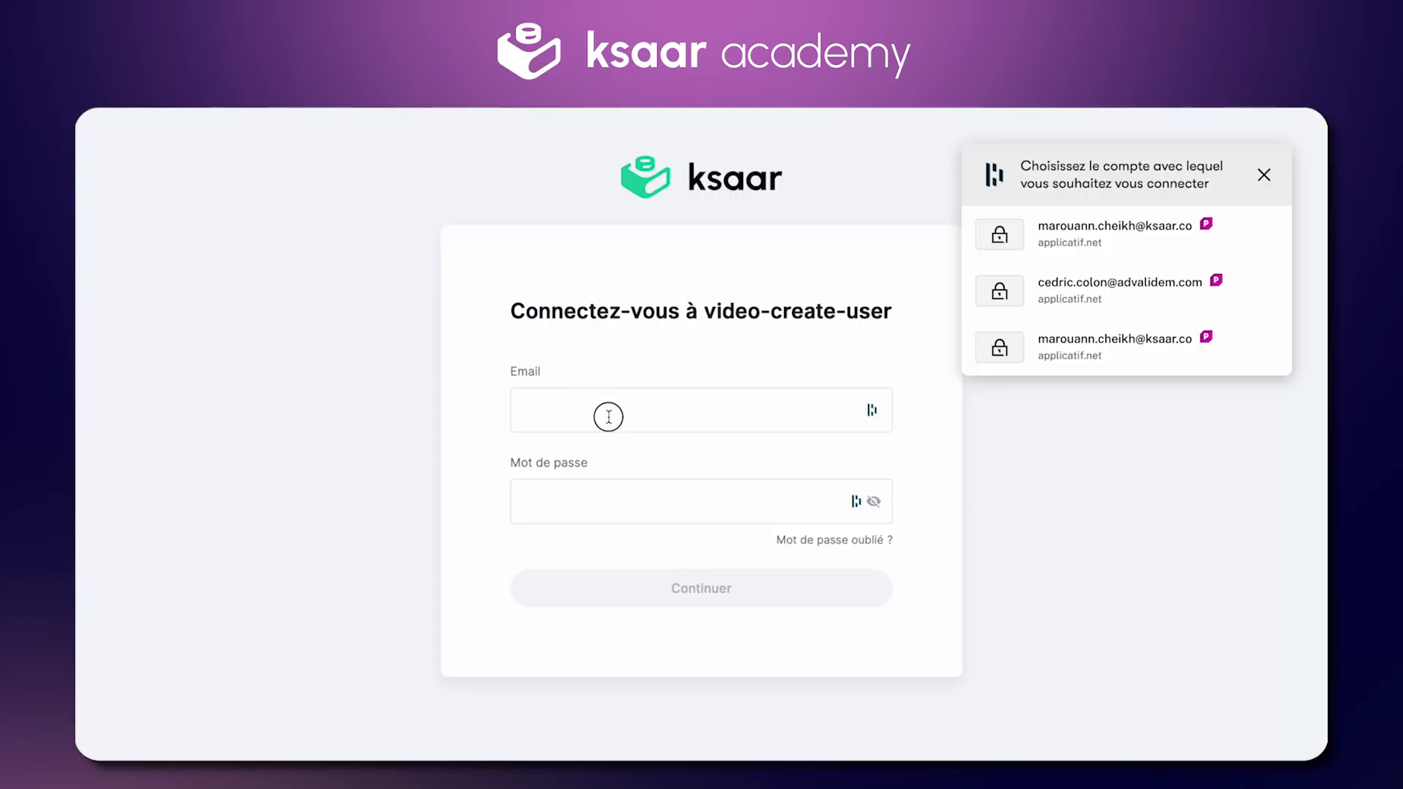
Step: Sign in with the admin's email and password, then dismiss the password-manager prompt
left_click(609, 416)
key("Tab")
type("••")
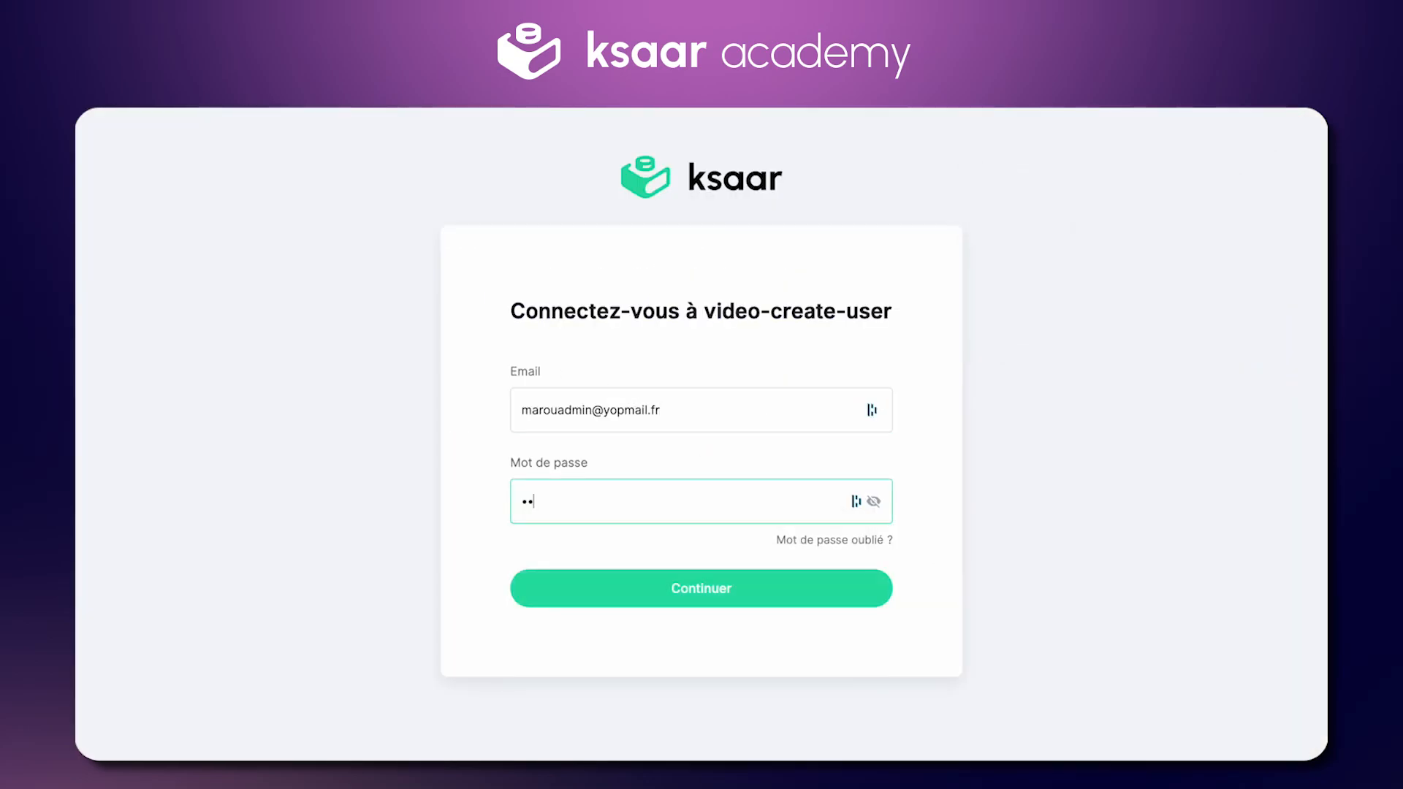
key("Return")
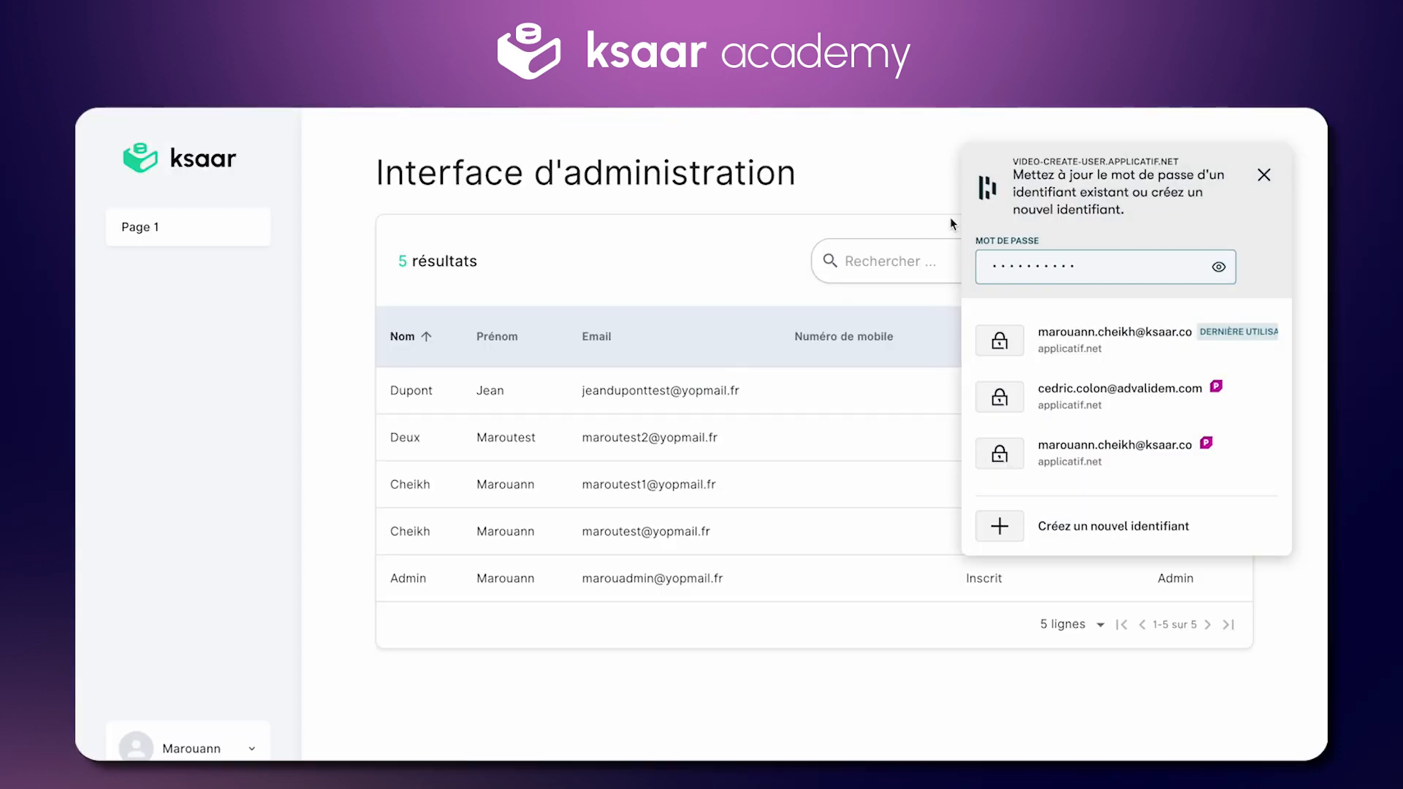
left_click(1264, 175)
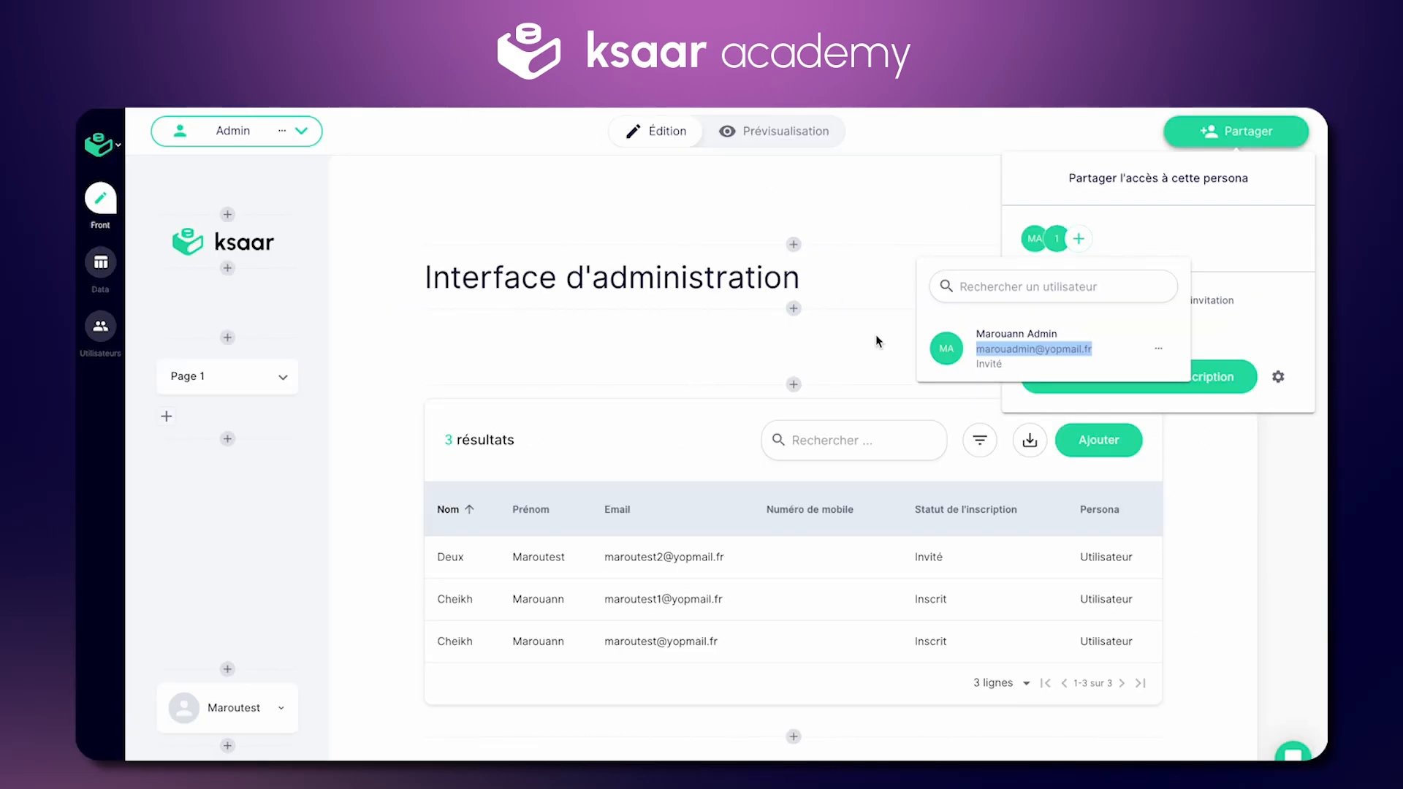
Step: Dismiss the open popups and enable the users table's deactivate, activate and invitation-by-email options
left_click(842, 546)
left_click(1012, 547)
left_click(871, 557)
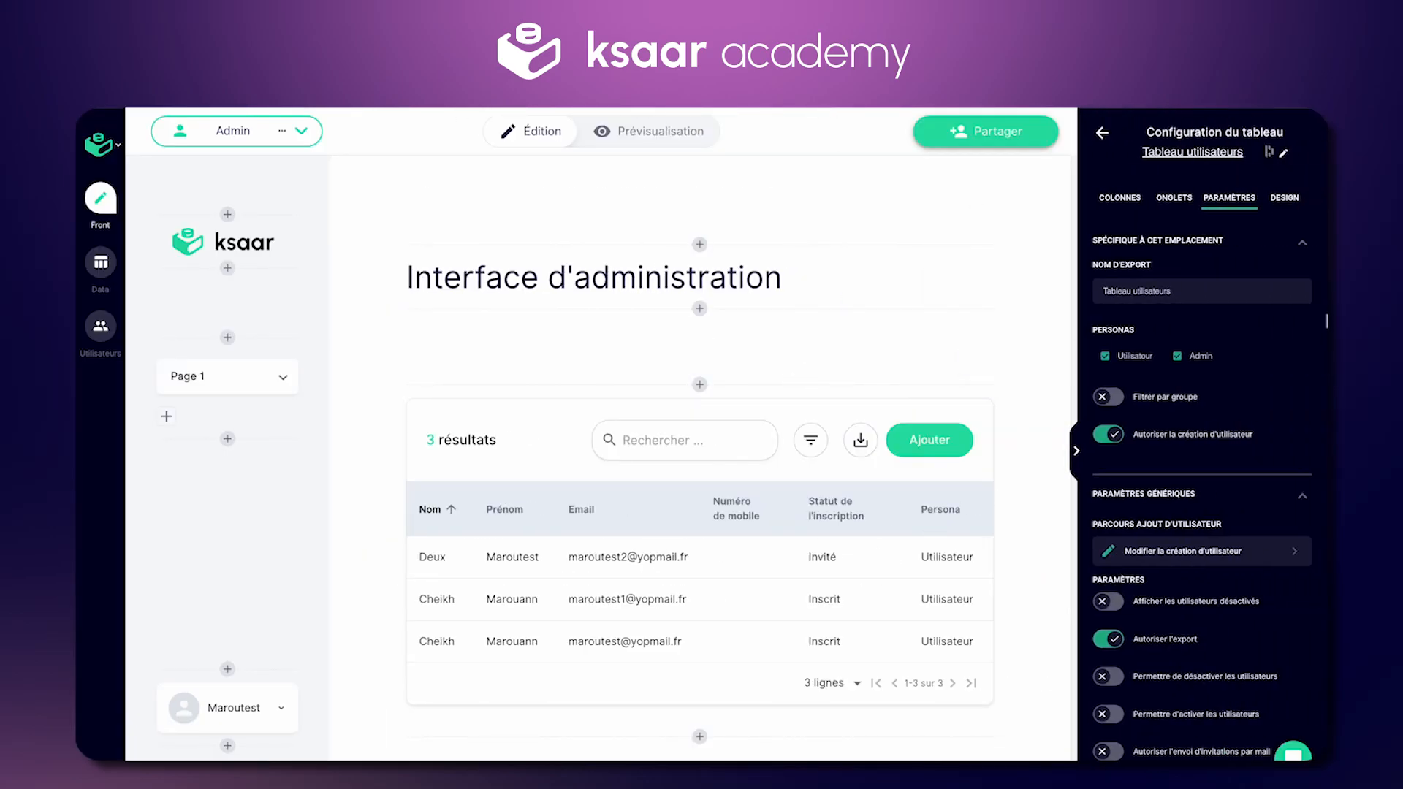
left_click(1117, 678)
left_click(1107, 709)
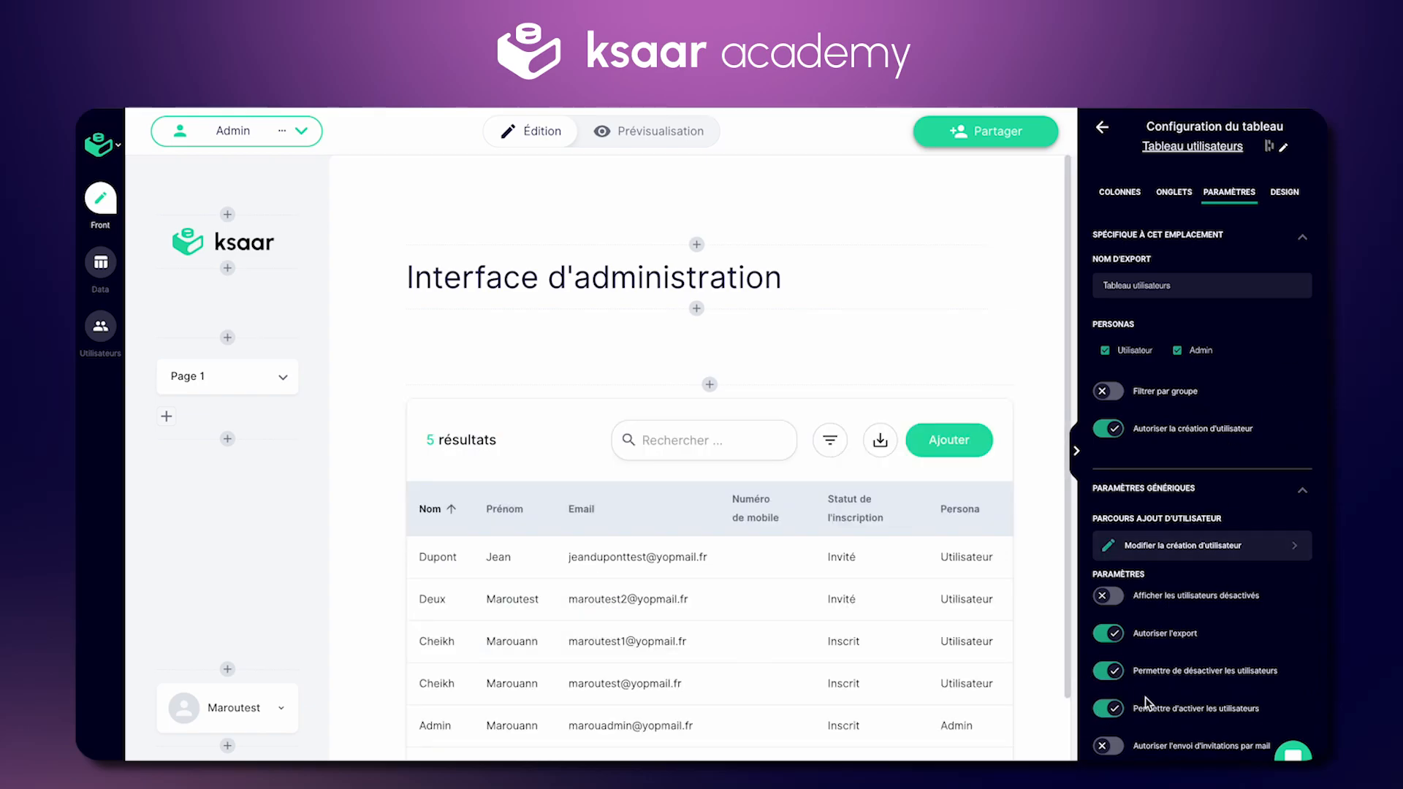
left_click(1109, 746)
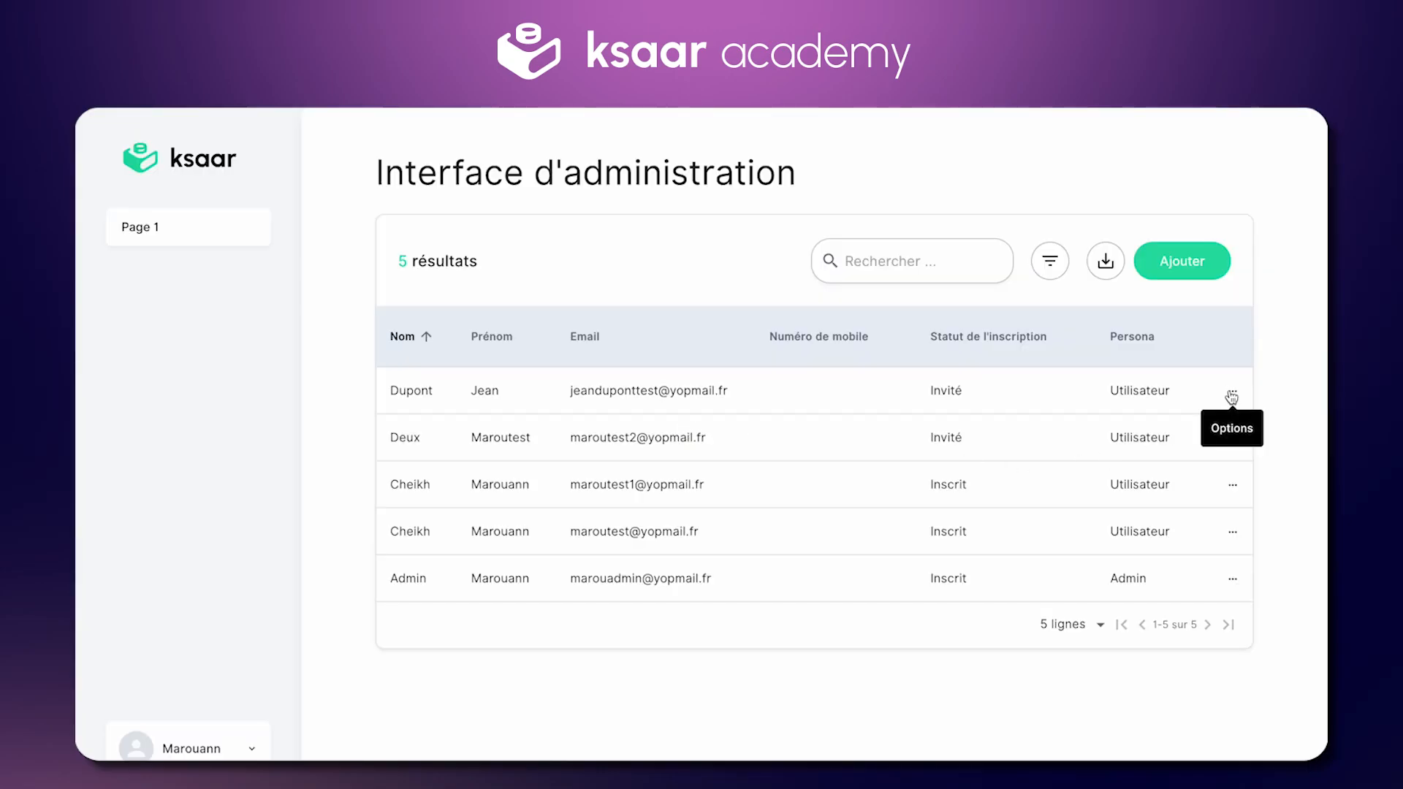
Step: Resend the invitation e-mail to the first user from their row's options menu
left_click(1233, 393)
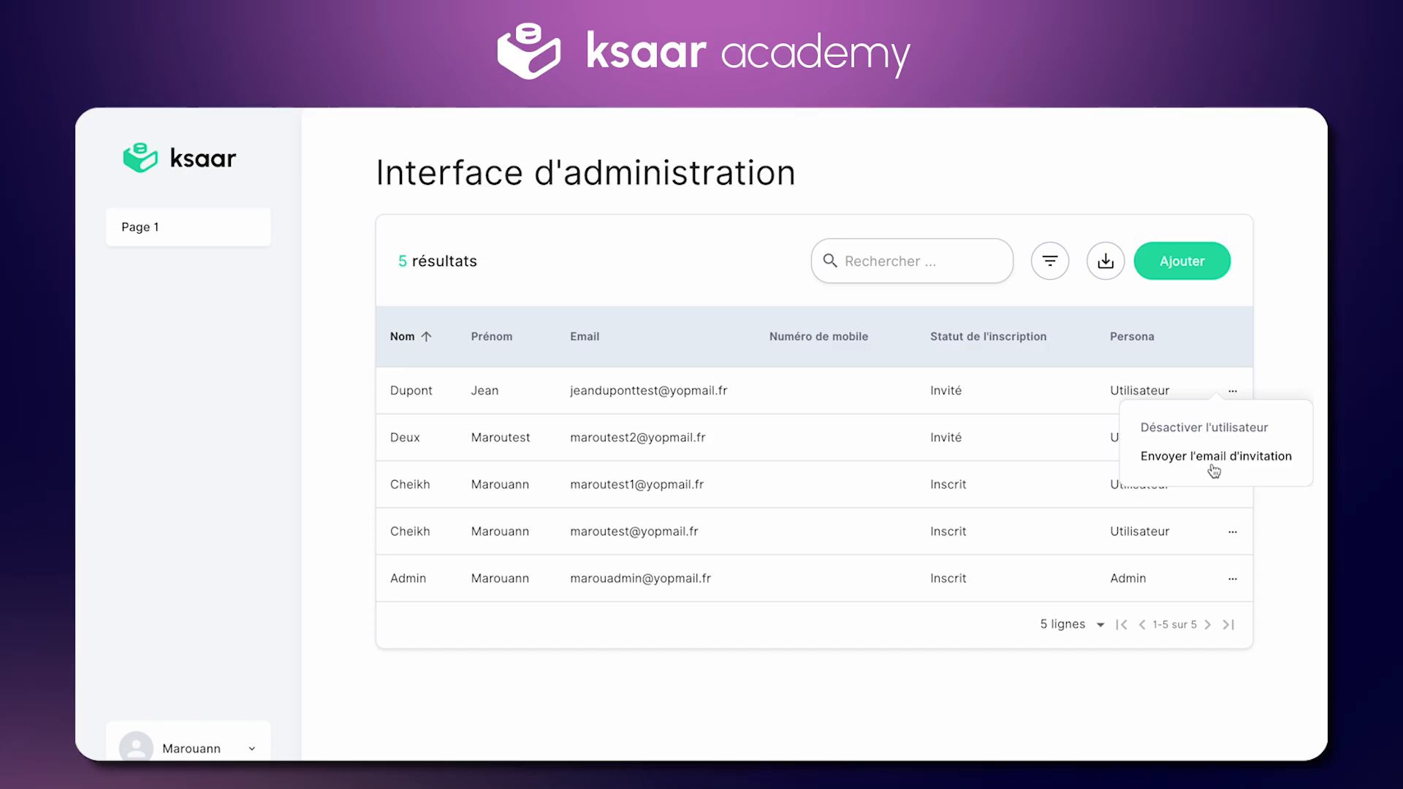
left_click(1214, 456)
left_click(760, 476)
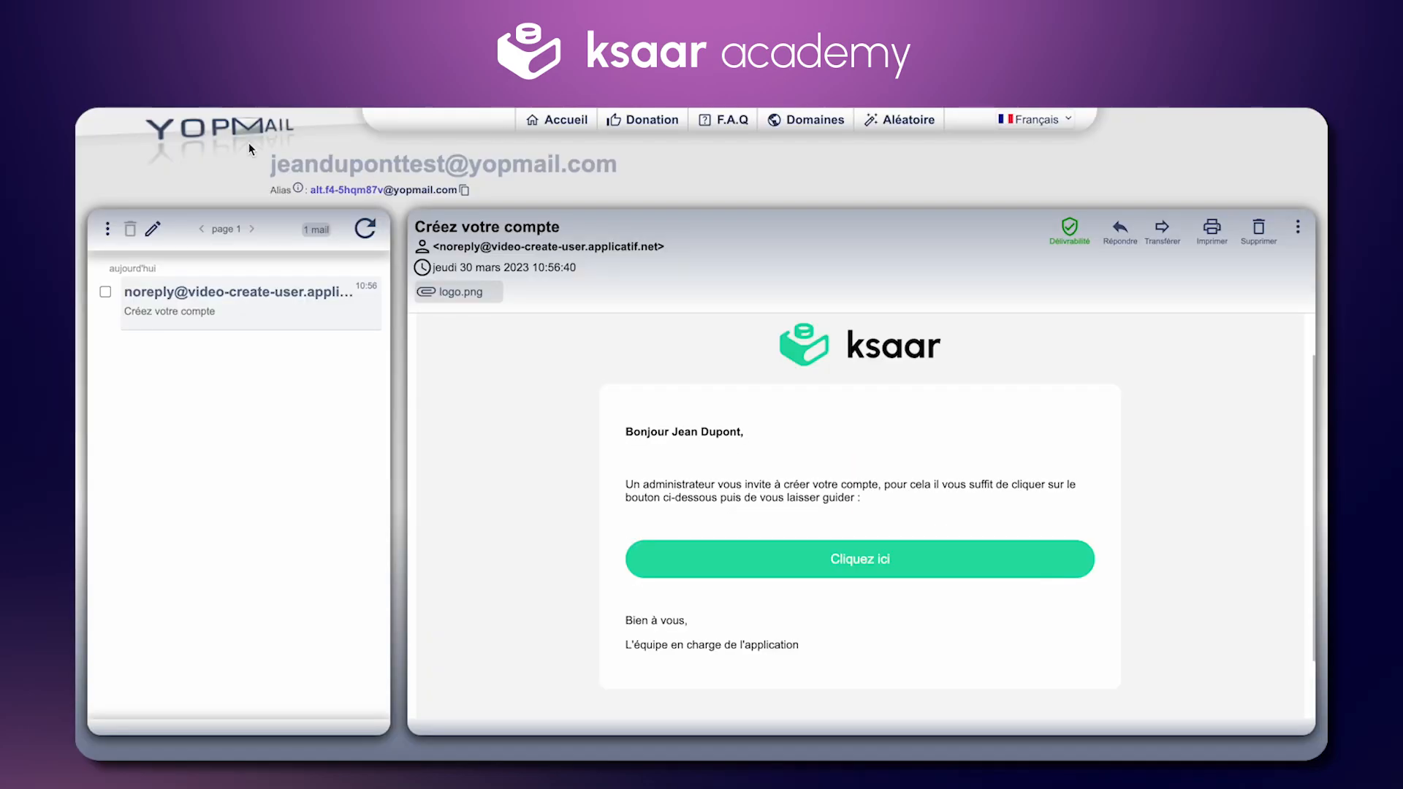
Step: Open the invited user's YOPmail inbox to find the resent invitation, then revisit the row options
left_click(248, 138)
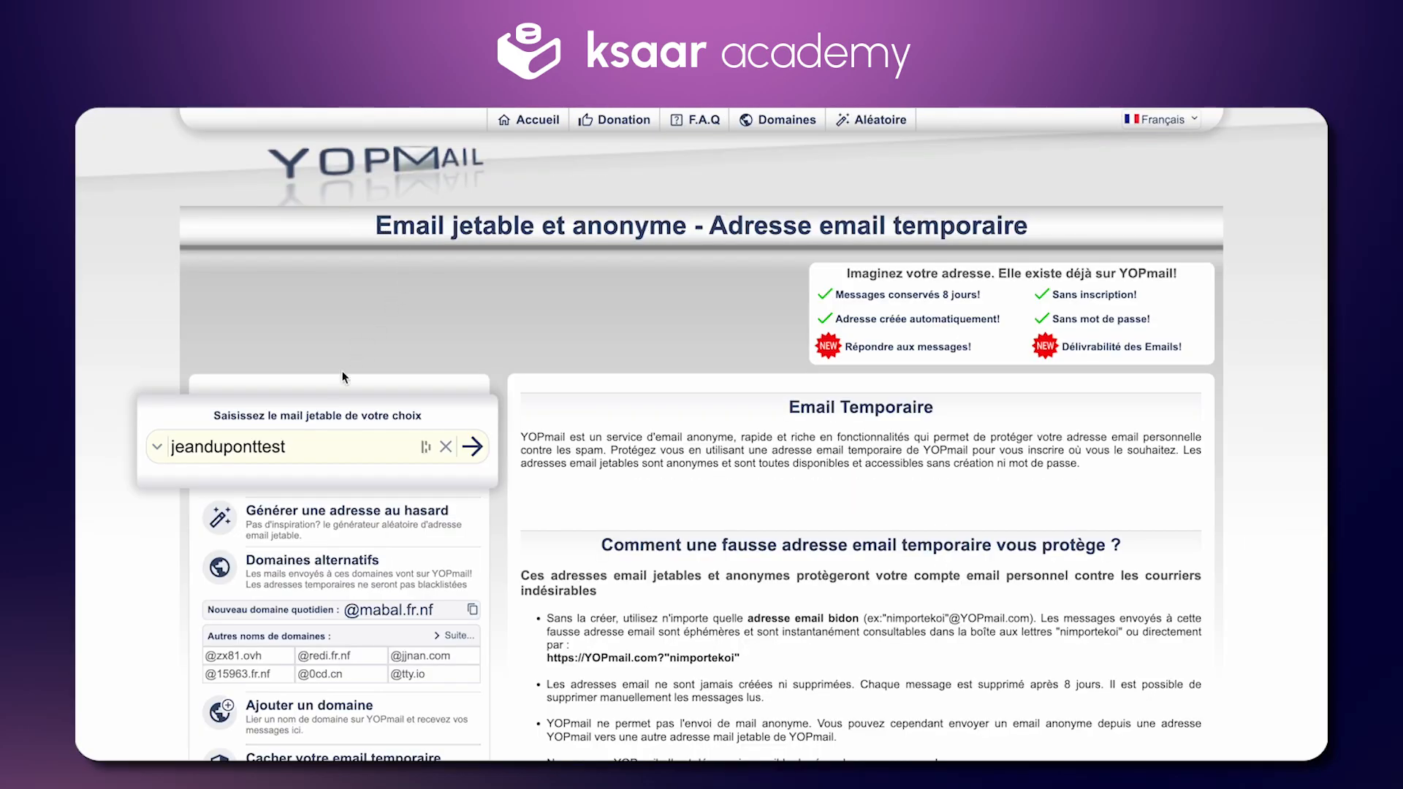
double_click(292, 445)
key("super+v")
key("Return")
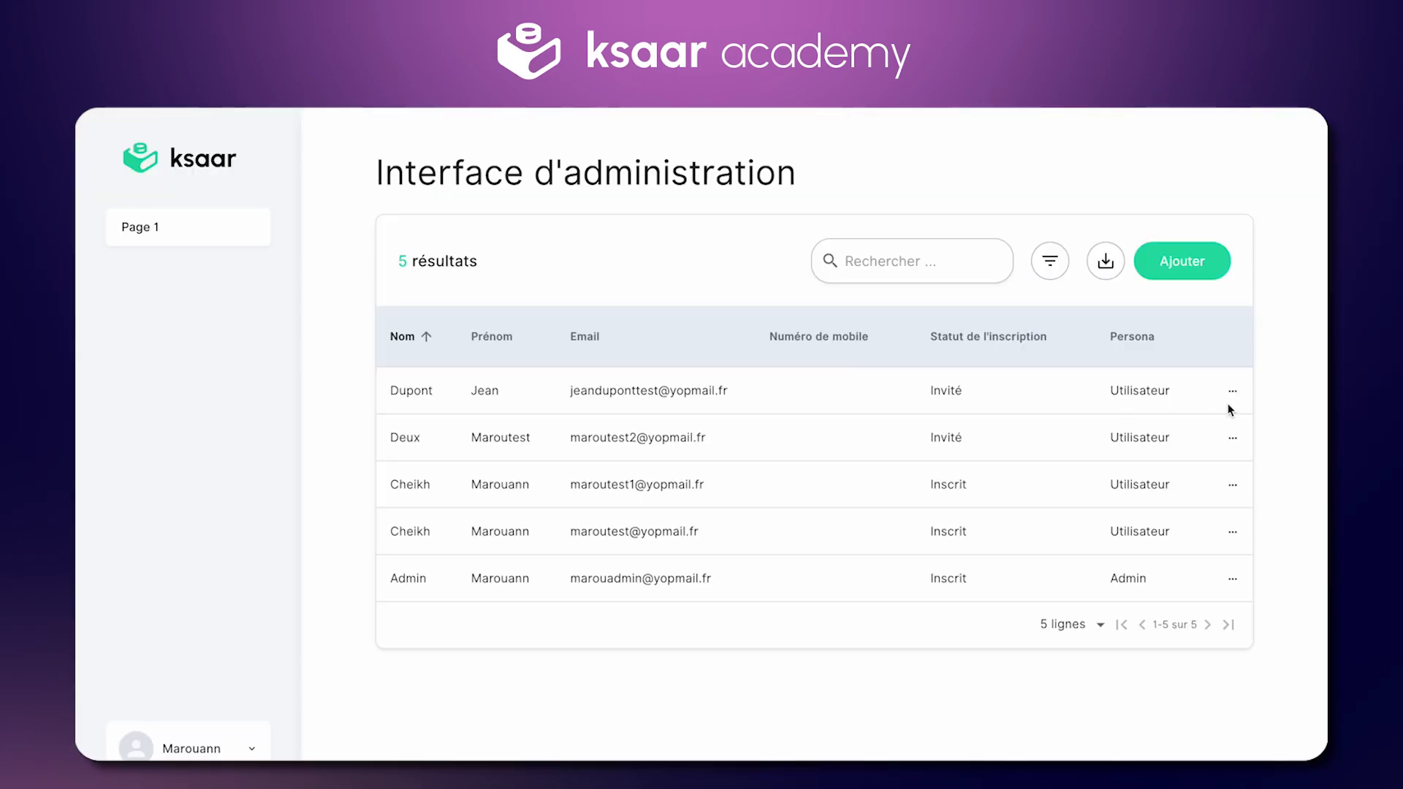
left_click(1232, 391)
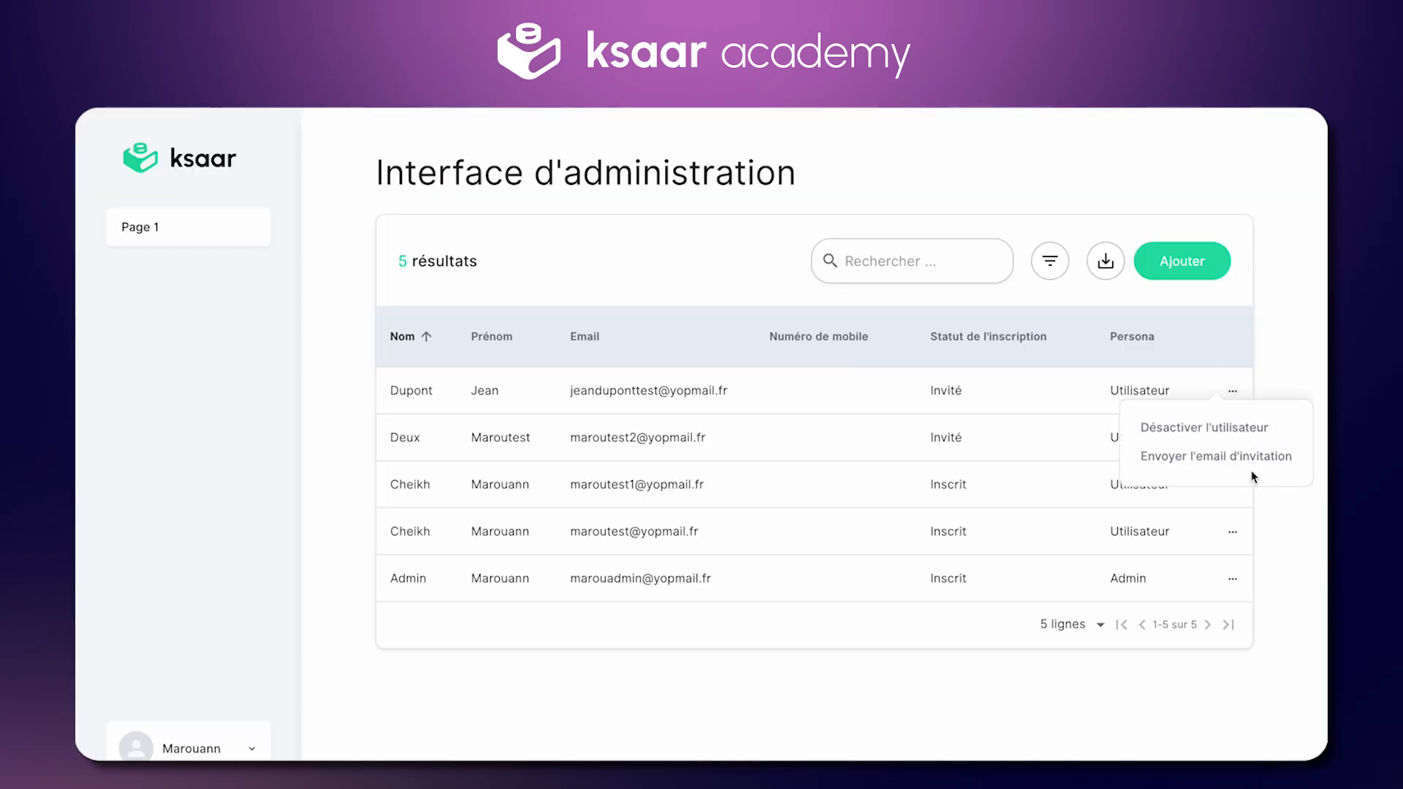
left_click(930, 445)
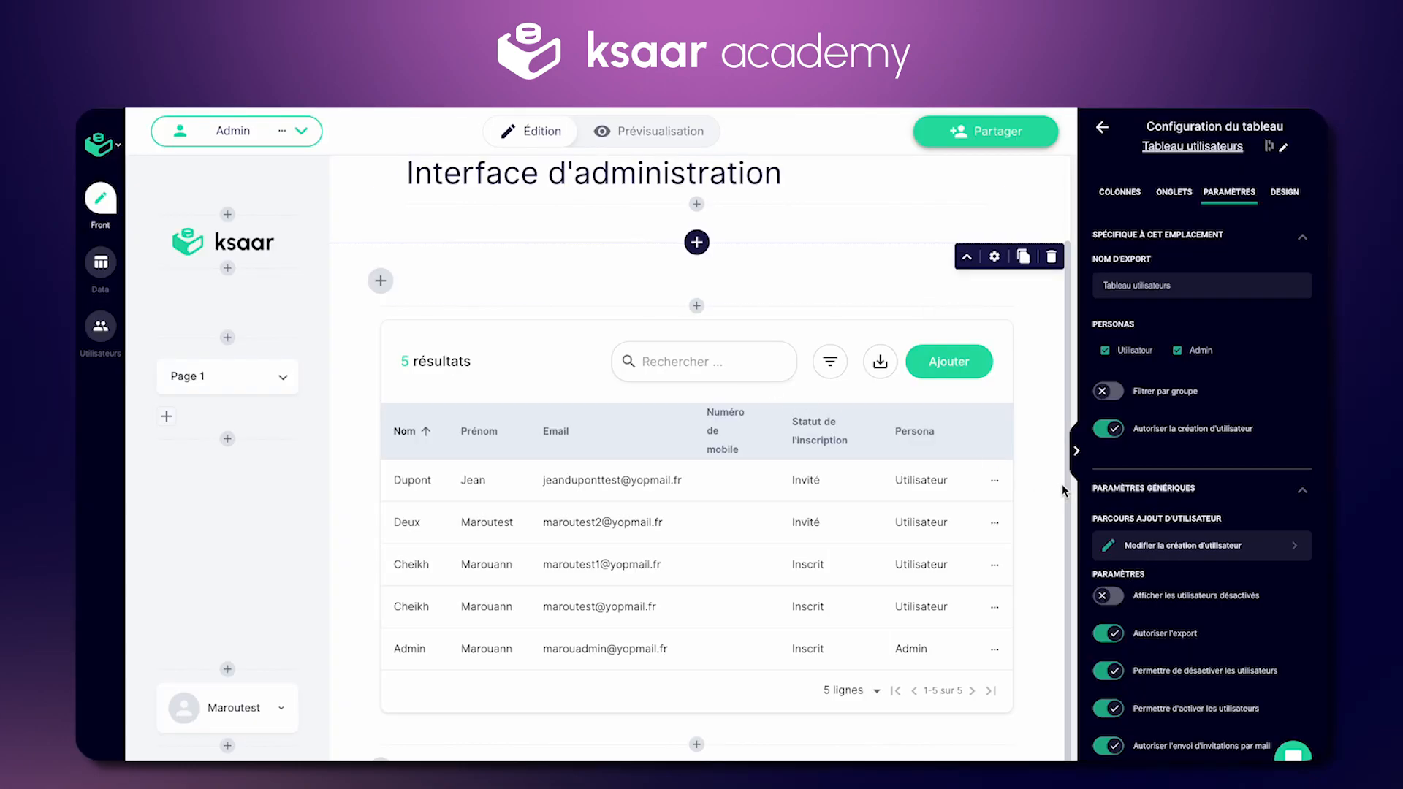
Step: Open the user-creation flow's Créer un utilisateur step and toggle 'Envoyer l'email d'invitation' off and on
left_click(1203, 542)
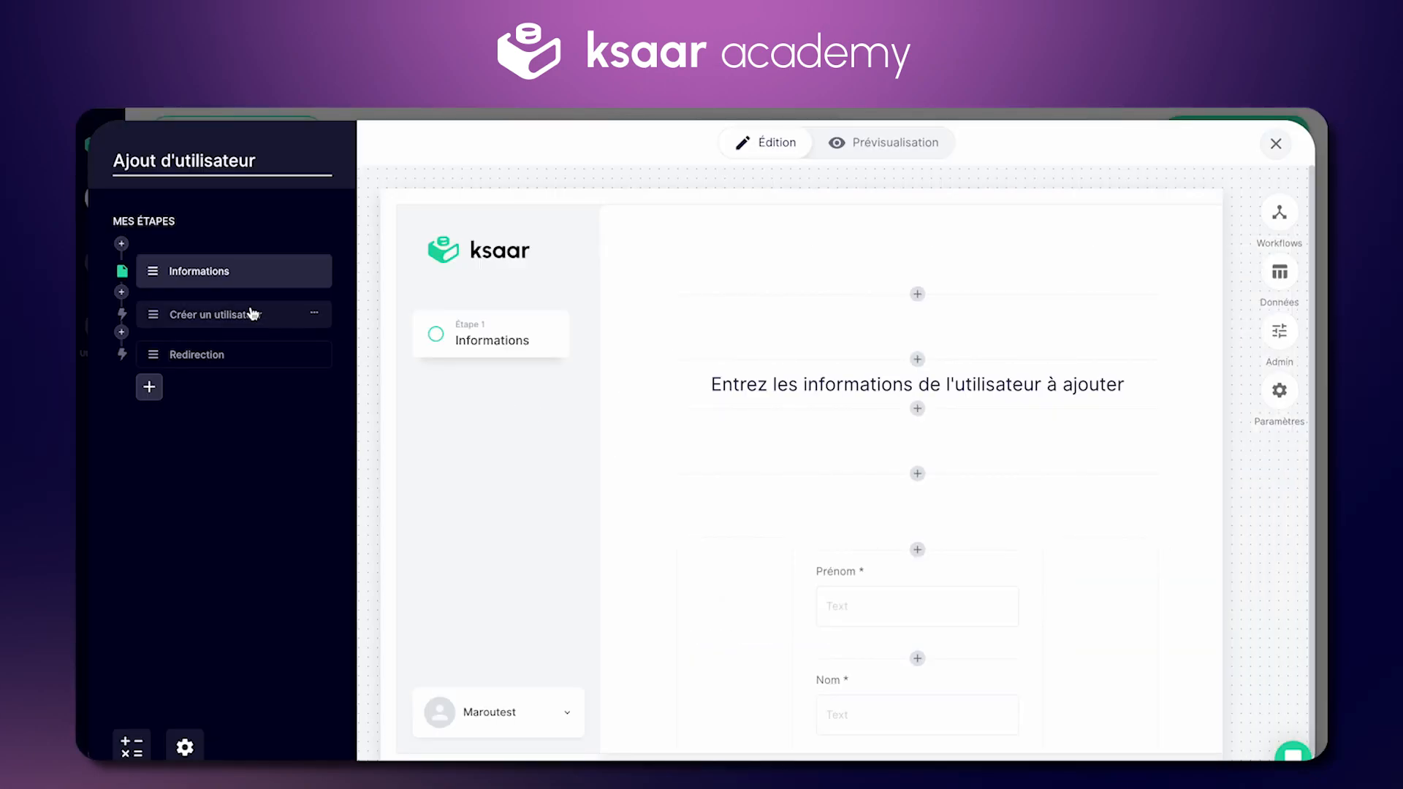
left_click(251, 314)
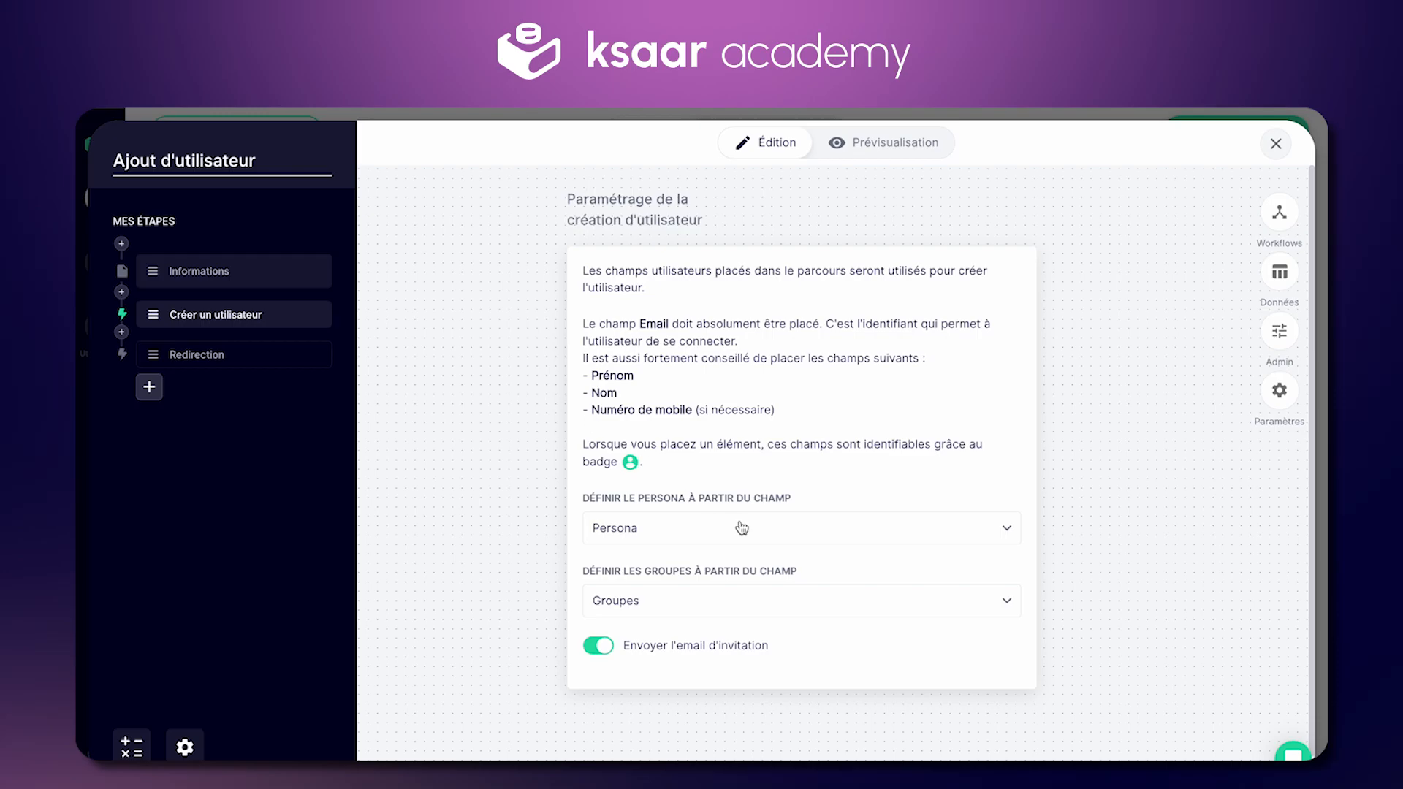
left_click(599, 647)
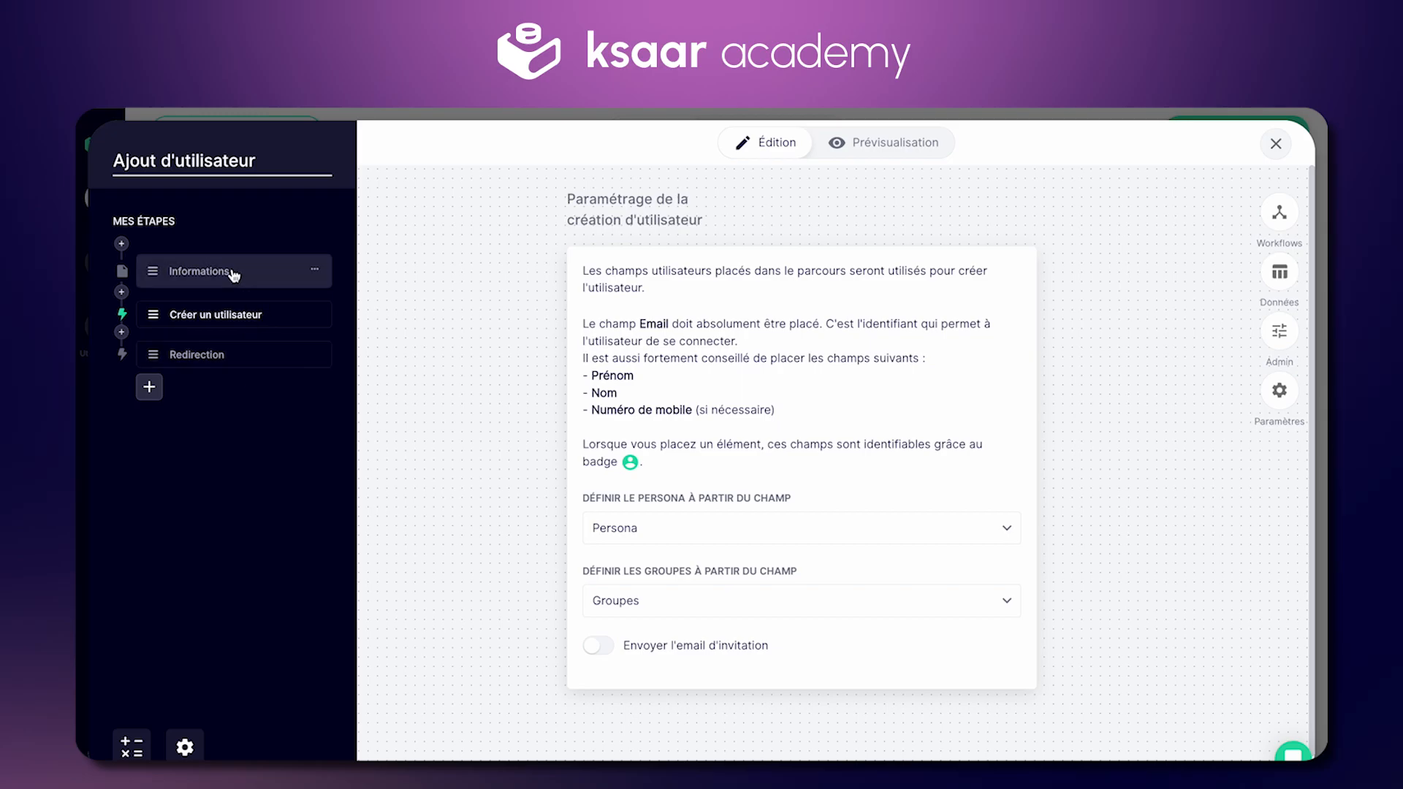
left_click(605, 656)
Step: Close the user-creation flow editor and scroll down the Interface d'administration page
left_click(1276, 144)
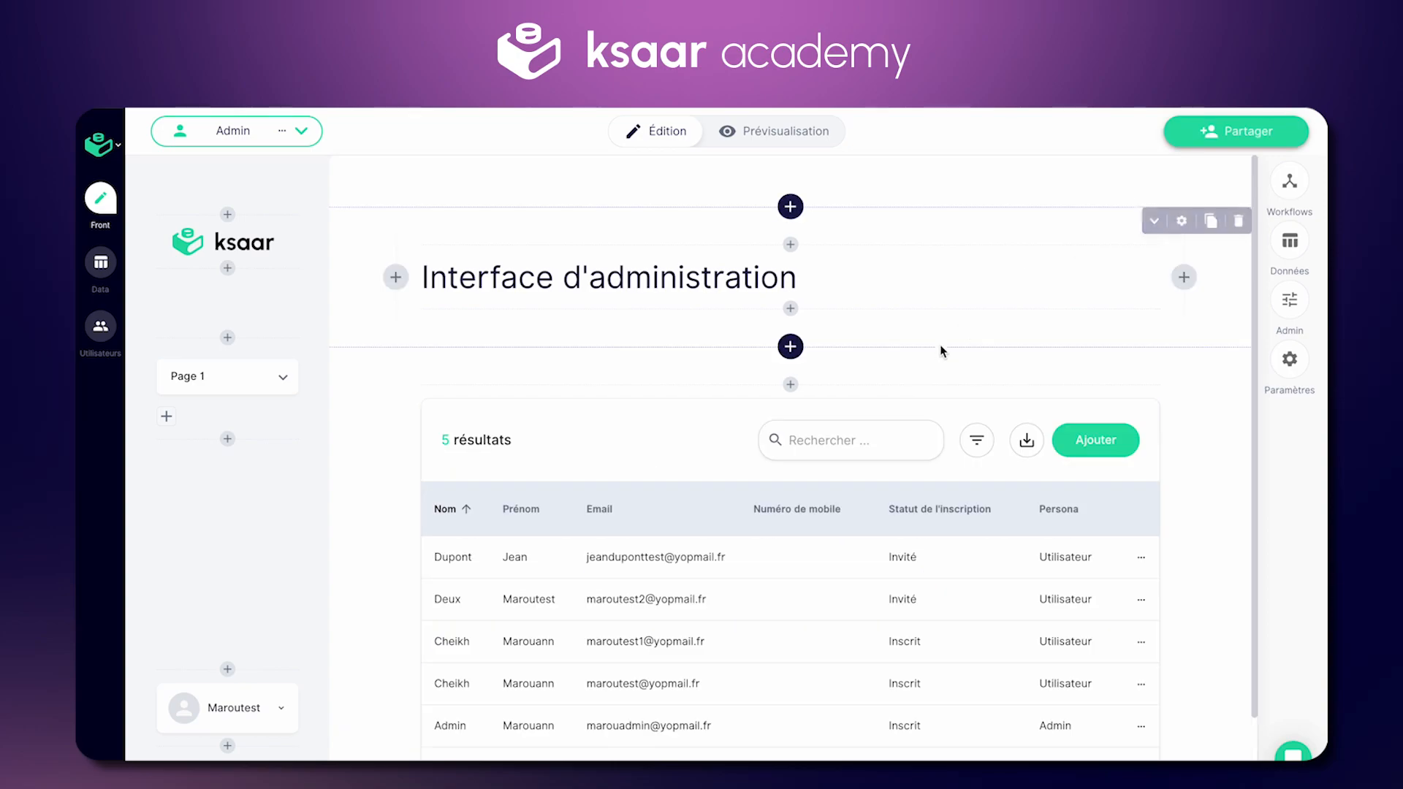
scroll(877, 637, "down", 1)
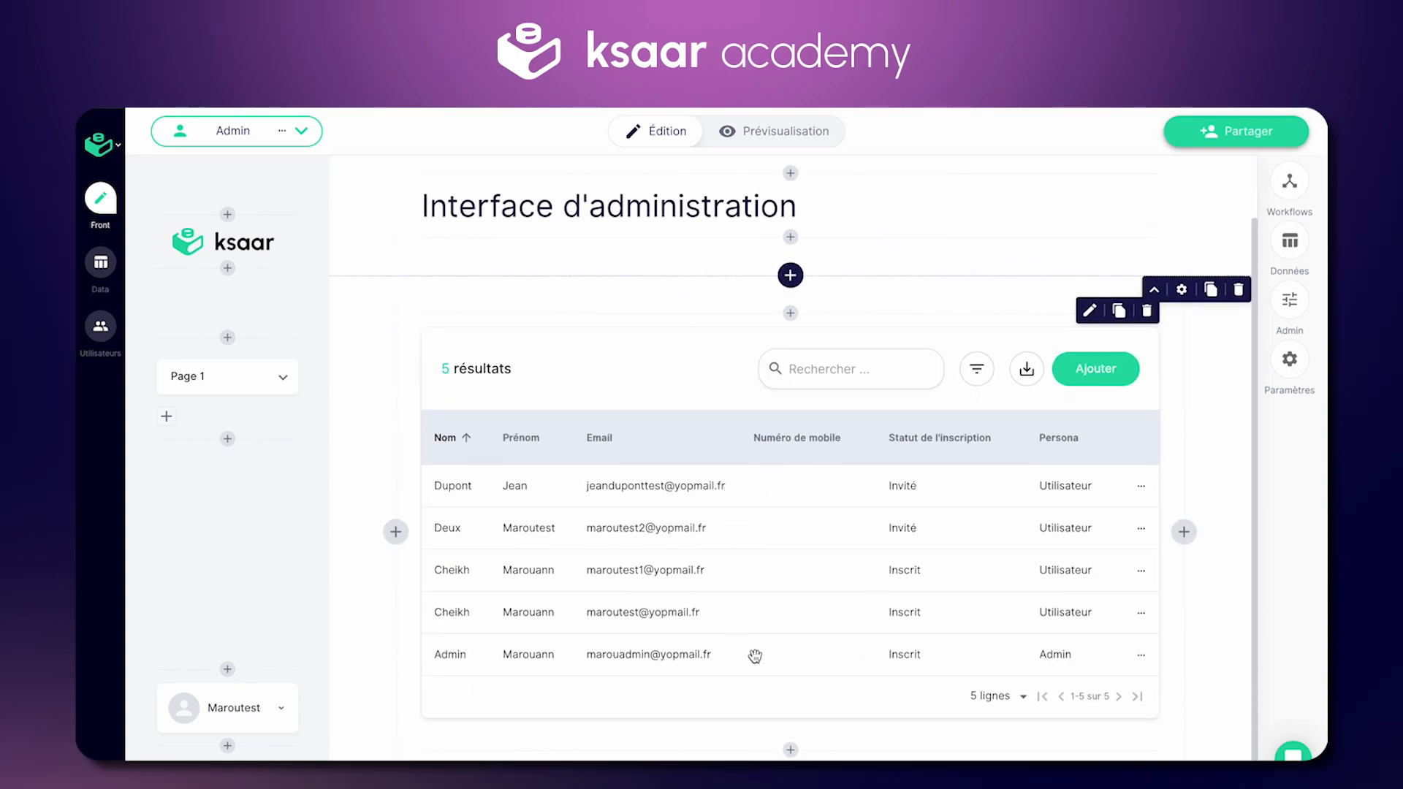
scroll(758, 606, "down", 1)
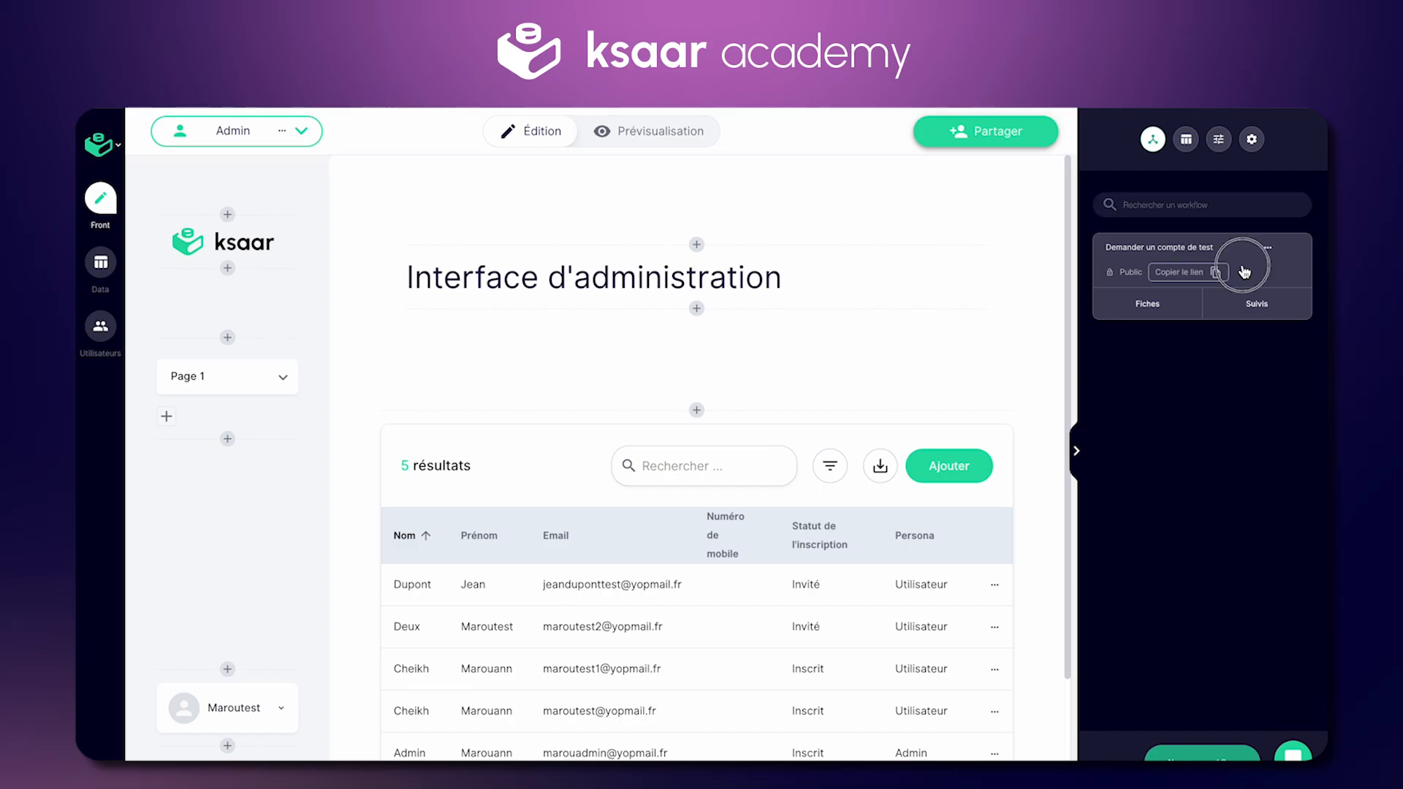
Step: In Demander un compte de test, add a Texte field labelled Prénom with identifier Demande_Prenom
left_click(1244, 272)
left_click(221, 176)
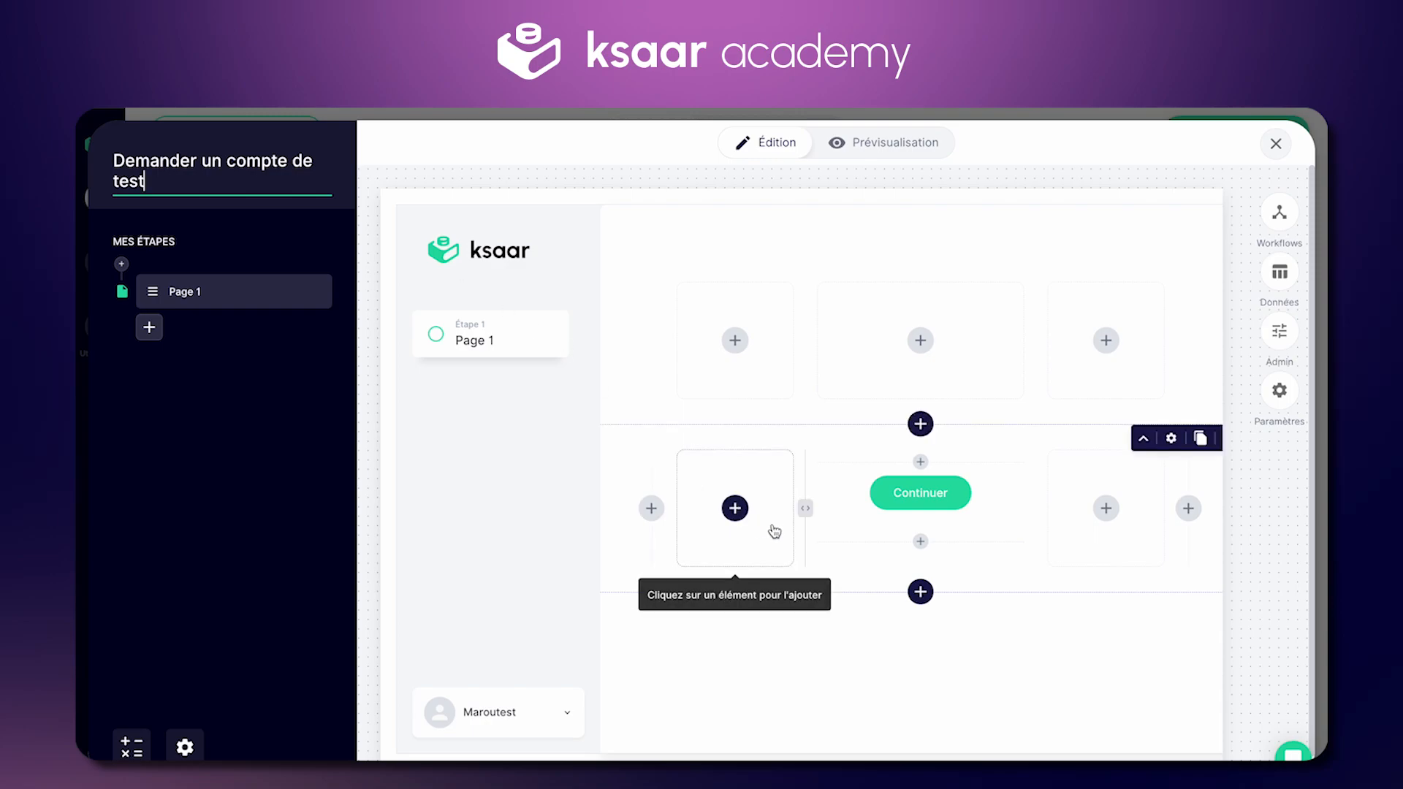
left_click(883, 340)
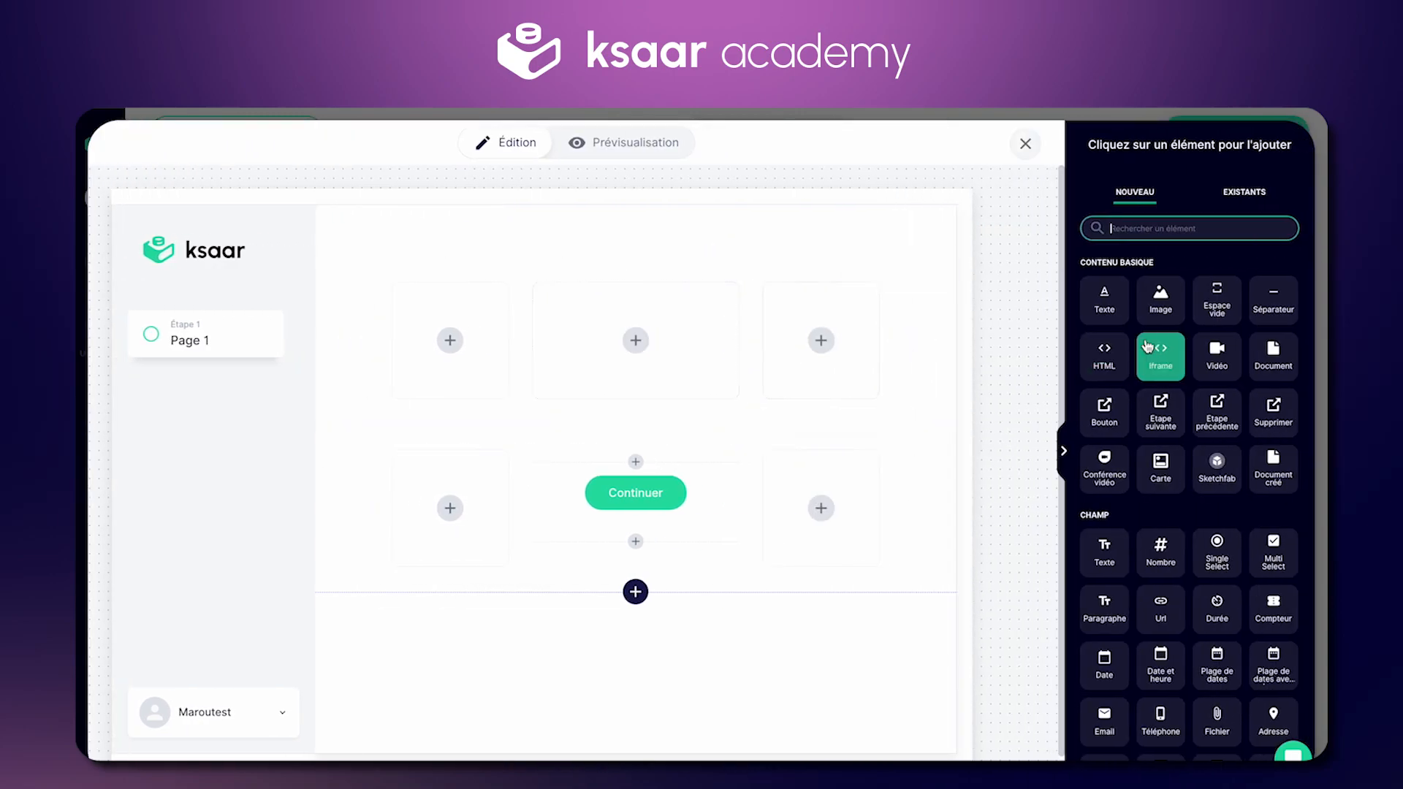
left_click(1107, 570)
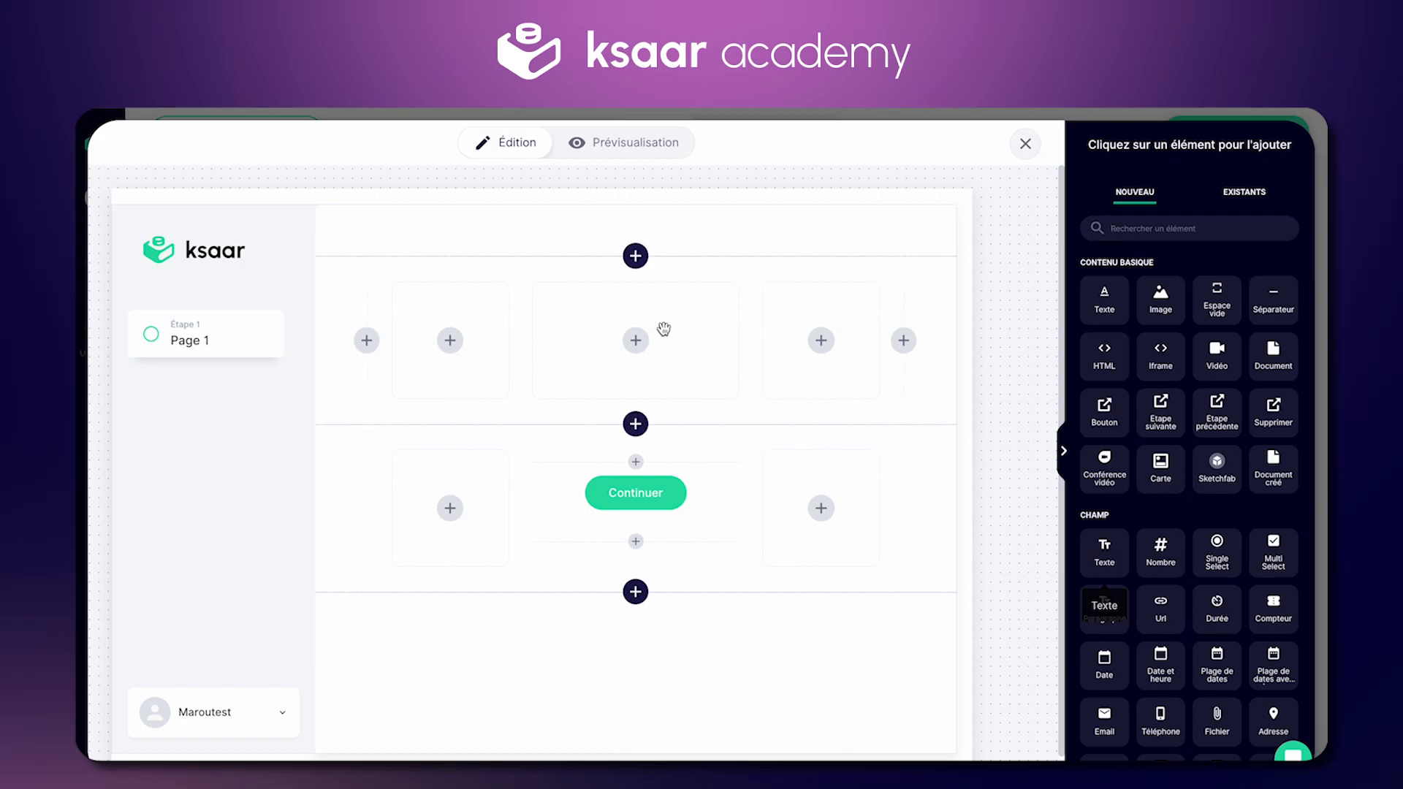
left_click(640, 354)
double_click(1130, 294)
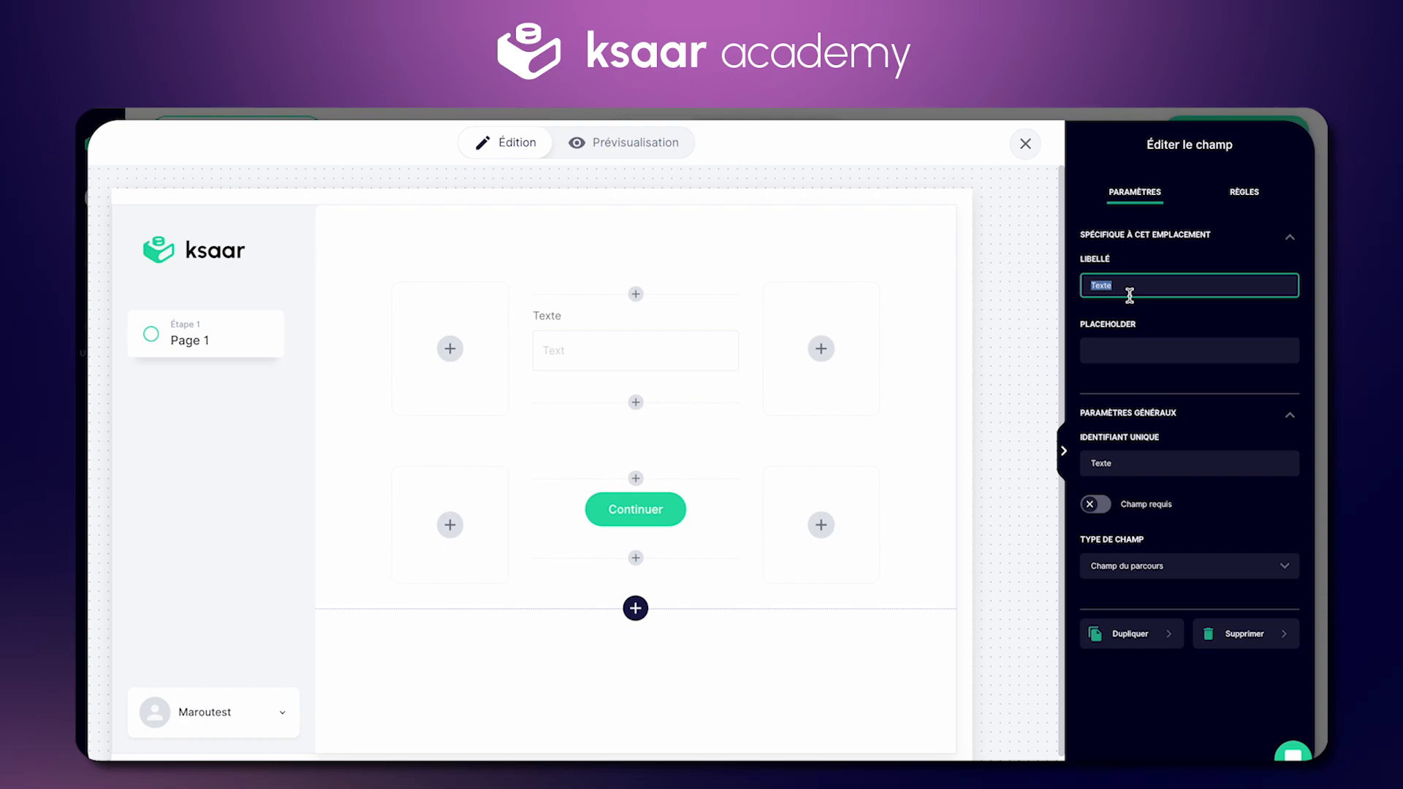
type("F")
type("rénom")
double_click(1150, 464)
type("D")
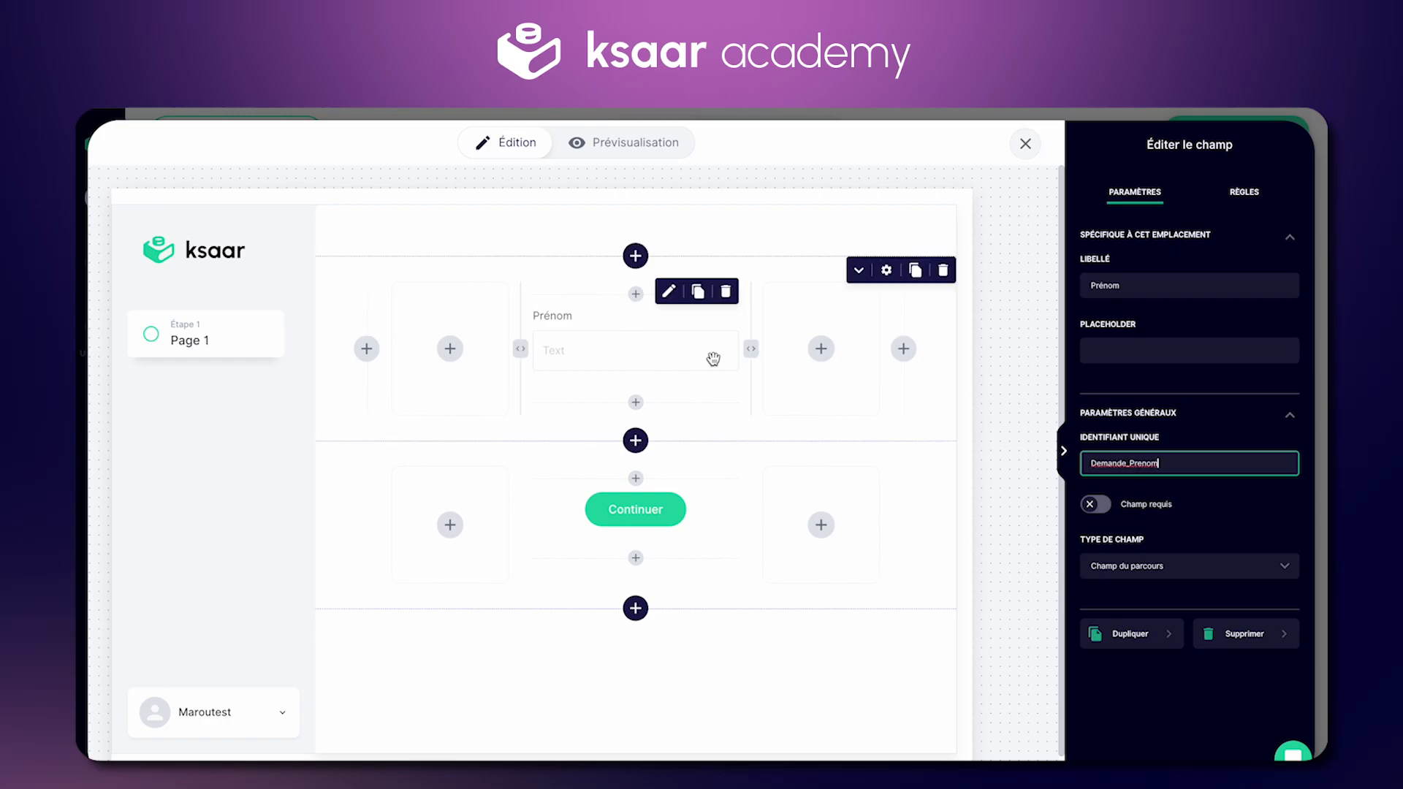
Step: Duplicate the Prénom field as Nom with identifier Demande_Nom
left_click(821, 348)
left_click(689, 307)
left_click(698, 291)
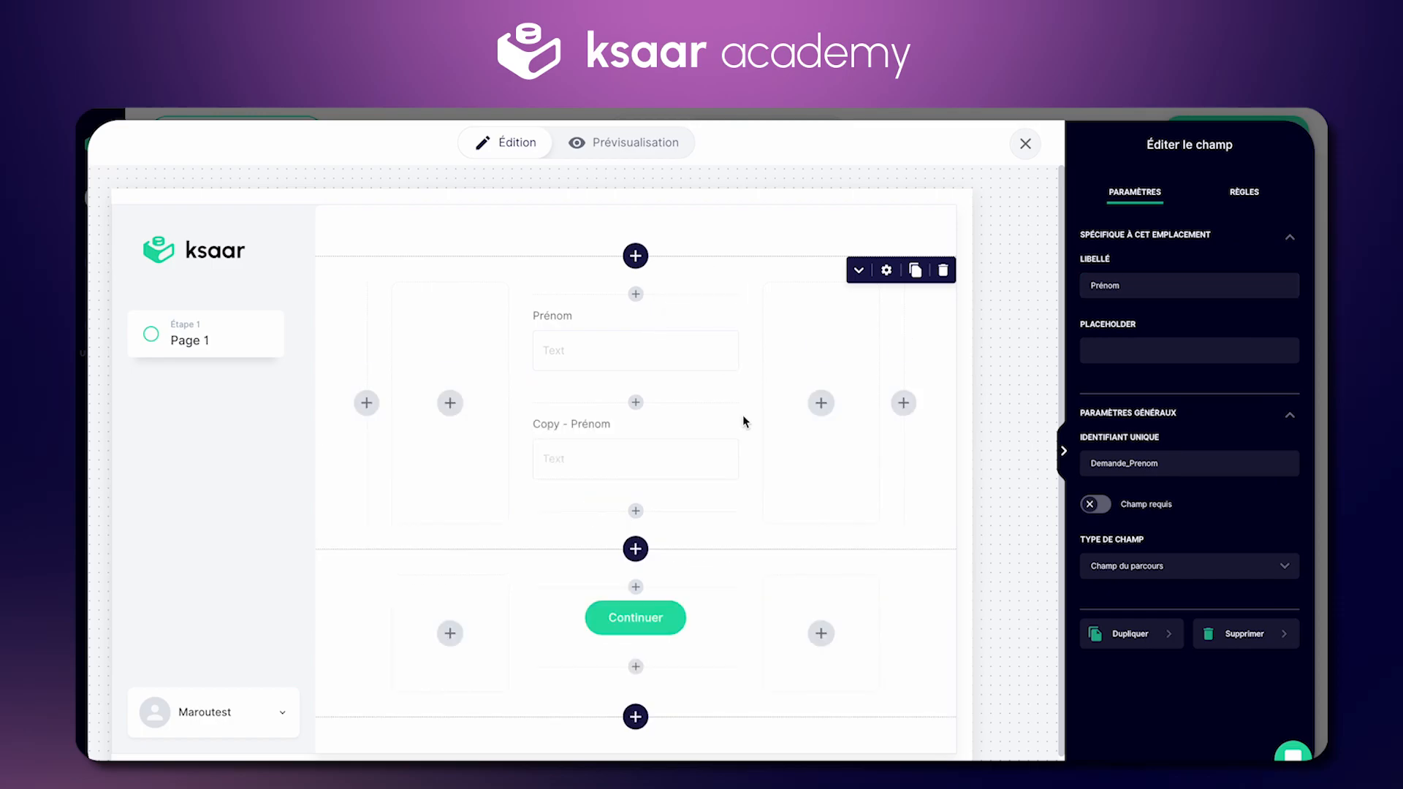
triple_click(1102, 295)
type("Nom")
left_click_drag(1166, 464, 1129, 463)
type("Nom")
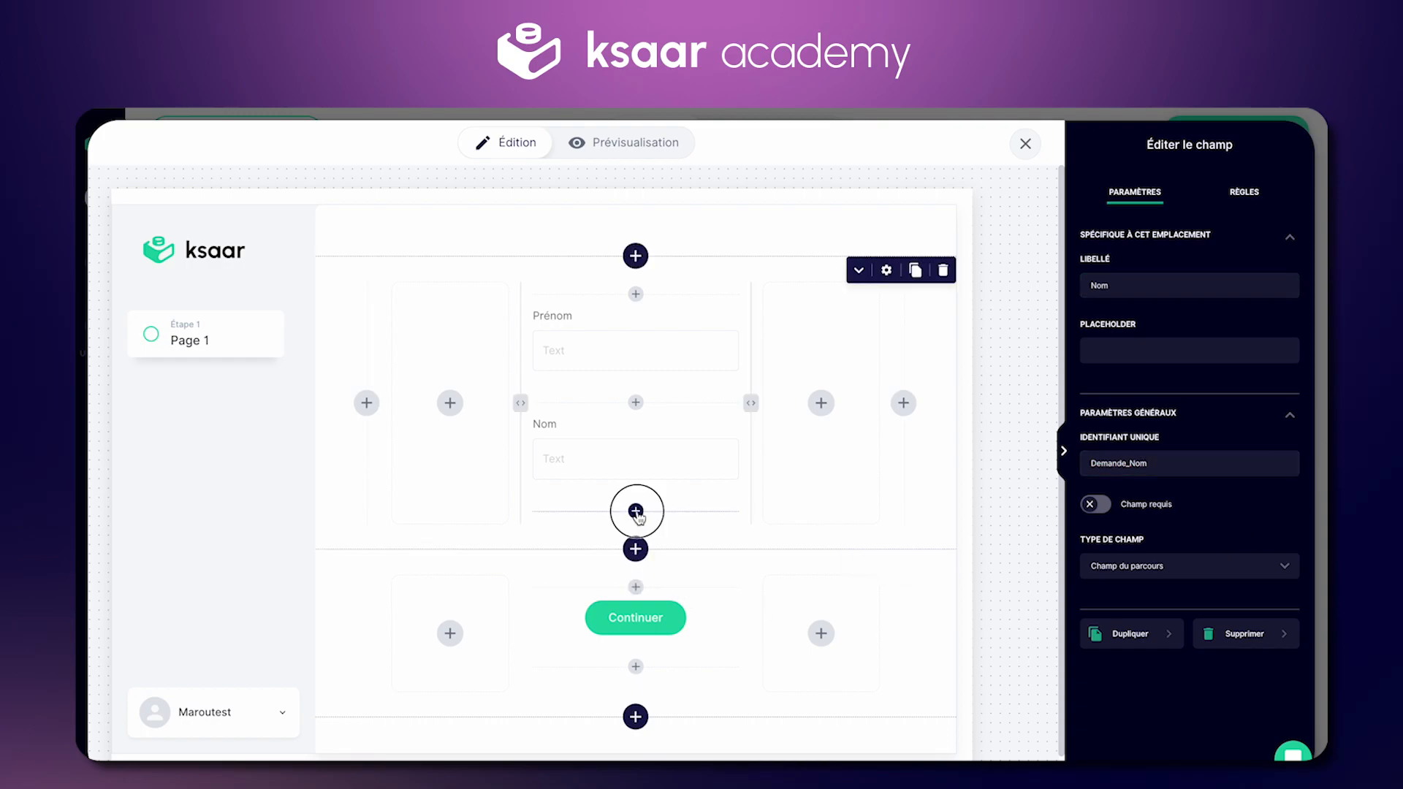
left_click(636, 511)
scroll(1217, 365, "down", 2)
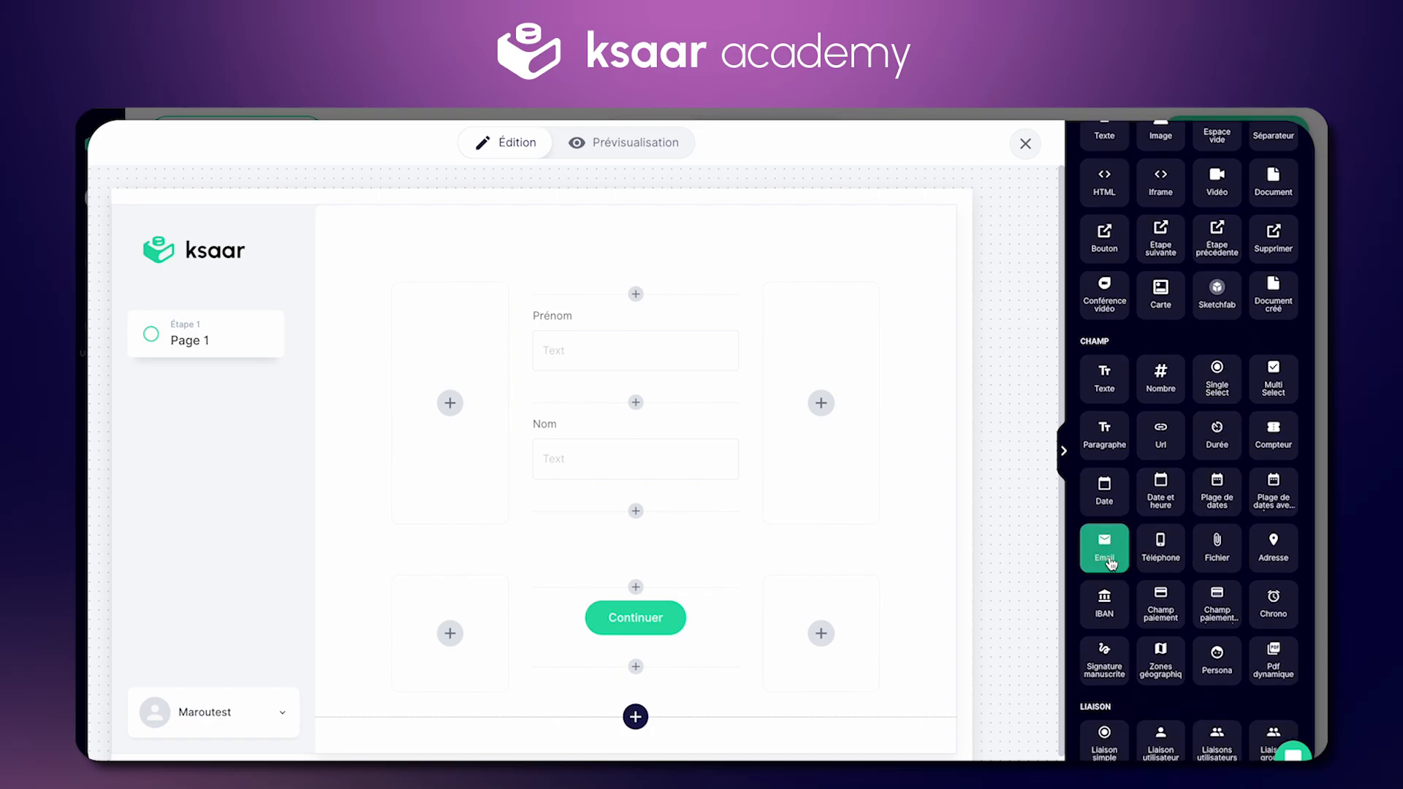
Step: Add an Email field below Nom, labelled Email with identifier Demande_Email
left_click(1104, 563)
left_click(622, 581)
left_click(1244, 285)
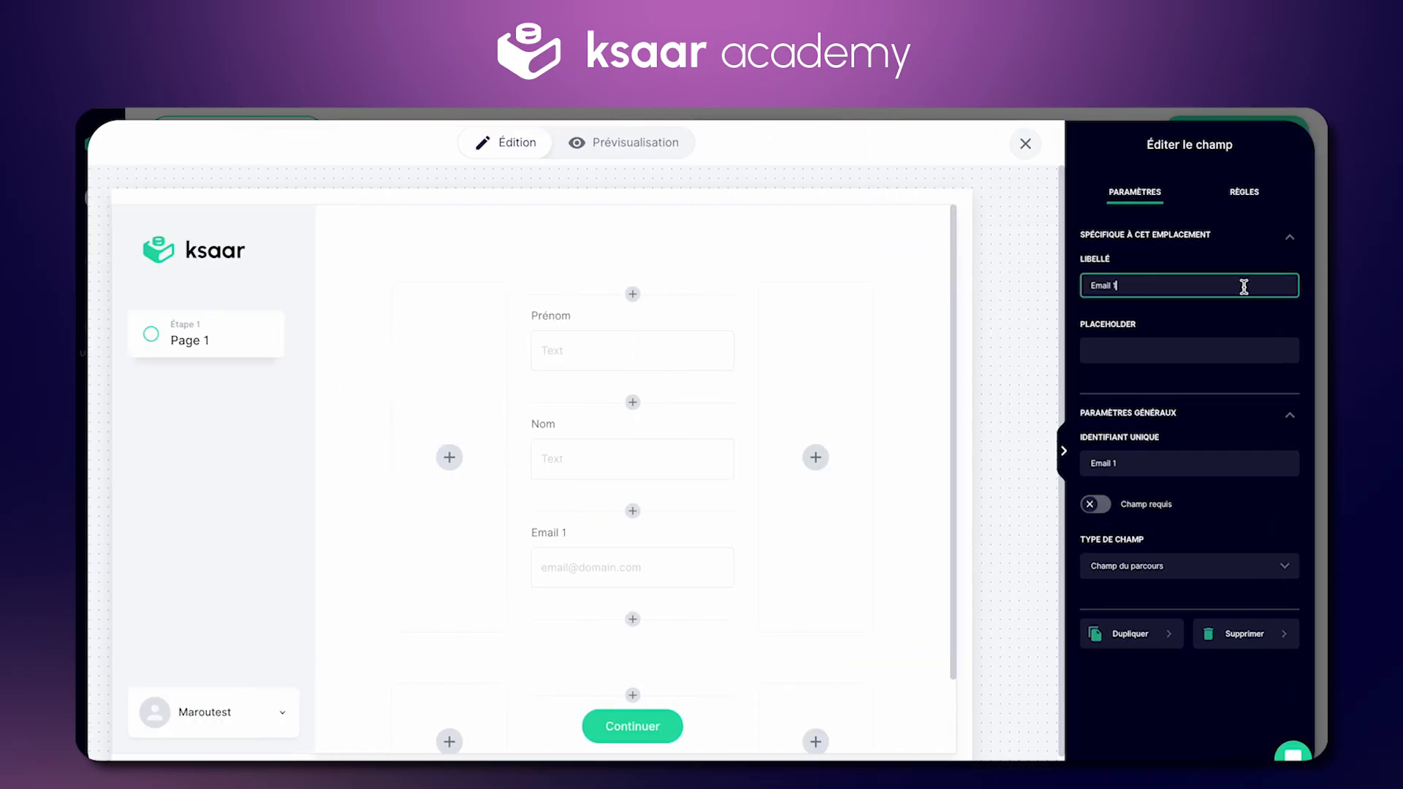
key("BackSpace")
key("BackSpace")
key("BackSpace")
key("BackSpace")
key("BackSpace")
key("BackSpace")
key("BackSpace")
type("DE")
type("ail")
triple_click(1155, 463)
type("DE")
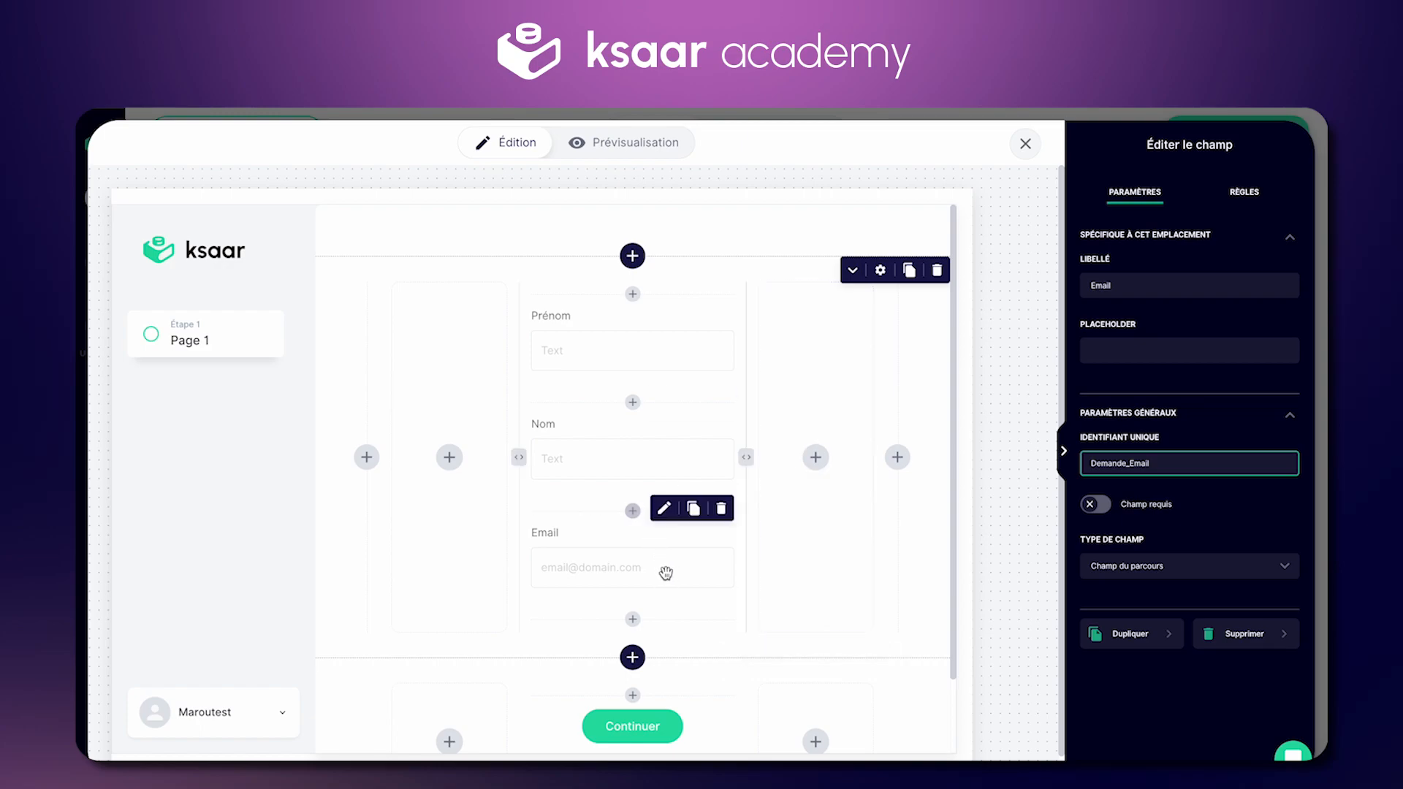
Step: Widen the centre form column by dragging both column dividers outward
scroll(627, 402, "down", 1)
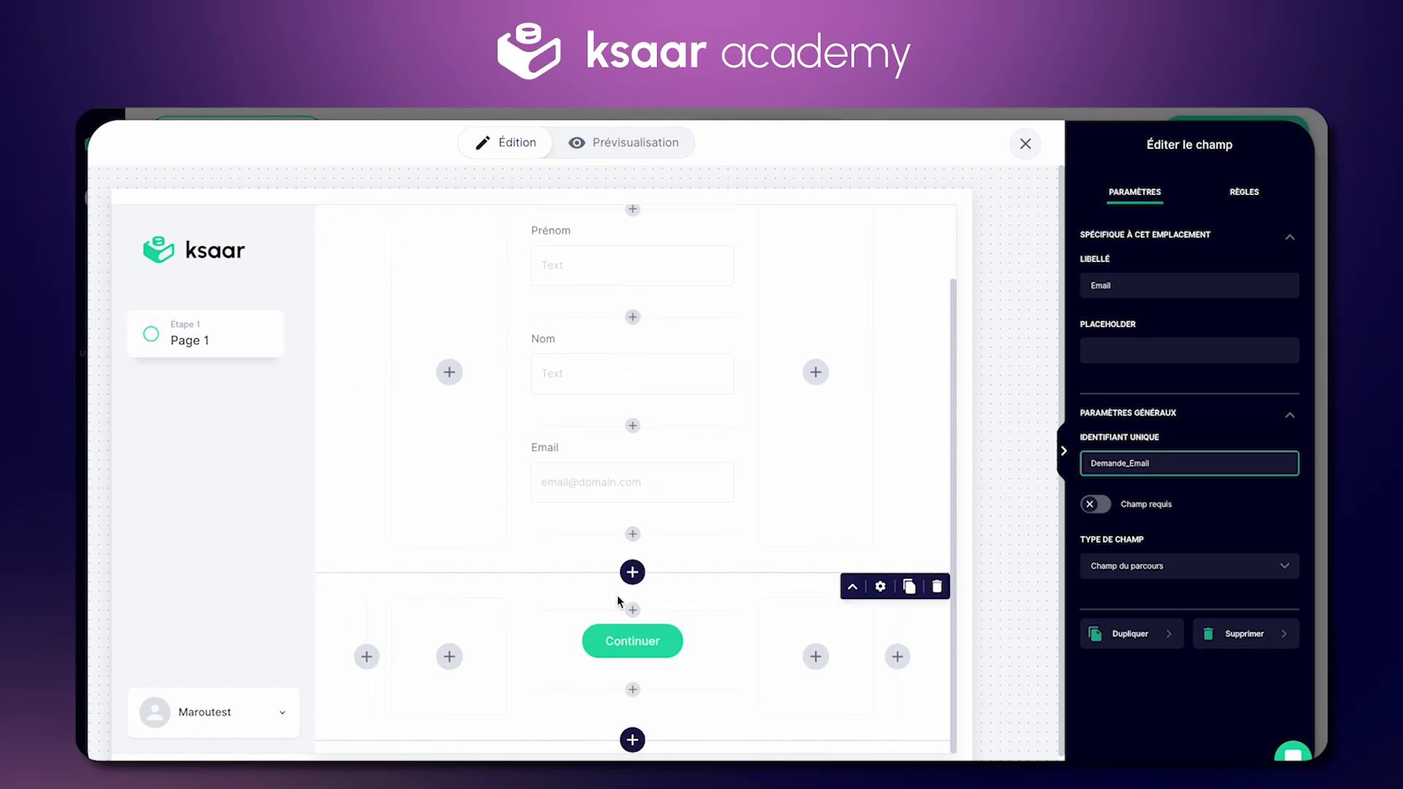
scroll(614, 431, "up", 1)
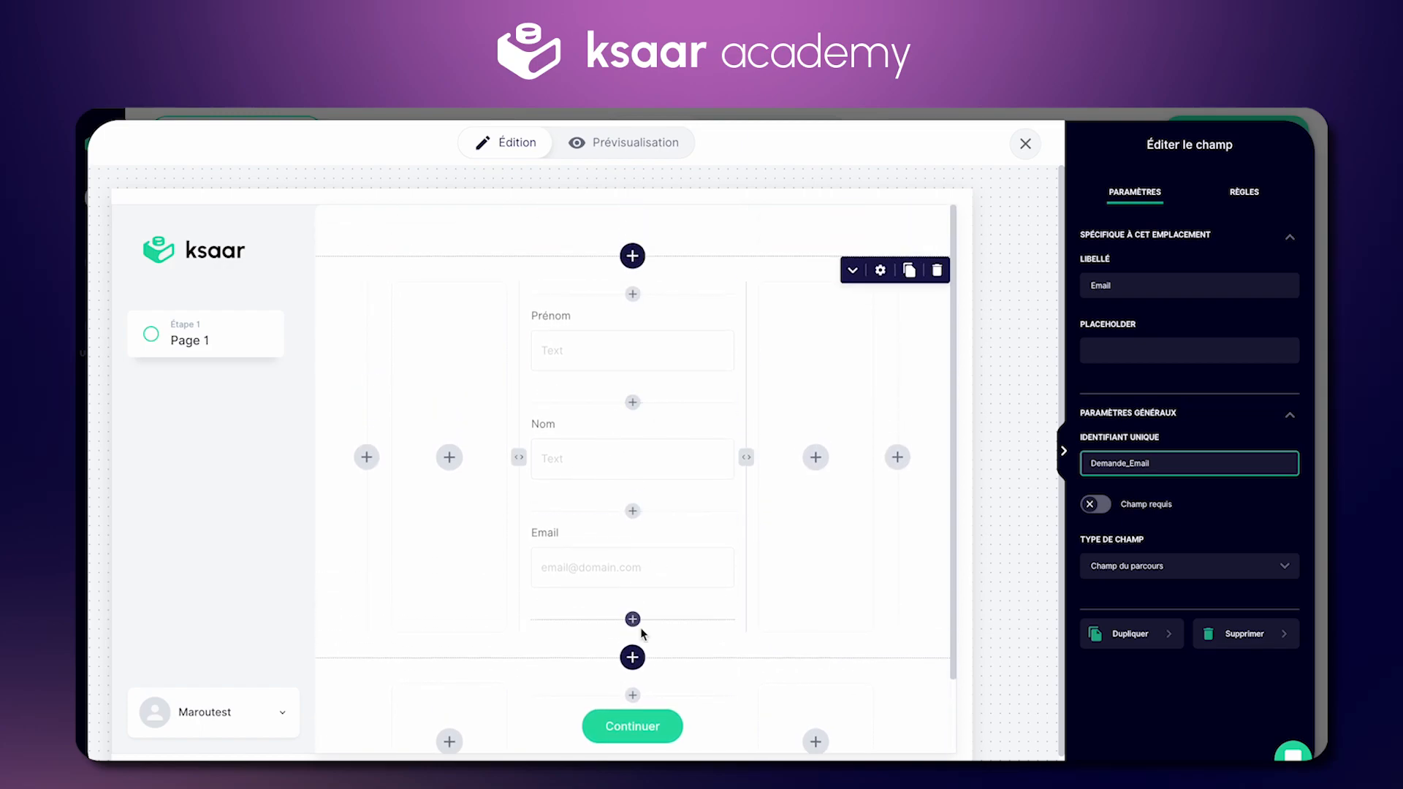
scroll(654, 643, "down", 1)
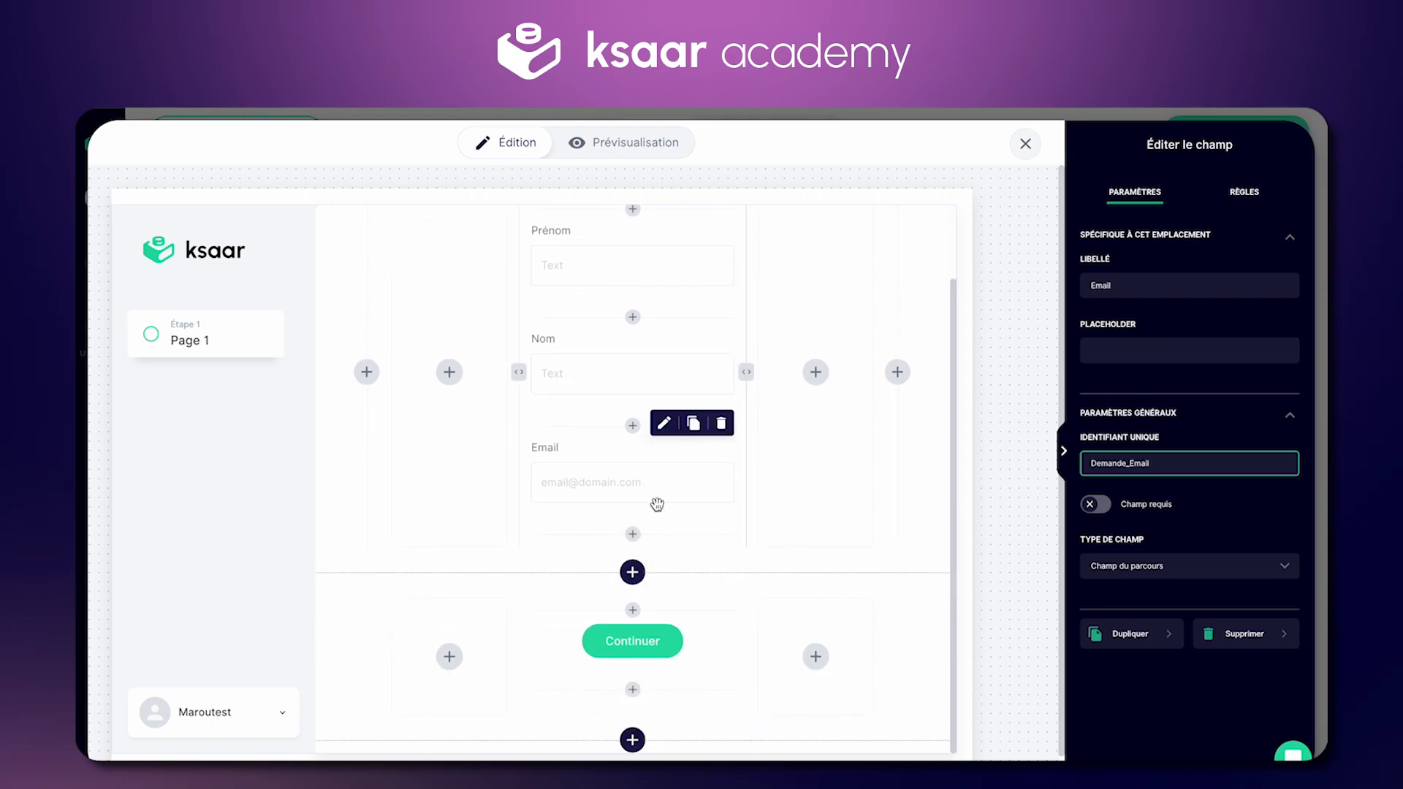
scroll(622, 453, "up", 1)
left_click_drag(519, 415, 471, 416)
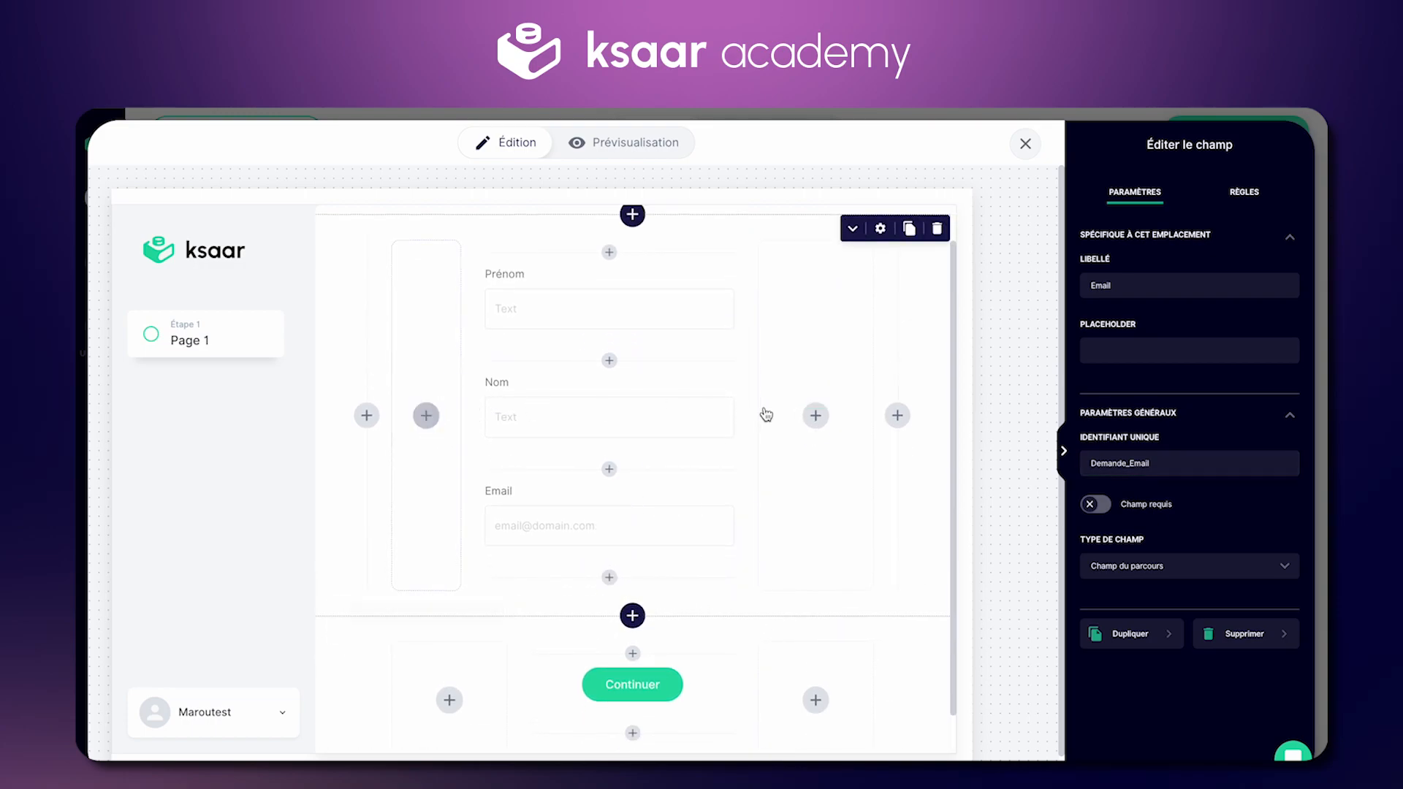
left_click_drag(739, 417, 846, 426)
scroll(691, 482, "up", 1)
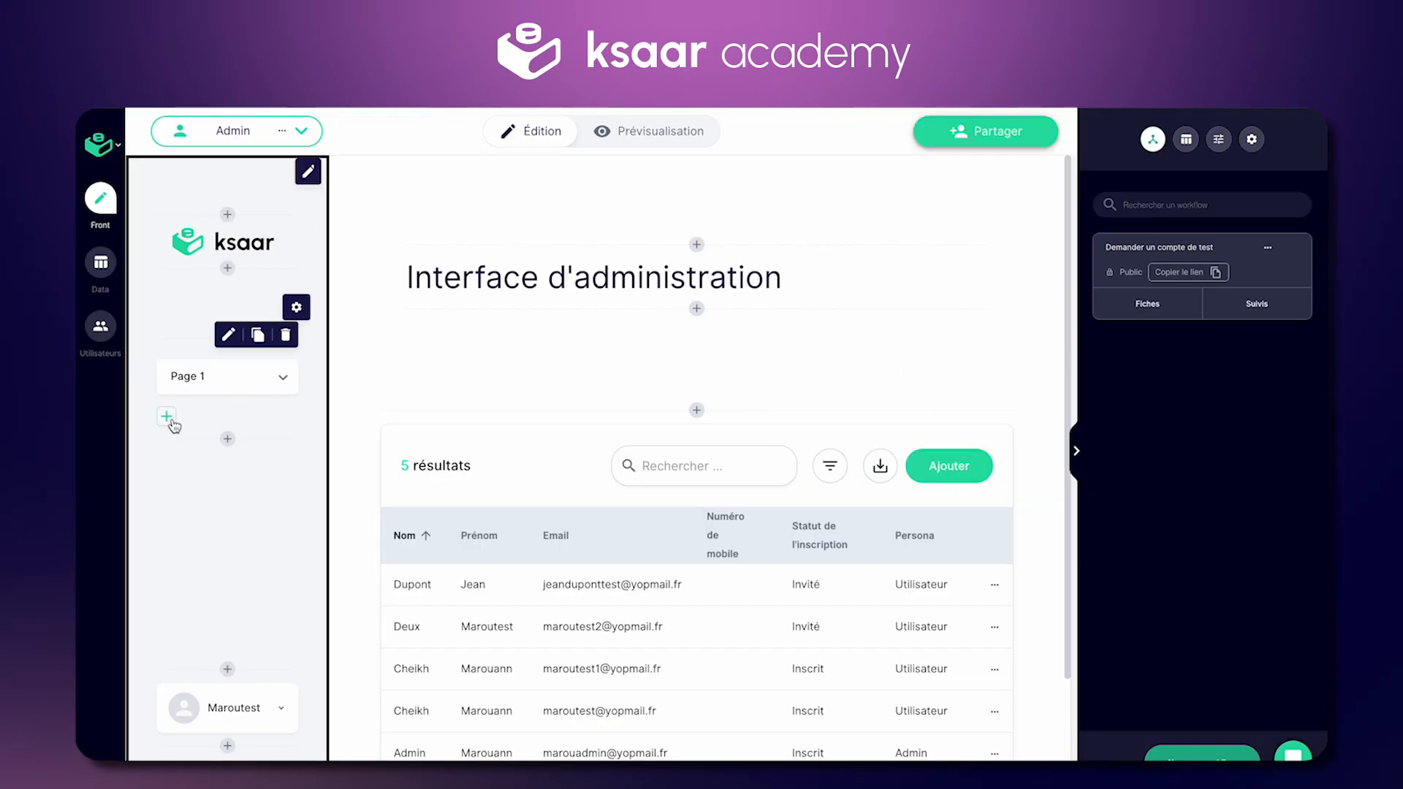
Step: Add Page 2 with a one-column row holding a table sourced from Demander un compte de test
left_click(169, 421)
left_click(1205, 195)
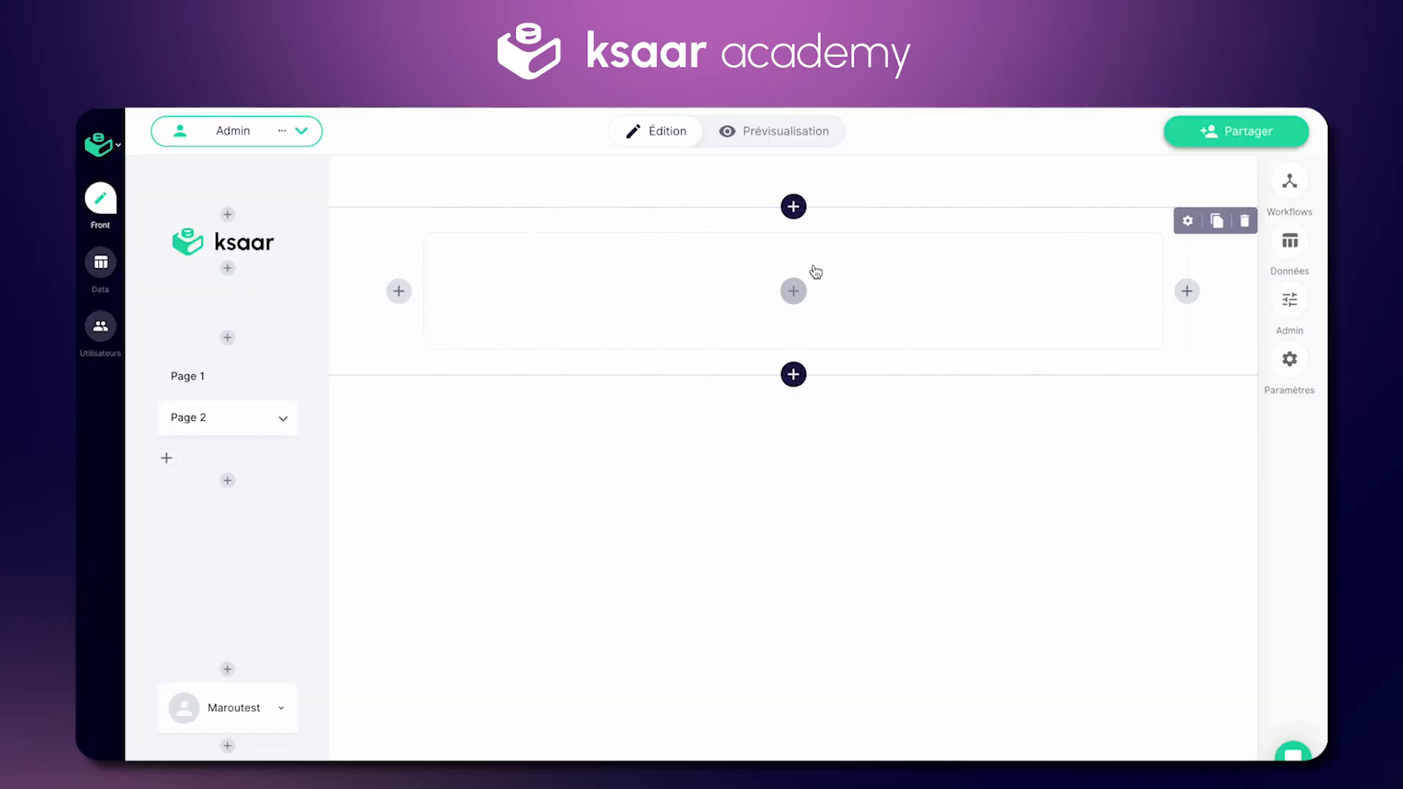
scroll(1222, 476, "down", 5)
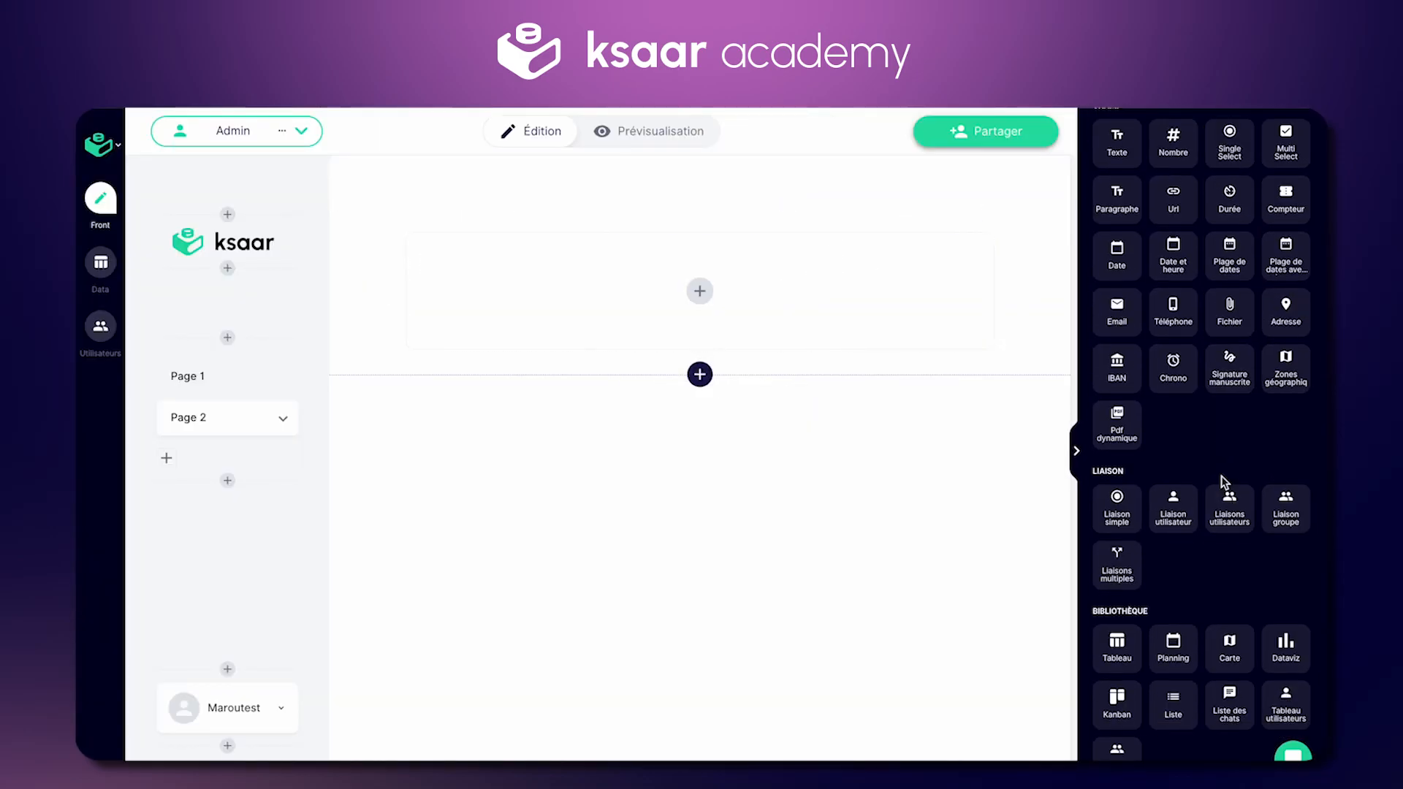
left_click(1116, 644)
left_click(763, 390)
left_click(1118, 174)
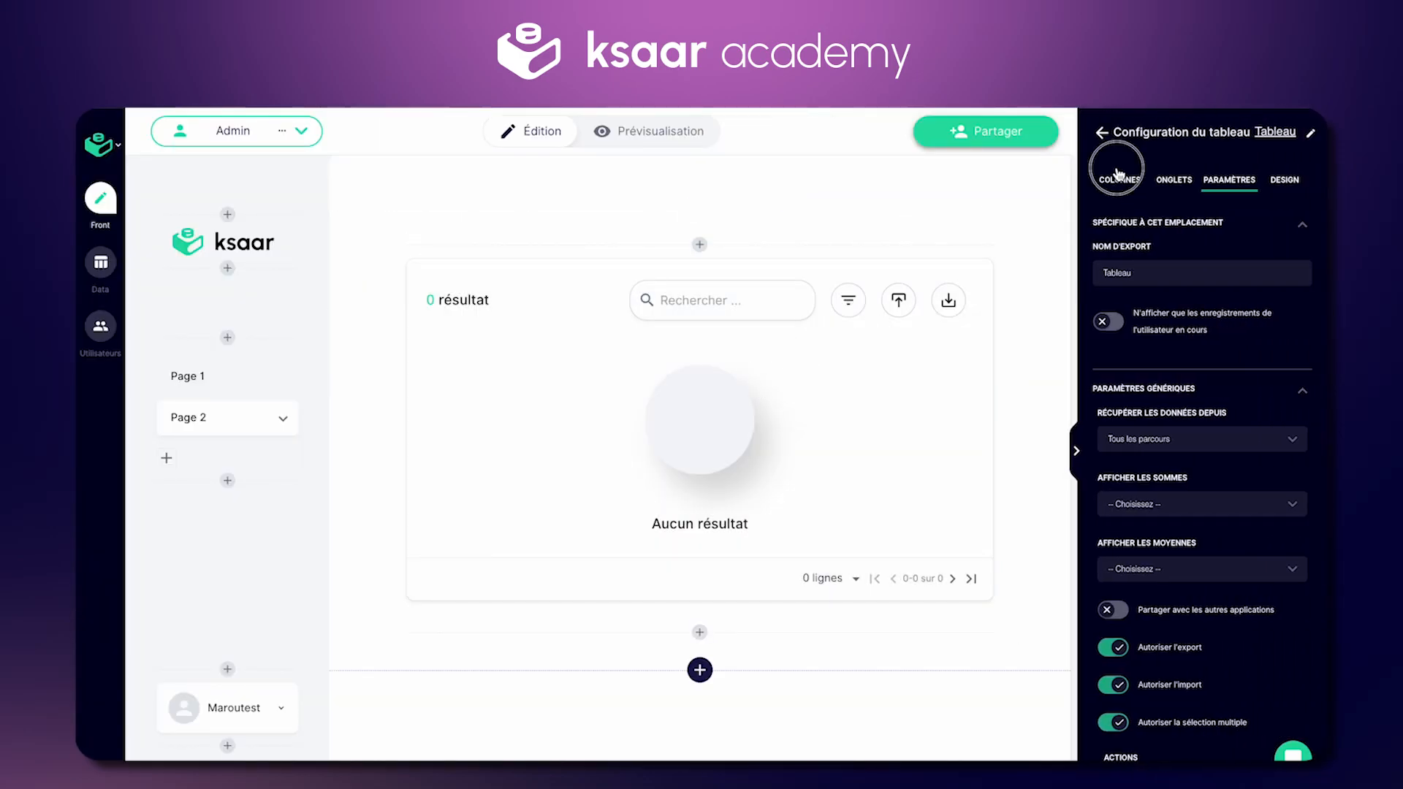
left_click(1208, 264)
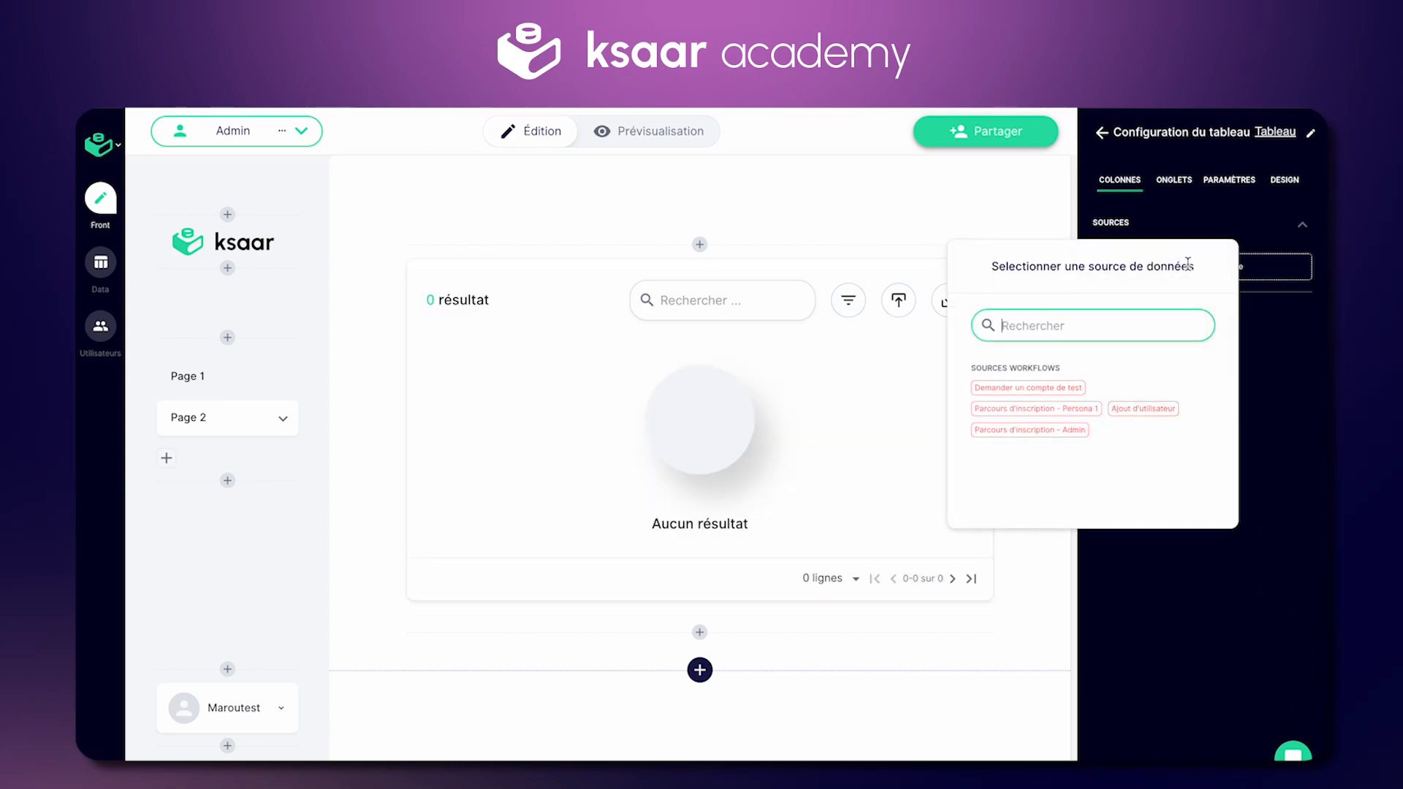
left_click(1028, 388)
Step: Add Demande_Nom, Demande_Prenom and Demande_Email table columns, and copy the workflow's public link
left_click(1261, 254)
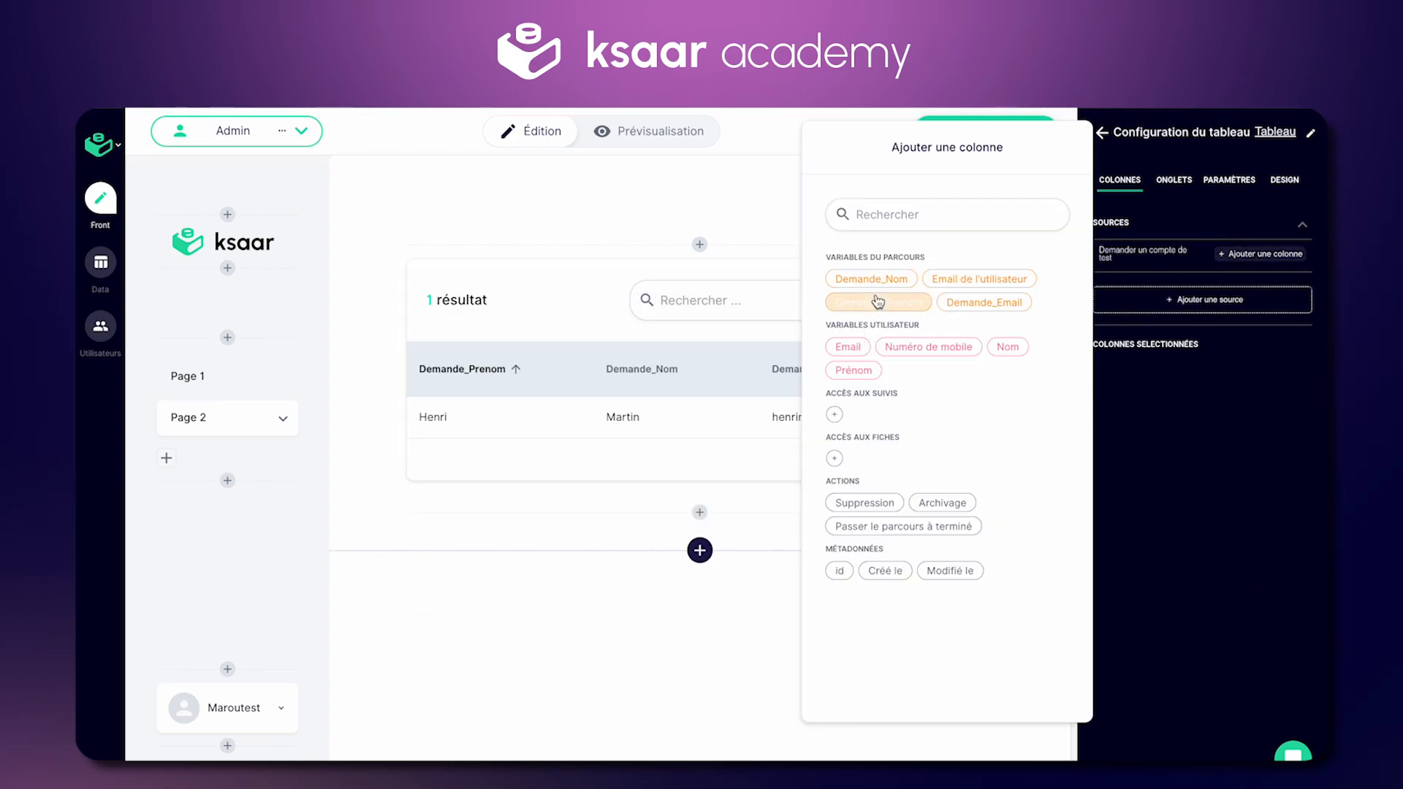
left_click(863, 280)
left_click(877, 296)
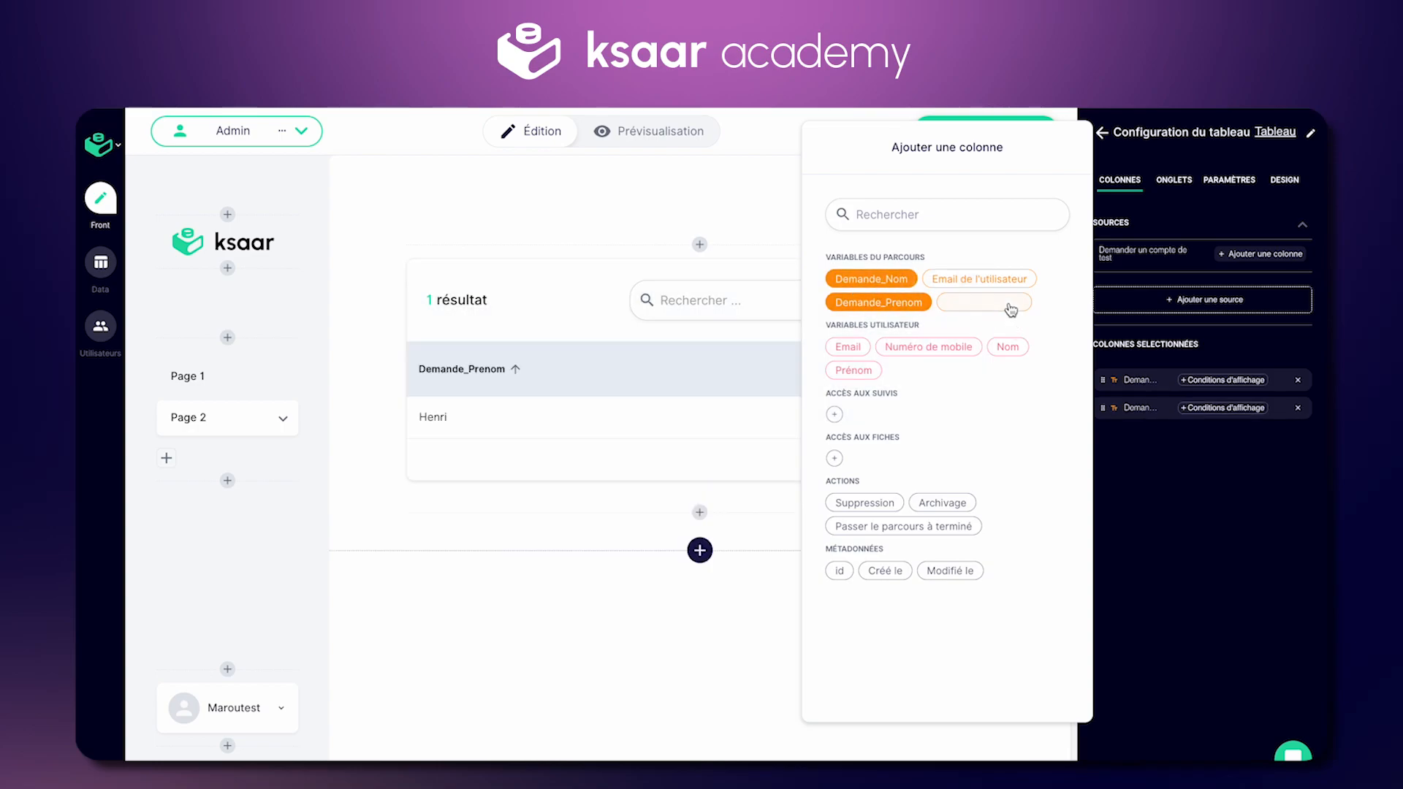
left_click(1010, 307)
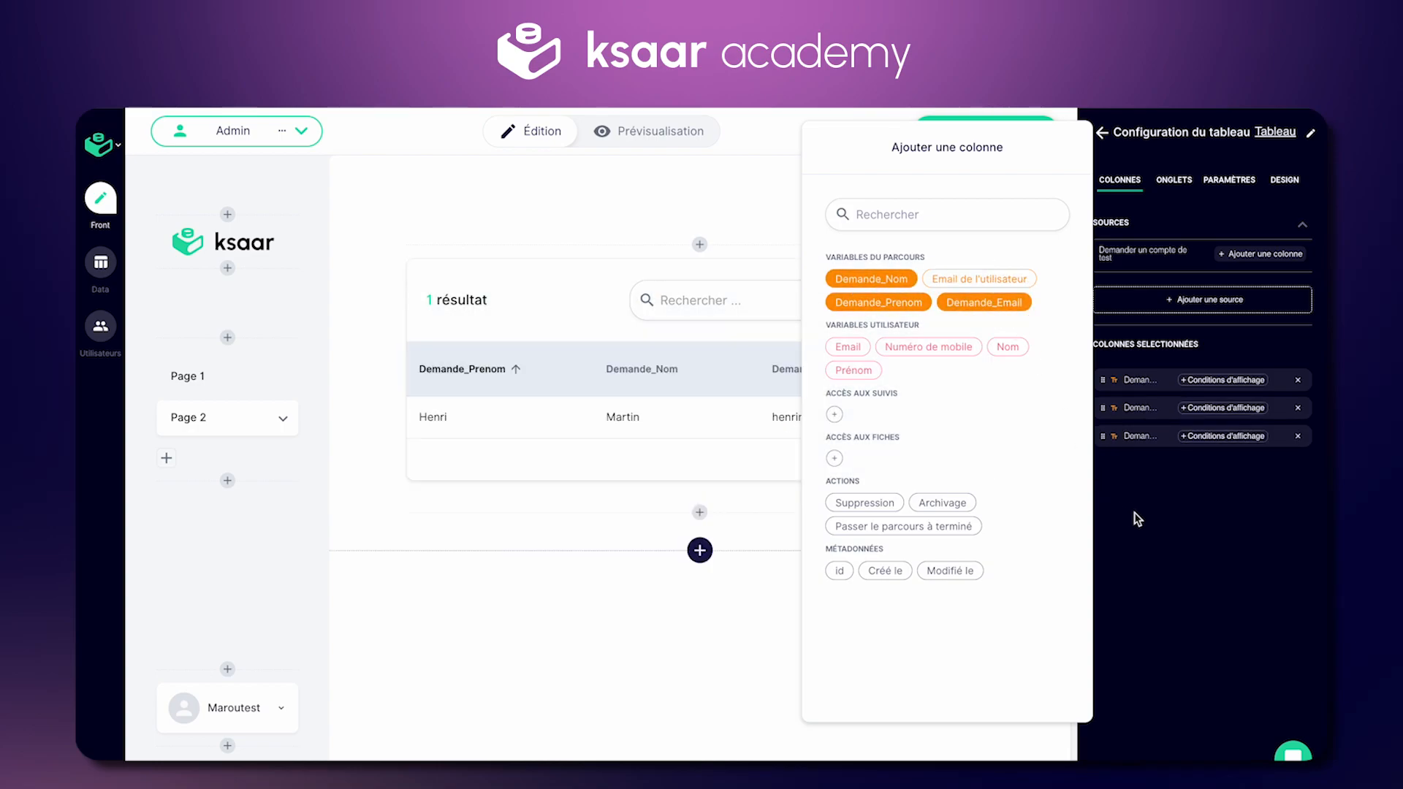
left_click(1136, 516)
left_click(1279, 181)
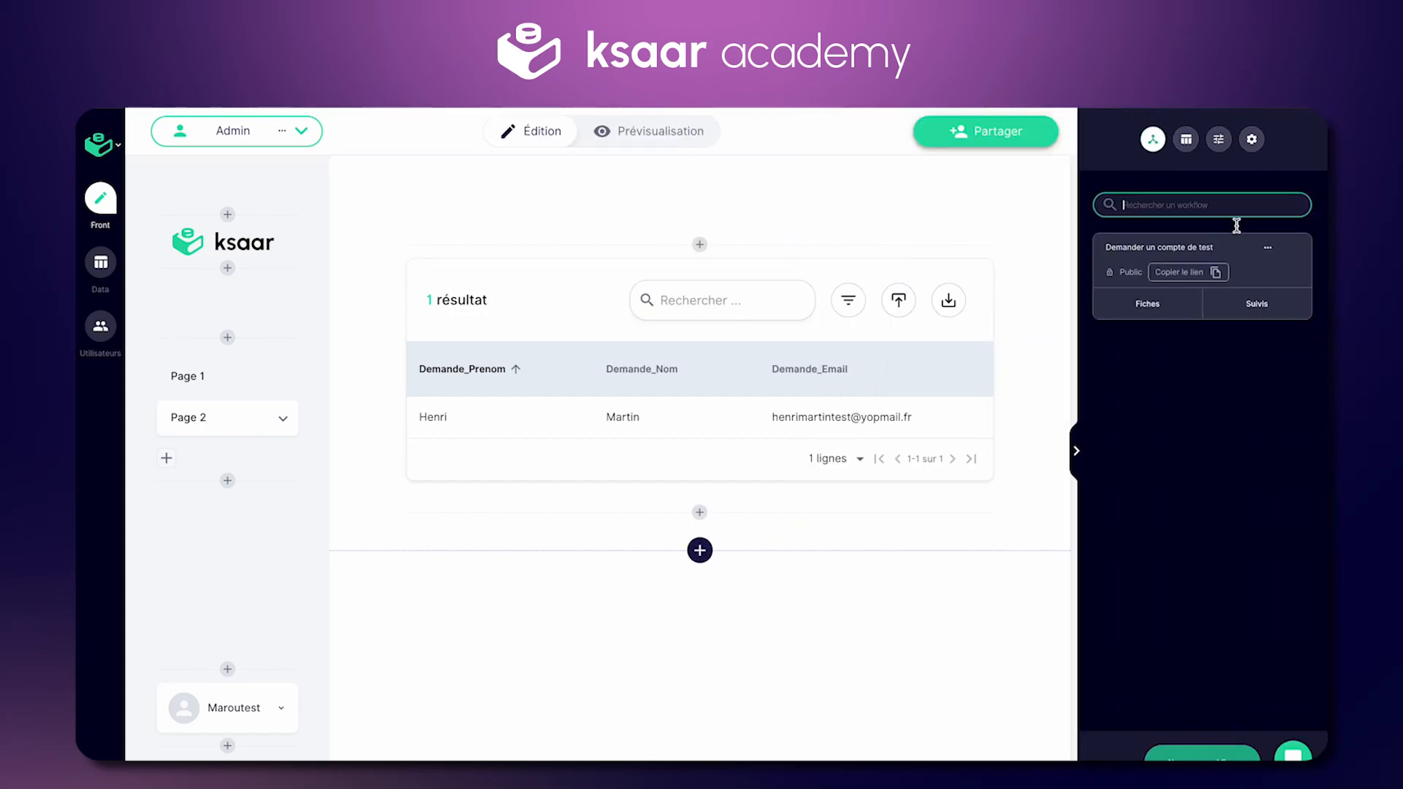
left_click(1220, 274)
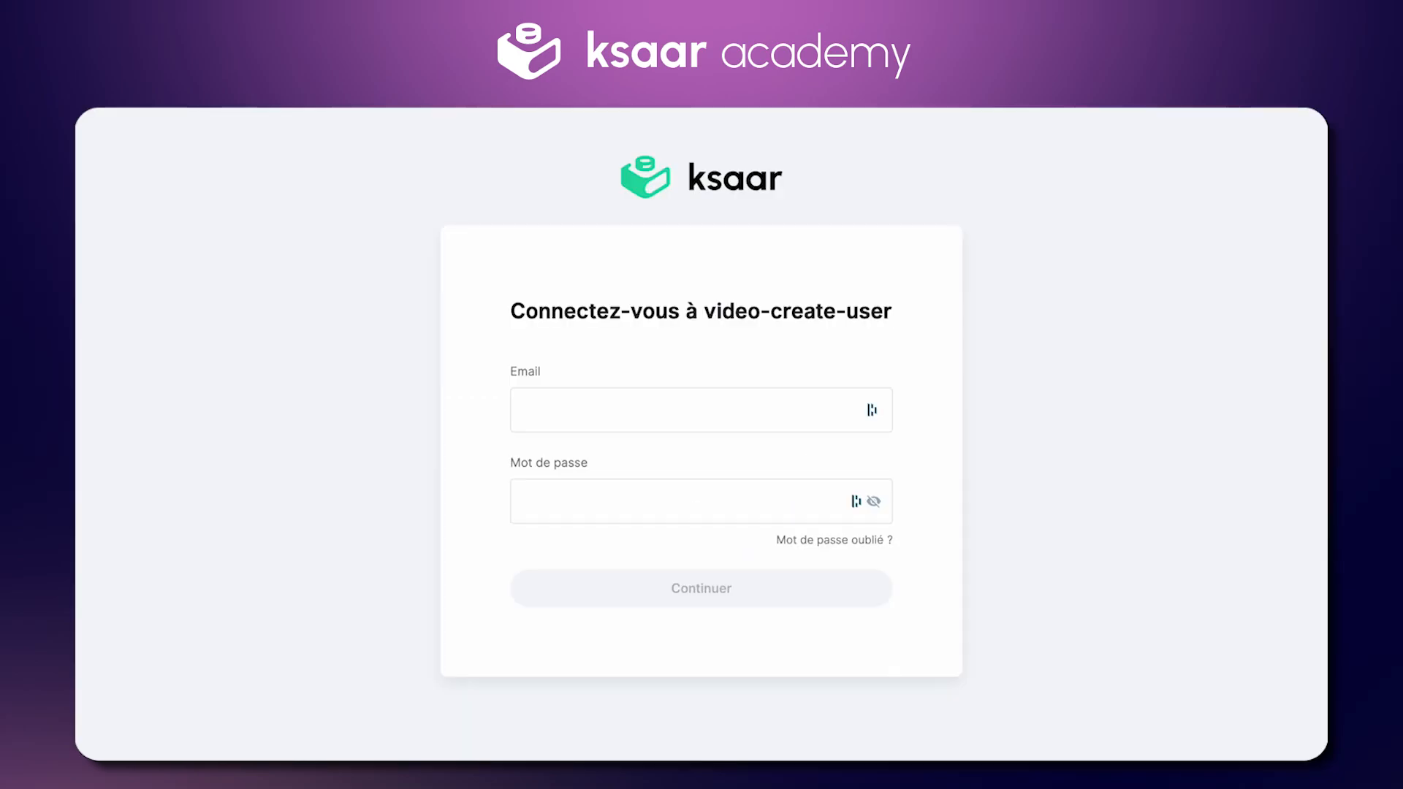
Step: Submit a second test-account request with a name and e-mail via the public form, then reload the editor
key("ctrl+v")
key("Return")
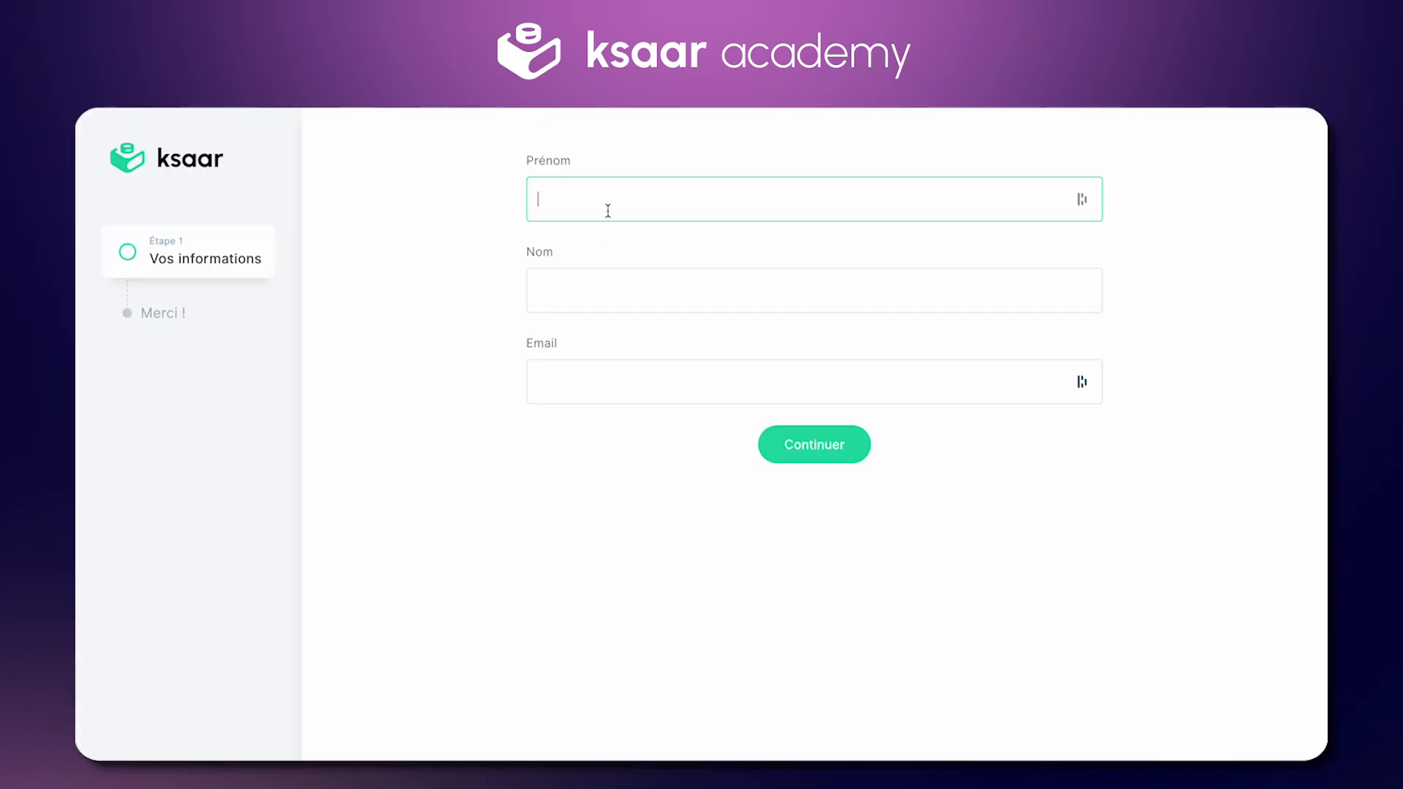
key("Tab")
type("Martin")
key("Tab")
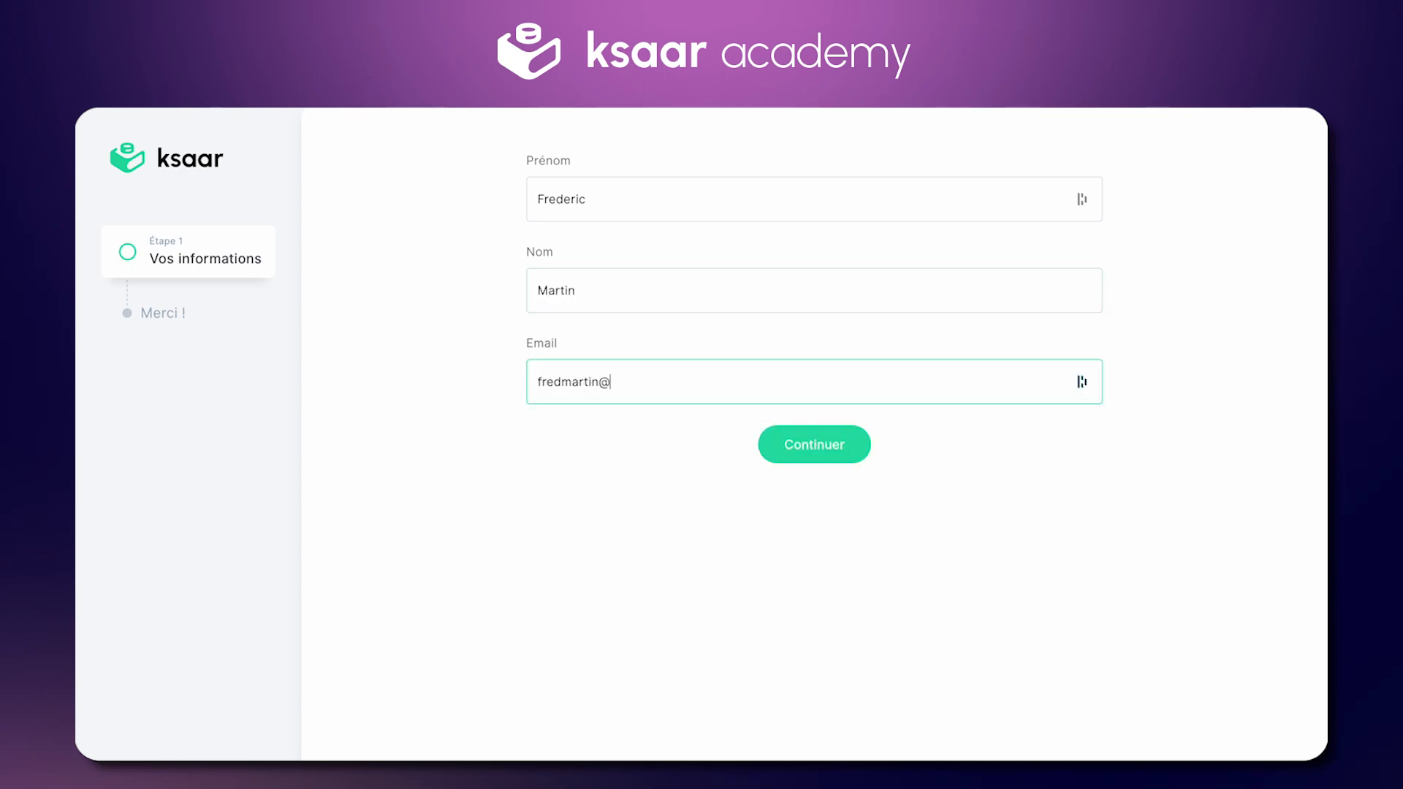
left_click(784, 446)
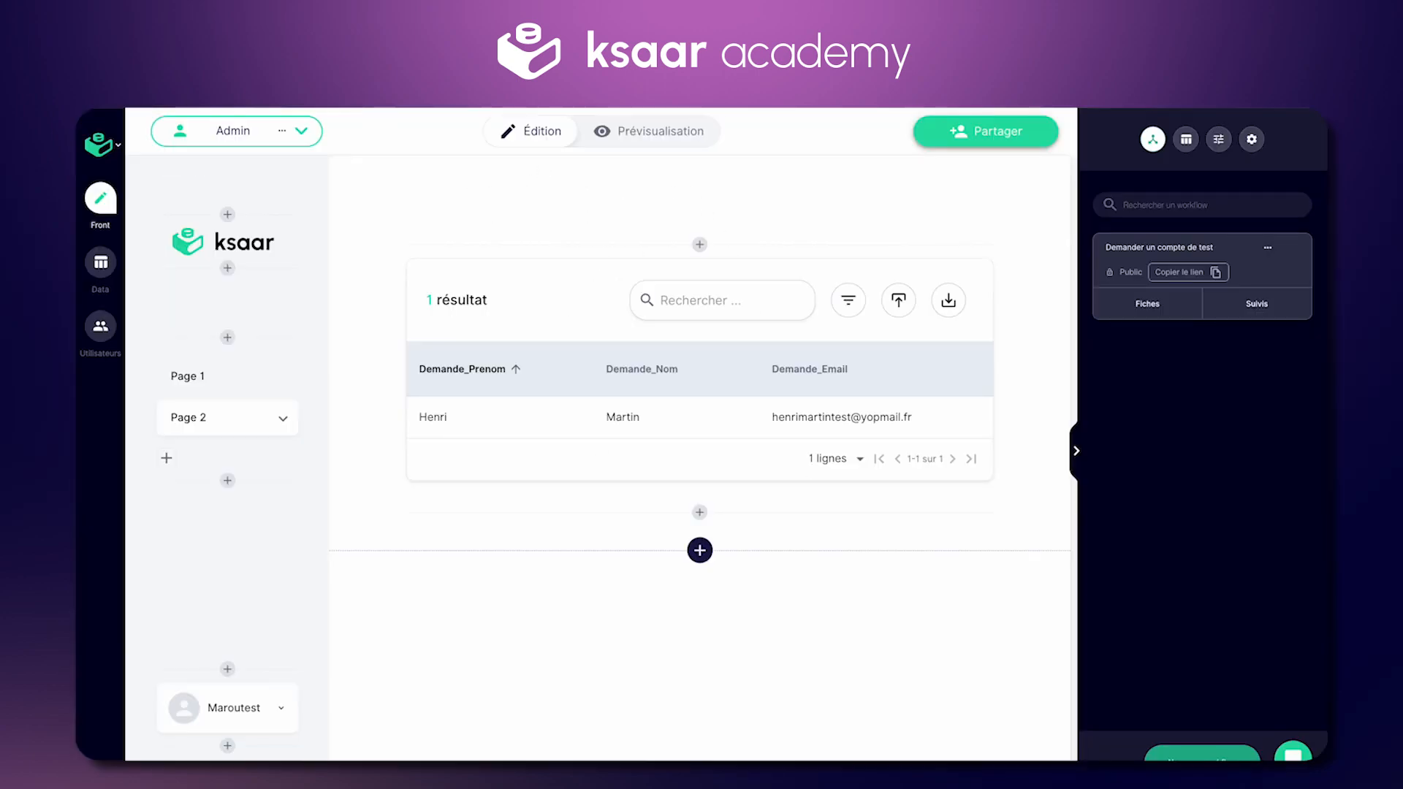
key("super+r")
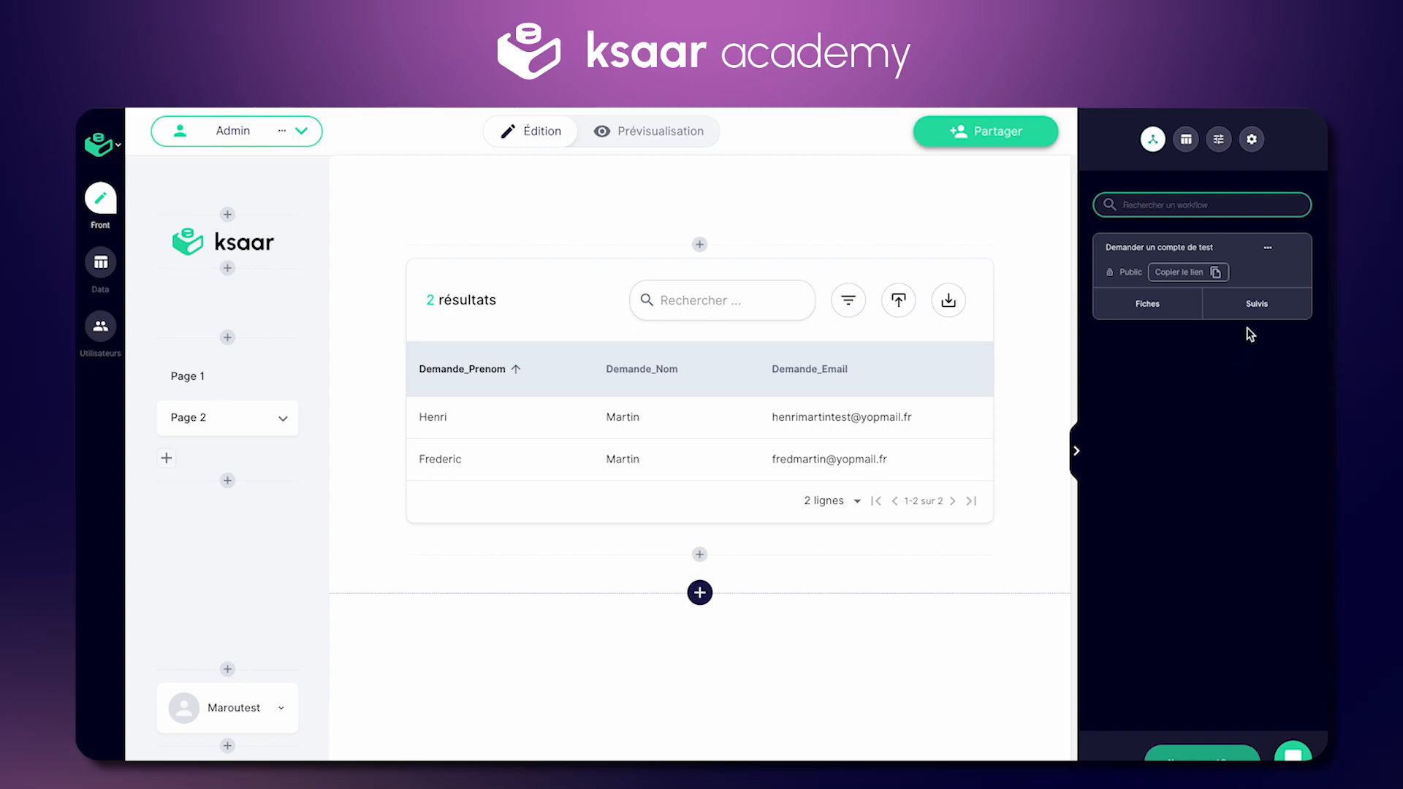
Step: Create a new follow-up on the request workflow named "Créer l'utilisateur"
left_click(1257, 311)
left_click(1235, 747)
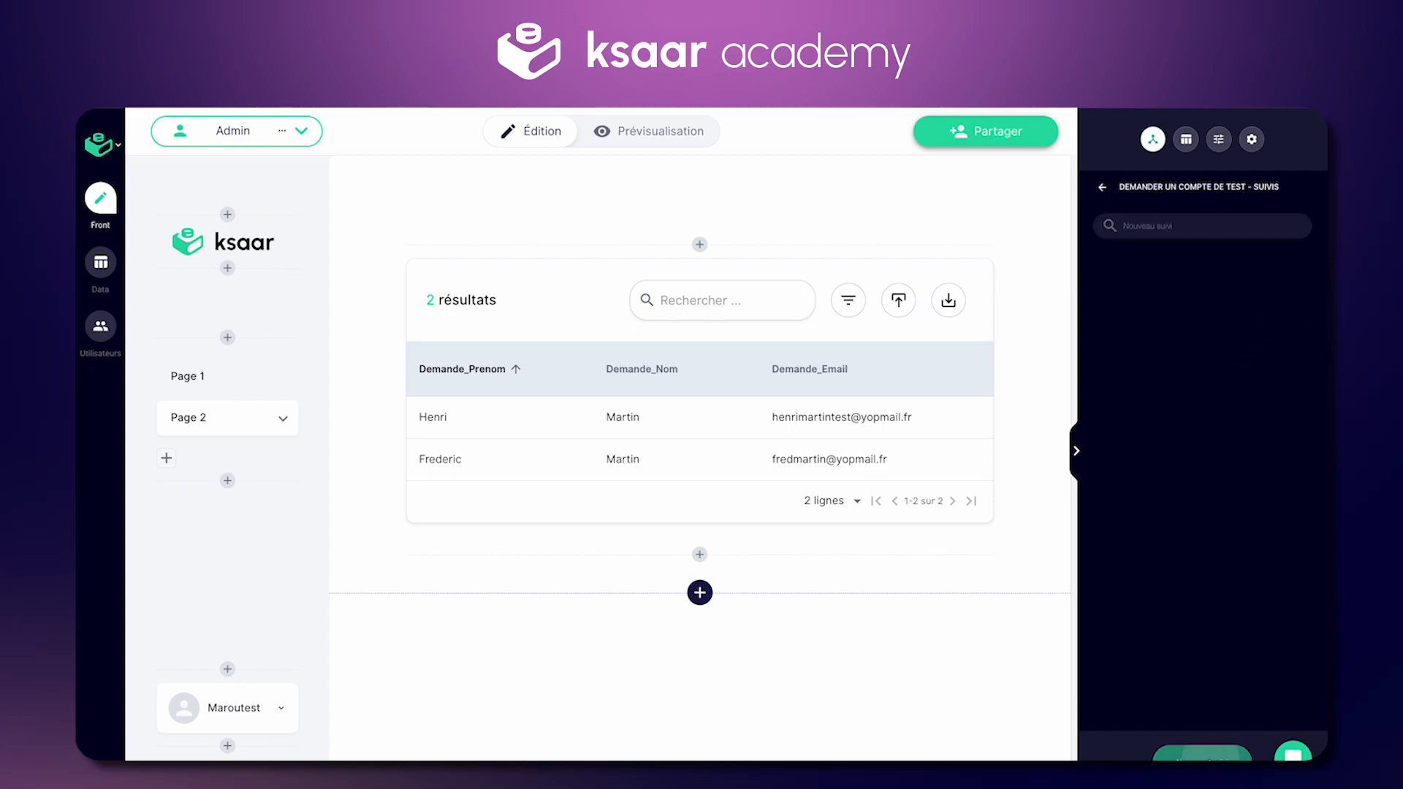
left_click(1206, 276)
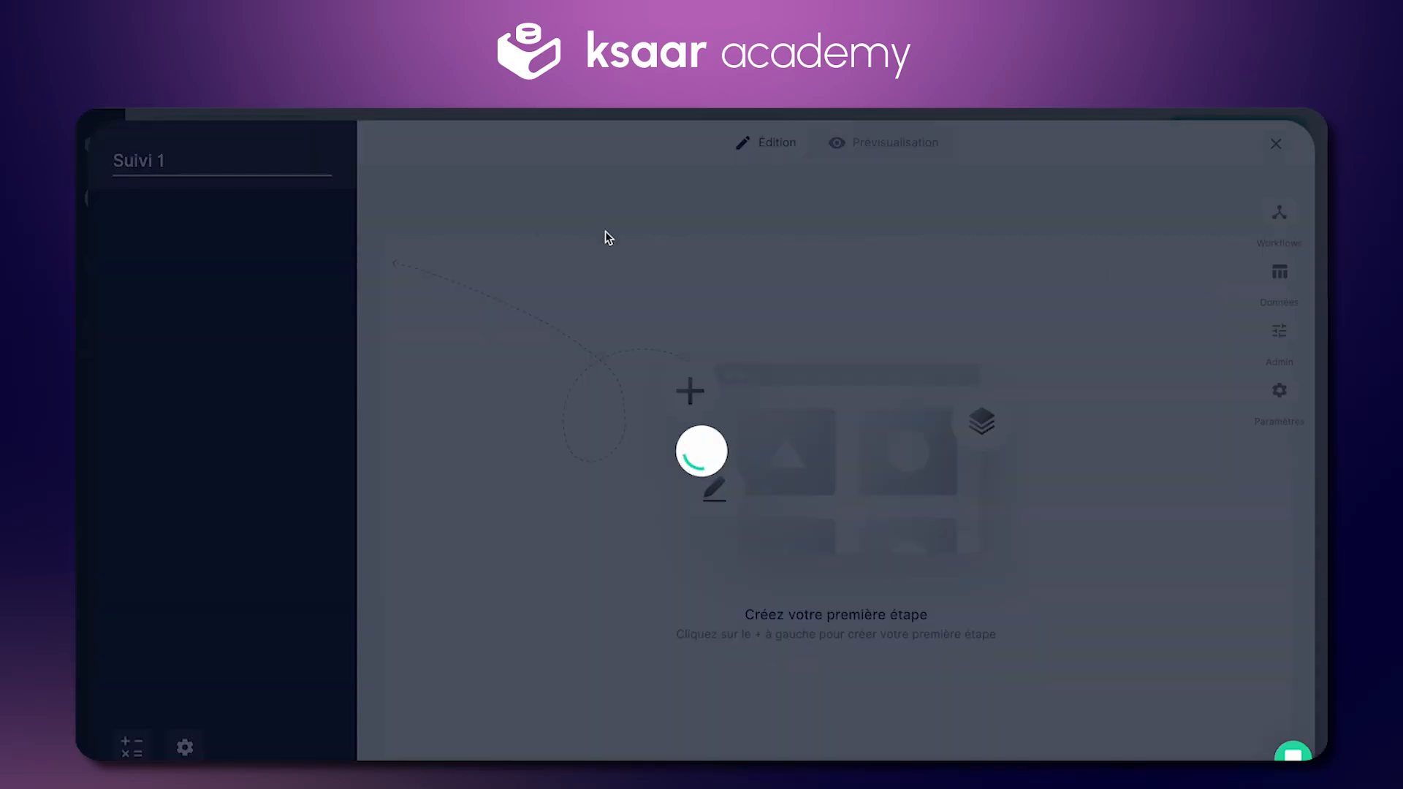
triple_click(183, 163)
type("Créat")
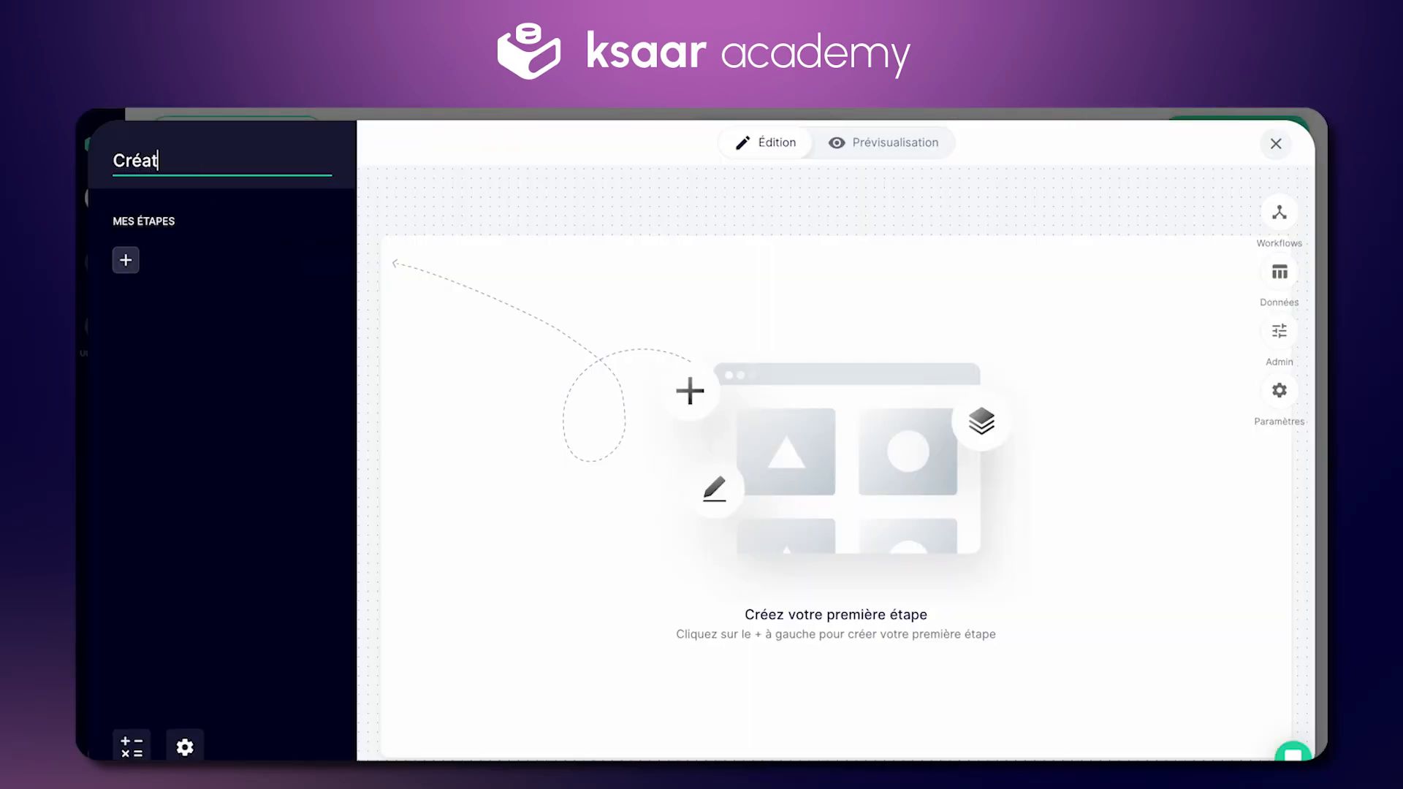
key("BackSpace")
key("BackSpace")
type("er l'utilisateur")
left_click(522, 320)
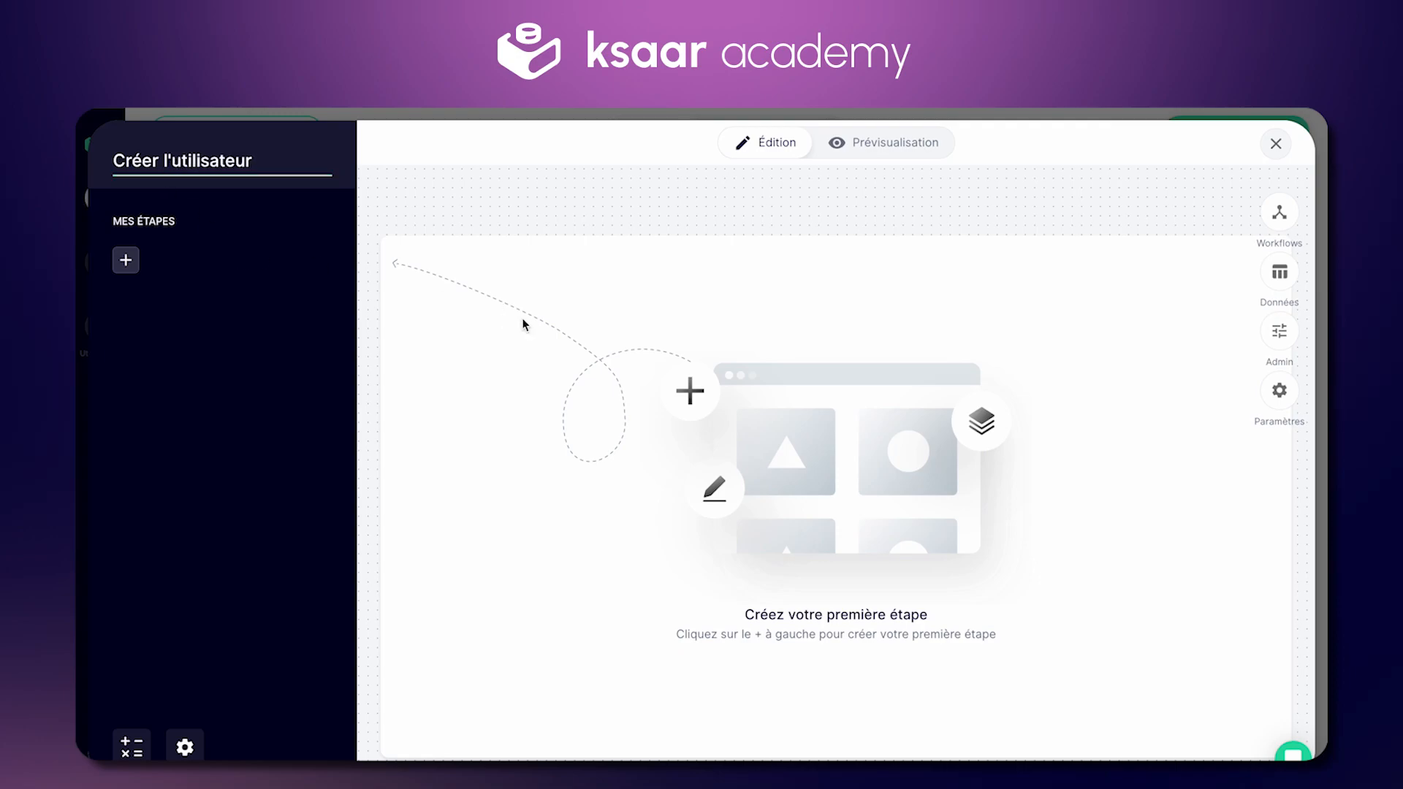
Step: Add an Action step of type Créer un utilisateur to the follow-up
left_click(125, 261)
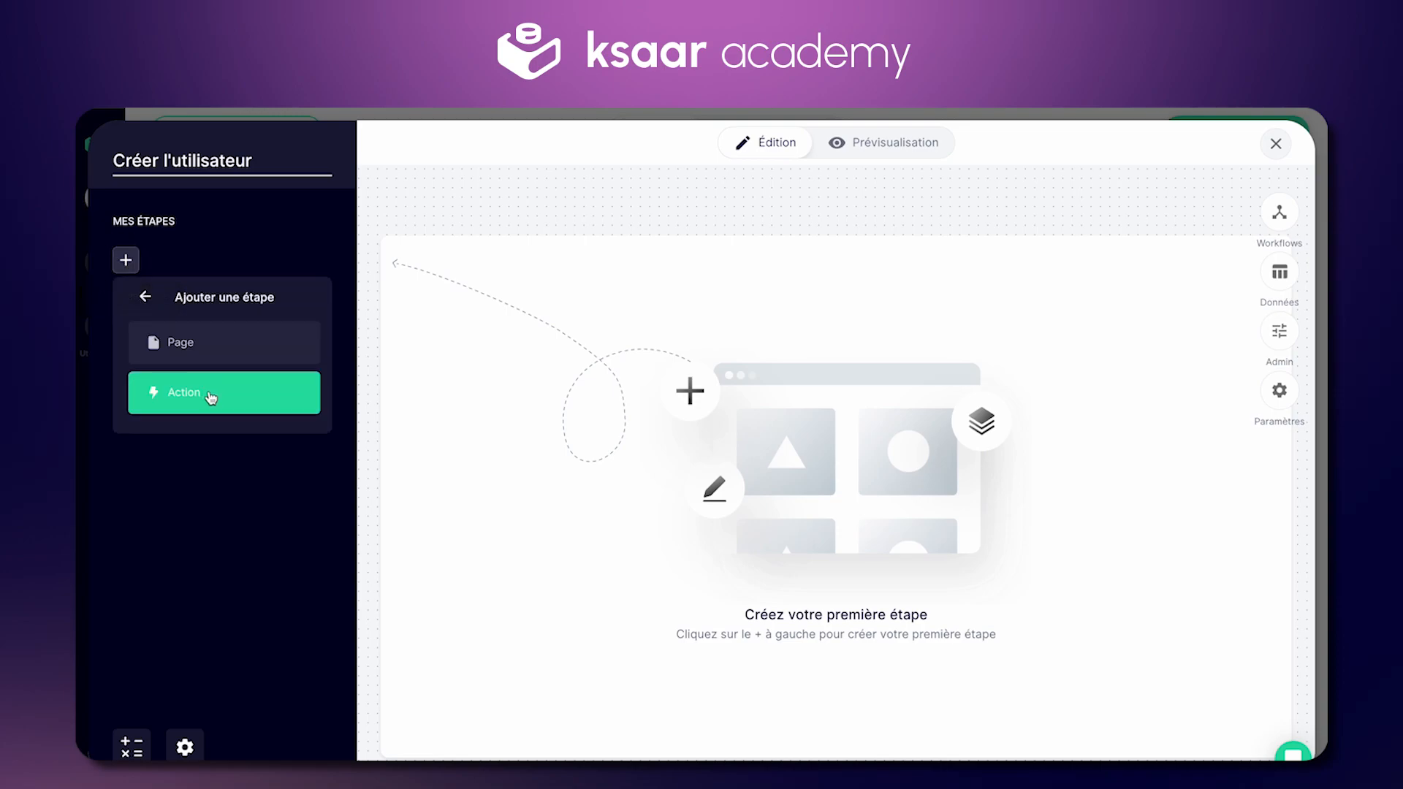
left_click(212, 399)
scroll(226, 416, "down", 2)
scroll(231, 422, "down", 1)
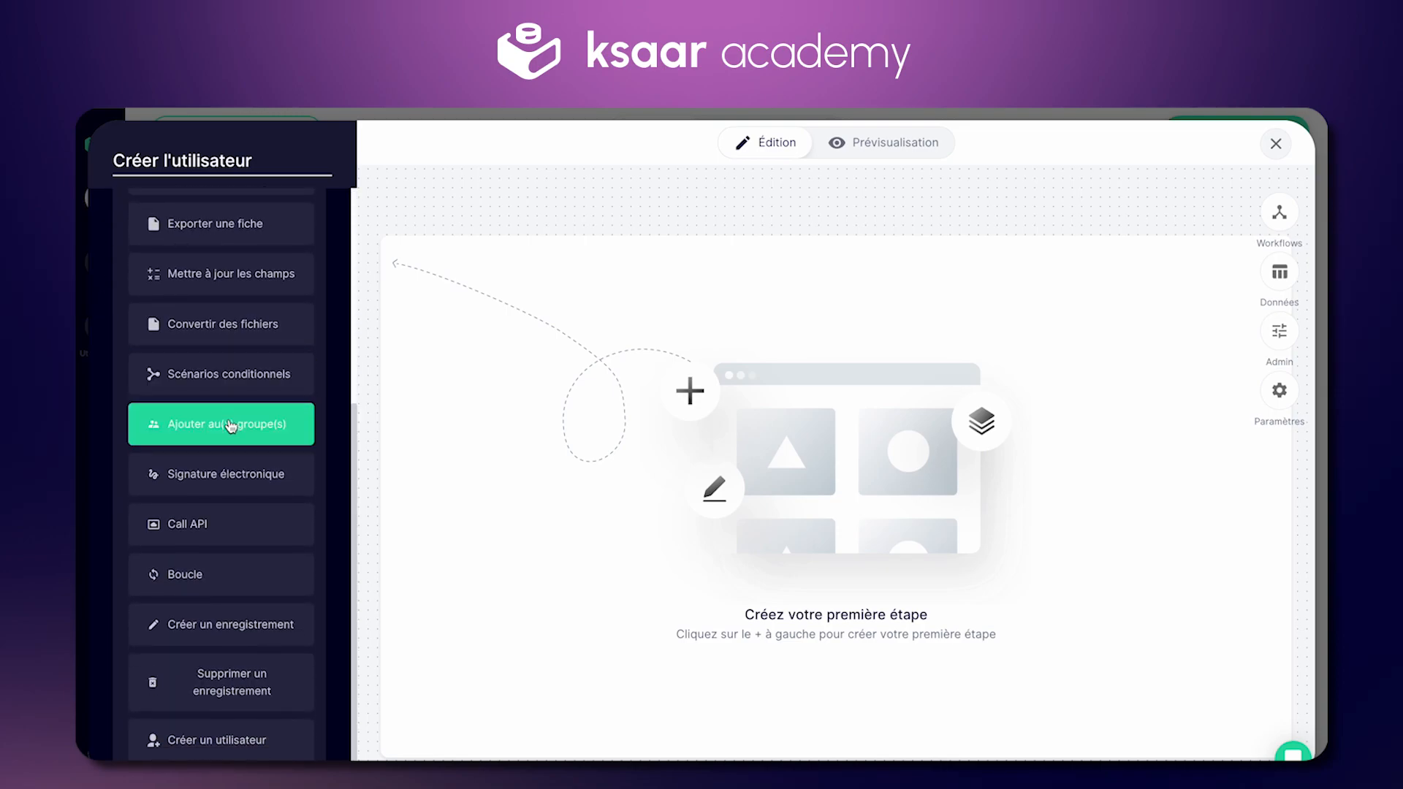
left_click(251, 744)
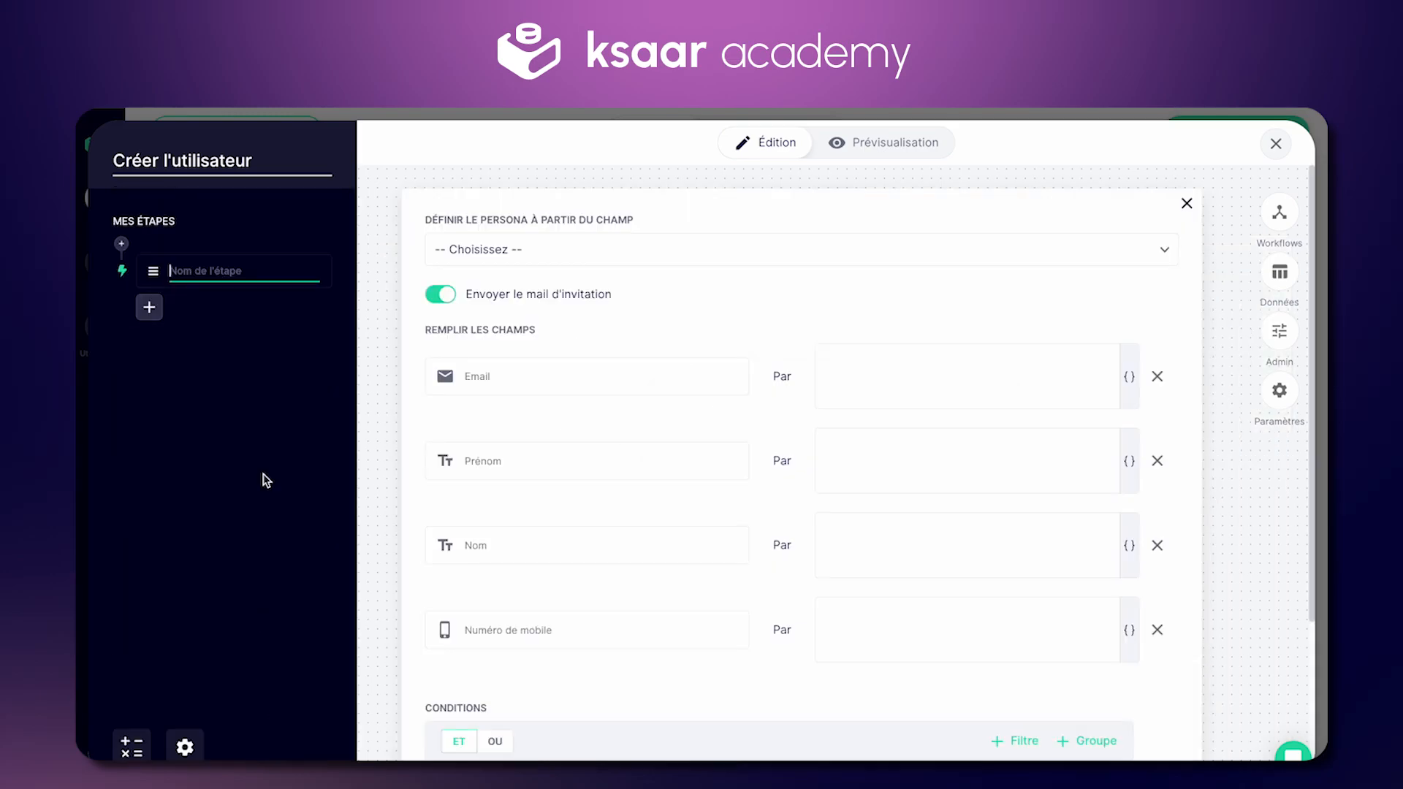
Step: Name the action step 'Créer un utilisateur', leave the persona unset, and start adding a Page step
type("Cré")
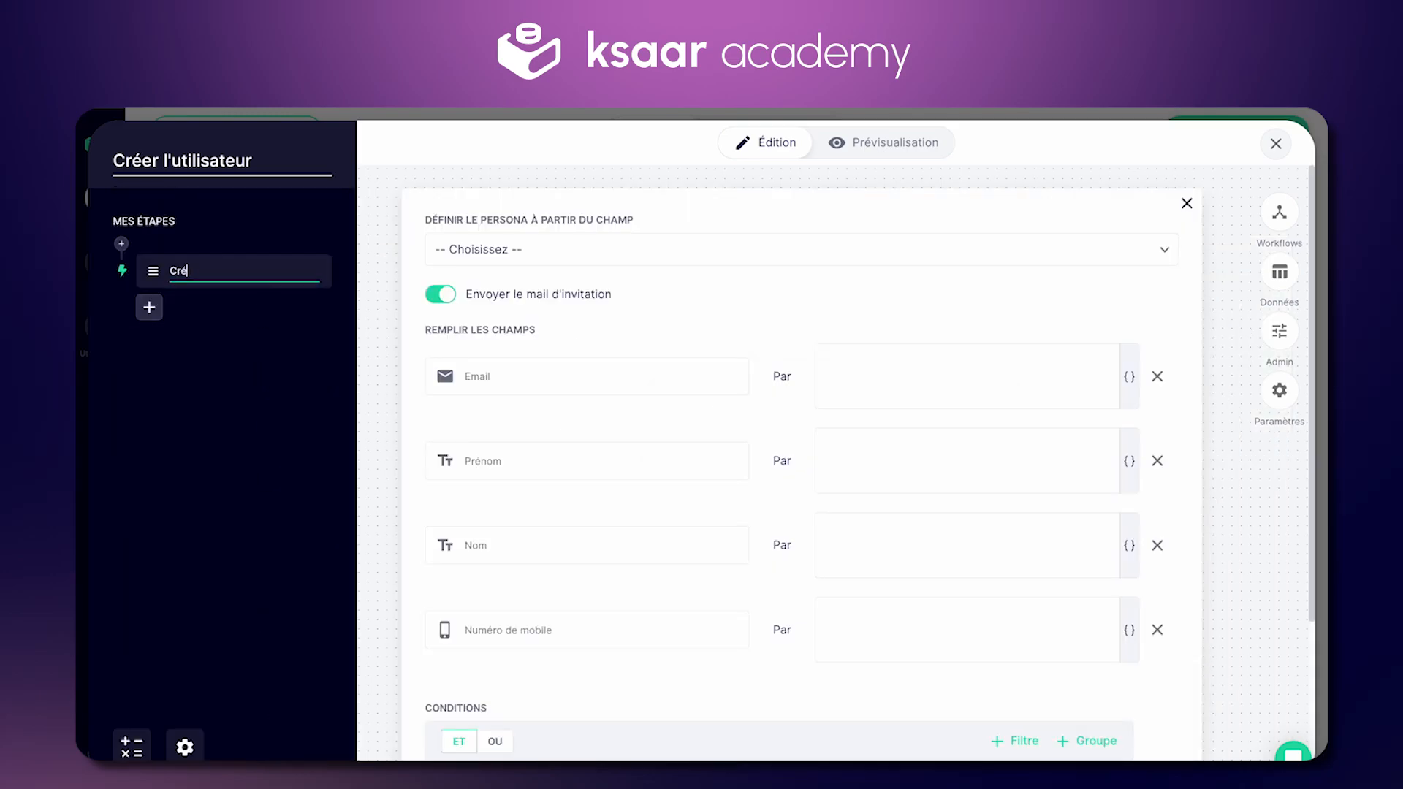
type("er un utilisateur")
key("Return")
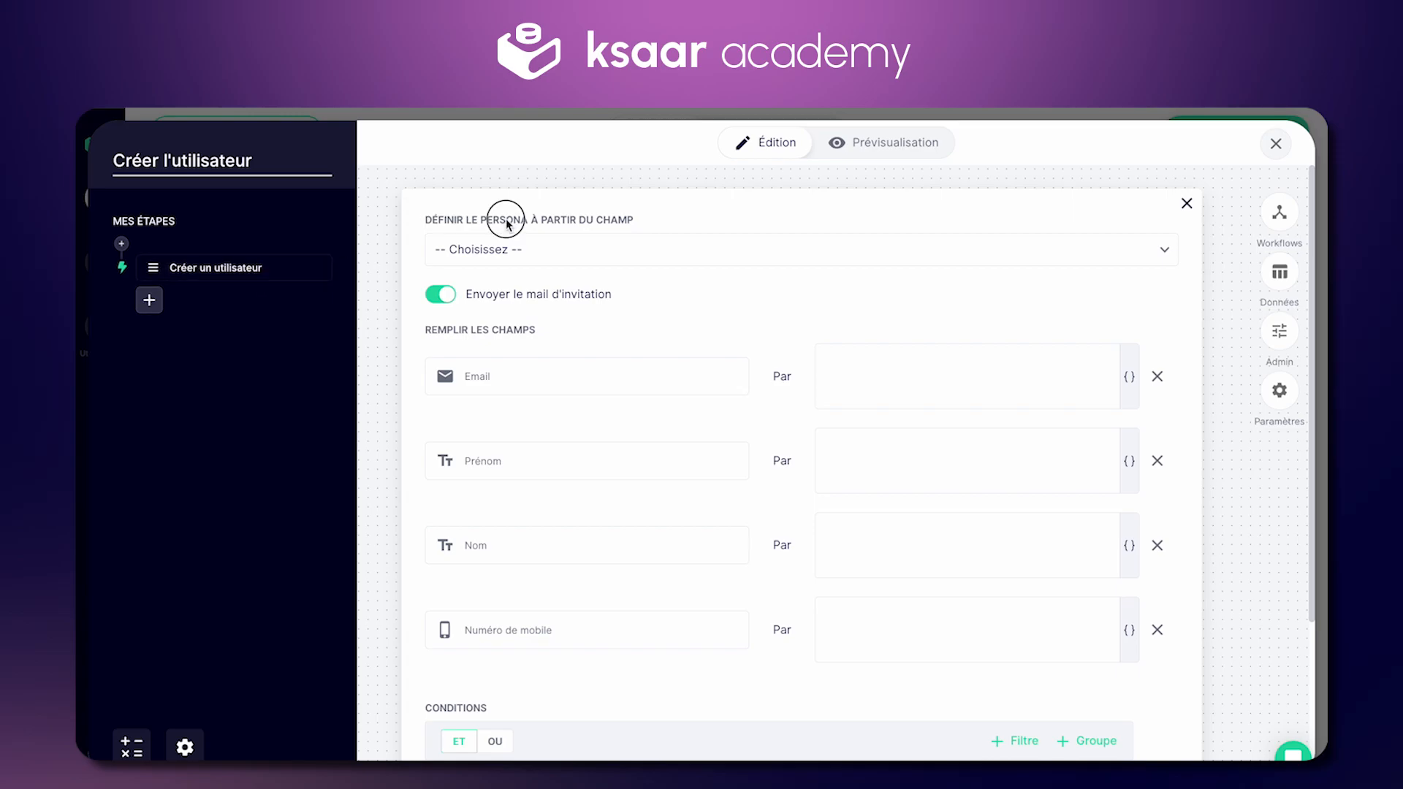
left_click(488, 254)
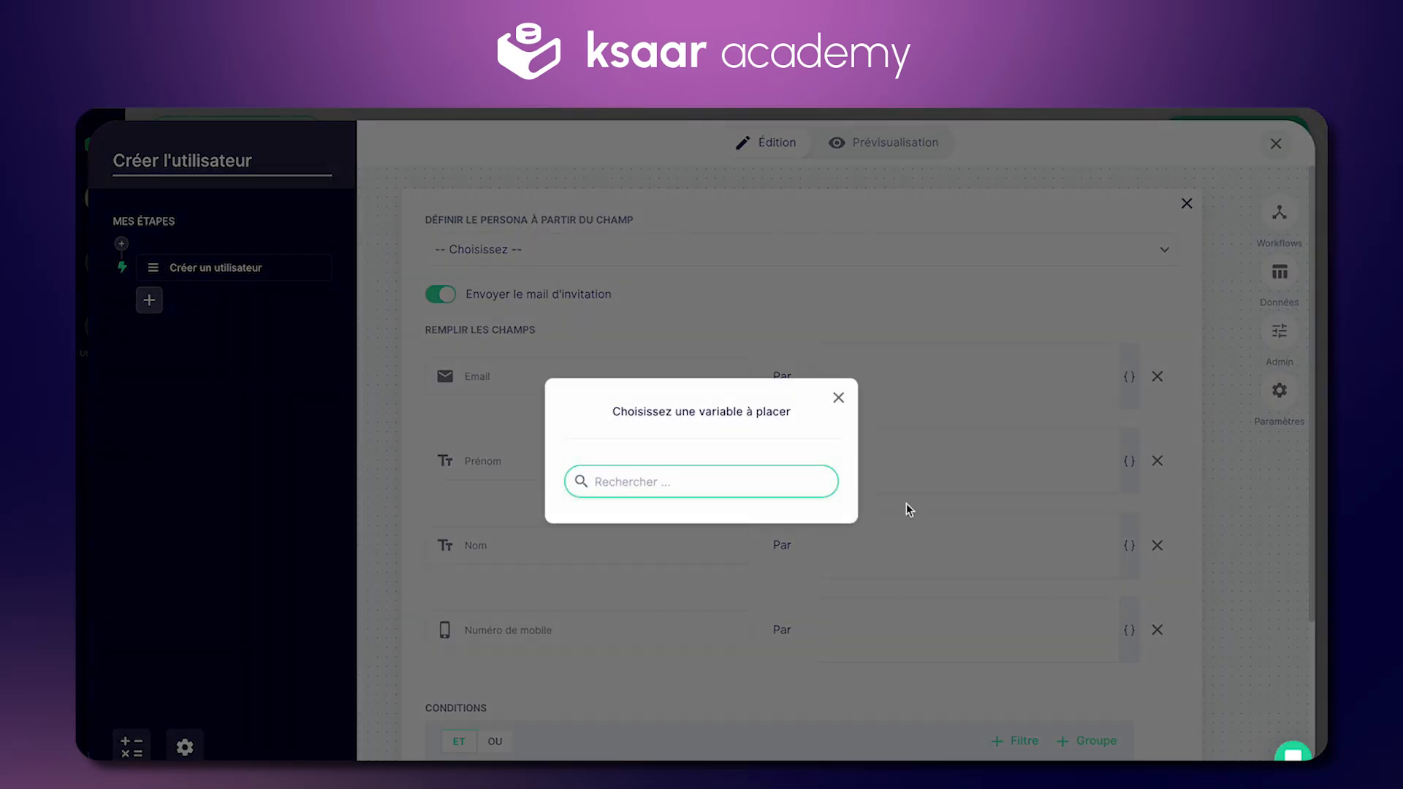
left_click(839, 400)
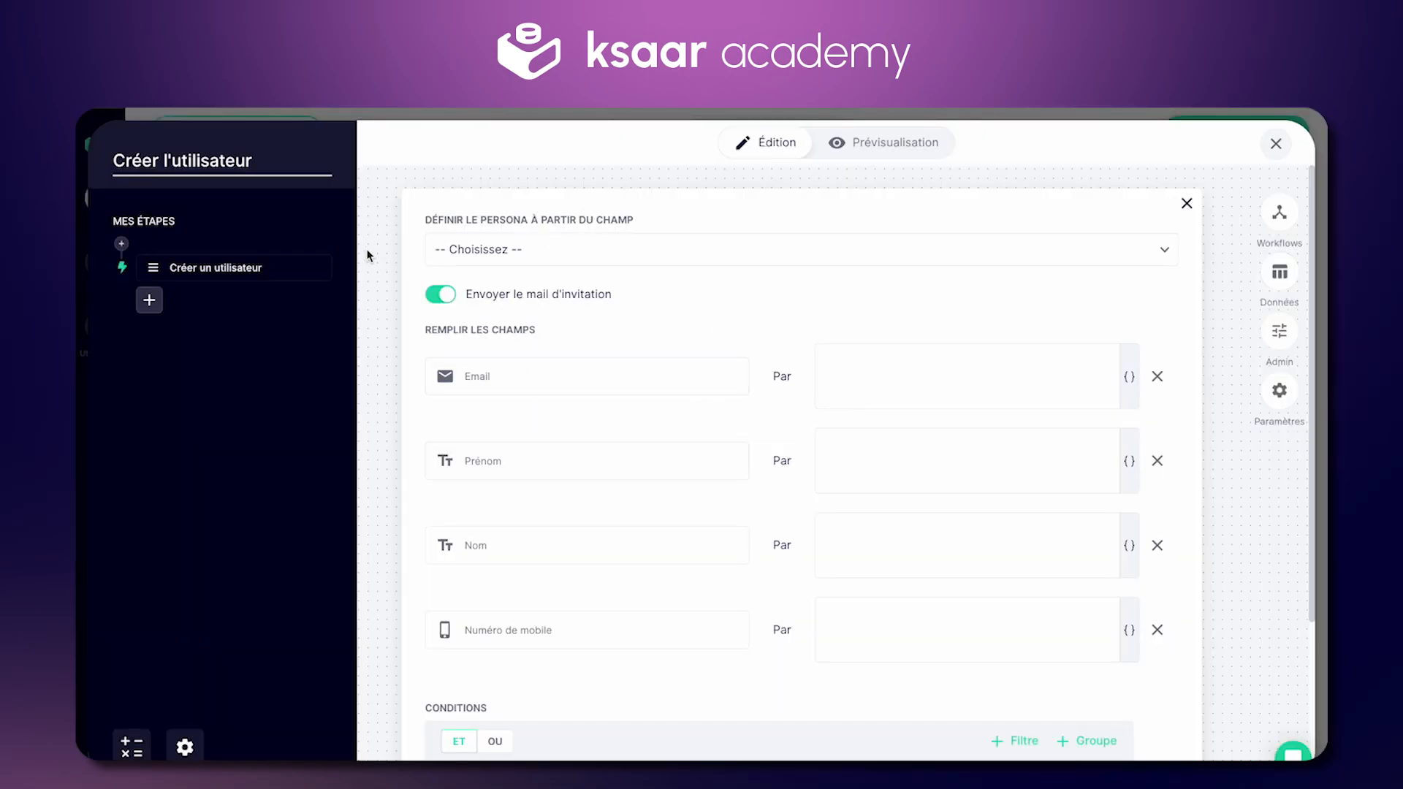
left_click(122, 246)
left_click(183, 325)
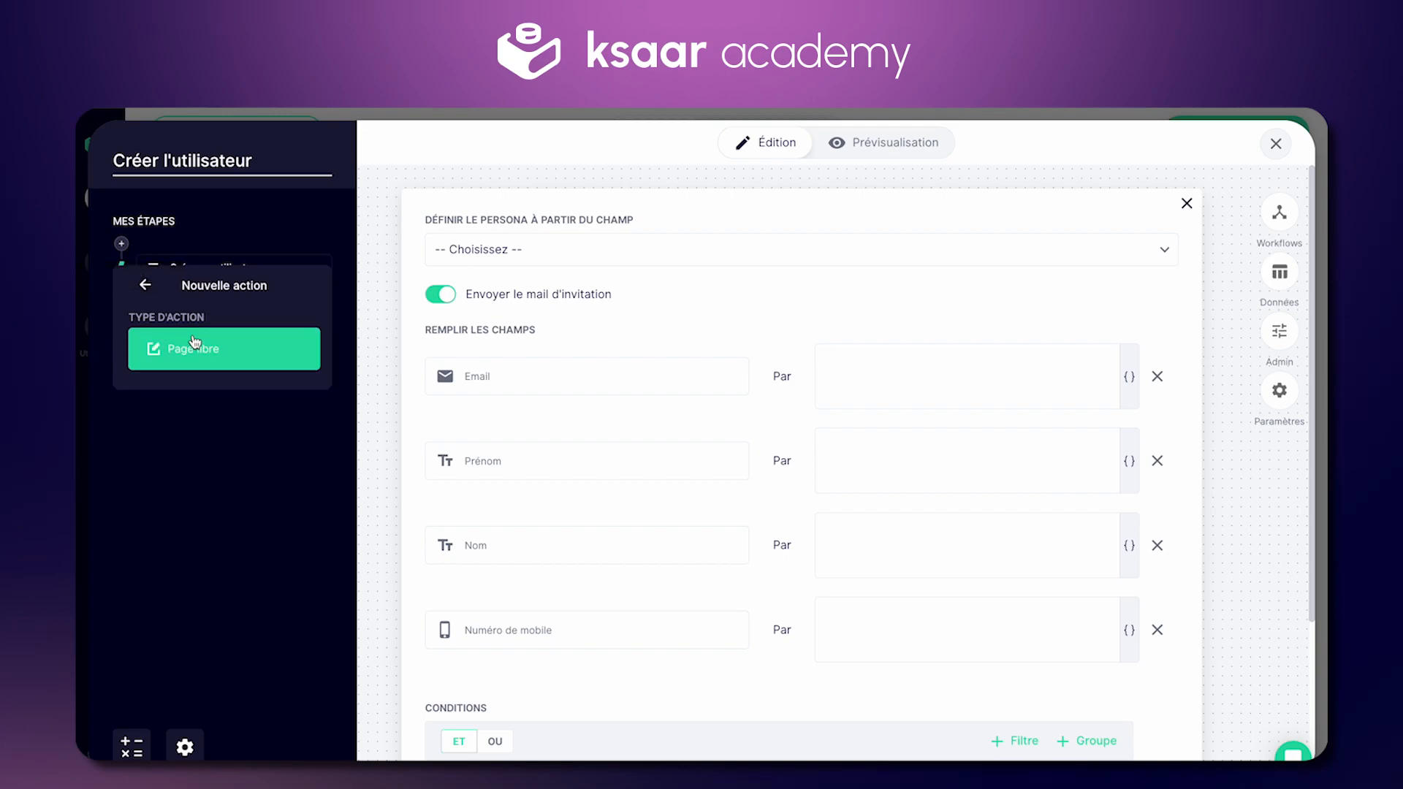
Step: Add a Page libre step named Persona to the follow-up
left_click(195, 348)
type("Persona")
key("Return")
Step: Give the Persona page a 1-column row holding a persona field and an Étape suivante button
left_click(214, 279)
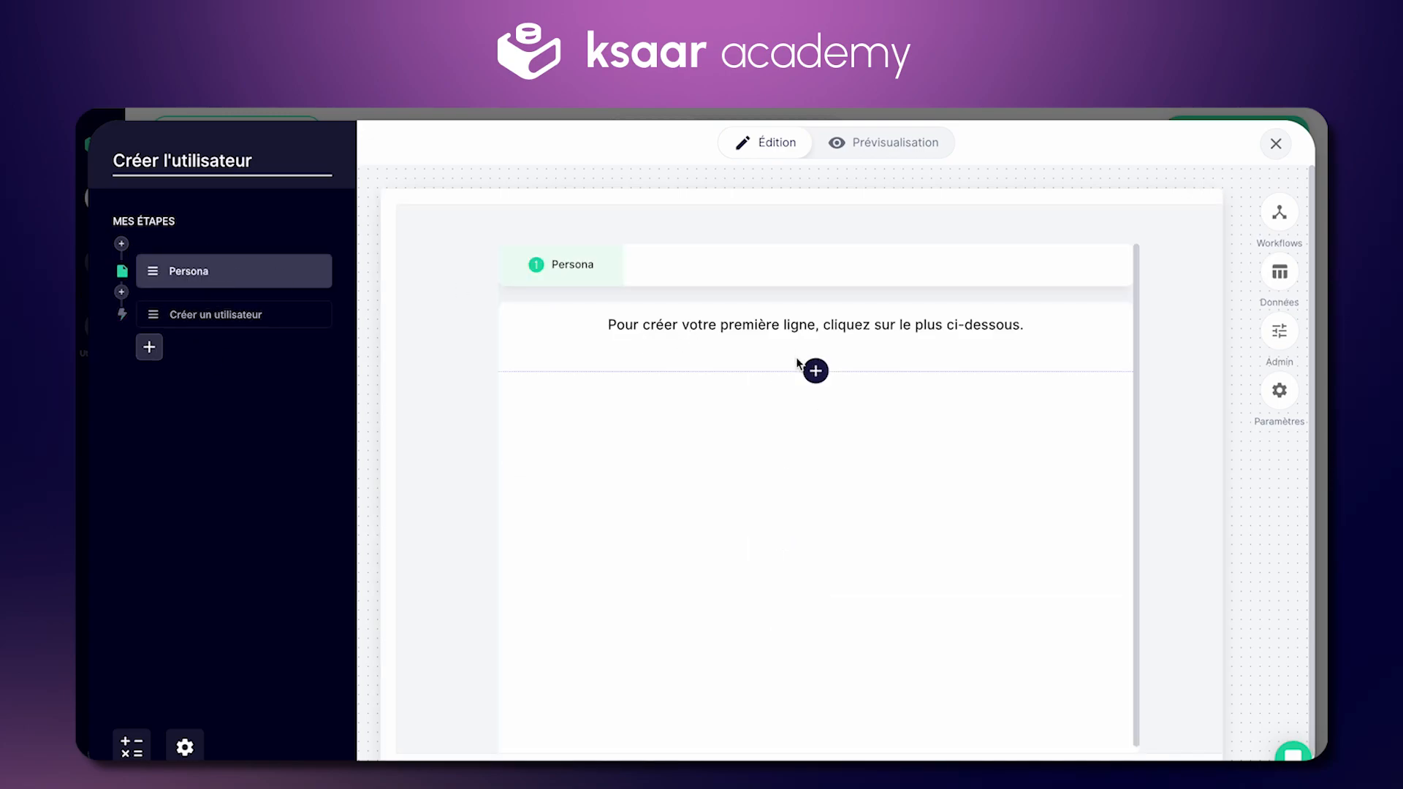
left_click(814, 369)
left_click(1209, 228)
left_click(852, 394)
scroll(1177, 326, "down", 5)
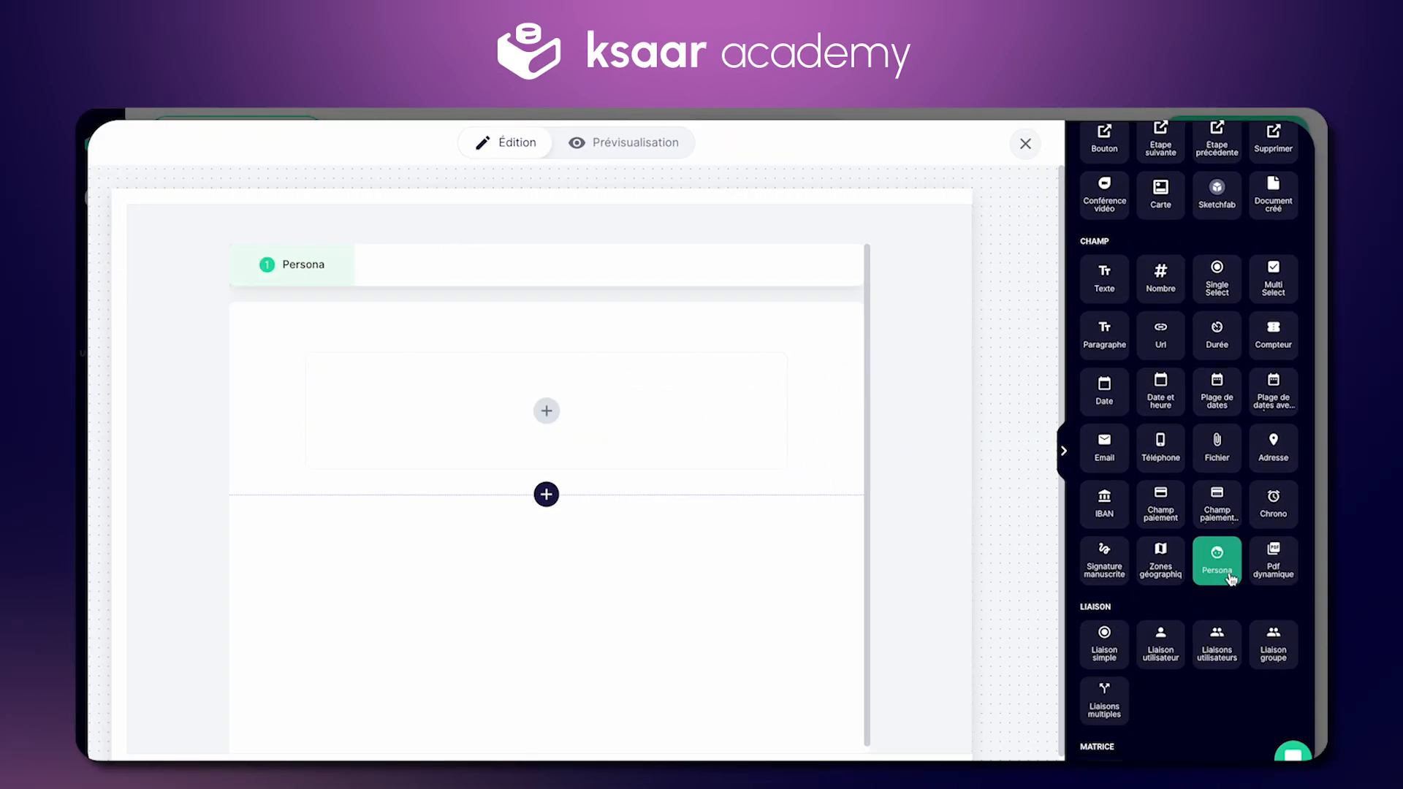
left_click(1230, 577)
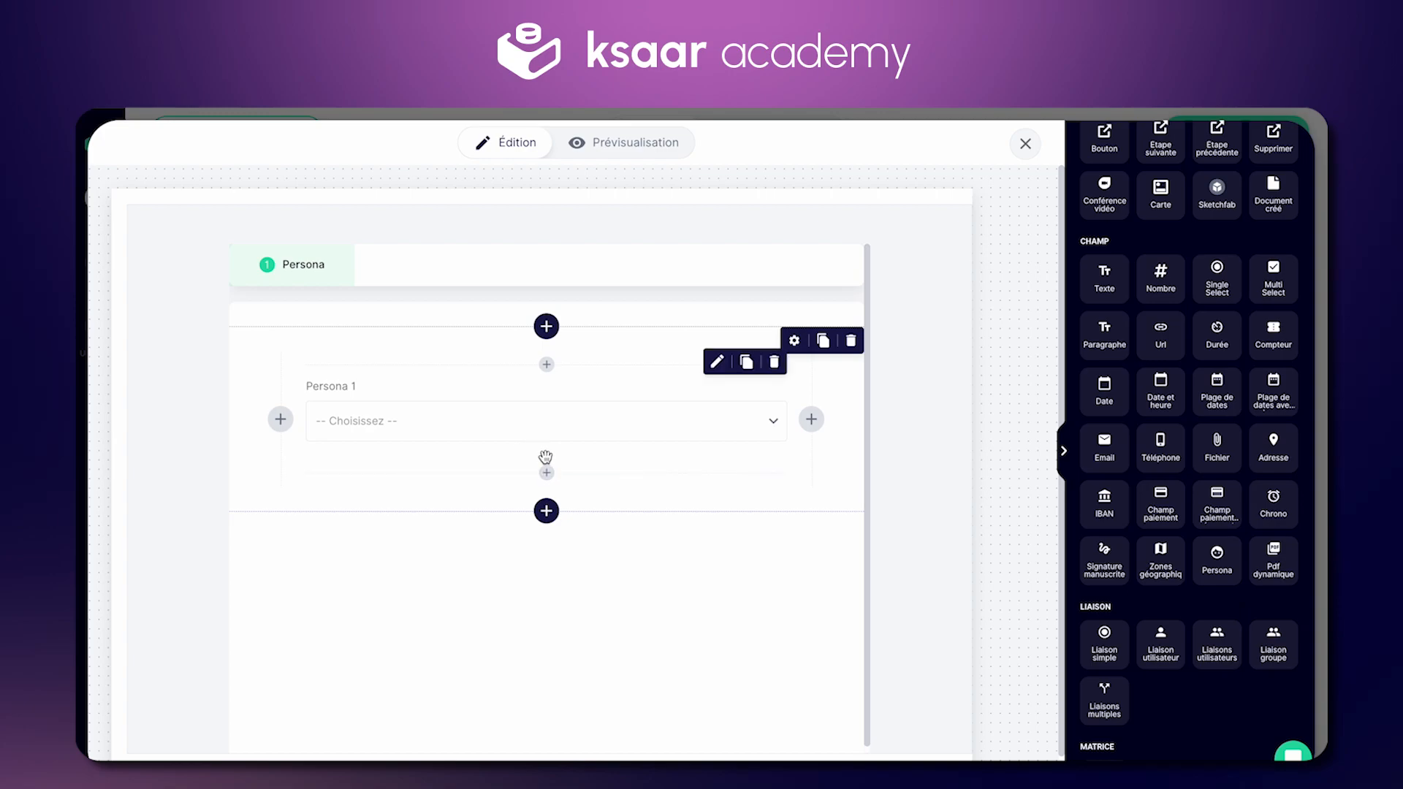
scroll(1164, 363, "up", 5)
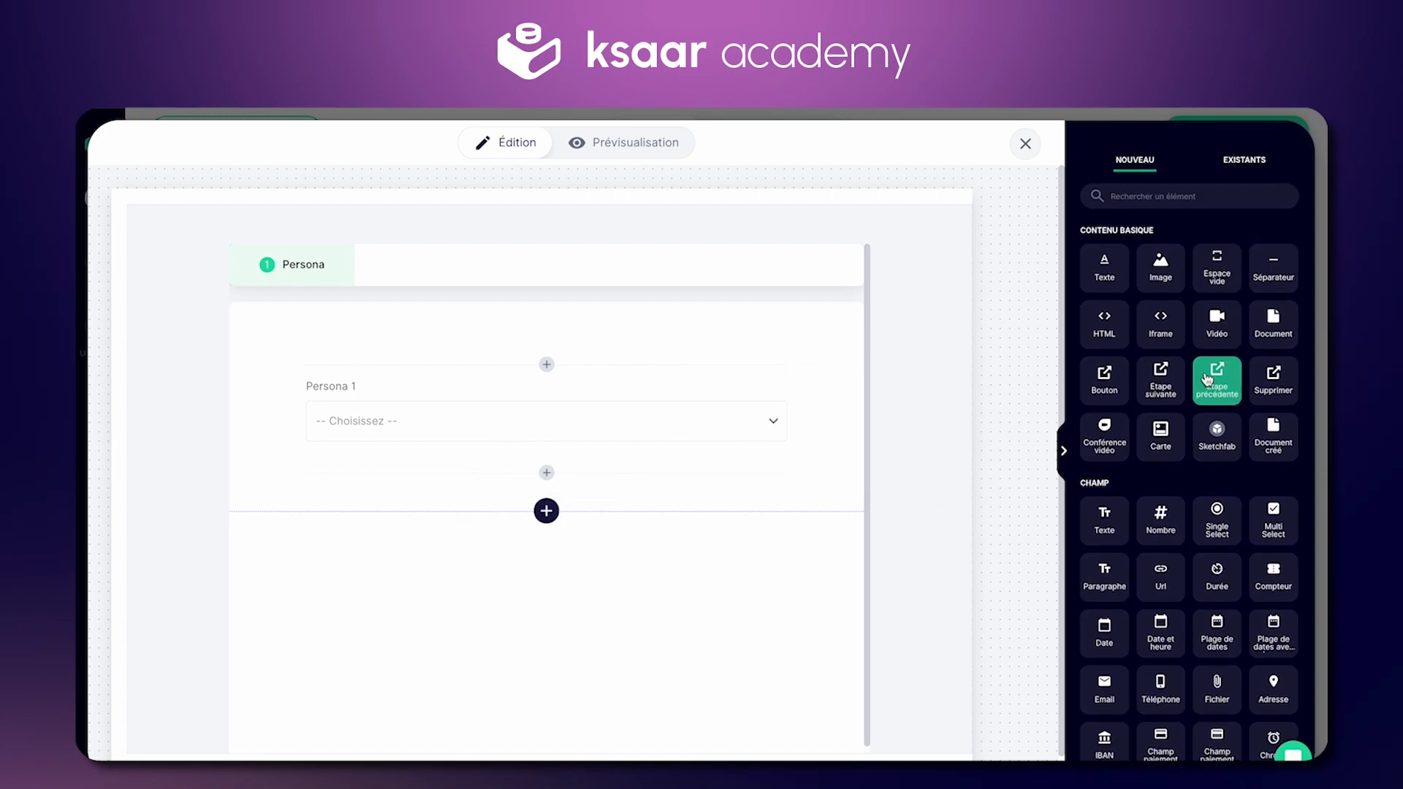
left_click(1161, 377)
Step: Label the field 'Persona de l'utilisateur', ID Demande_Persona, restricted to Utilisateur and required
left_click(463, 424)
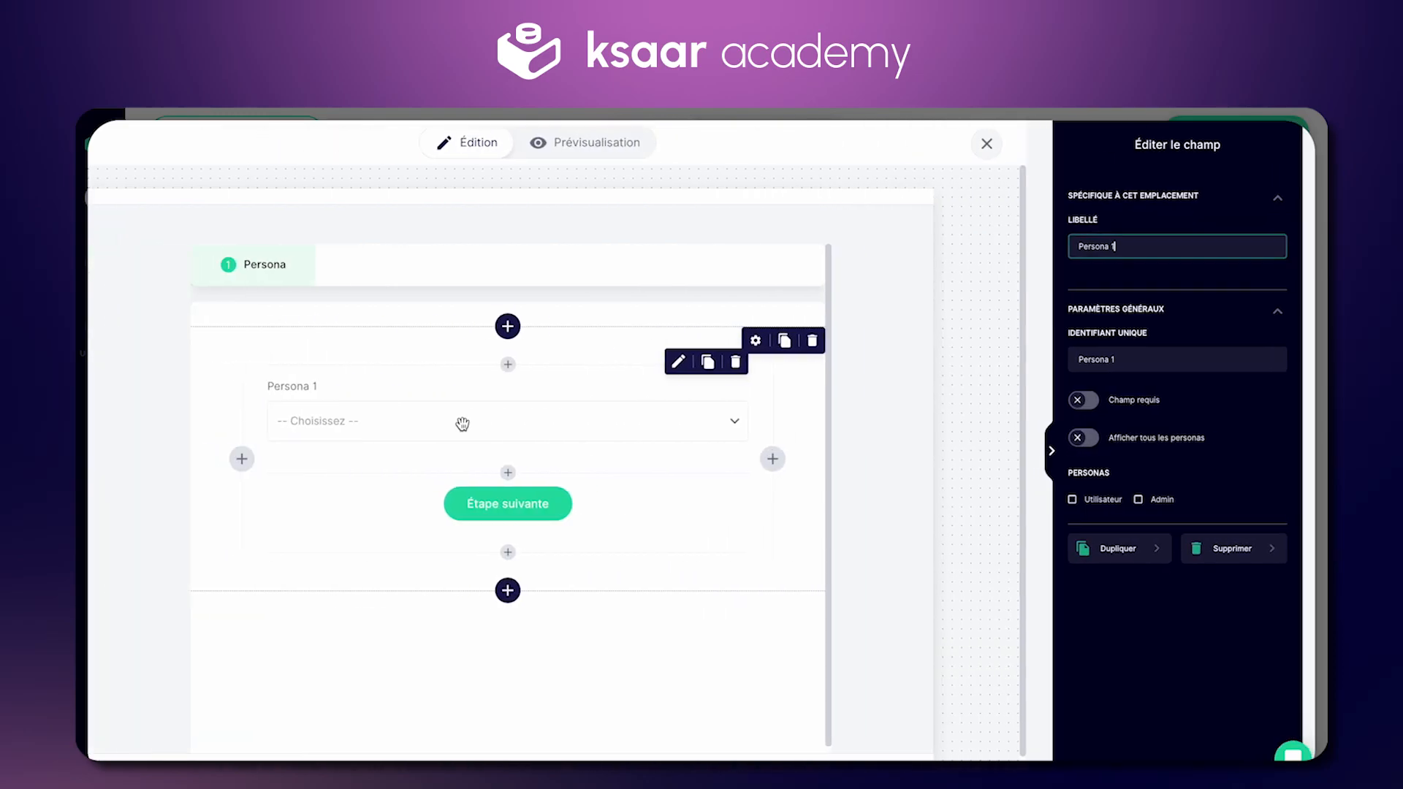
key("ctrl+a")
type("P")
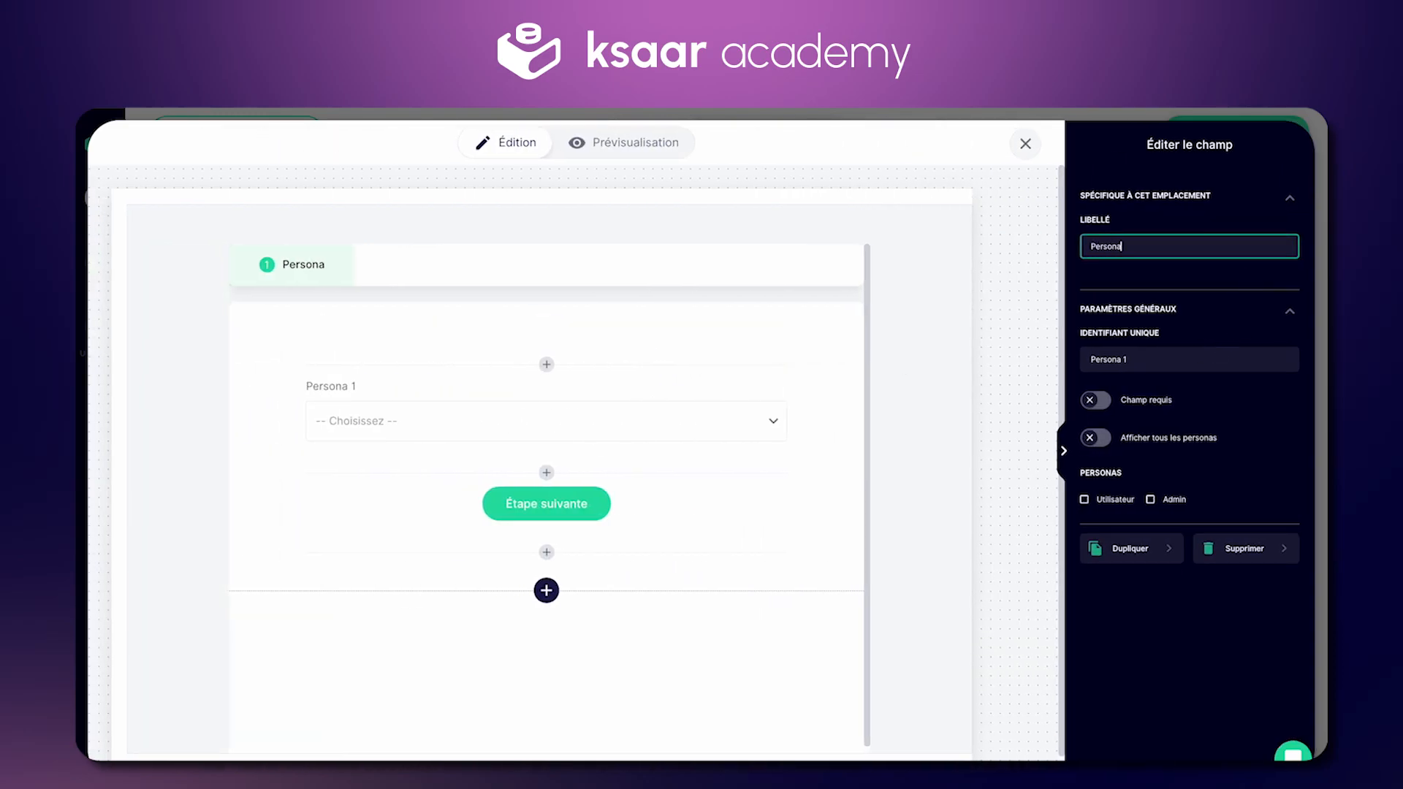
left_click(1154, 359)
key("BackSpace")
key("BackSpace")
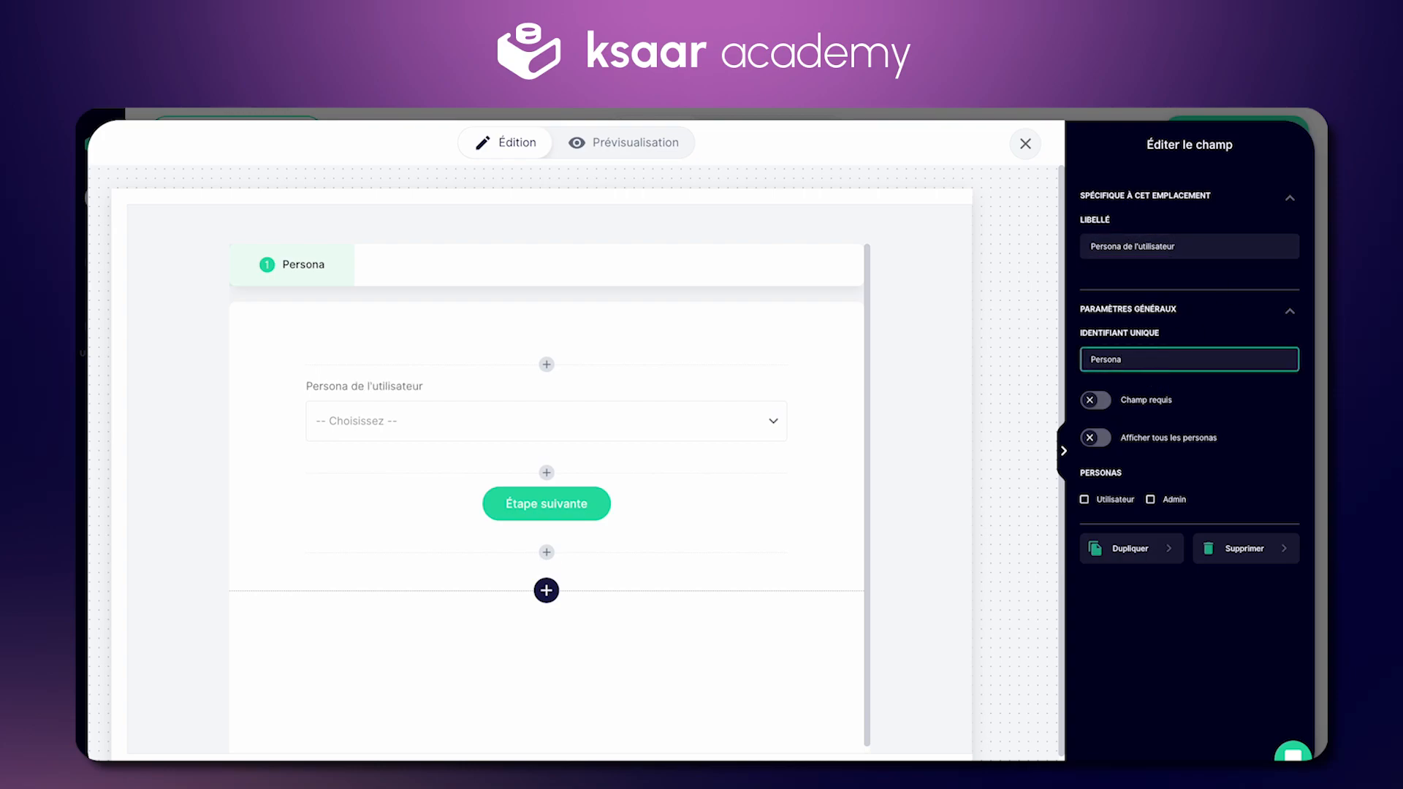
type("Demande_")
left_click(1084, 500)
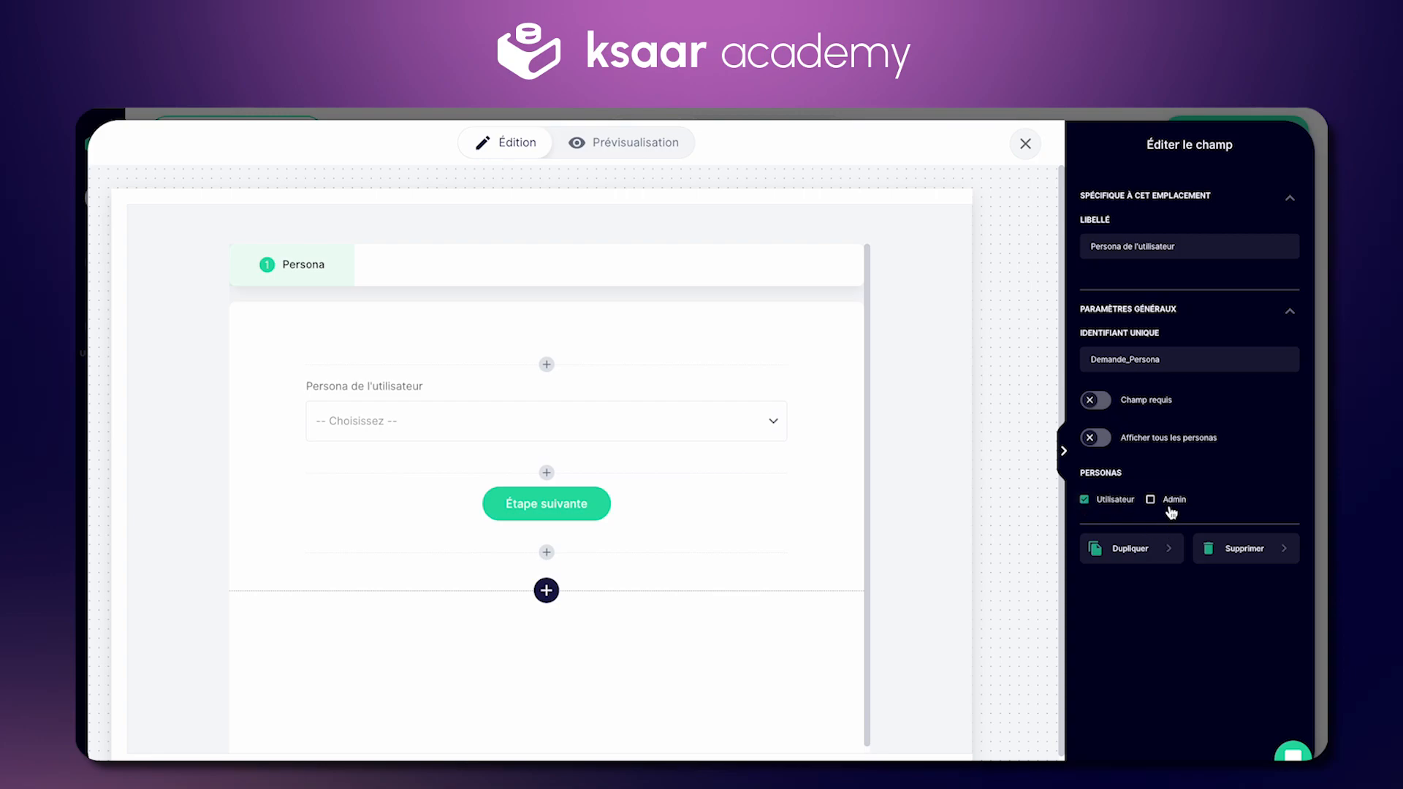
left_click(1095, 400)
left_click(1064, 451)
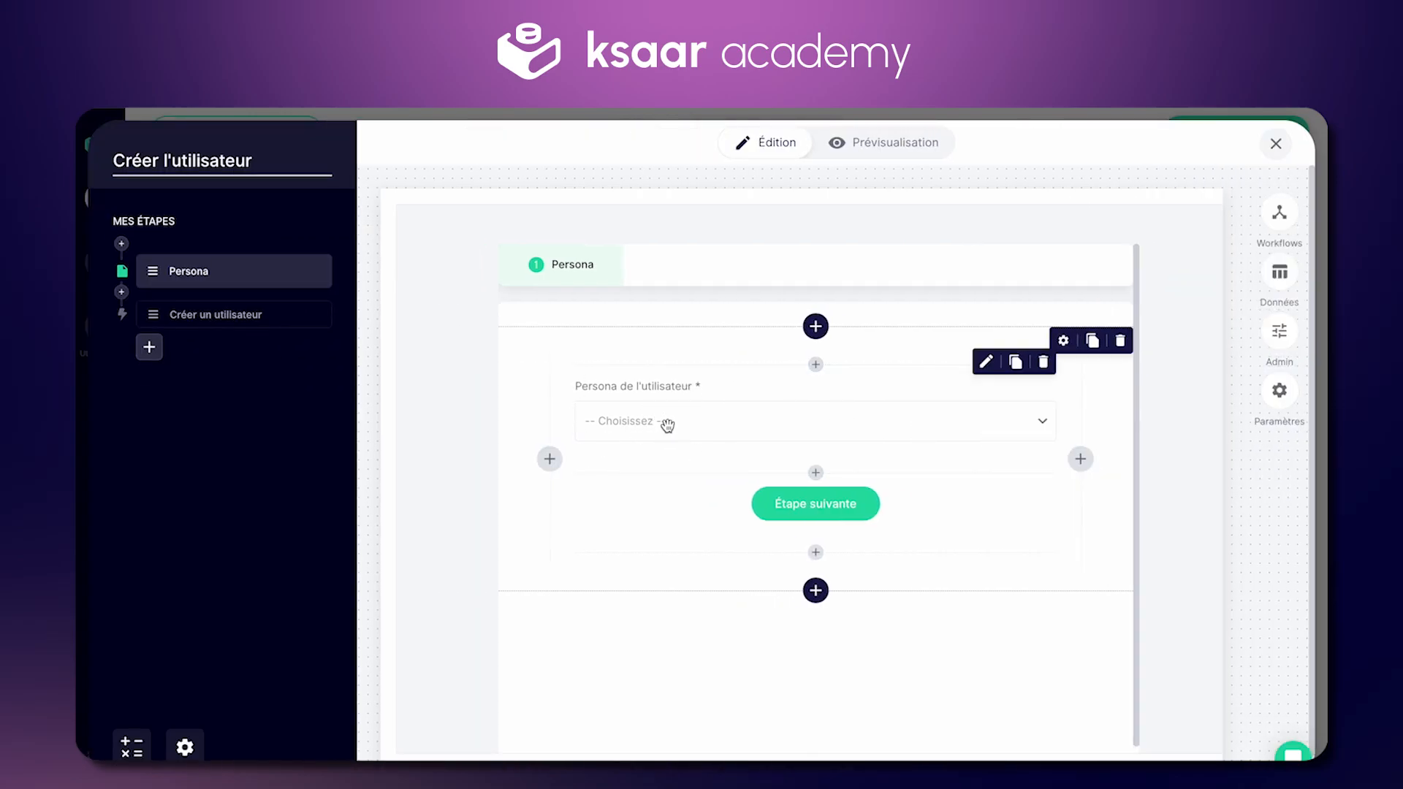
left_click(219, 314)
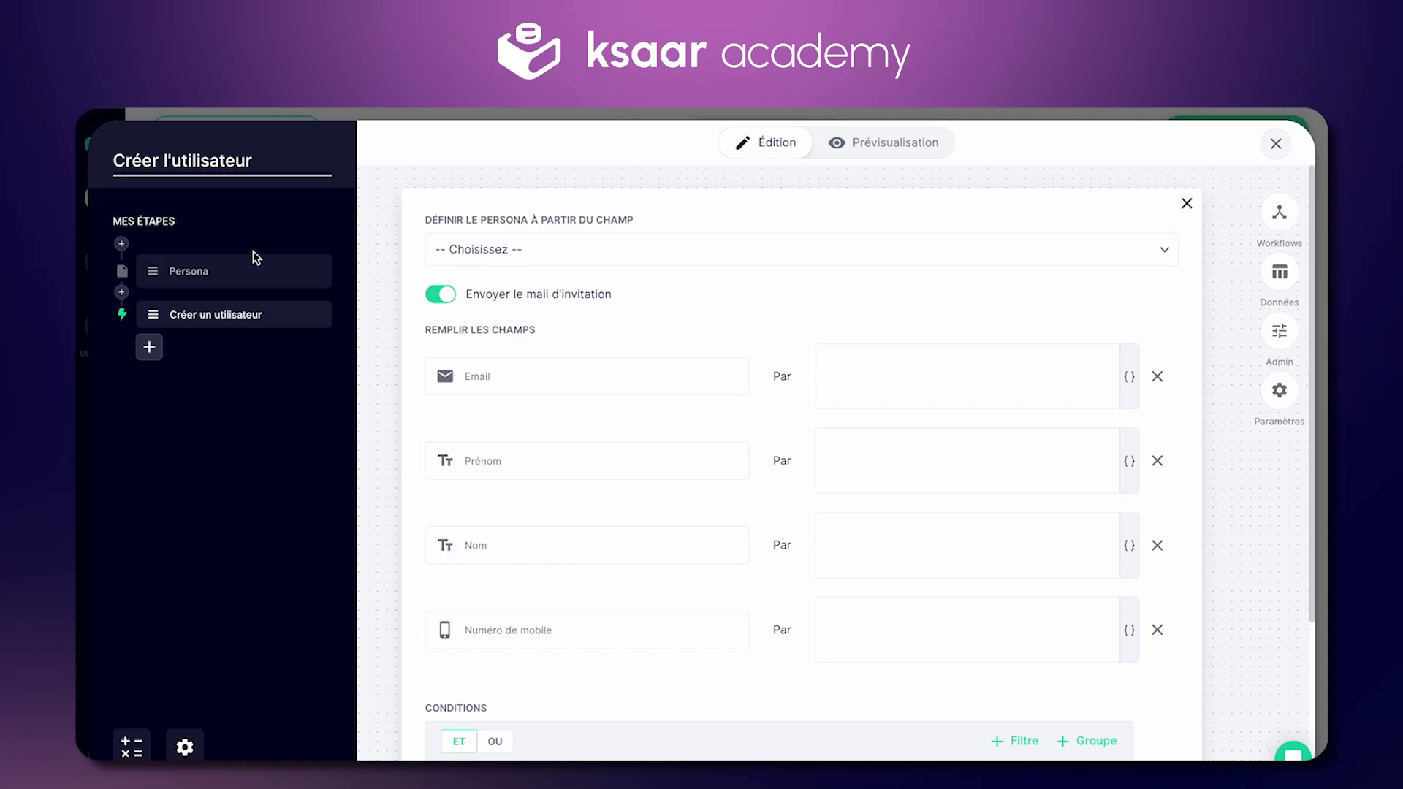
Step: Take the persona from Demande_Persona and fill Email with {Demande_Email}
left_click(595, 246)
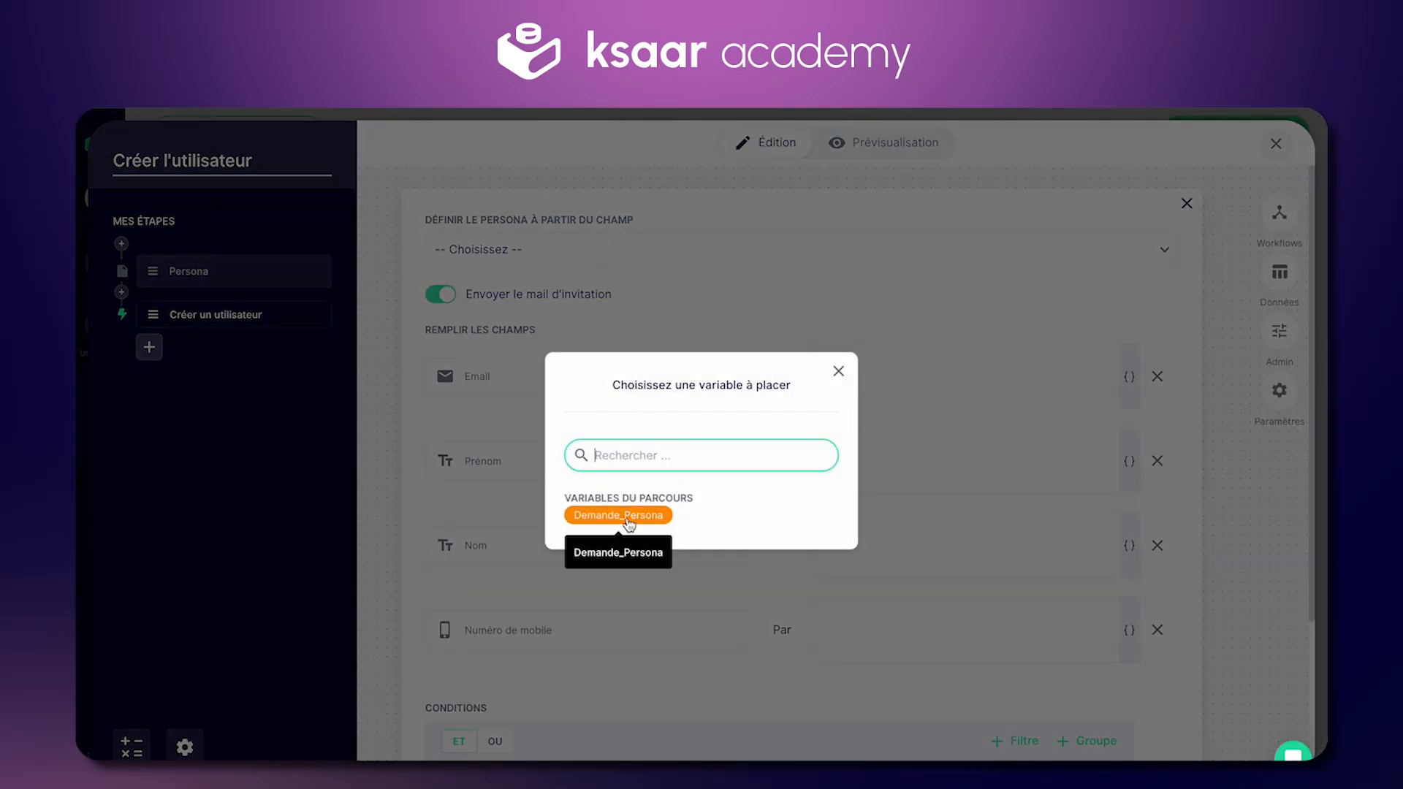
left_click(627, 516)
scroll(645, 294, "down", 1)
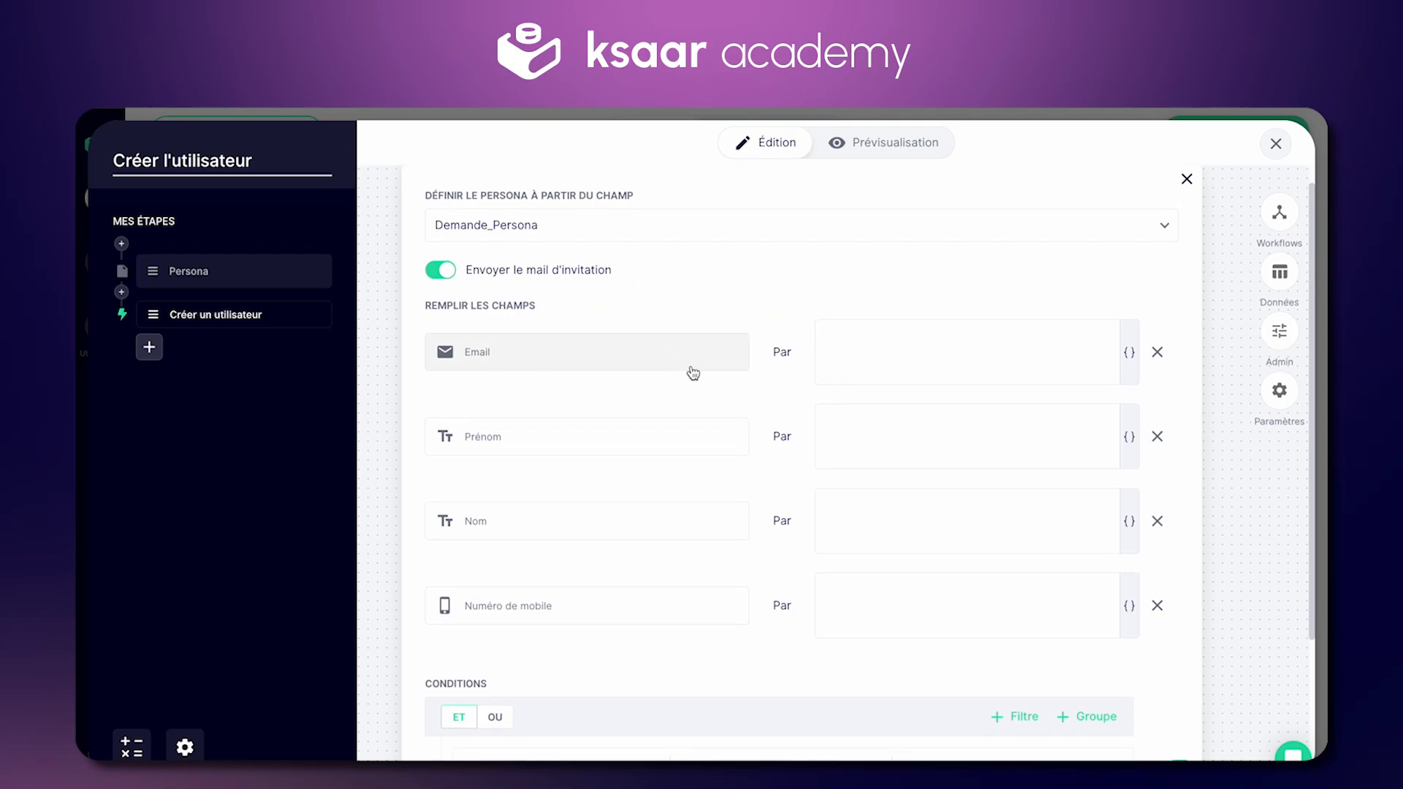
left_click(820, 351)
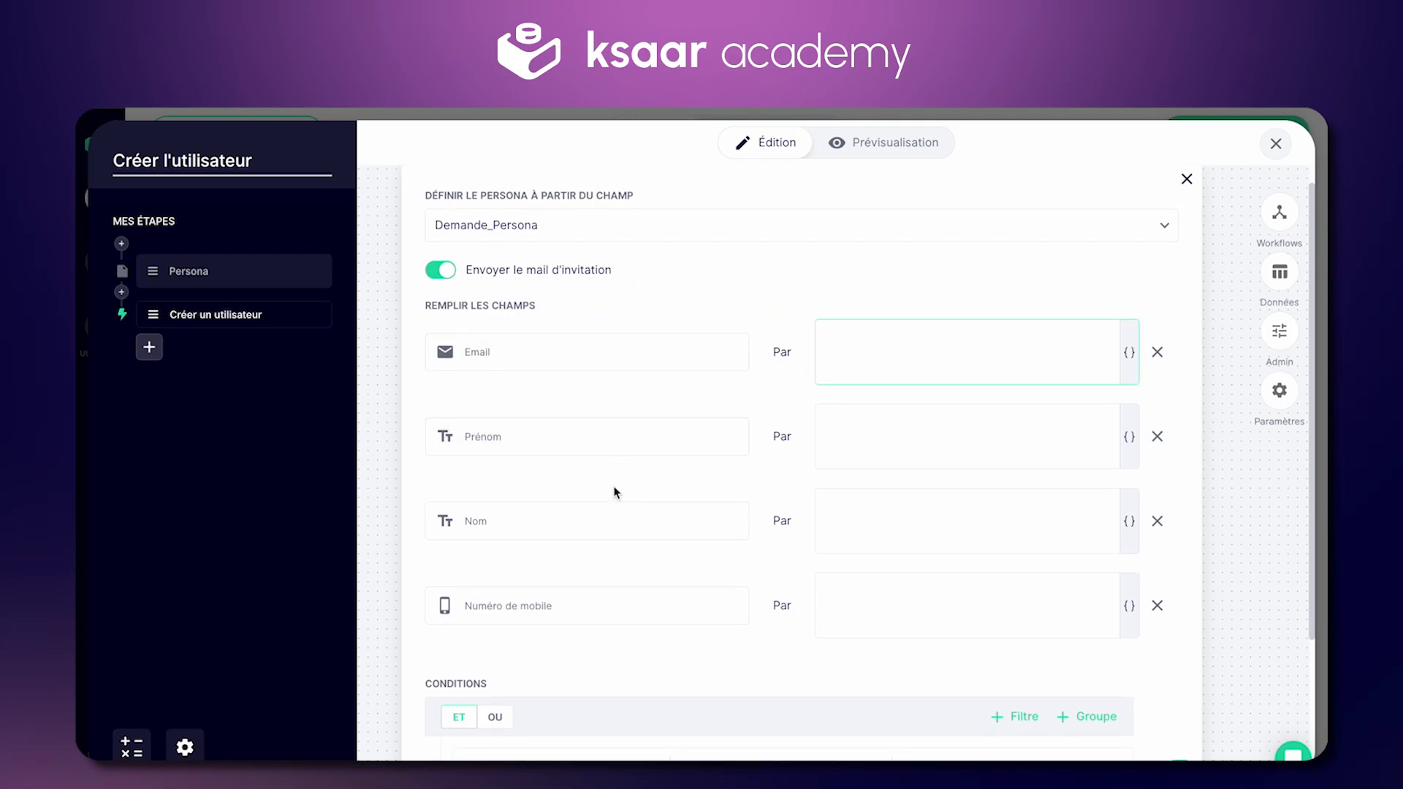
left_click(880, 329)
left_click(1129, 351)
left_click(633, 452)
Step: Fill Prénom with {Demande_Prenom} and Nom with {Demande_Nom}
left_click(841, 434)
left_click(1129, 438)
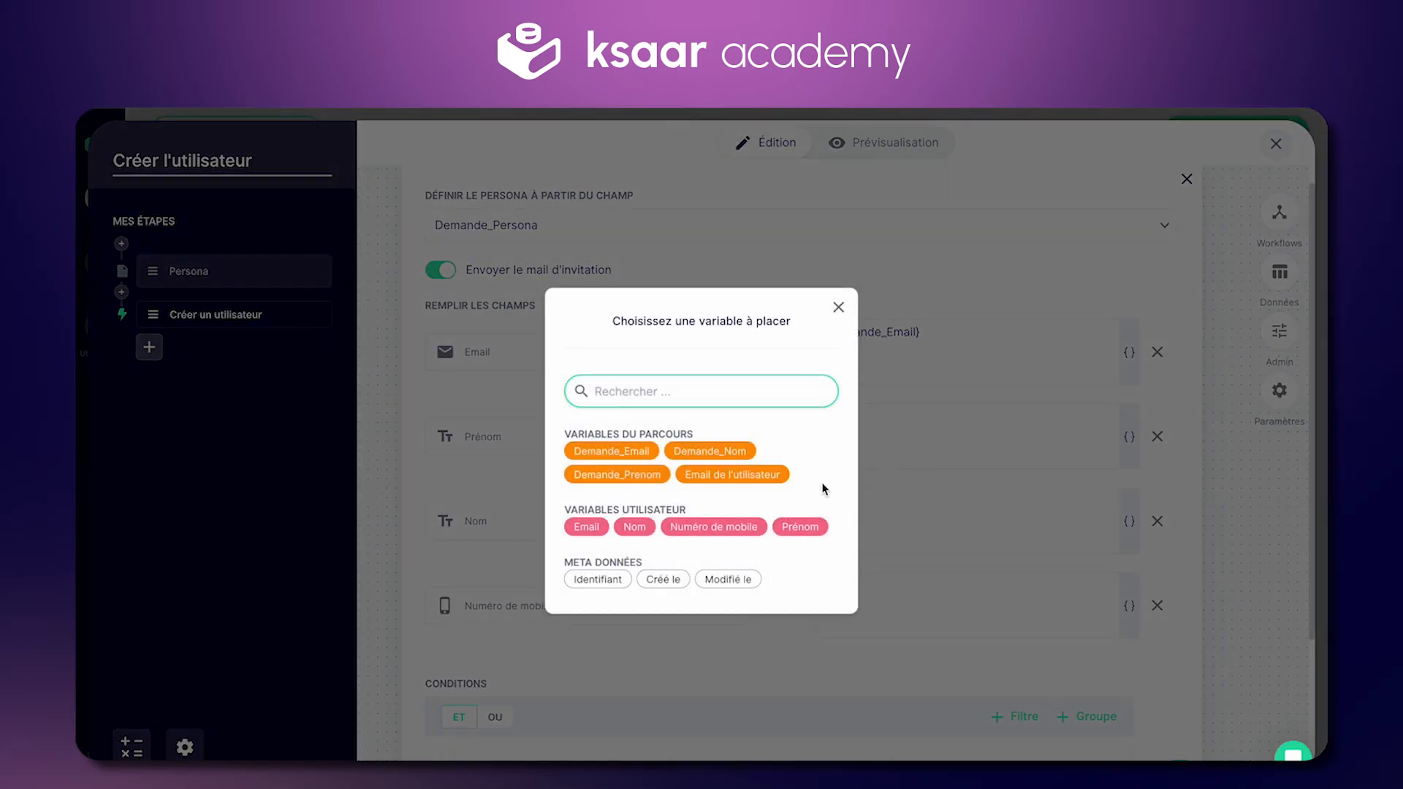
left_click(654, 474)
left_click(990, 523)
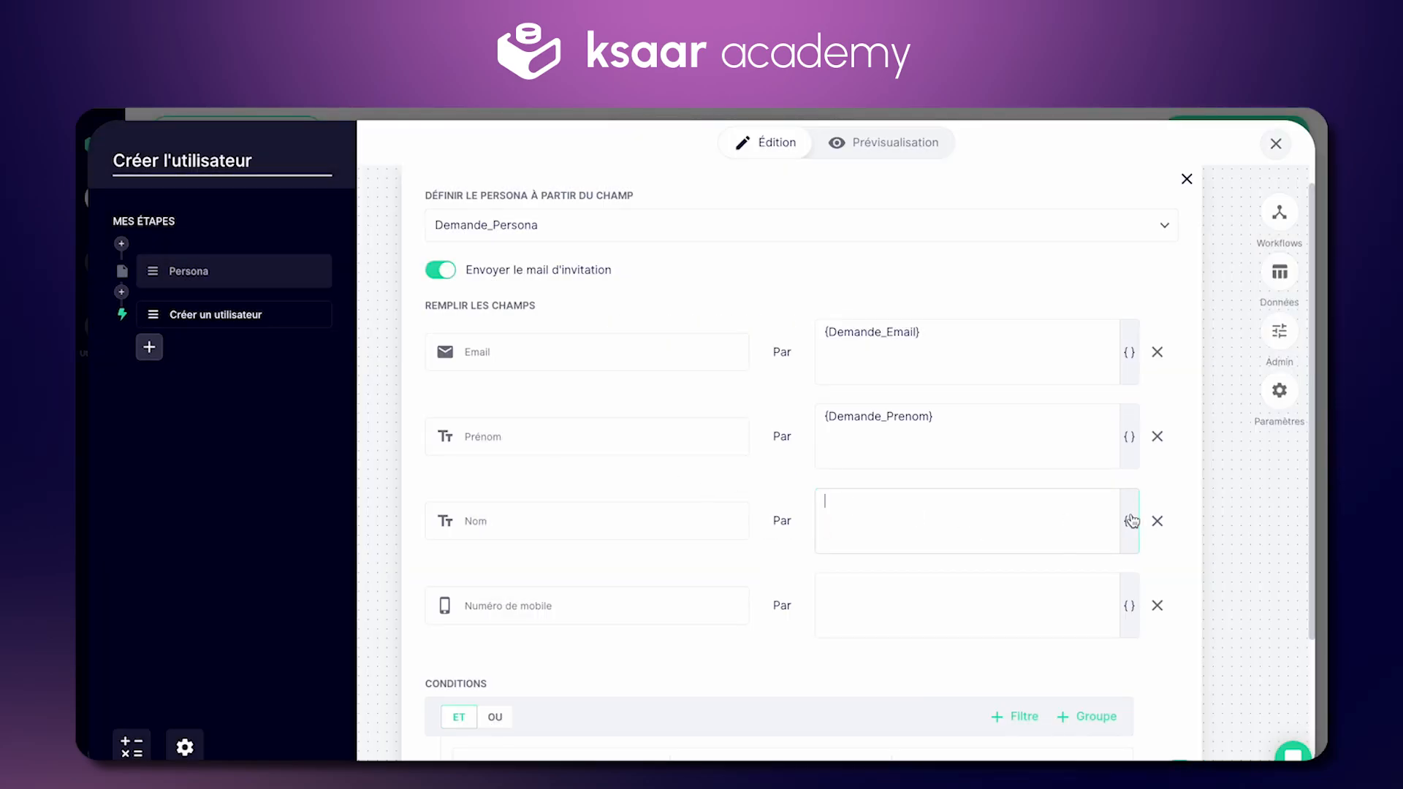
left_click(1130, 520)
left_click(720, 455)
left_click(893, 623)
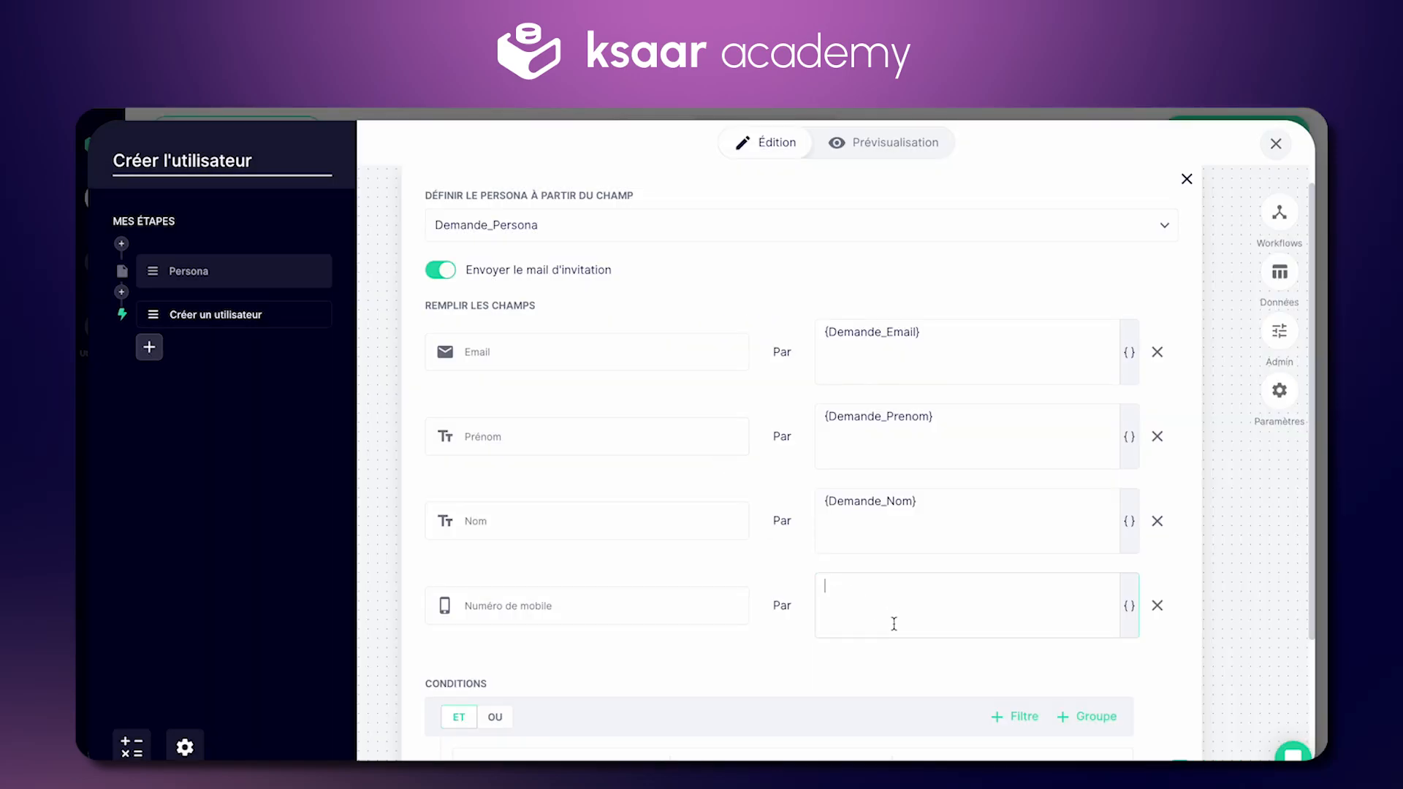
scroll(869, 599, "down", 1)
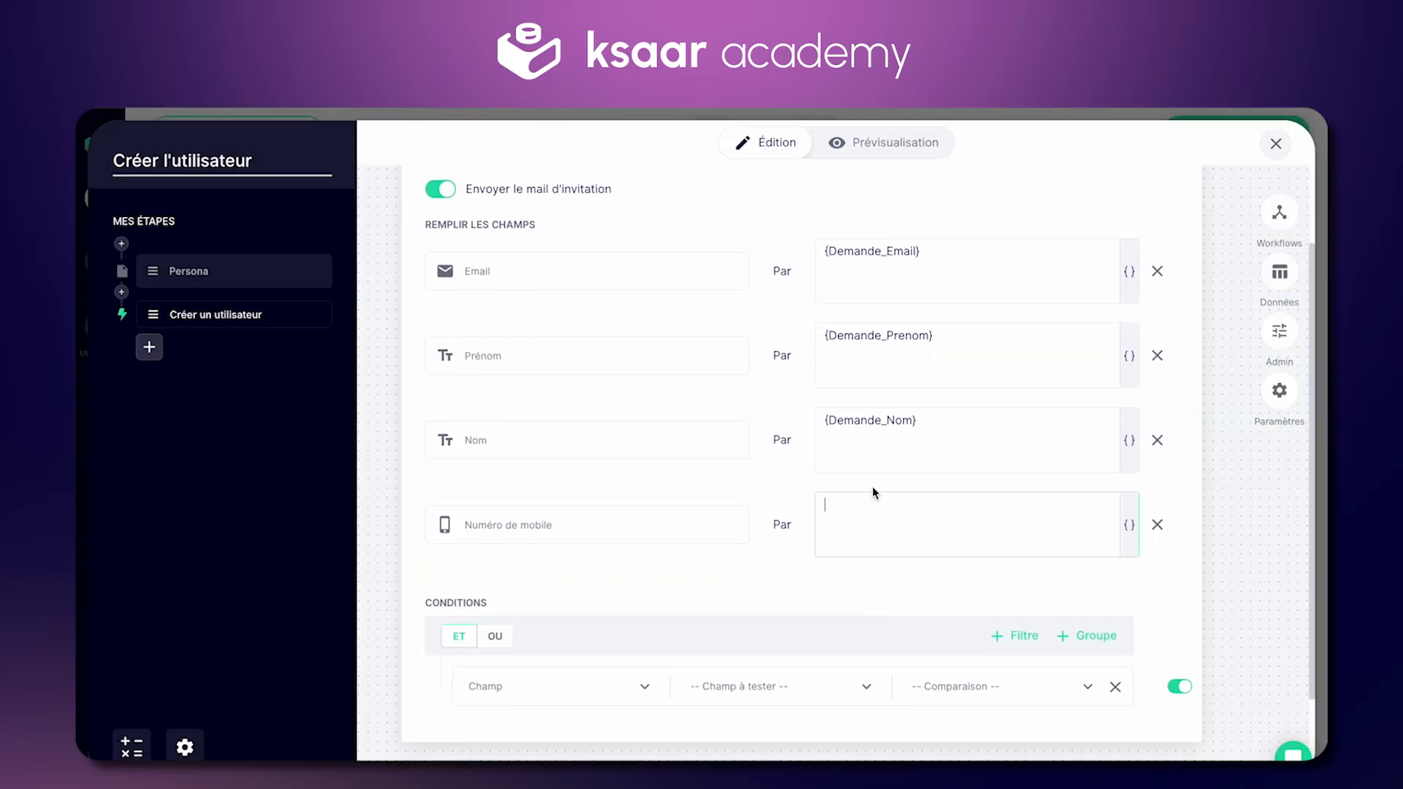
scroll(875, 544, "up", 1)
Step: Delete the extra text after the {Demande_Prenom} variable in the Prénom value
left_click(959, 379)
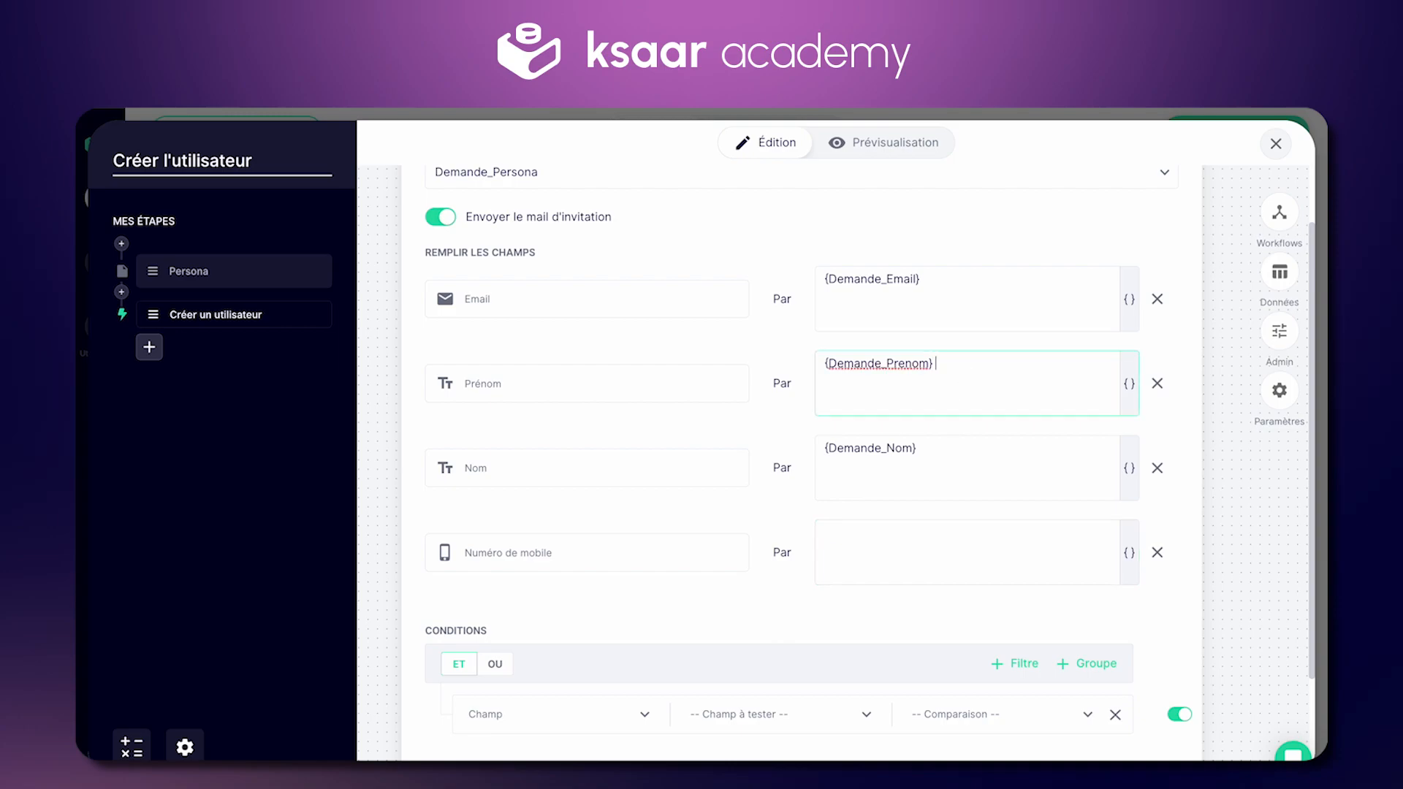
key("ctrl+shift+Left")
key("BackSpace")
key("BackSpace")
scroll(760, 541, "up", 2)
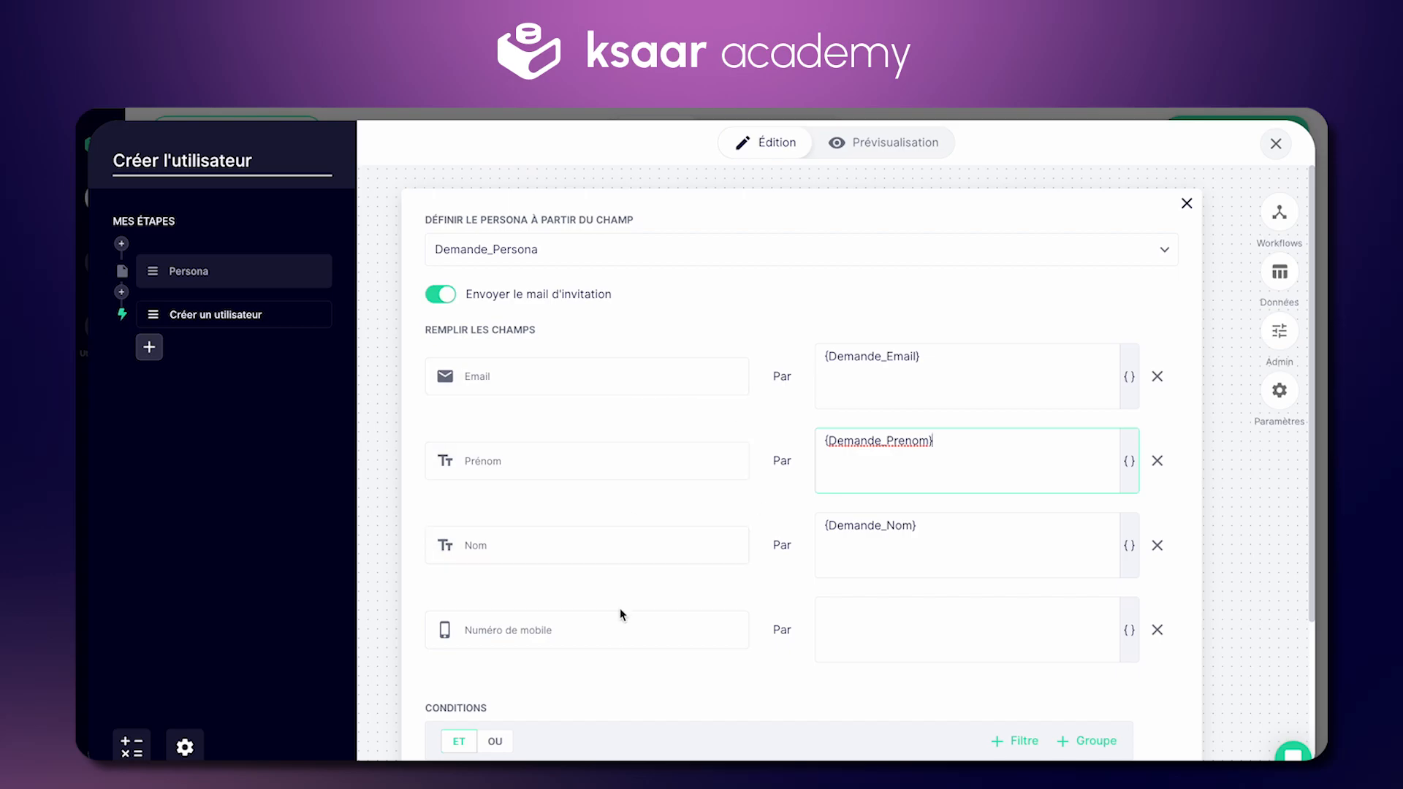
left_click(370, 286)
scroll(670, 409, "down", 2)
scroll(696, 630, "up", 2)
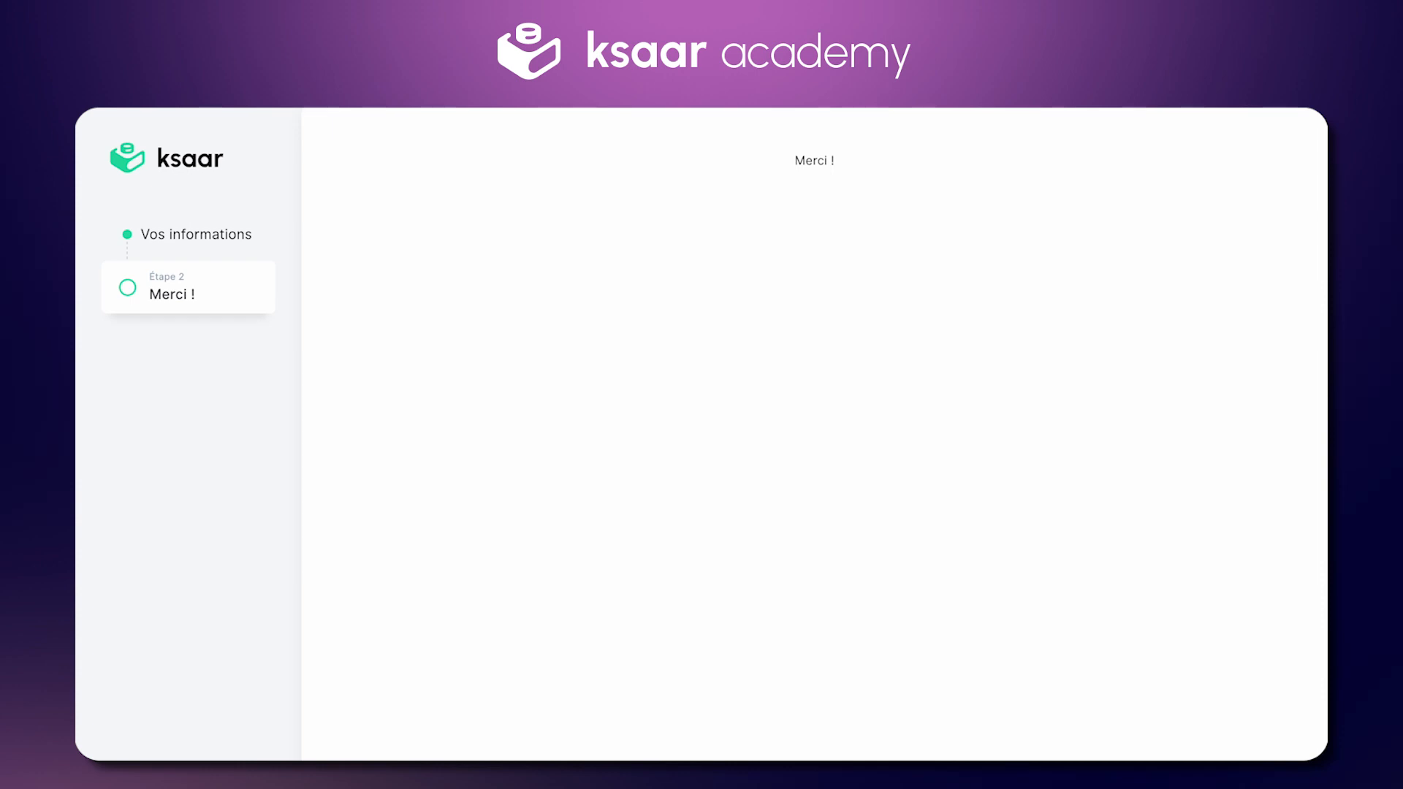
Step: Load the app's login page and copy the admin's e-mail from the Partager user list
key("super+v")
key("Return")
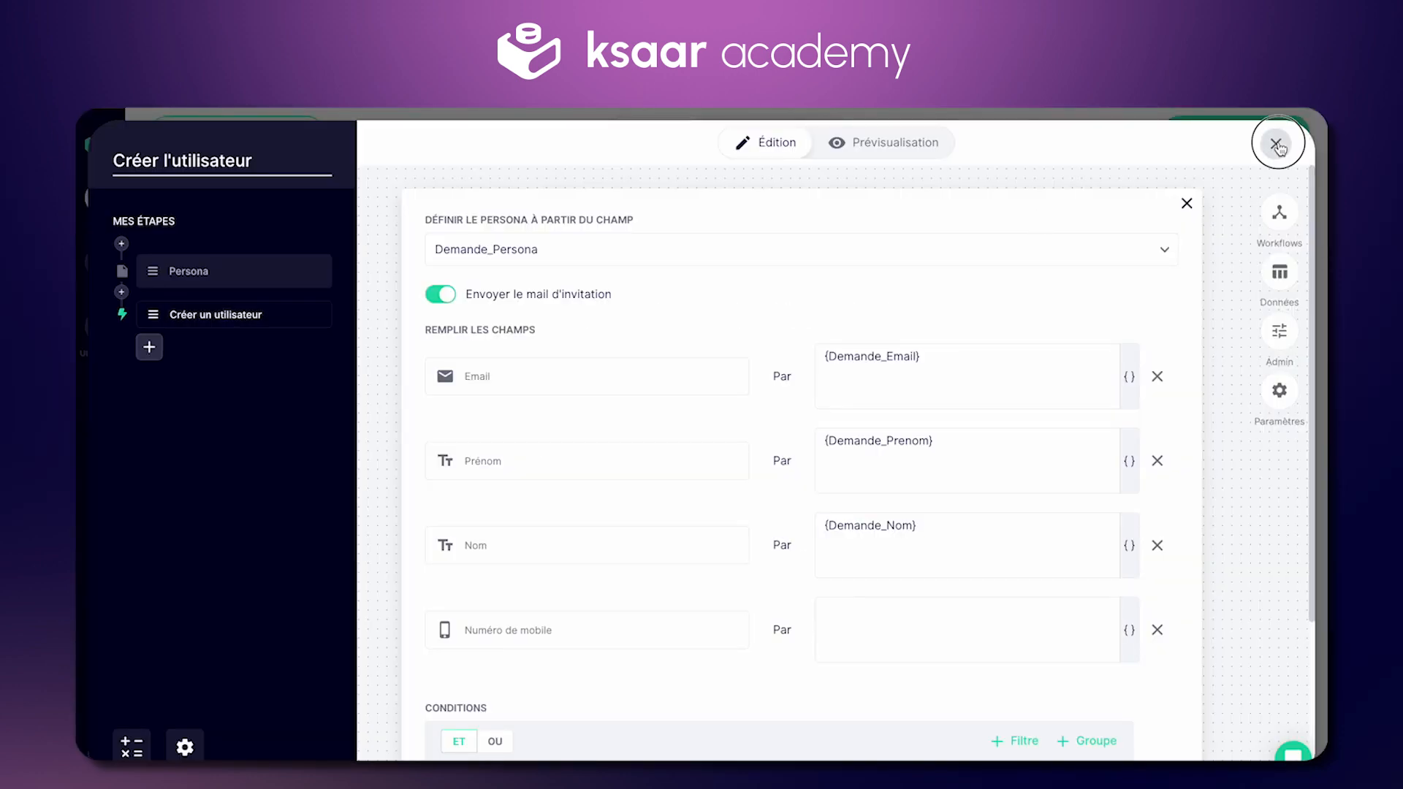
left_click(1269, 141)
left_click(990, 133)
left_click(883, 239)
triple_click(861, 350)
key("ctrl+c")
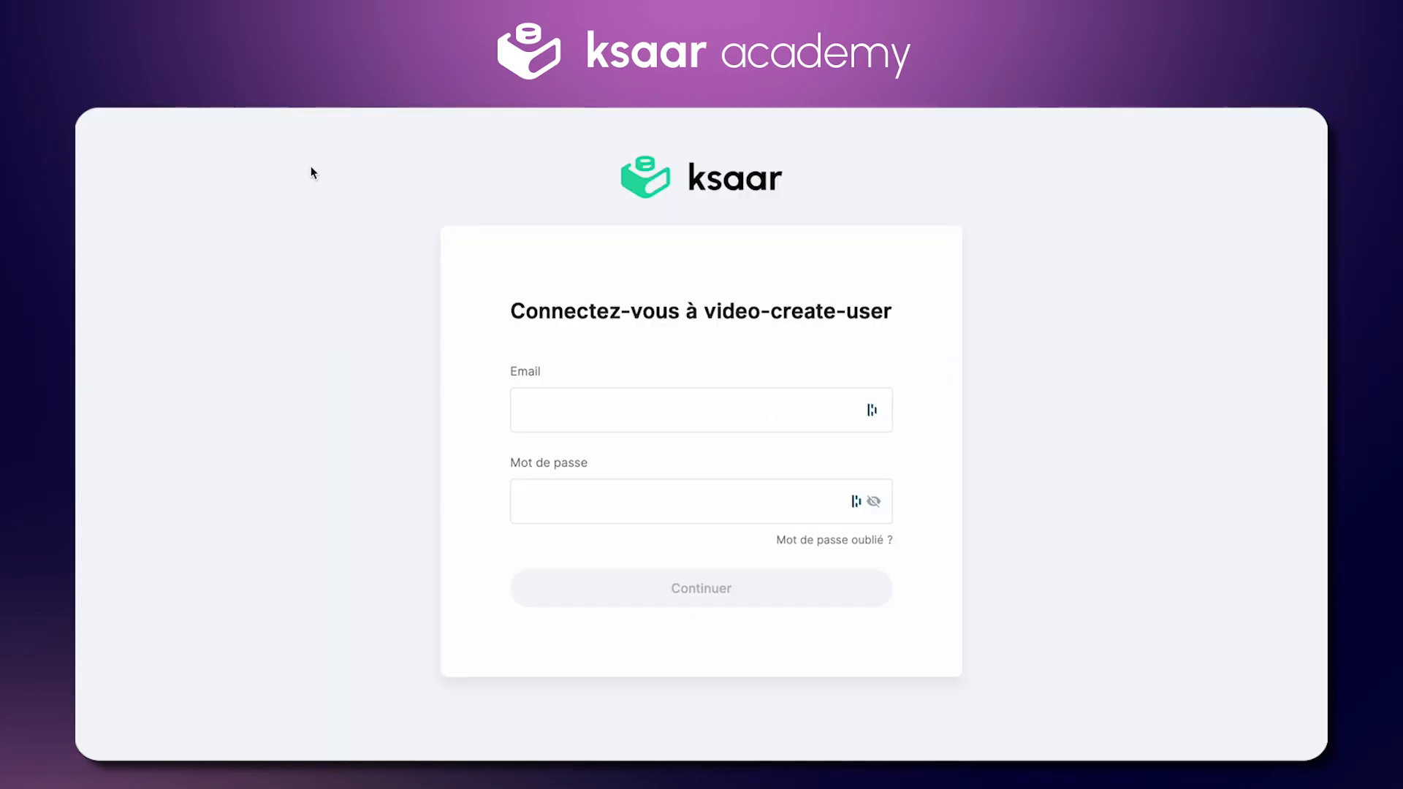
Step: Sign in with the admin's e-mail and password, then open Page 2 with the requests table
left_click(658, 410)
key("ctrl+v")
key("Tab")
type("***")
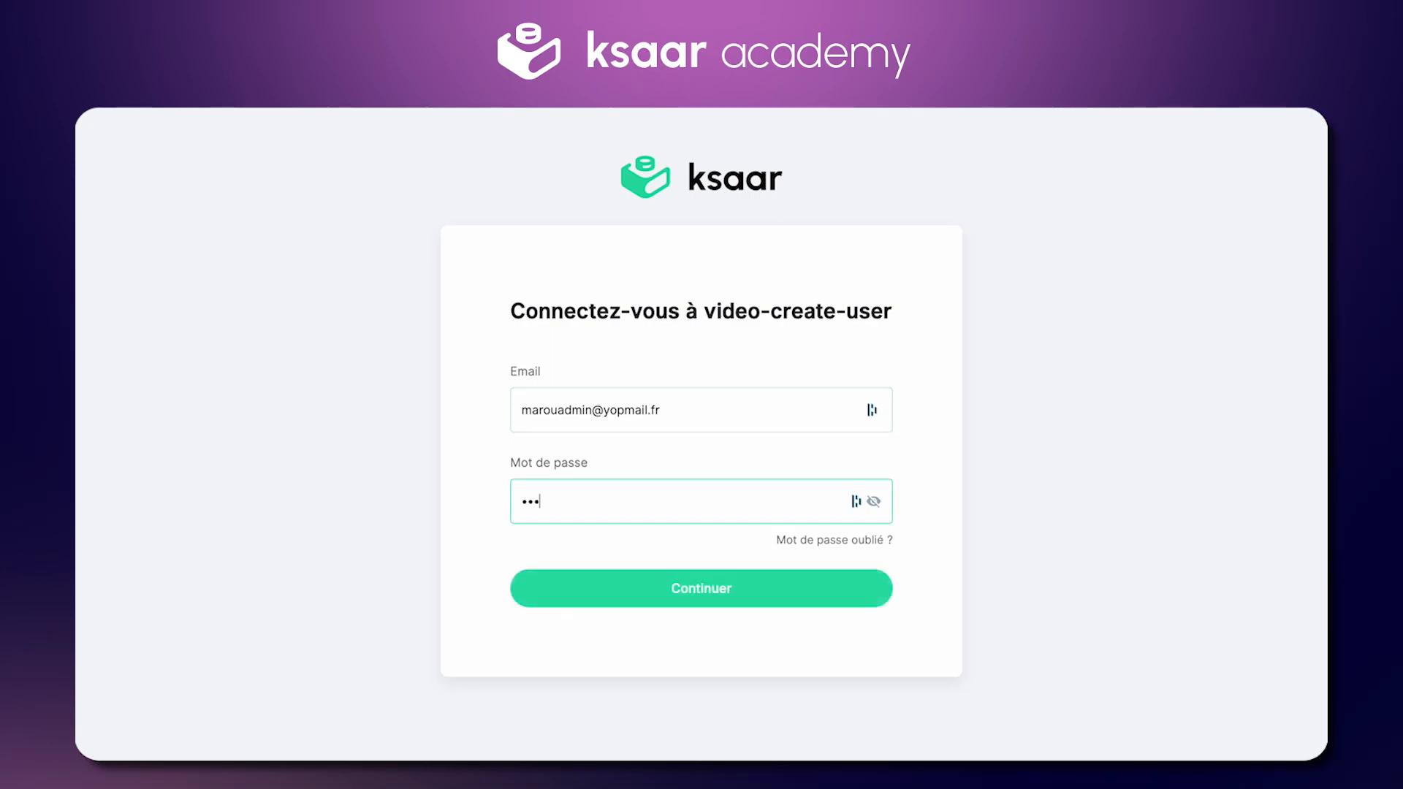
key("Return")
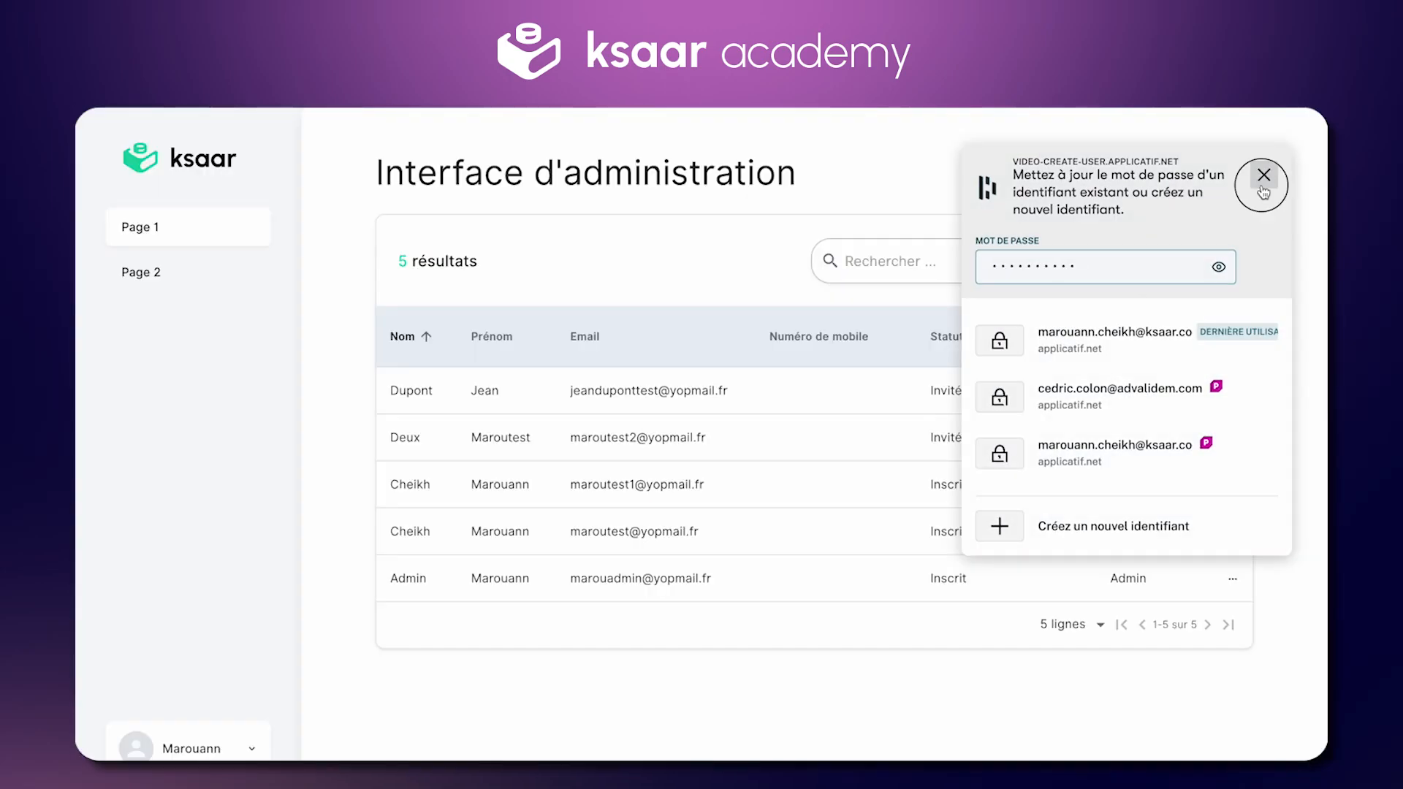
left_click(1264, 175)
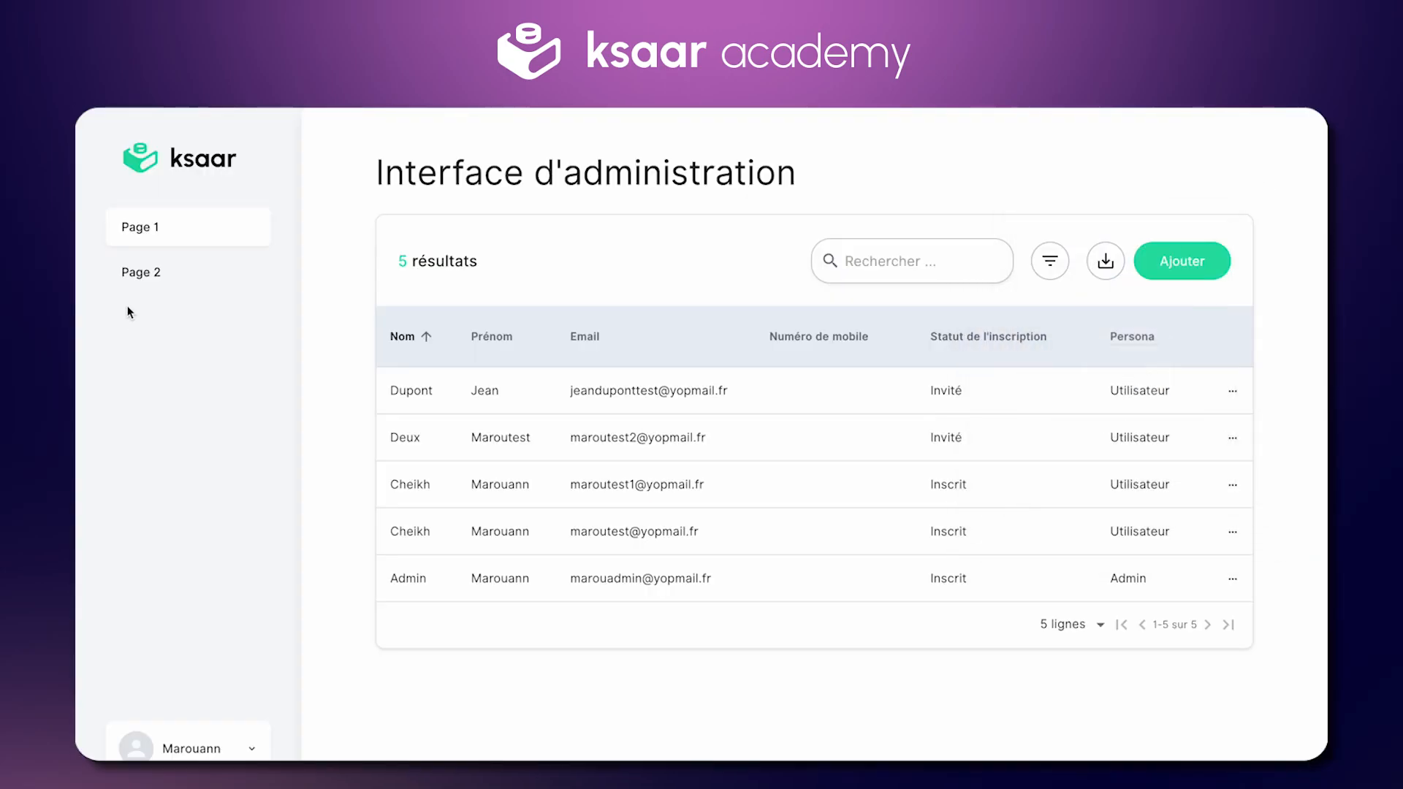
left_click(151, 272)
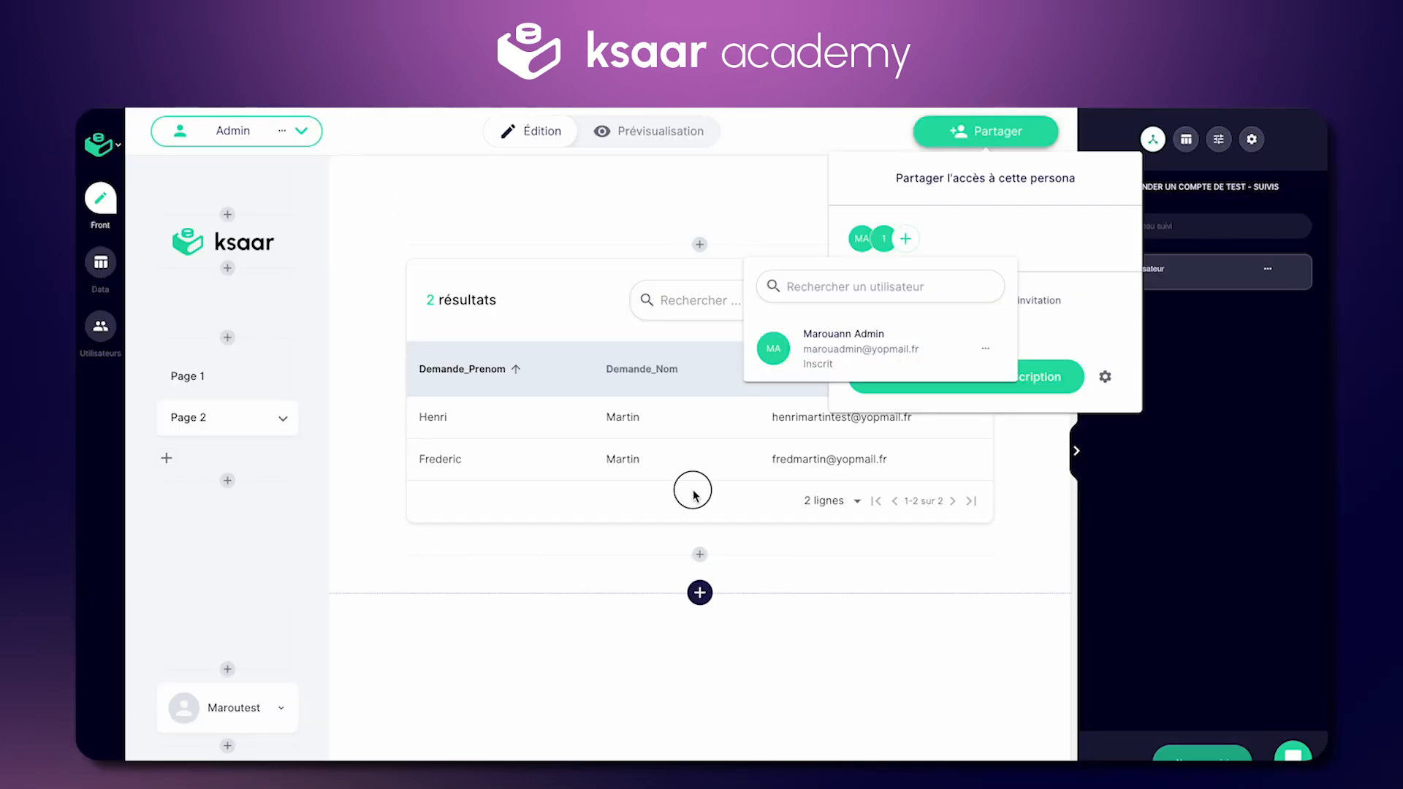
Step: Add a Créer l'utilisateur follow-up column to the requests table
left_click(689, 475)
left_click(923, 241)
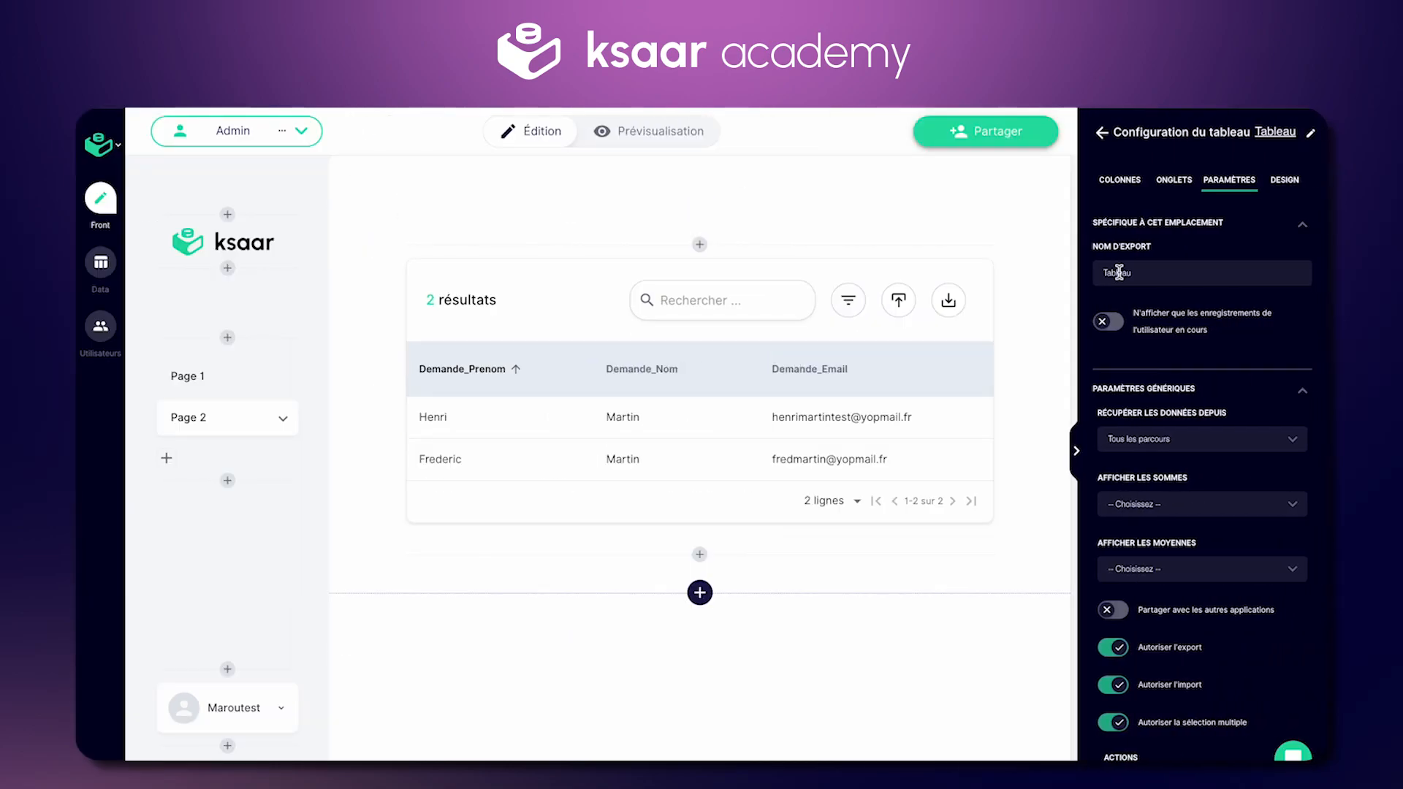
left_click(1120, 180)
left_click(1237, 253)
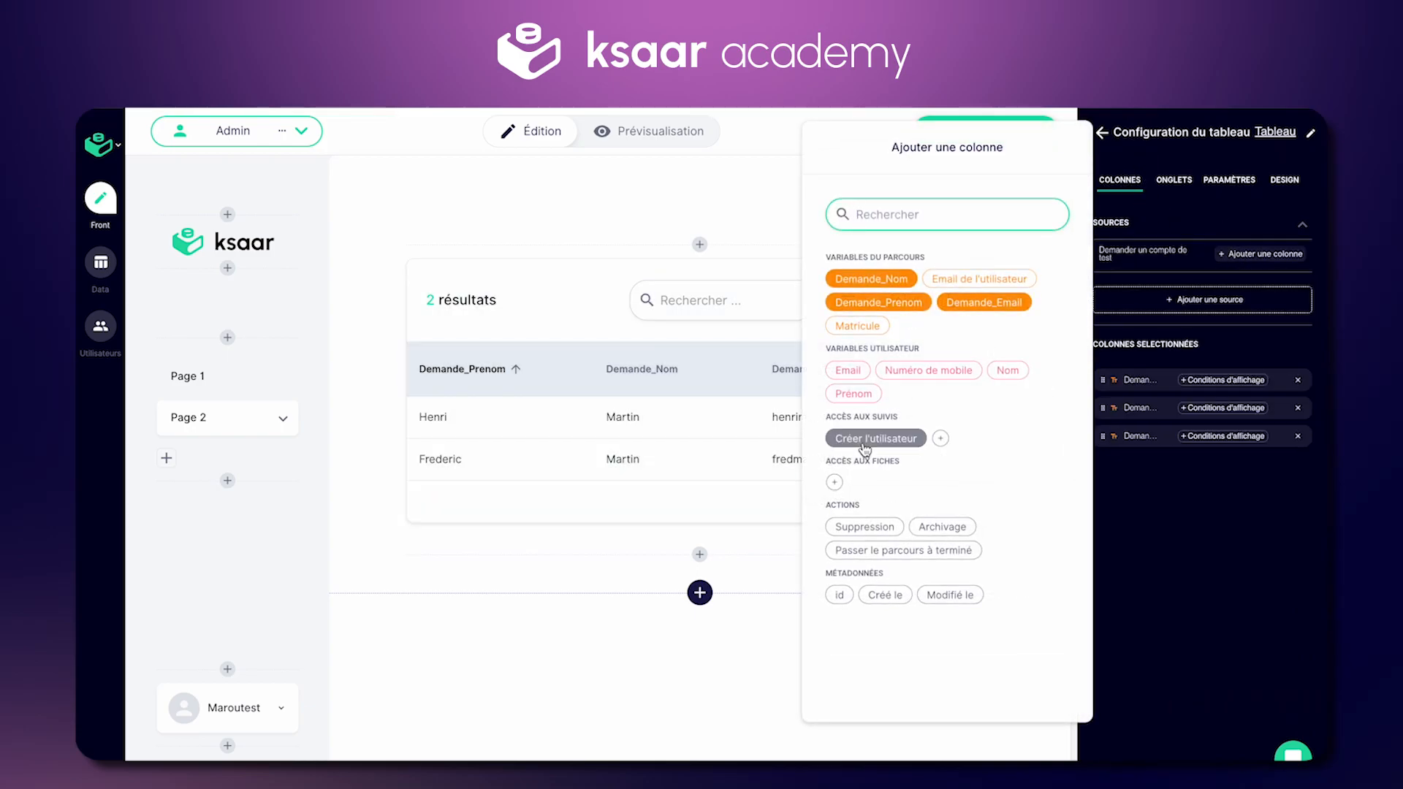
left_click(886, 449)
left_click(575, 384)
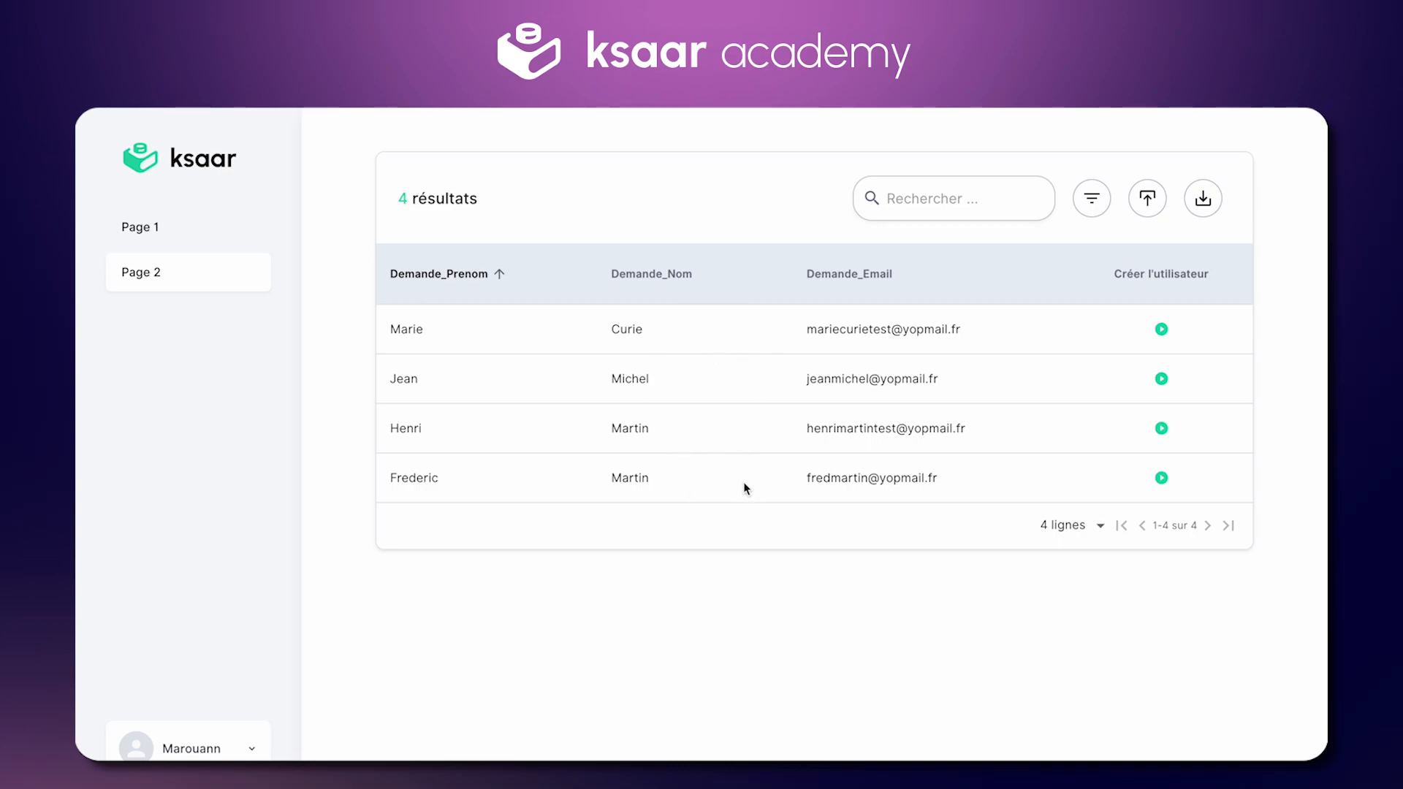
Step: Run Créer l'utilisateur on the first request with persona Utilisateur
triple_click(841, 329)
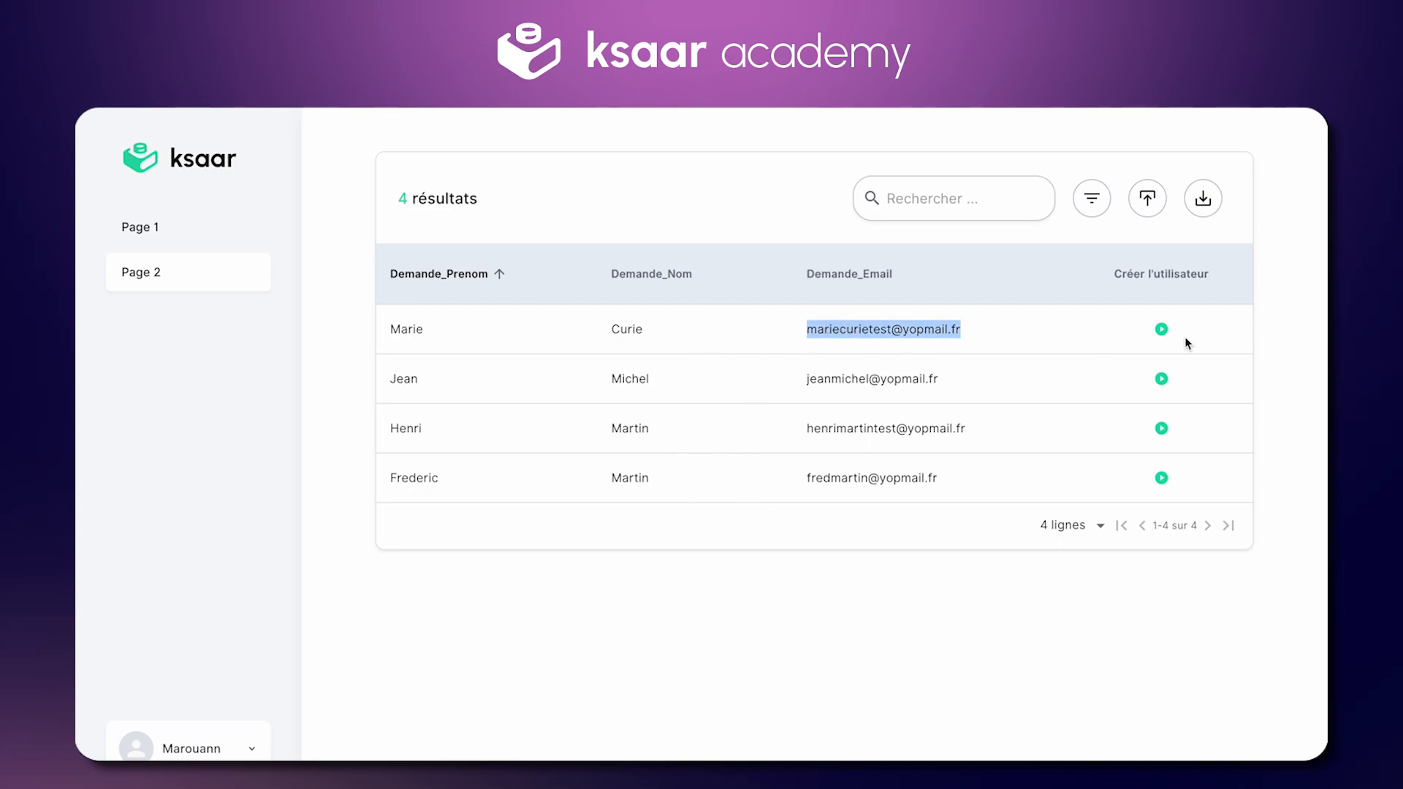
left_click(1021, 317)
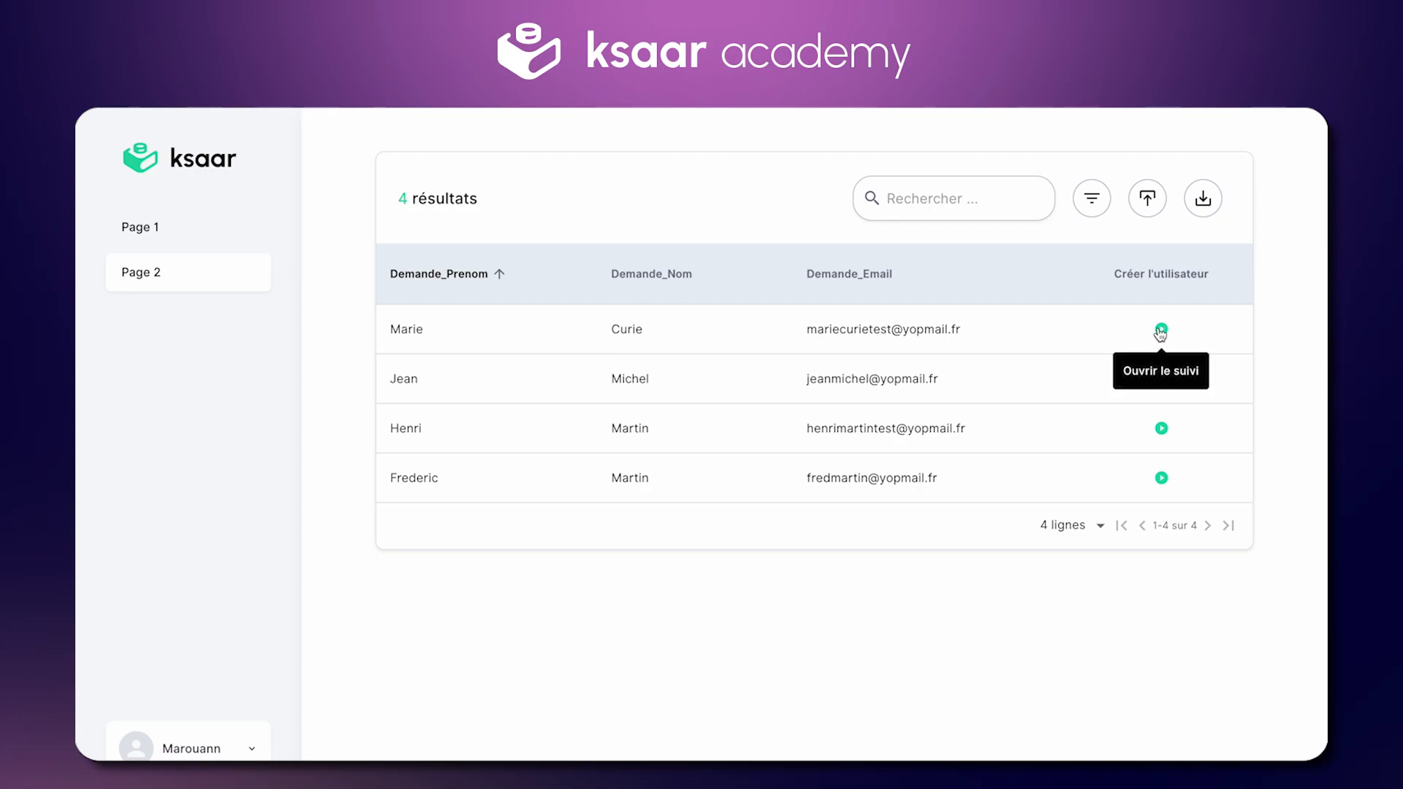
double_click(848, 329)
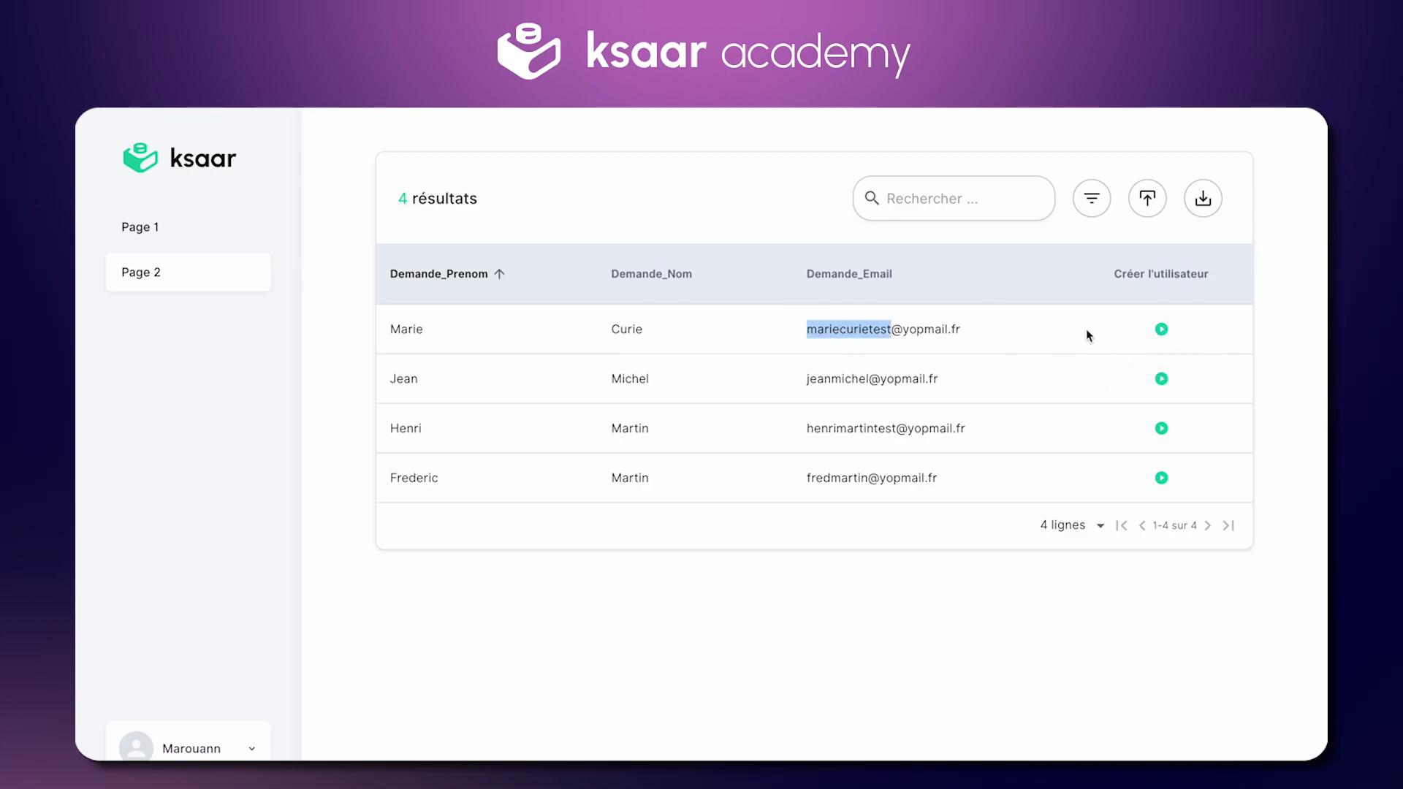
left_click(1157, 327)
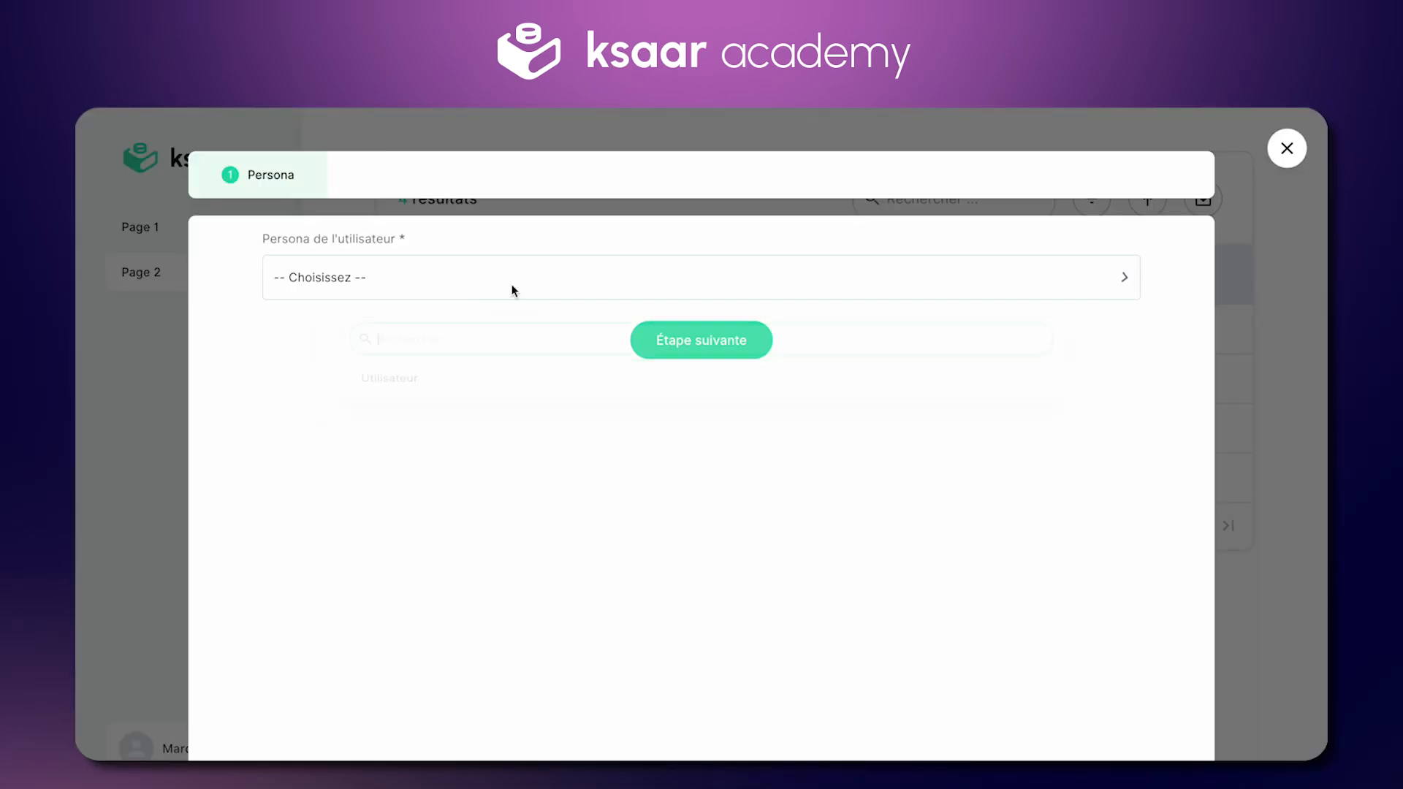
left_click(445, 398)
left_click(674, 340)
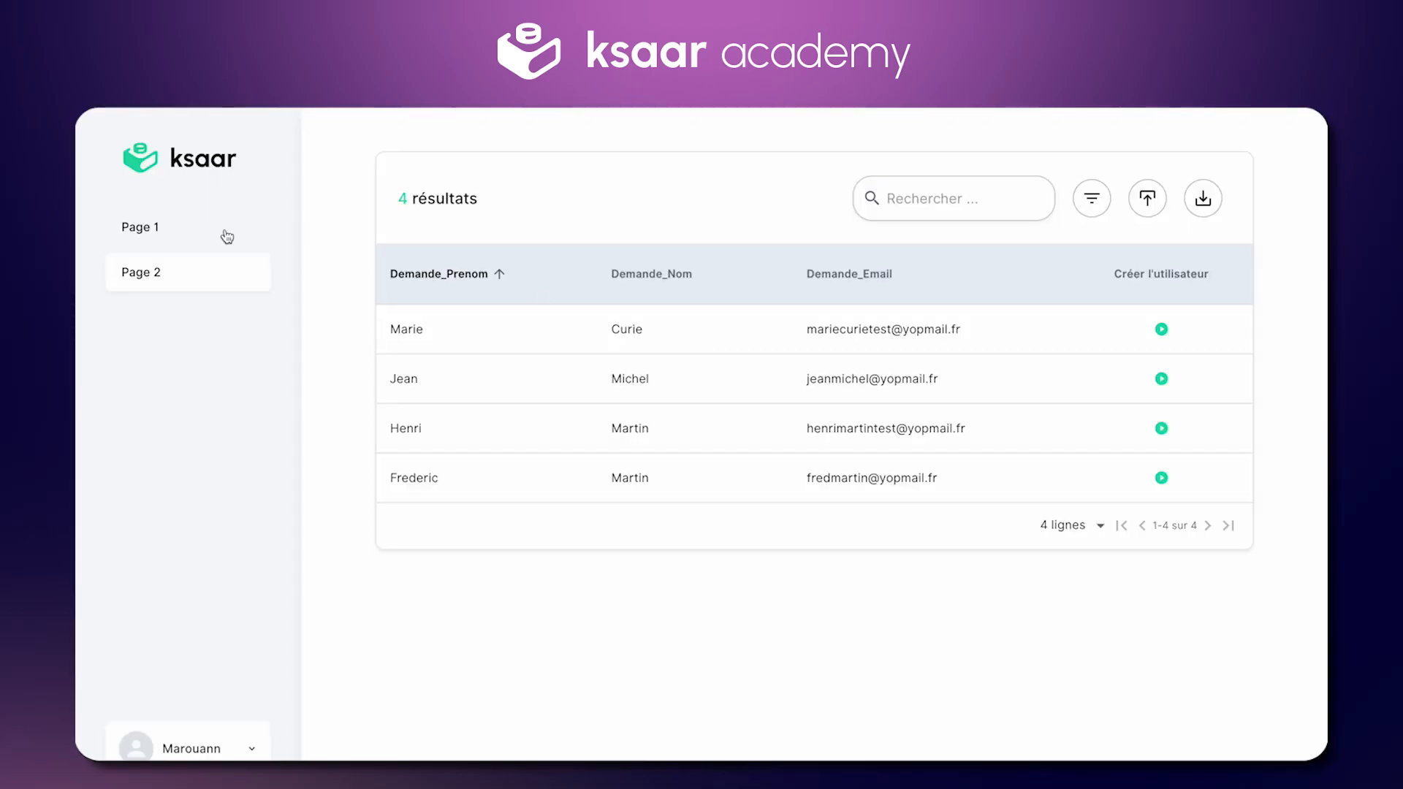
Step: Check the new invited user on Page 1 and open their inbox in YOPmail
left_click(155, 232)
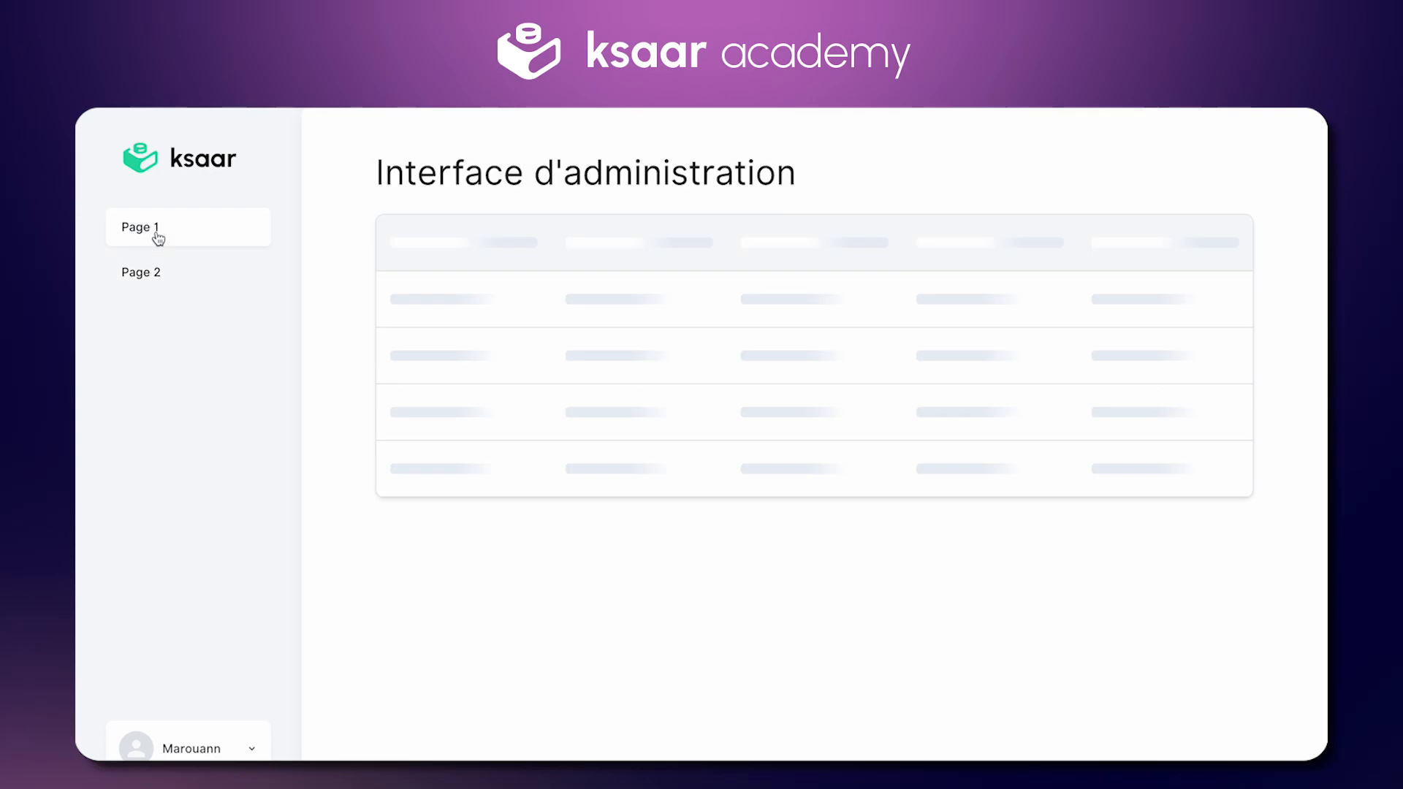
scroll(577, 432, "down", 1)
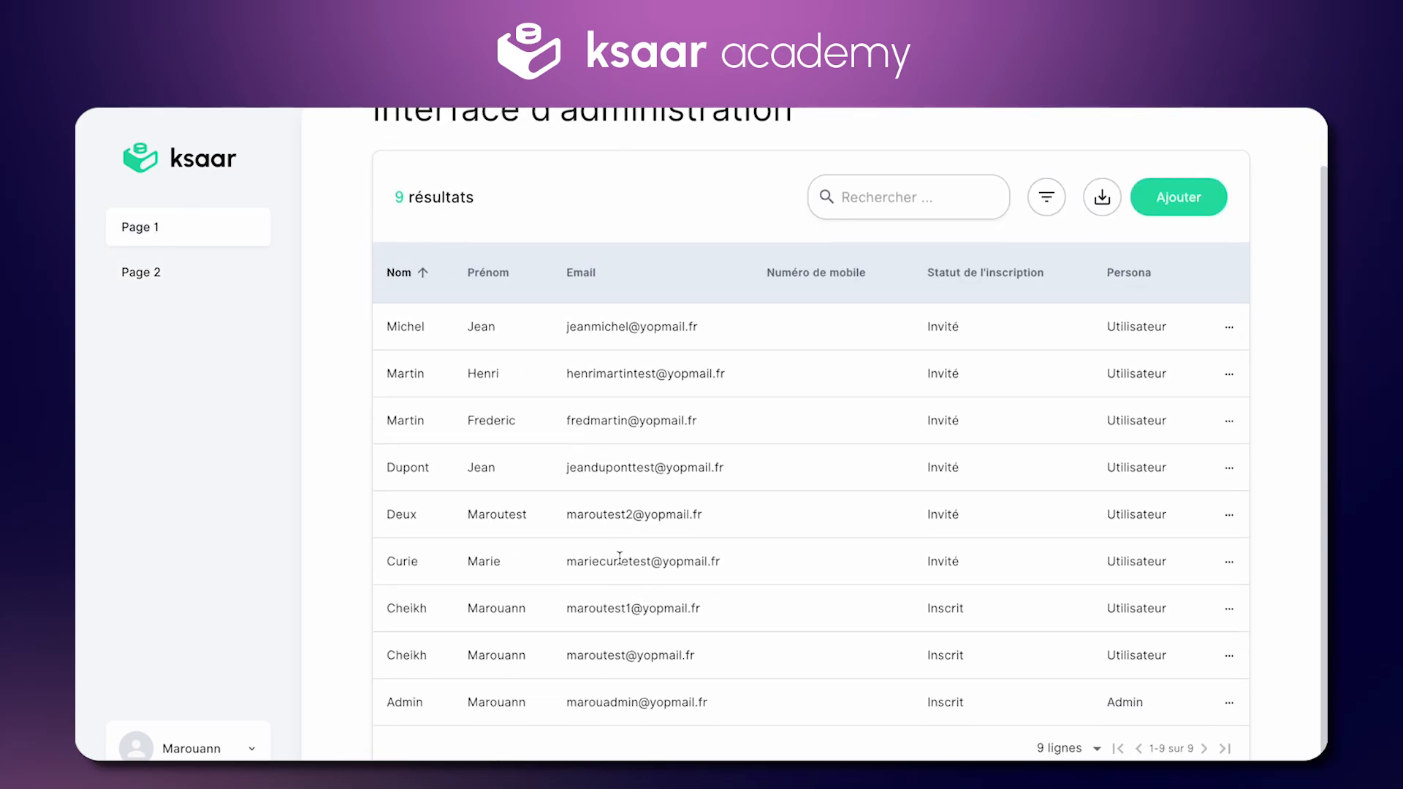
triple_click(615, 559)
double_click(954, 561)
left_click_drag(763, 569, 566, 562)
key("ctrl+c")
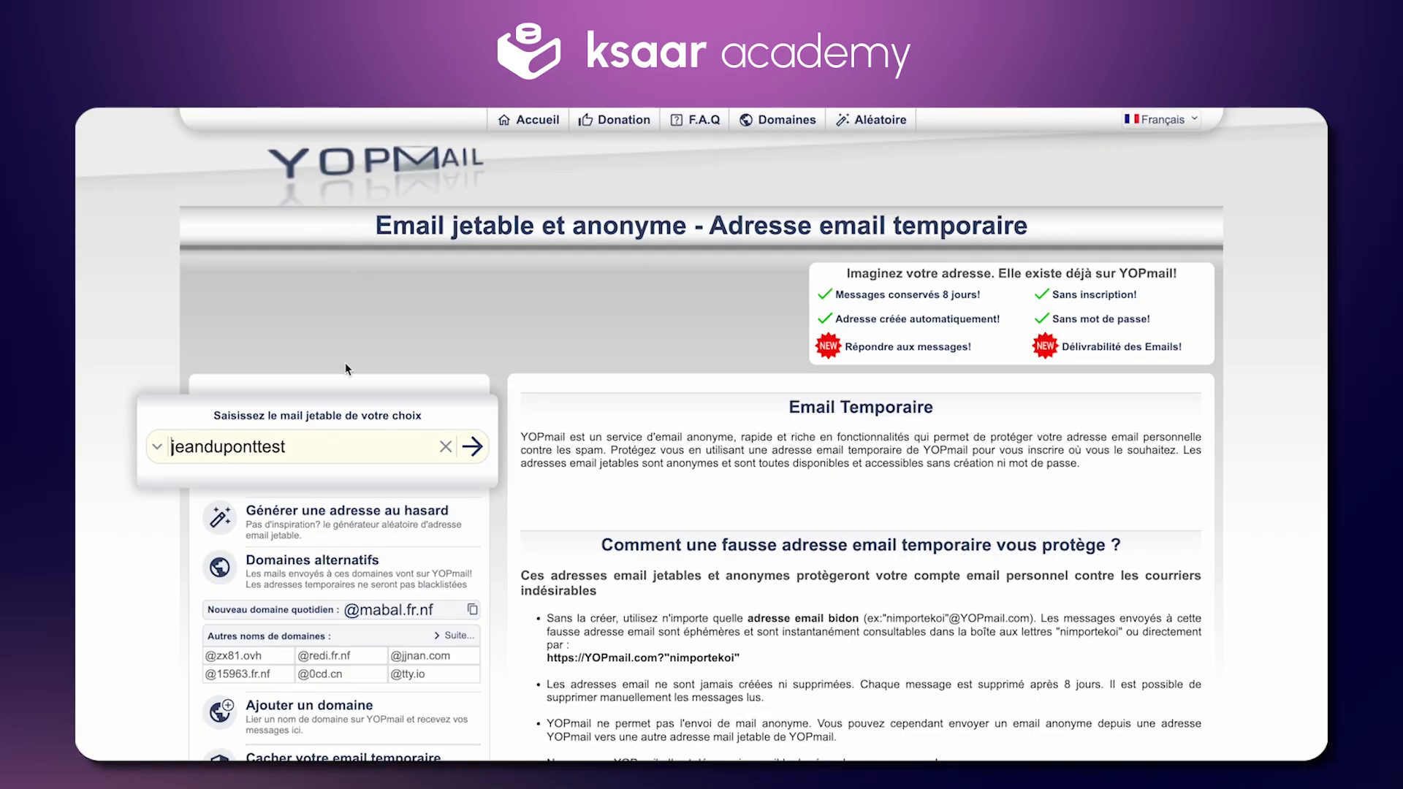
key("ctrl+a")
key("ctrl+v")
key("Return")
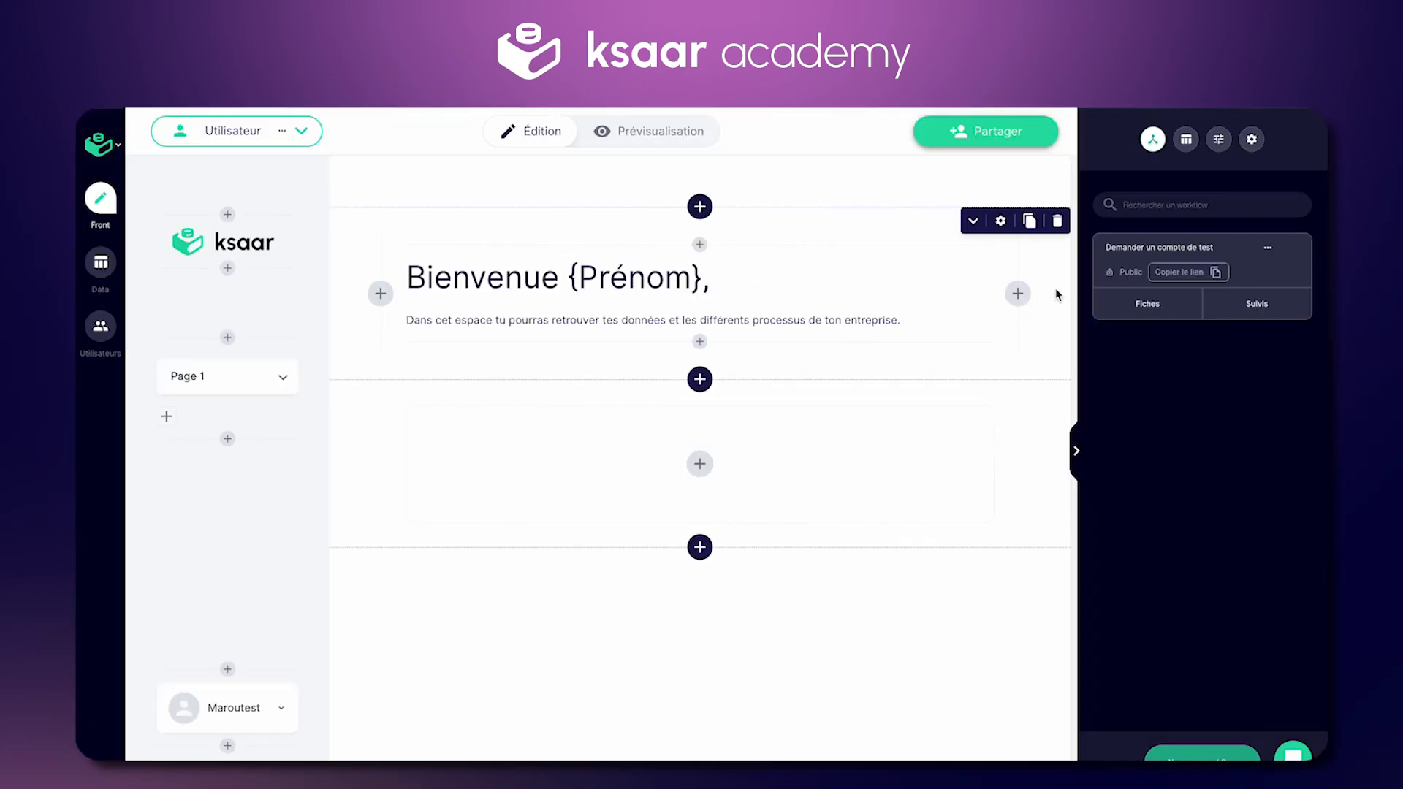
Step: Delete the Persona step from the Créer l'utilisateur follow-up
left_click(1225, 306)
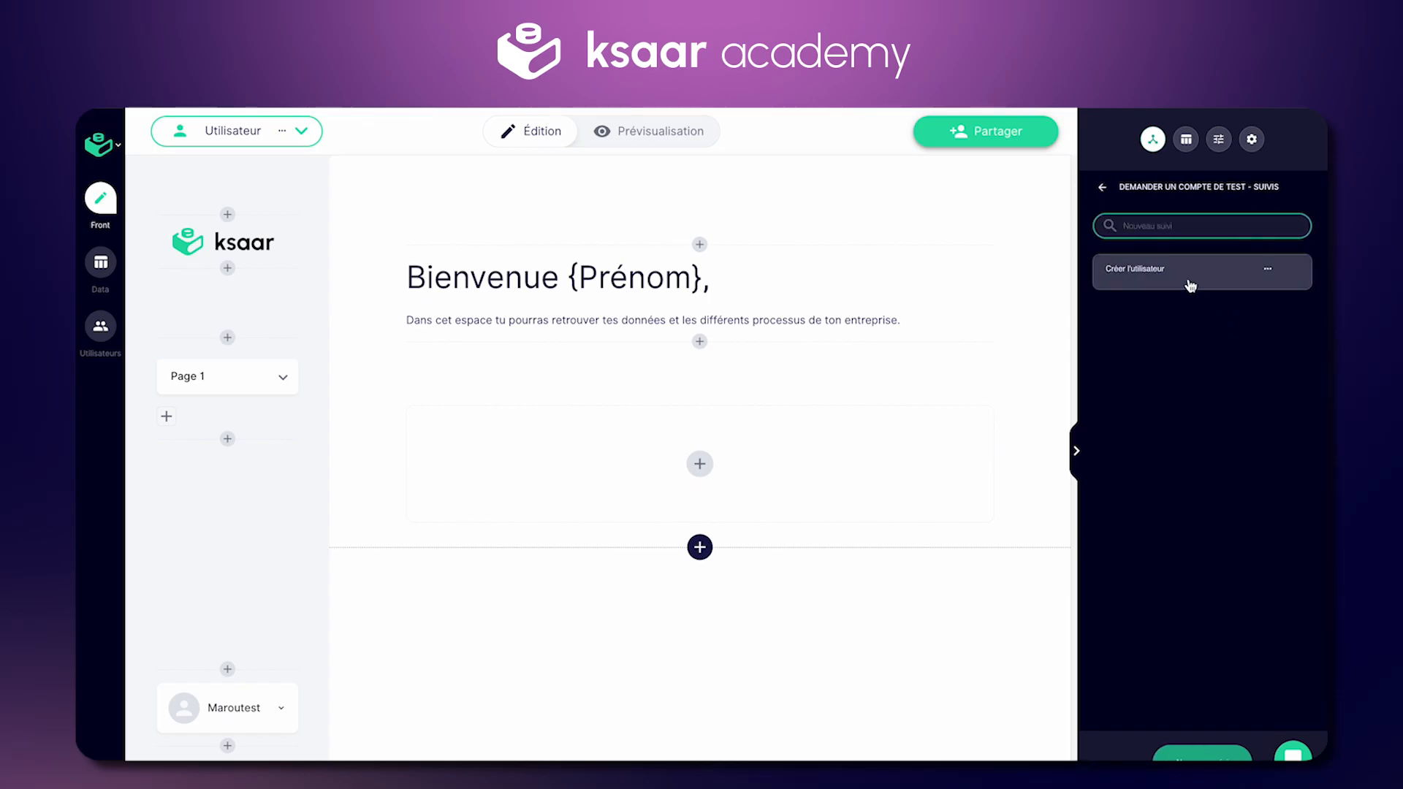
left_click(1190, 282)
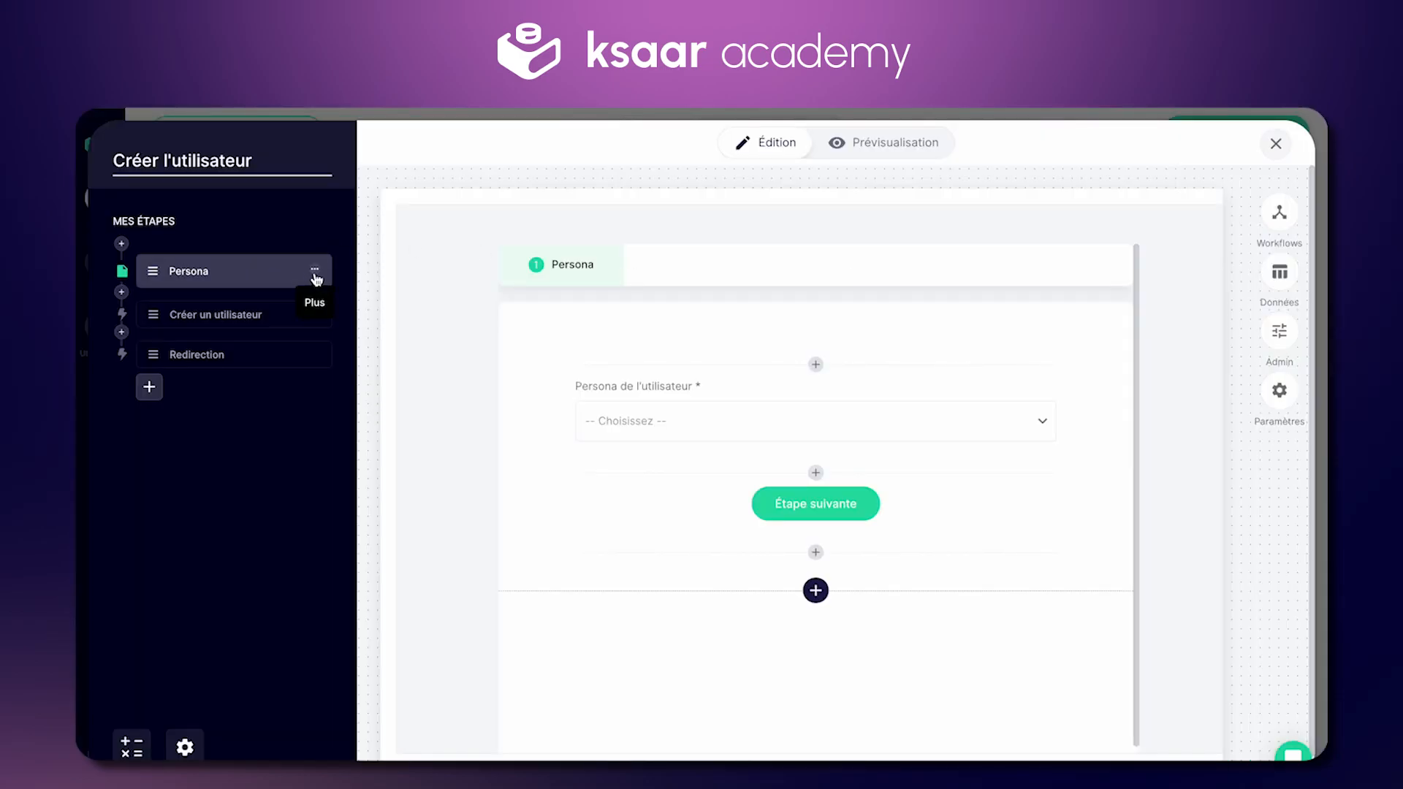
left_click(314, 271)
left_click(317, 353)
Step: Insert a Mettre à jour les champs action step before Créer un utilisateur
left_click(137, 246)
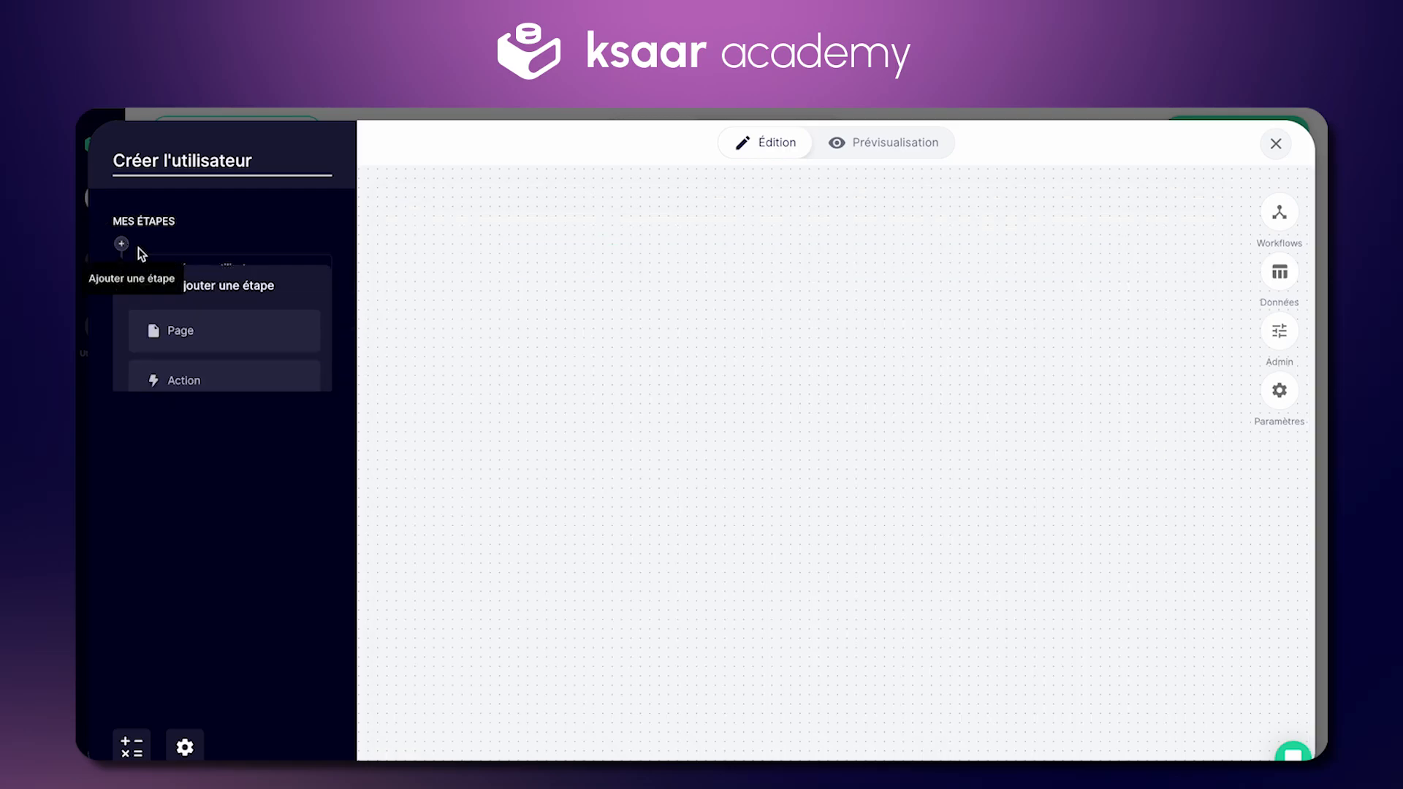
left_click(213, 382)
left_click(235, 527)
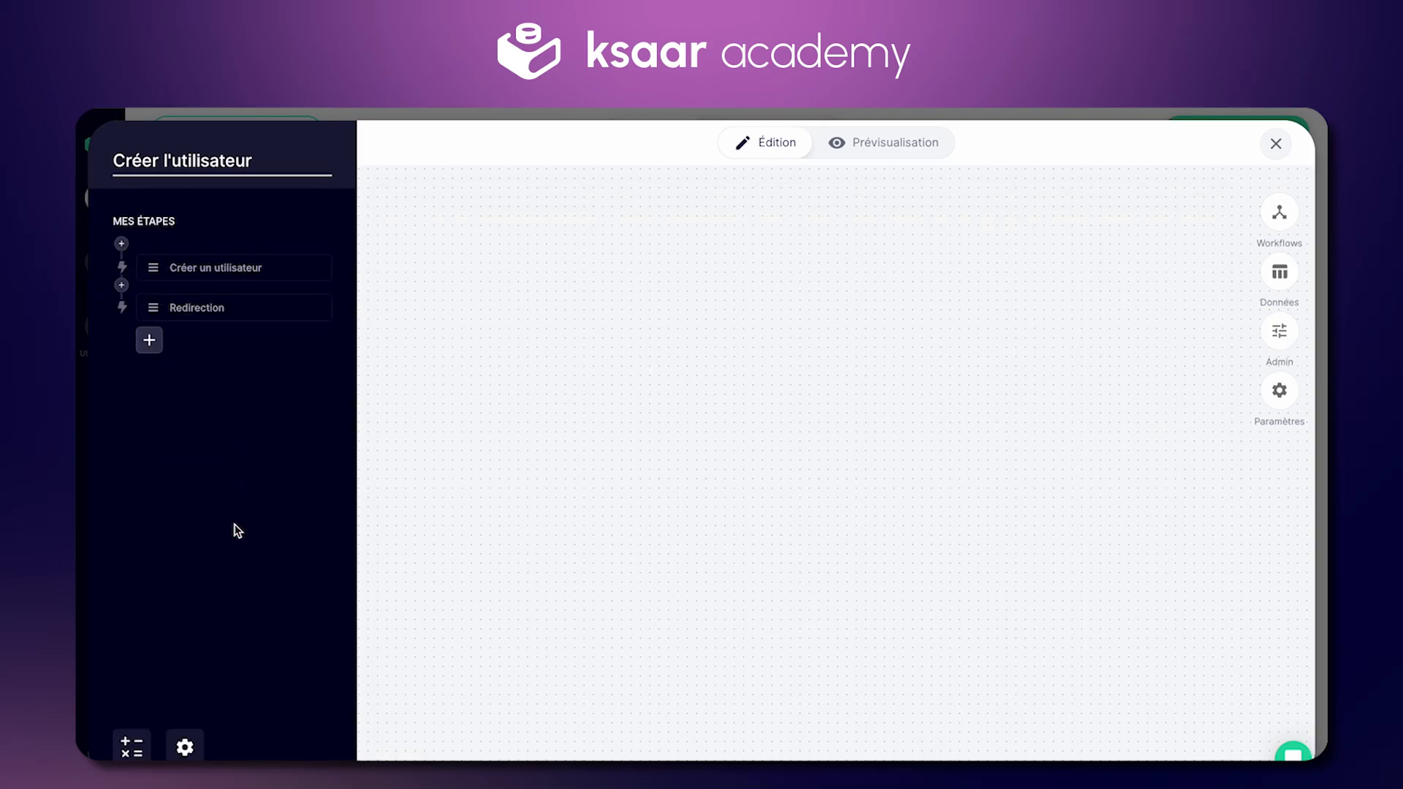
left_click(235, 272)
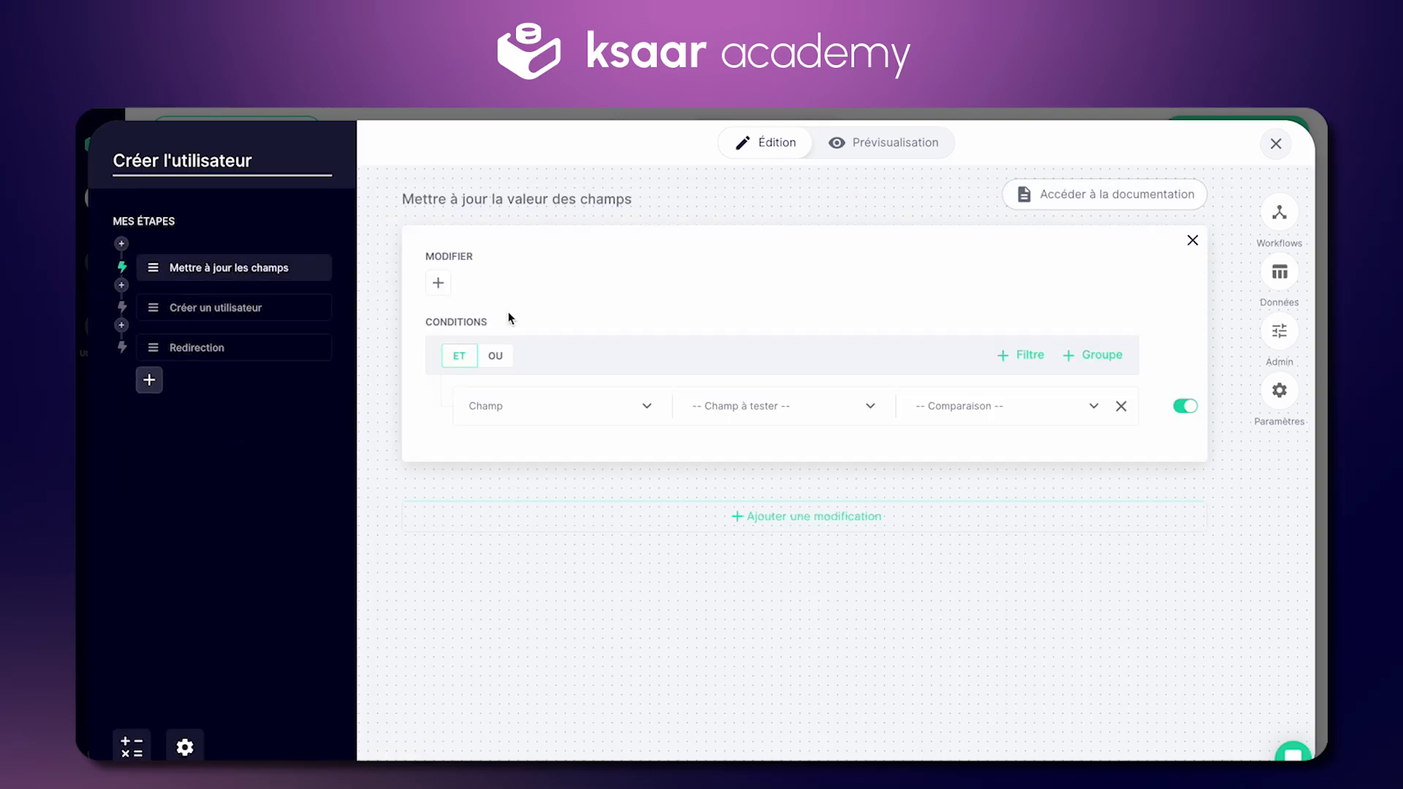
Step: Make the action set Demande_Persona to the custom value Utilisateur, with no extra empty modification
left_click(438, 283)
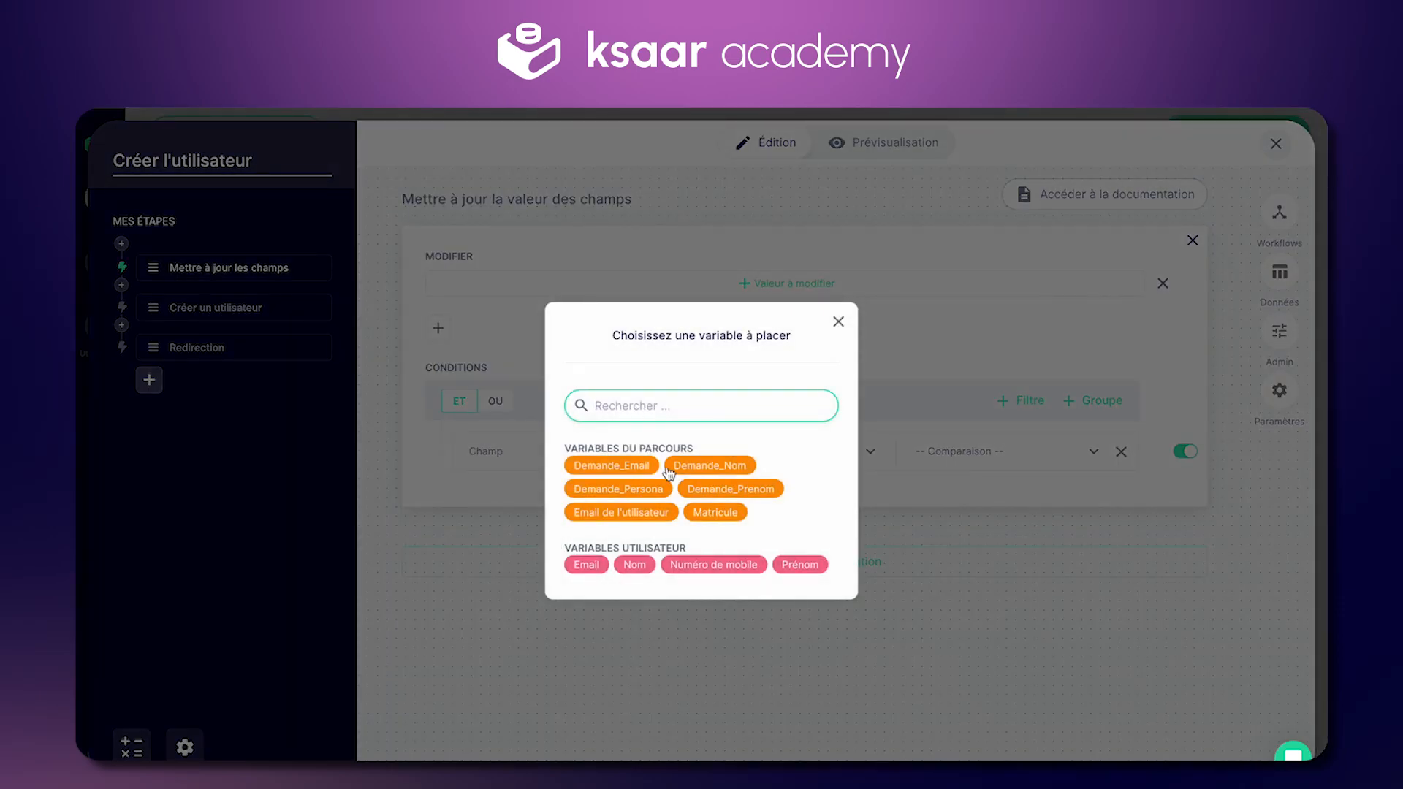
left_click(643, 490)
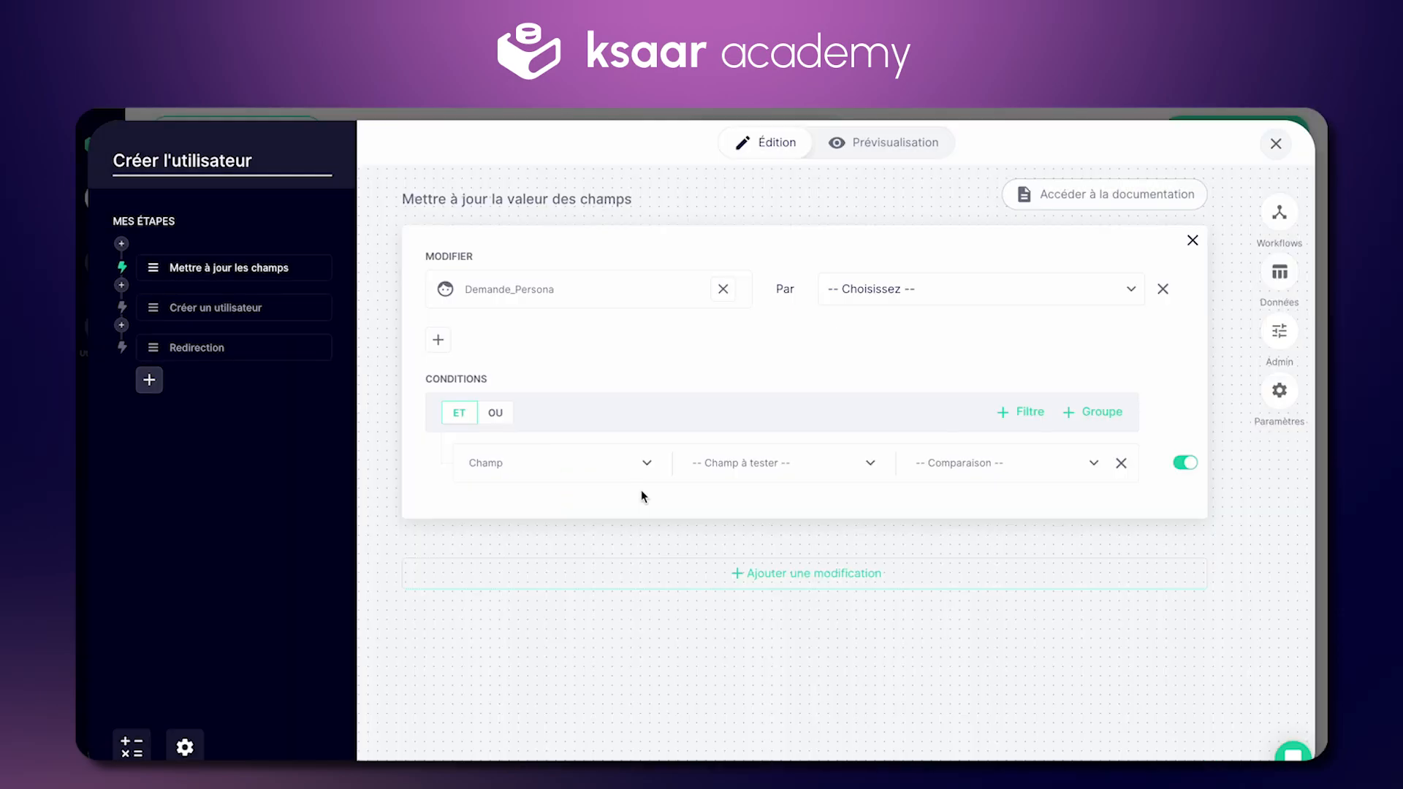
left_click(870, 292)
left_click(902, 384)
left_click(975, 314)
left_click(998, 402)
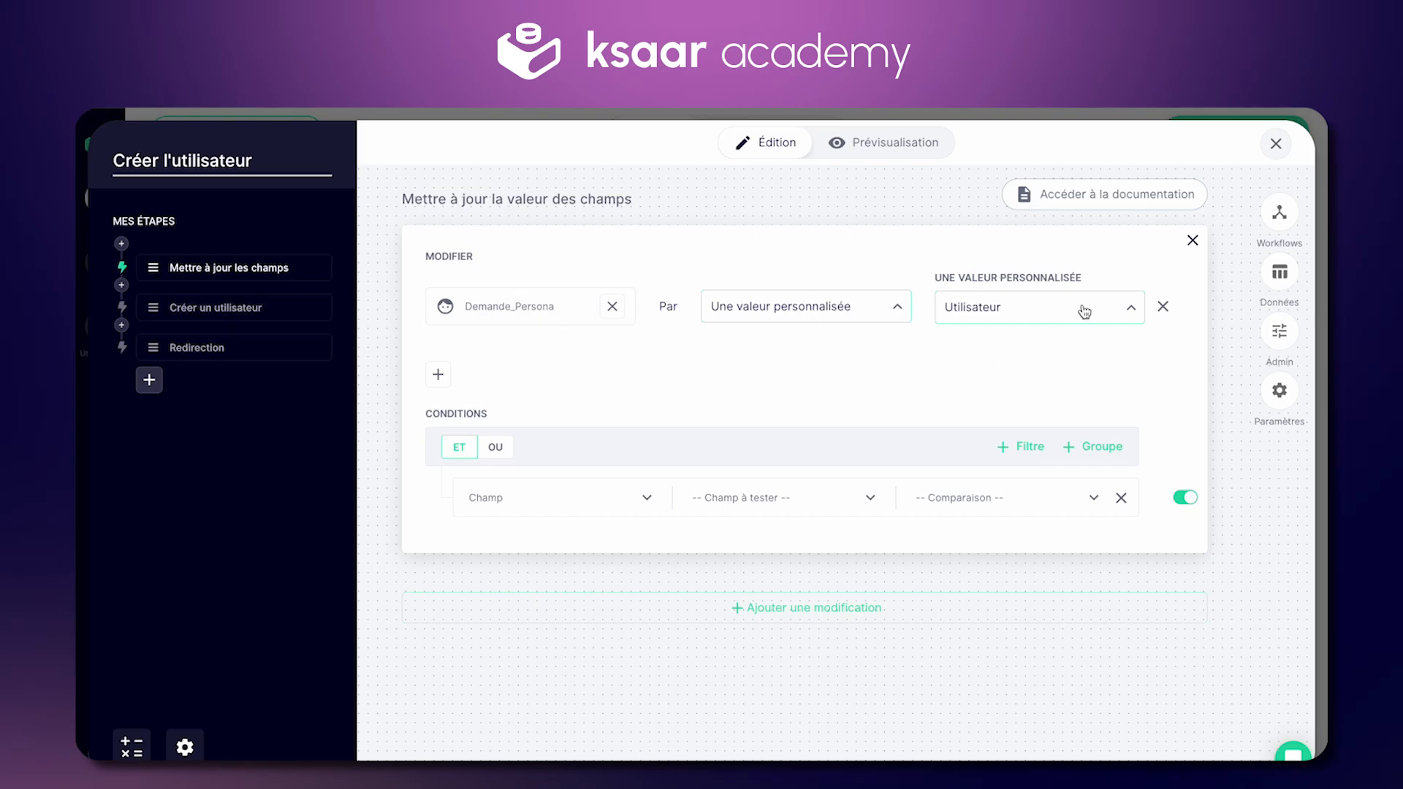
left_click(978, 296)
left_click(670, 608)
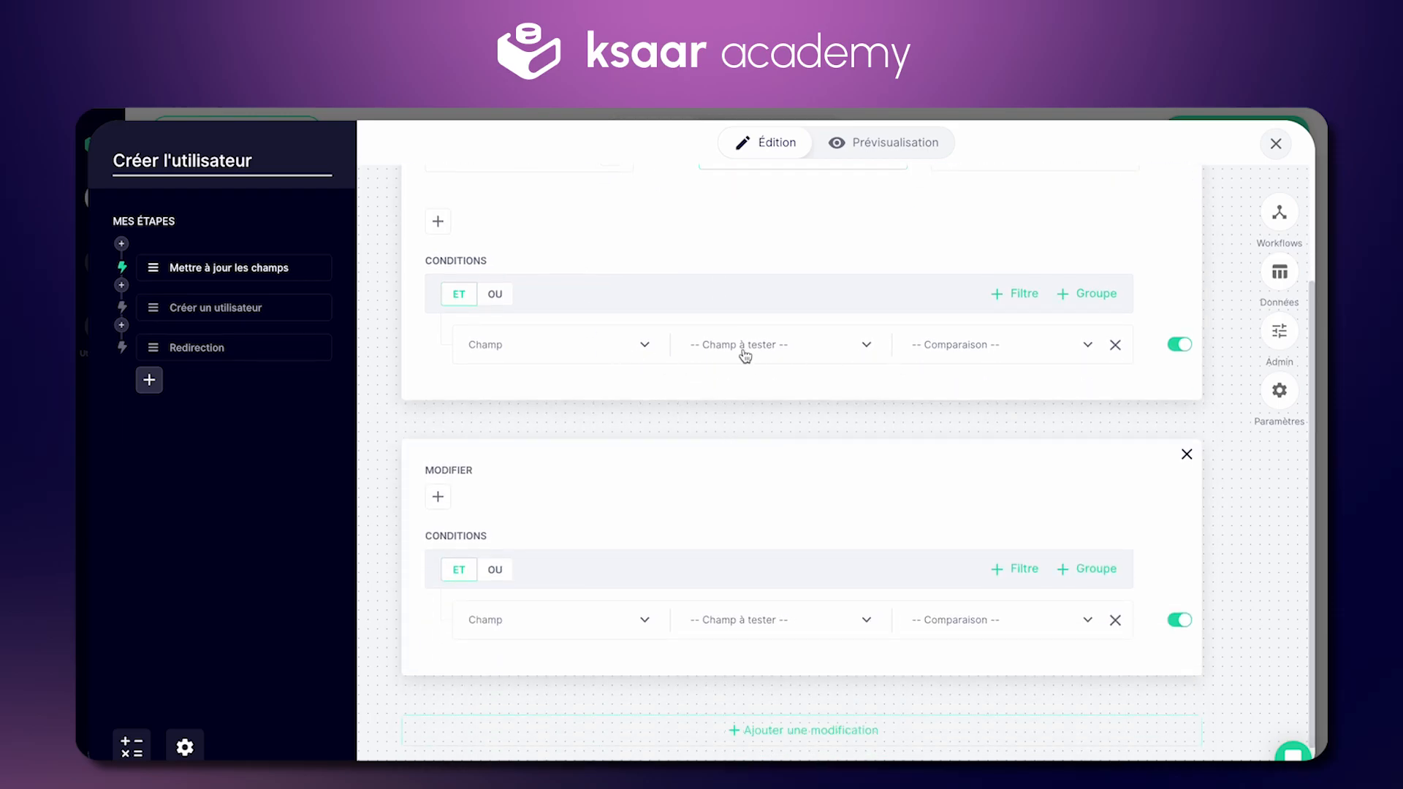
scroll(717, 366, "up", 1)
scroll(931, 367, "up", 1)
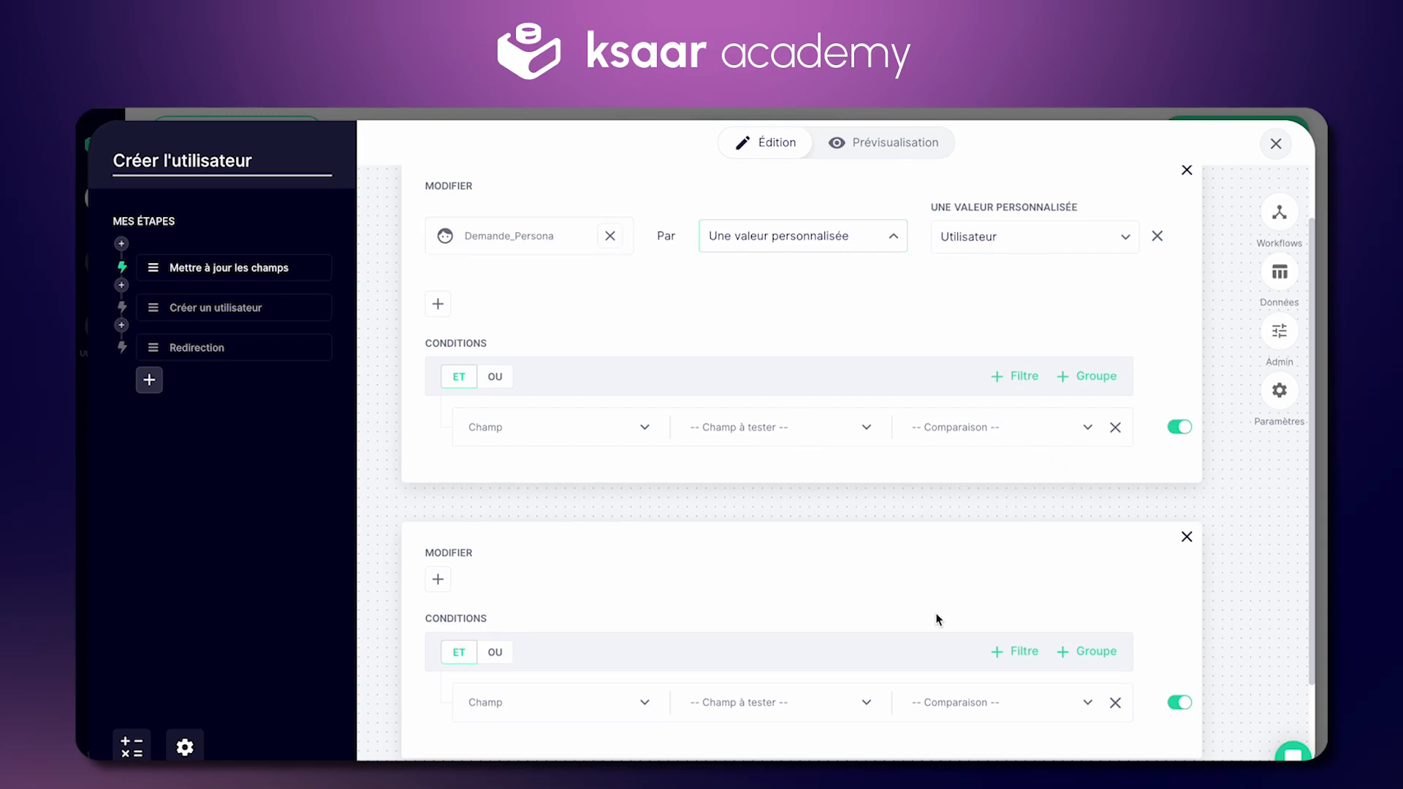
scroll(937, 620, "down", 1)
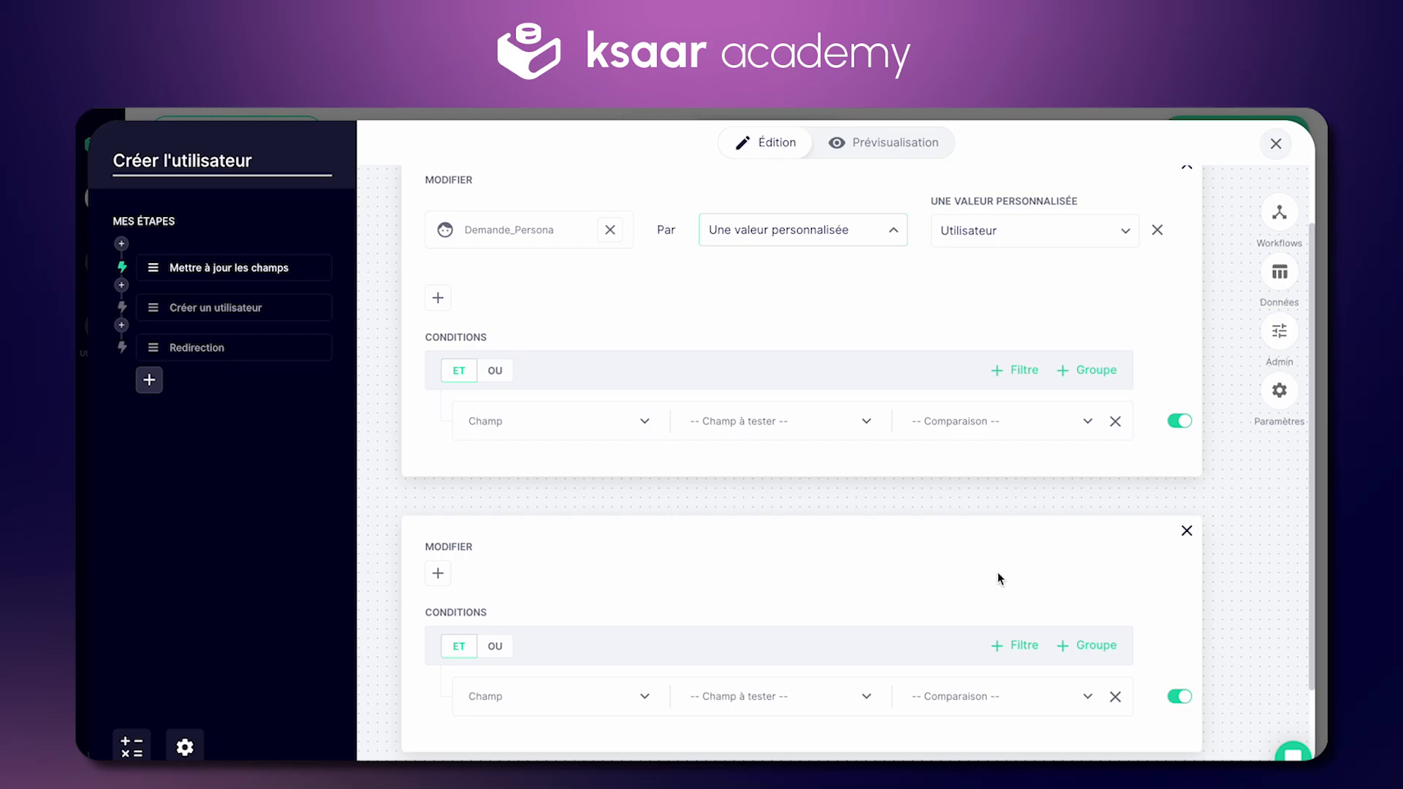
left_click(1187, 533)
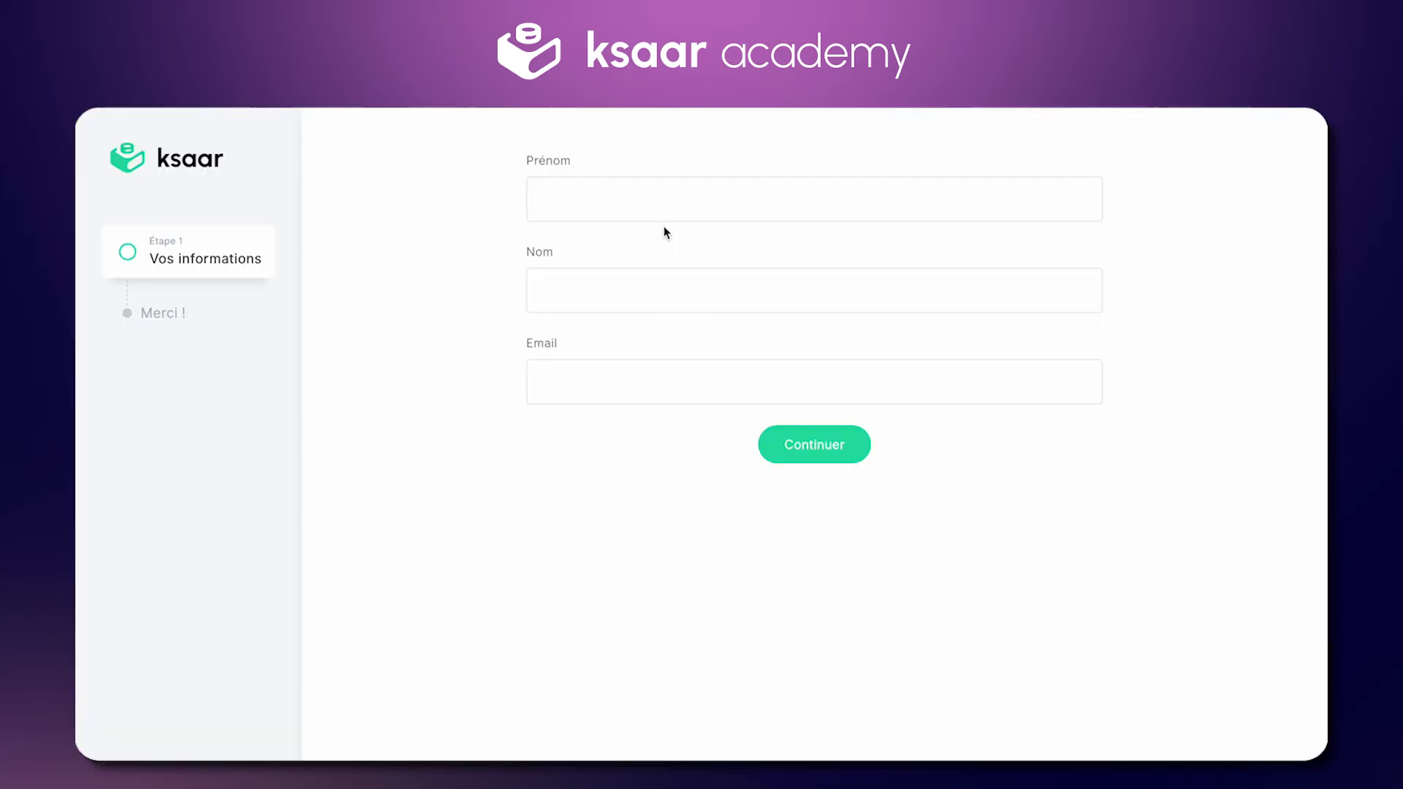
Step: Submit a new request with the requester's first name, last name and e-mail
left_click(601, 205)
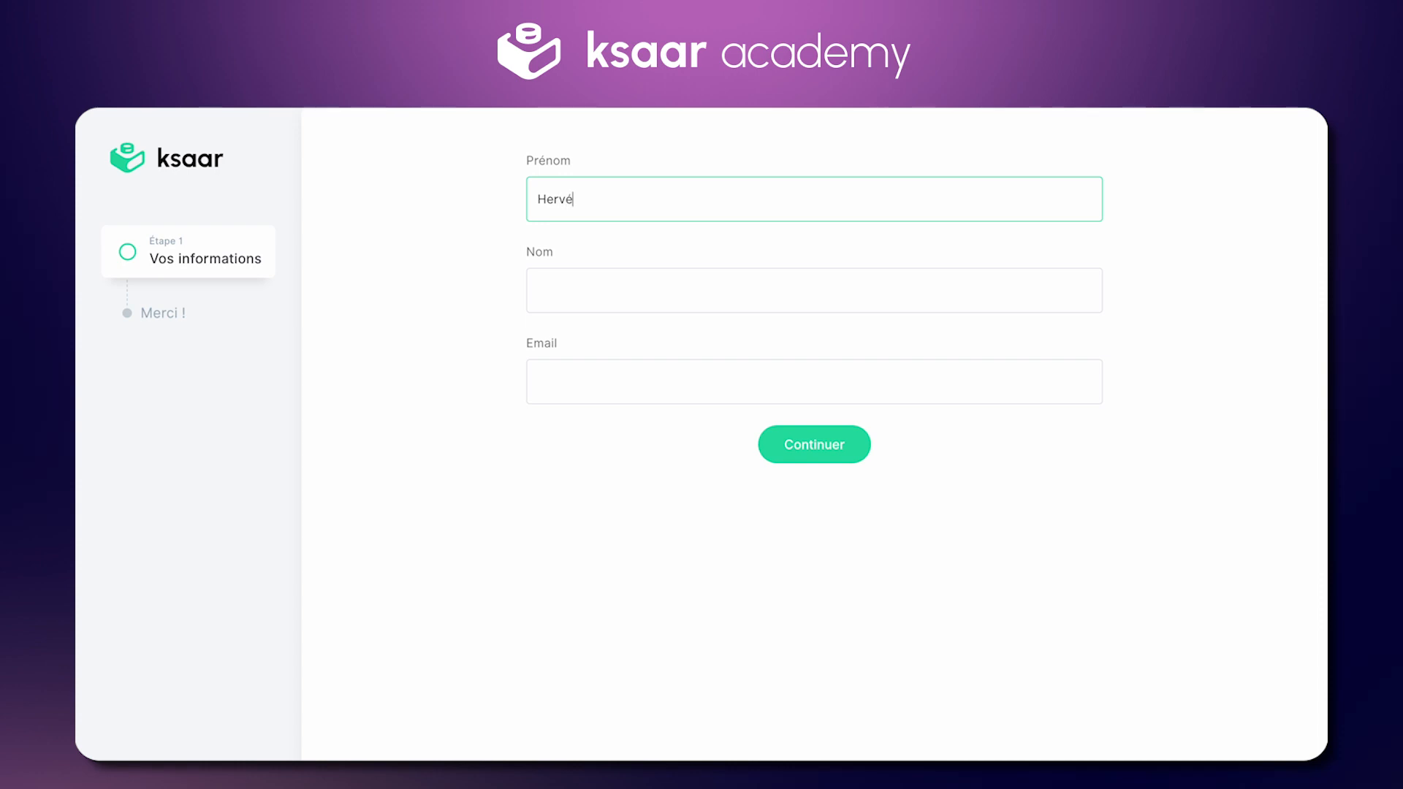
left_click(589, 278)
key("Tab")
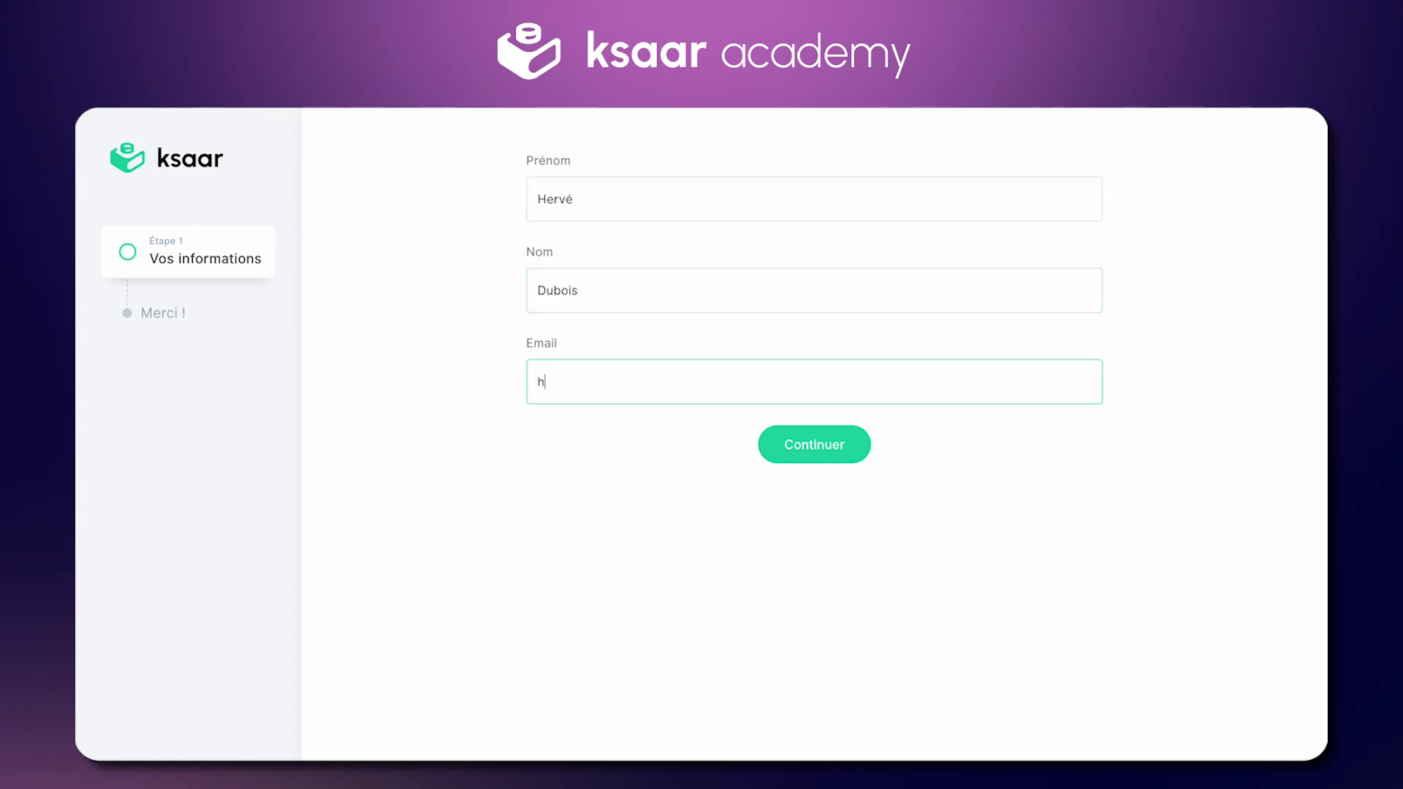
key("ctrl+a")
left_click(799, 446)
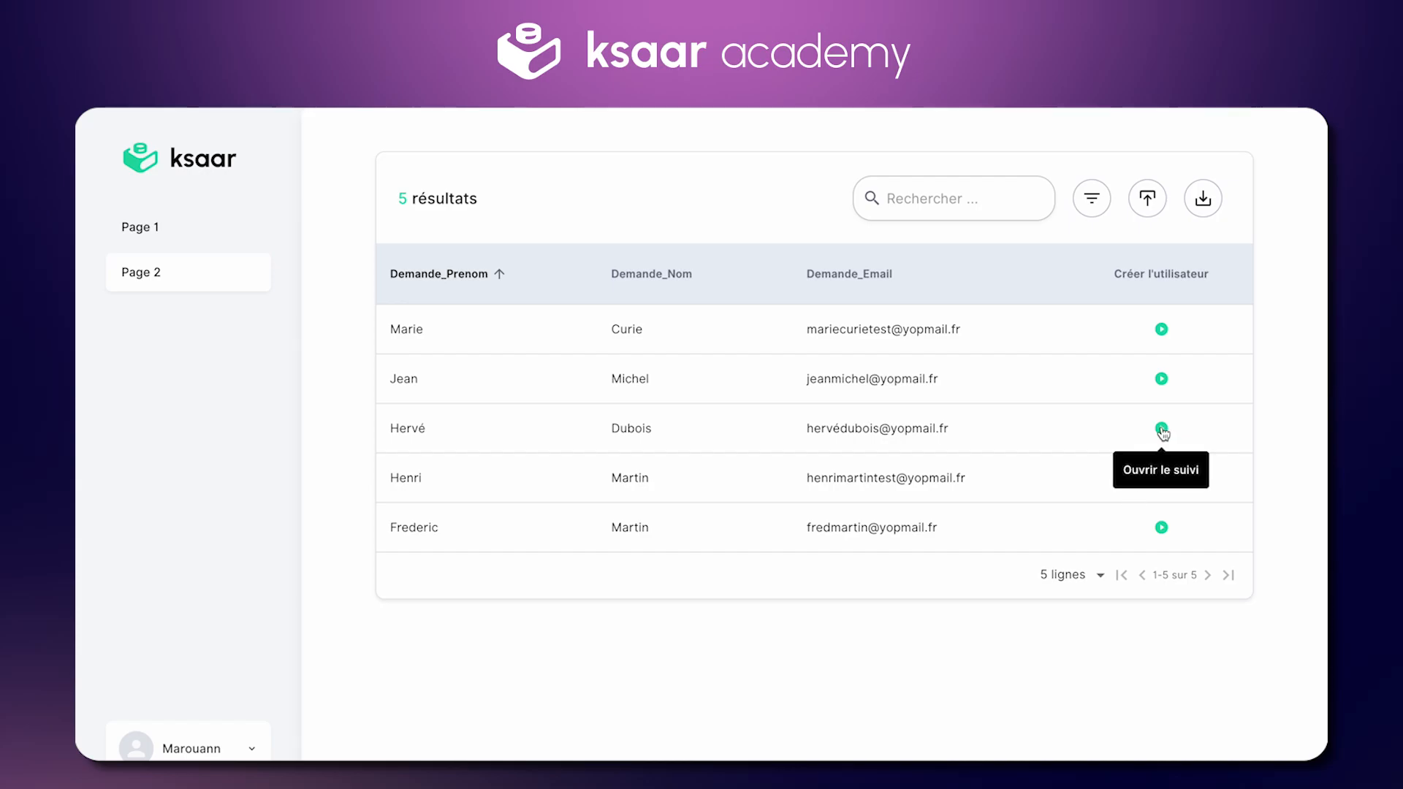
Step: Run Créer l'utilisateur on the new request and check the Page 1 user list
left_click(1162, 428)
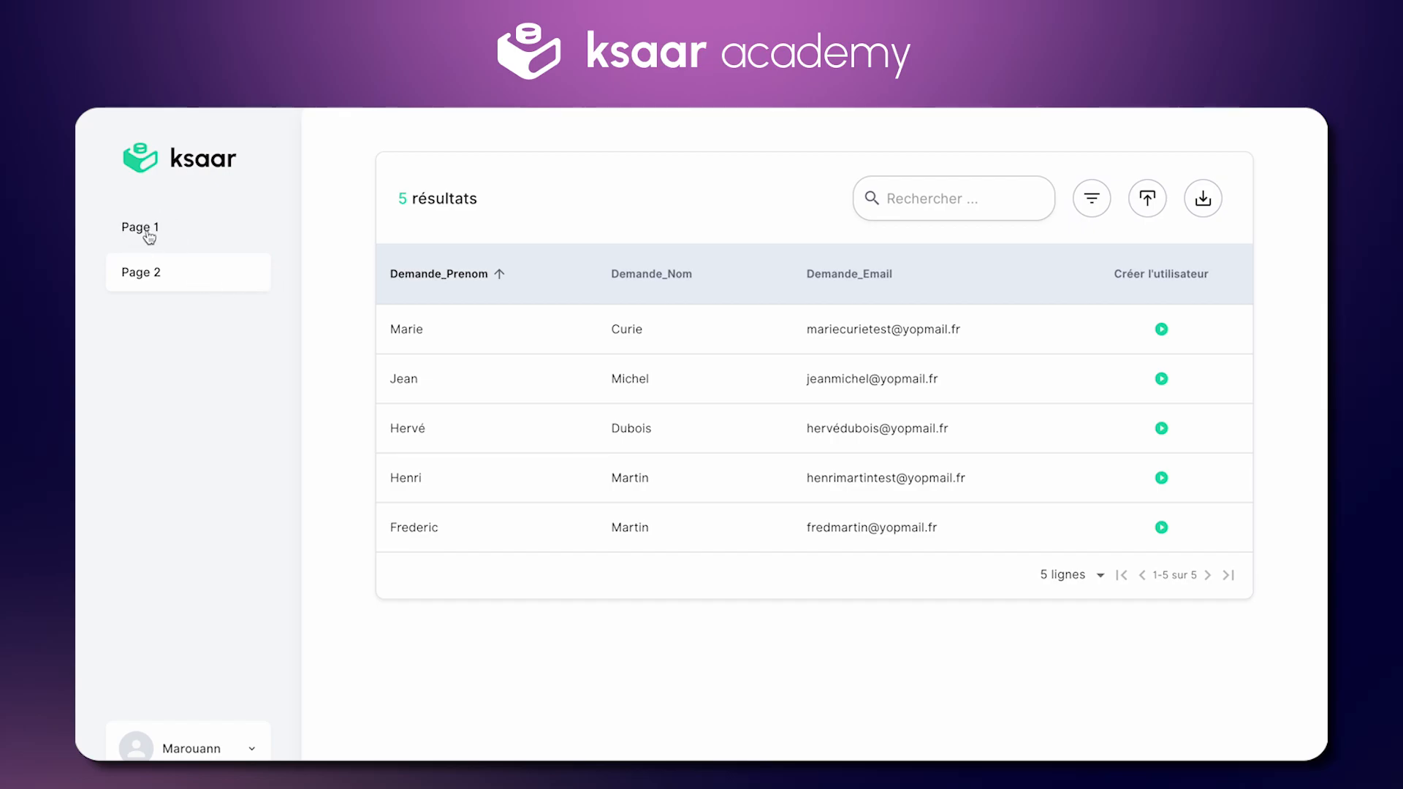
left_click(149, 232)
scroll(827, 501, "down", 3)
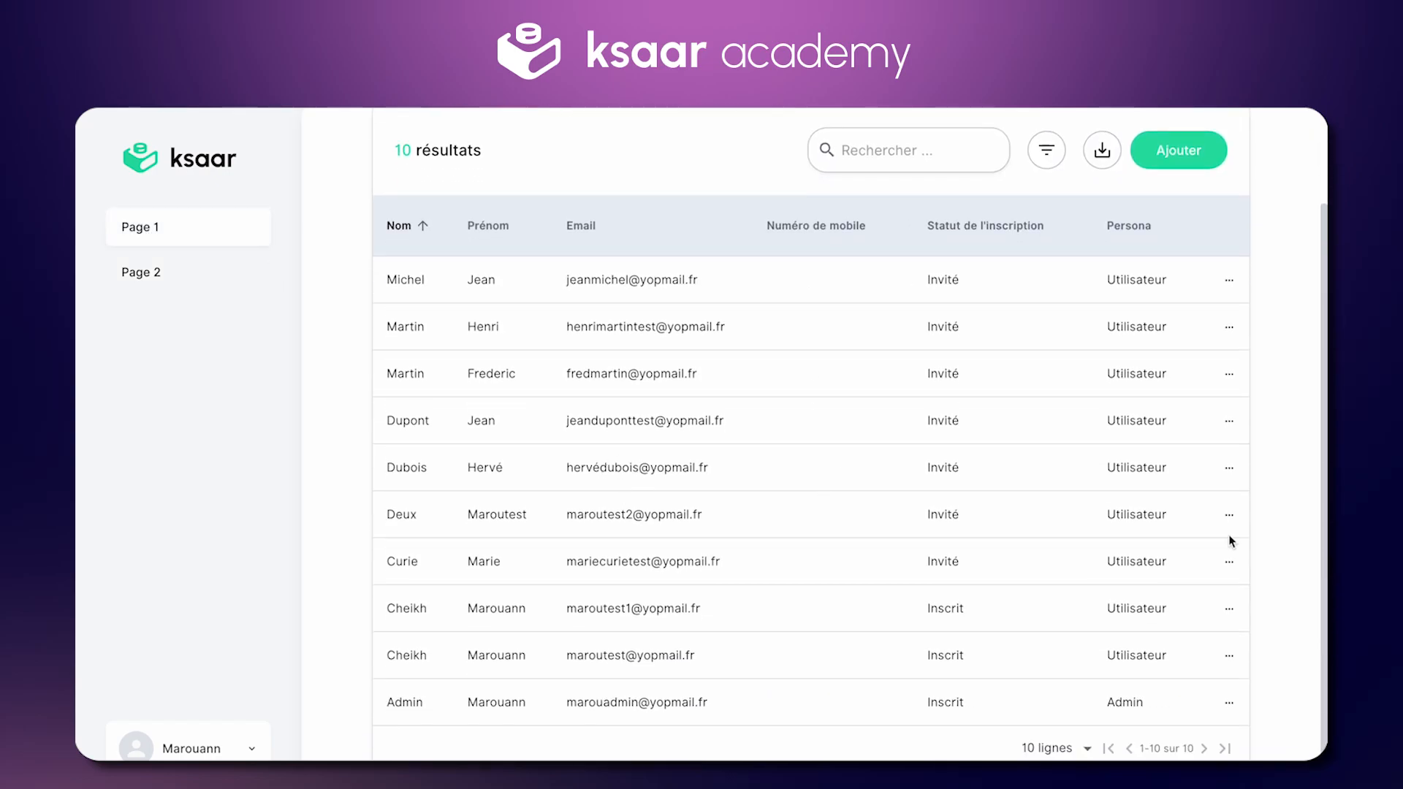